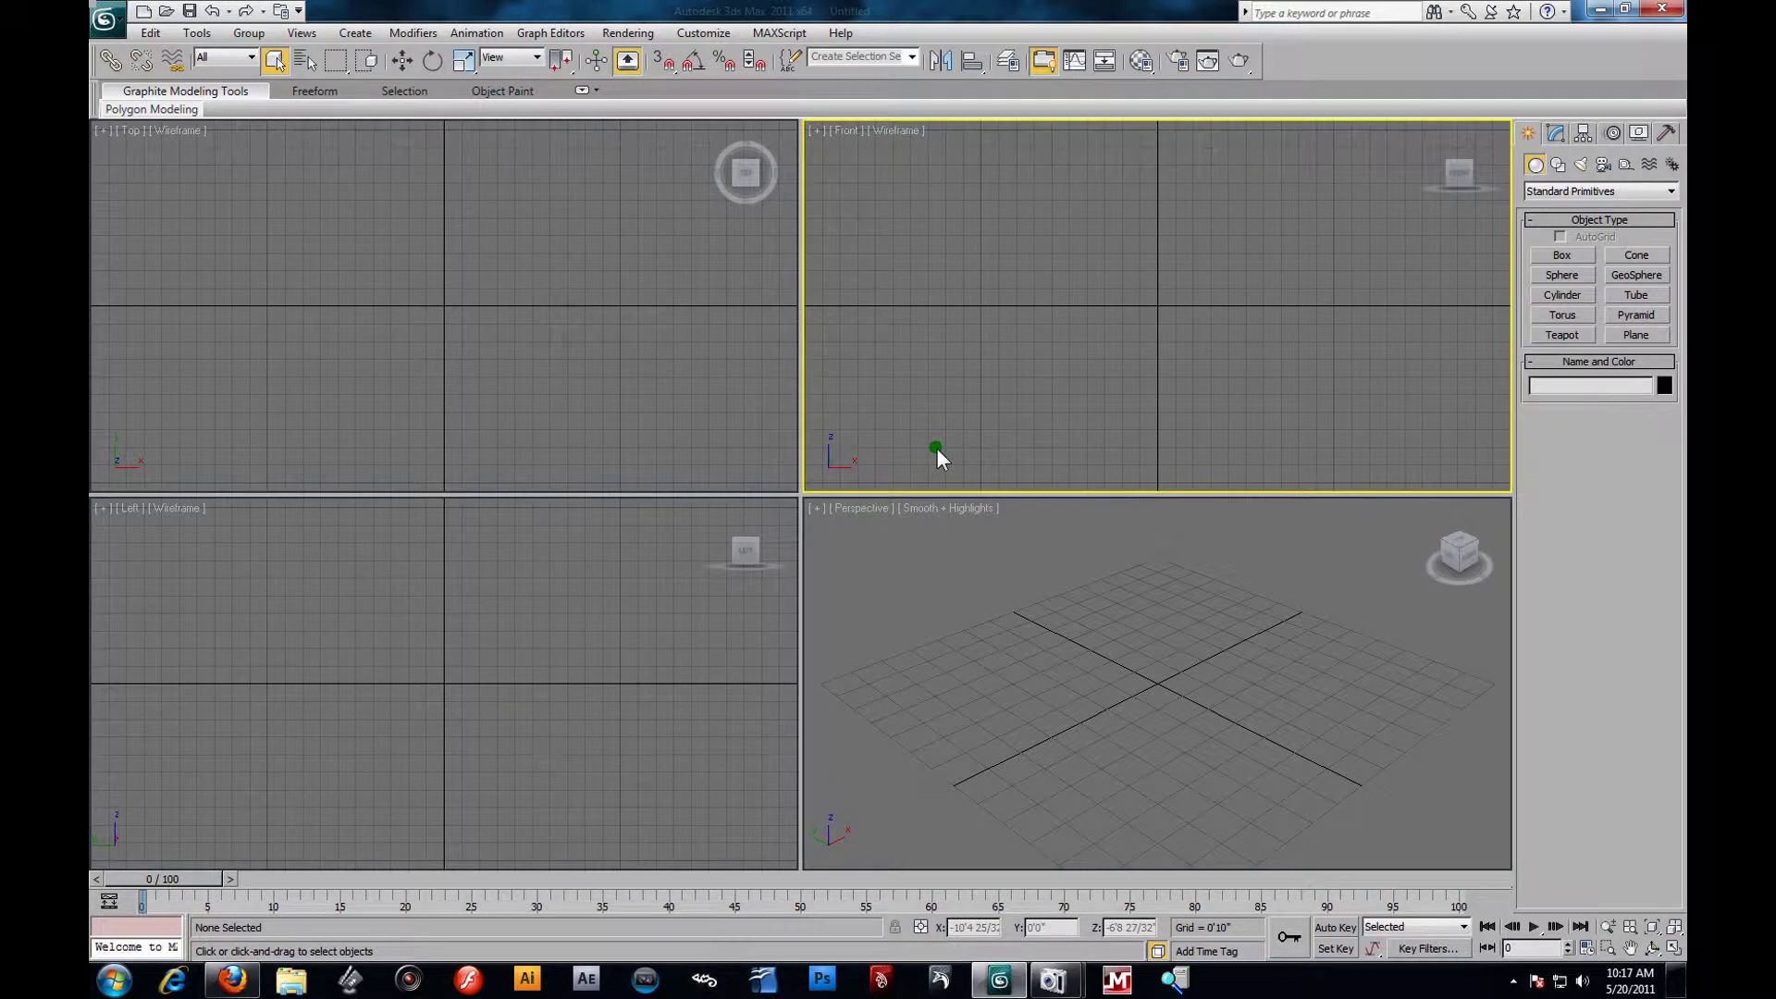
Make the Top, Front, Left and Perspective viewports active in turn to examine the four-view layout.
{"action": "left_click", "coordinate": [163, 180]}
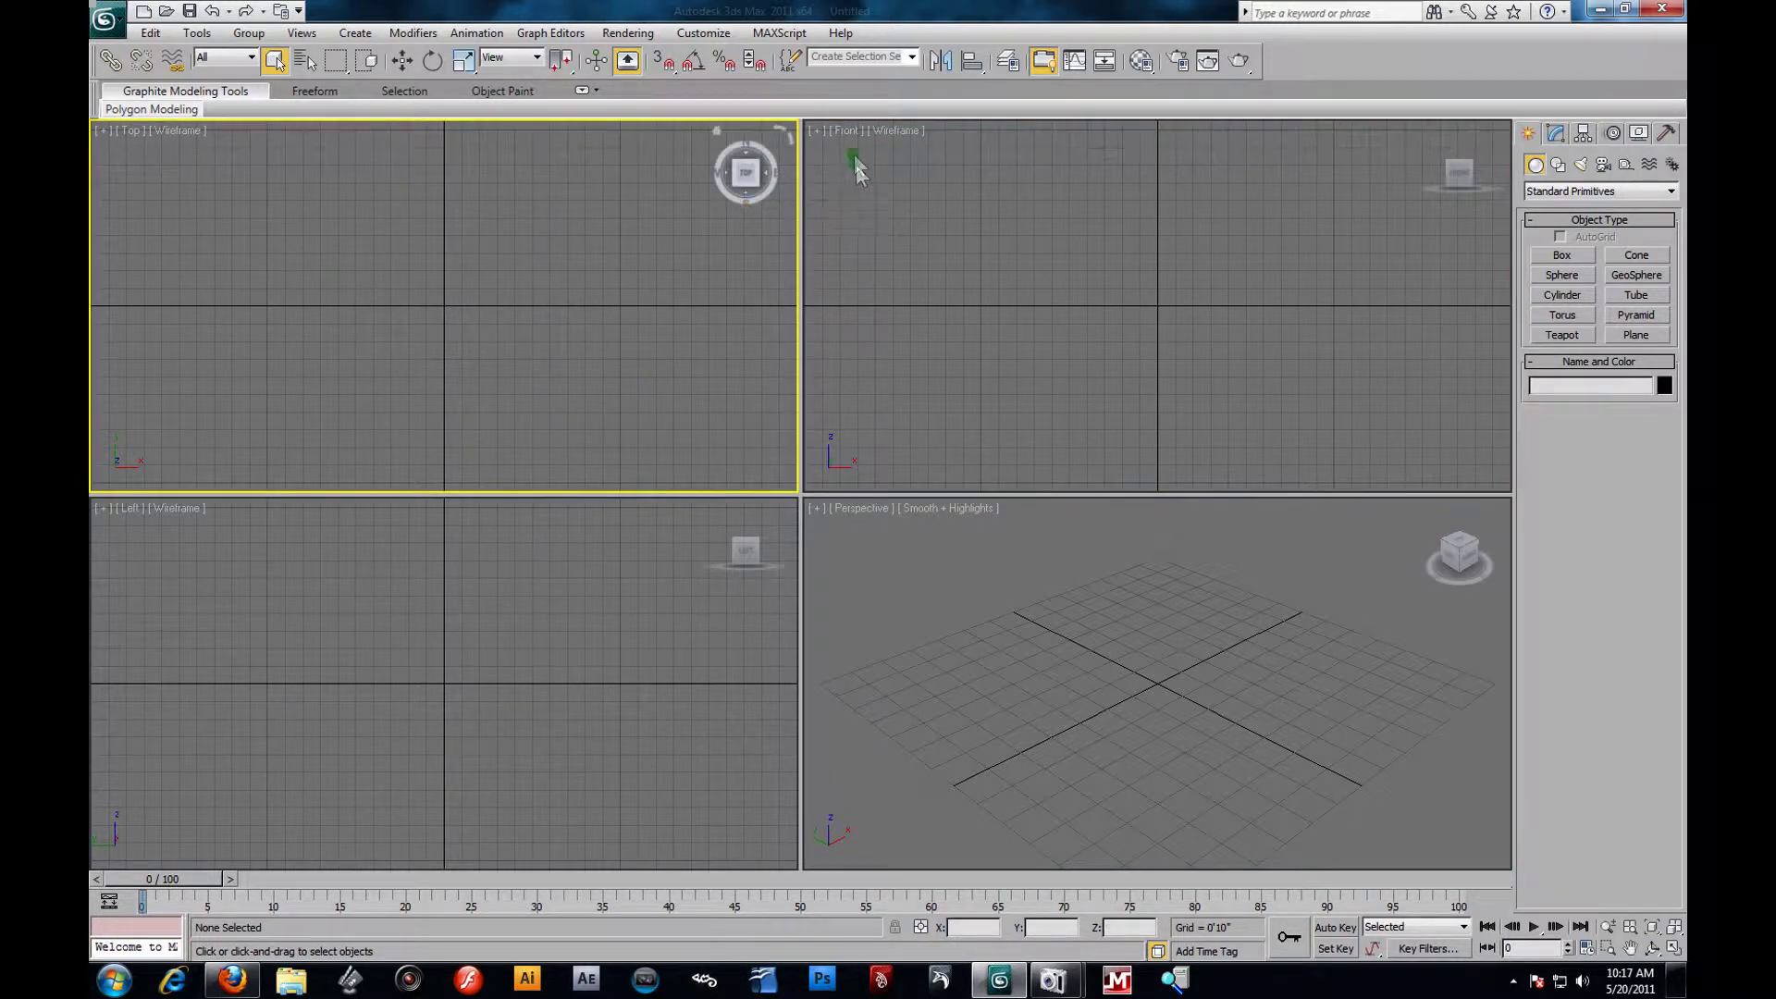
{"action": "left_click", "coordinate": [851, 134]}
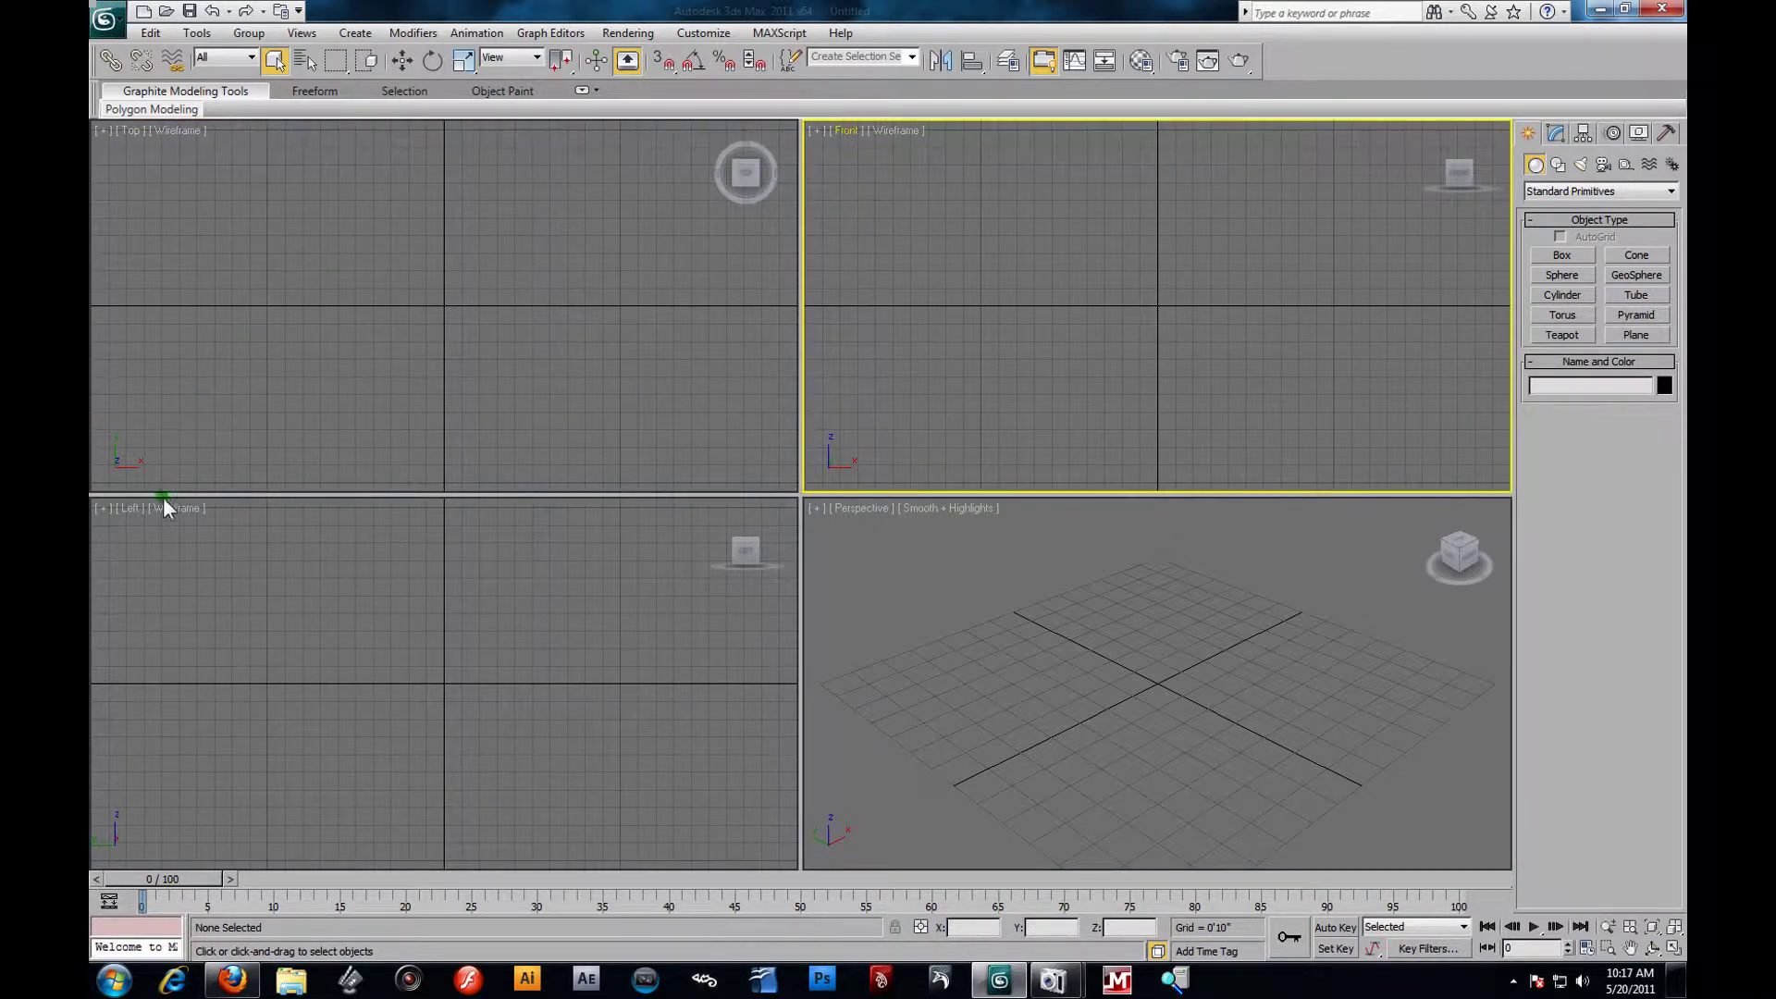
{"action": "left_click", "coordinate": [132, 506]}
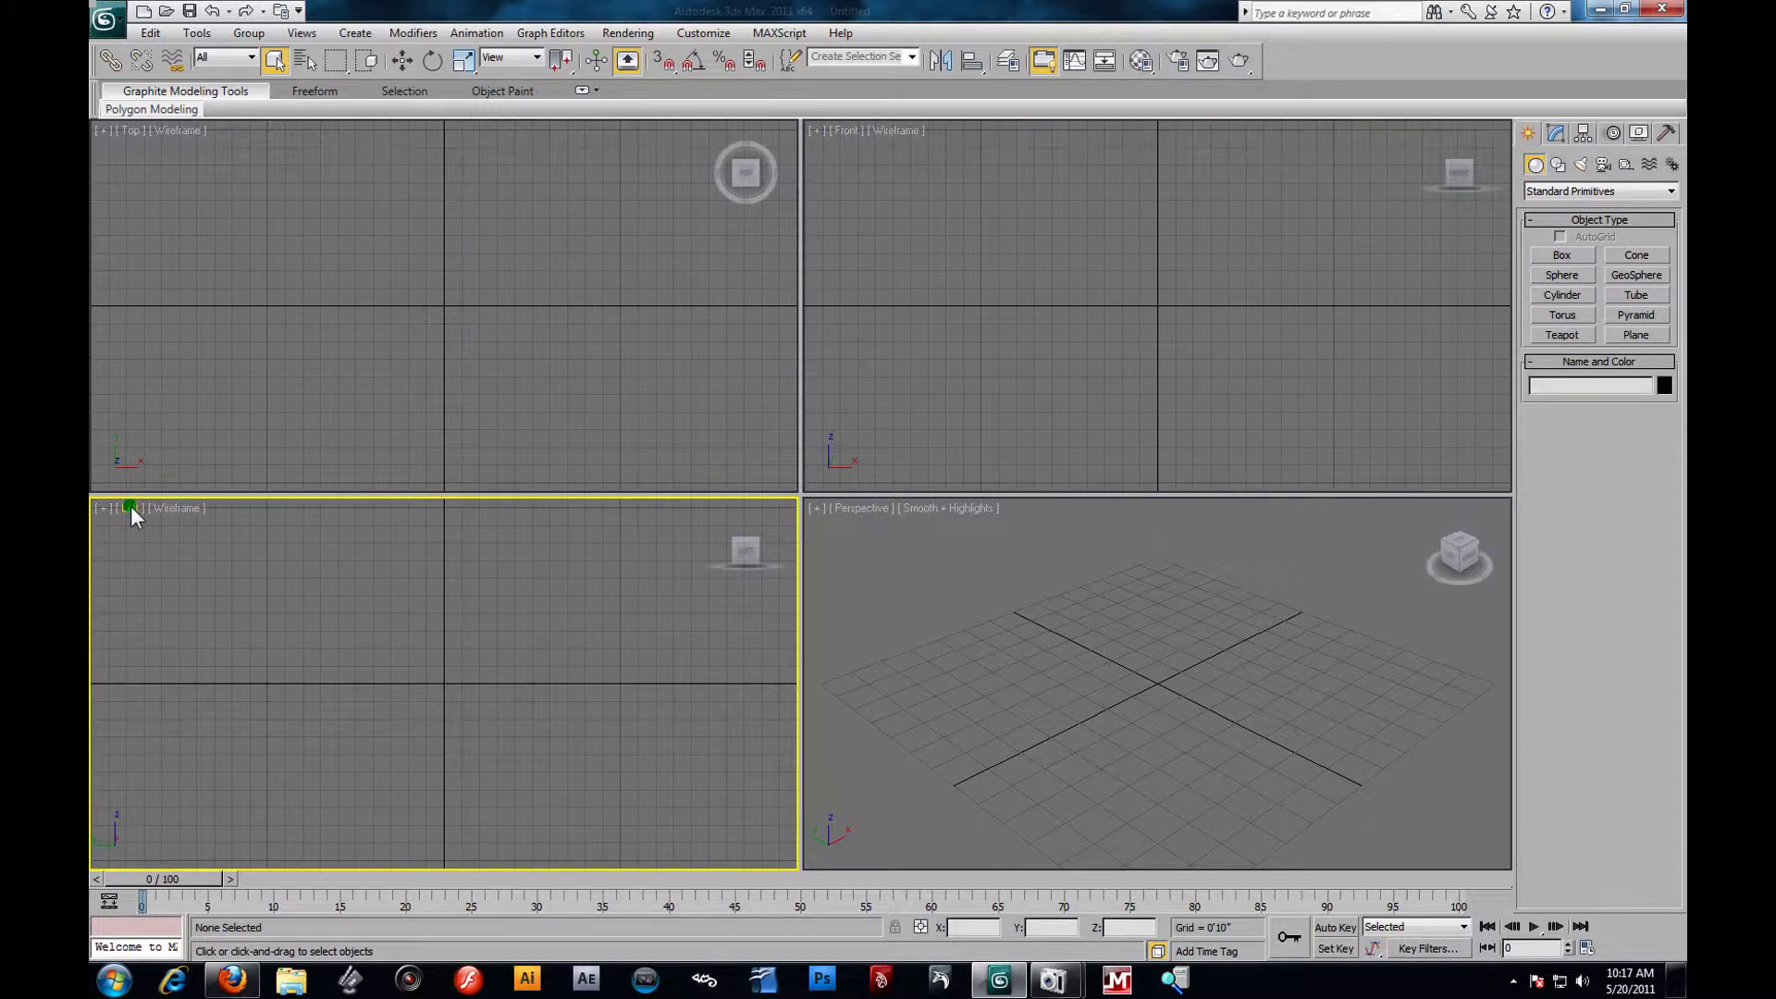
{"action": "left_click", "coordinate": [851, 512]}
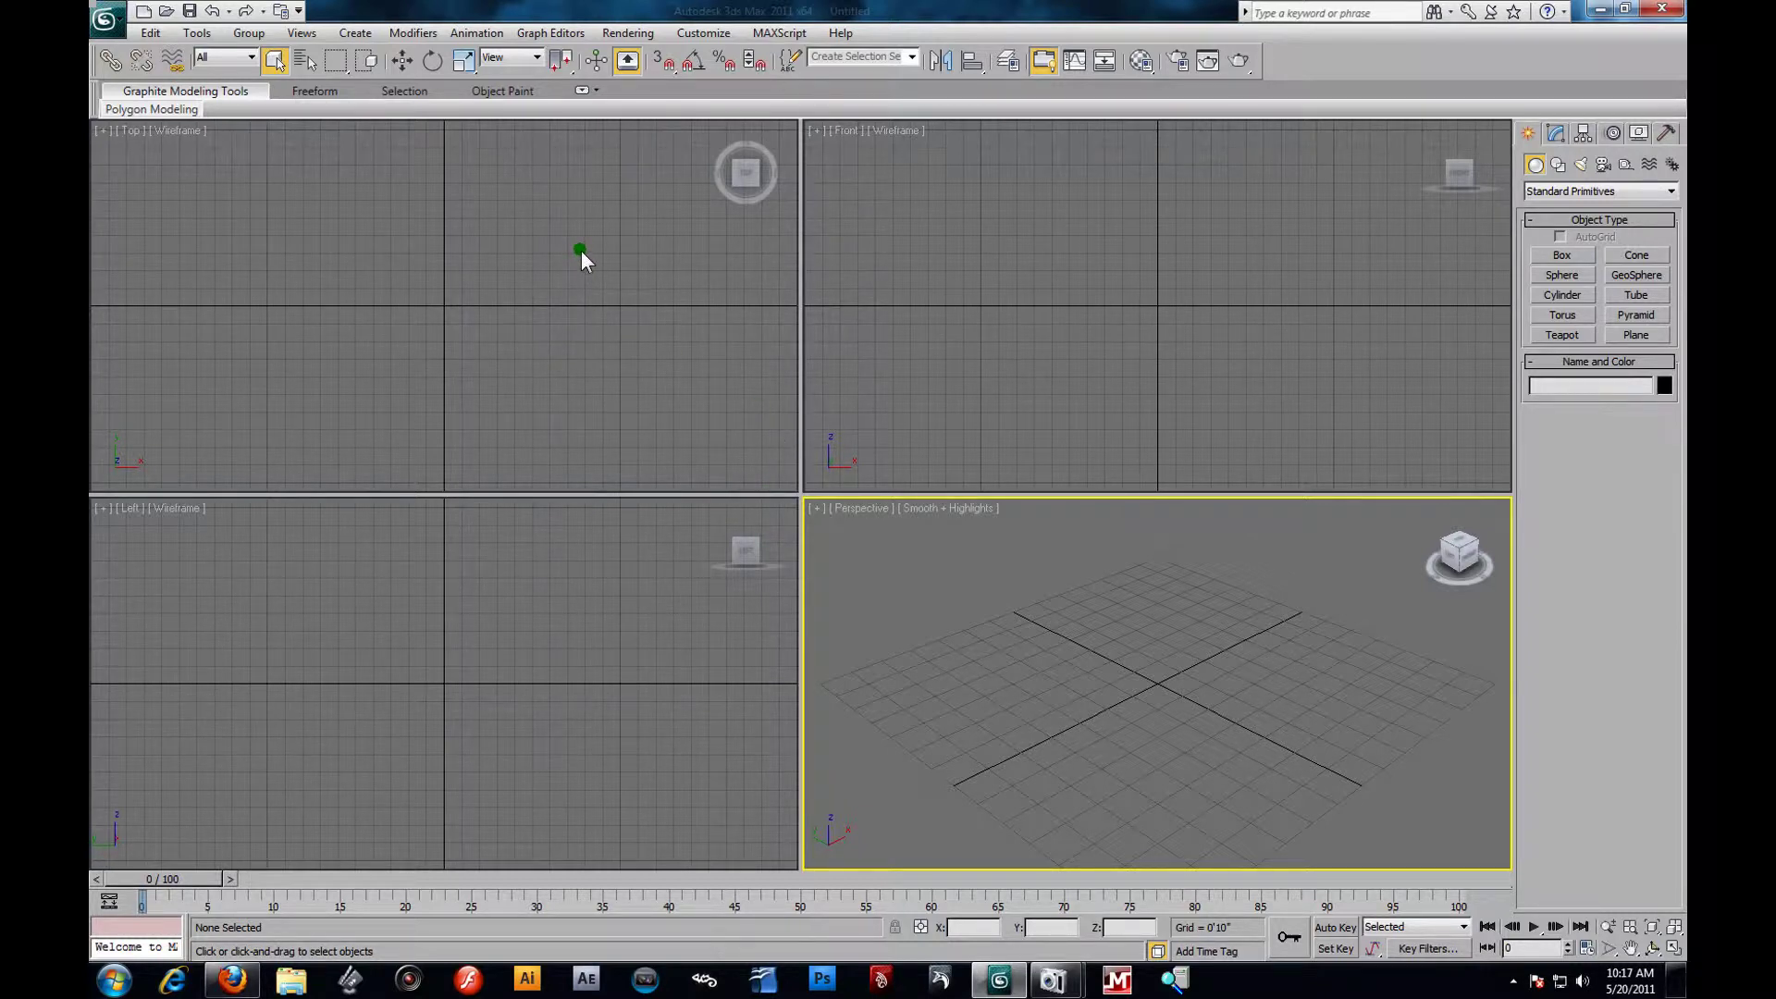
{"action": "left_click", "coordinate": [663, 263]}
{"action": "left_click", "coordinate": [953, 296]}
{"action": "left_click", "coordinate": [866, 681]}
{"action": "left_click", "coordinate": [642, 668]}
{"action": "left_click", "coordinate": [586, 363]}
{"action": "left_click", "coordinate": [935, 348]}
{"action": "left_click", "coordinate": [897, 564]}
{"action": "left_click", "coordinate": [664, 548]}
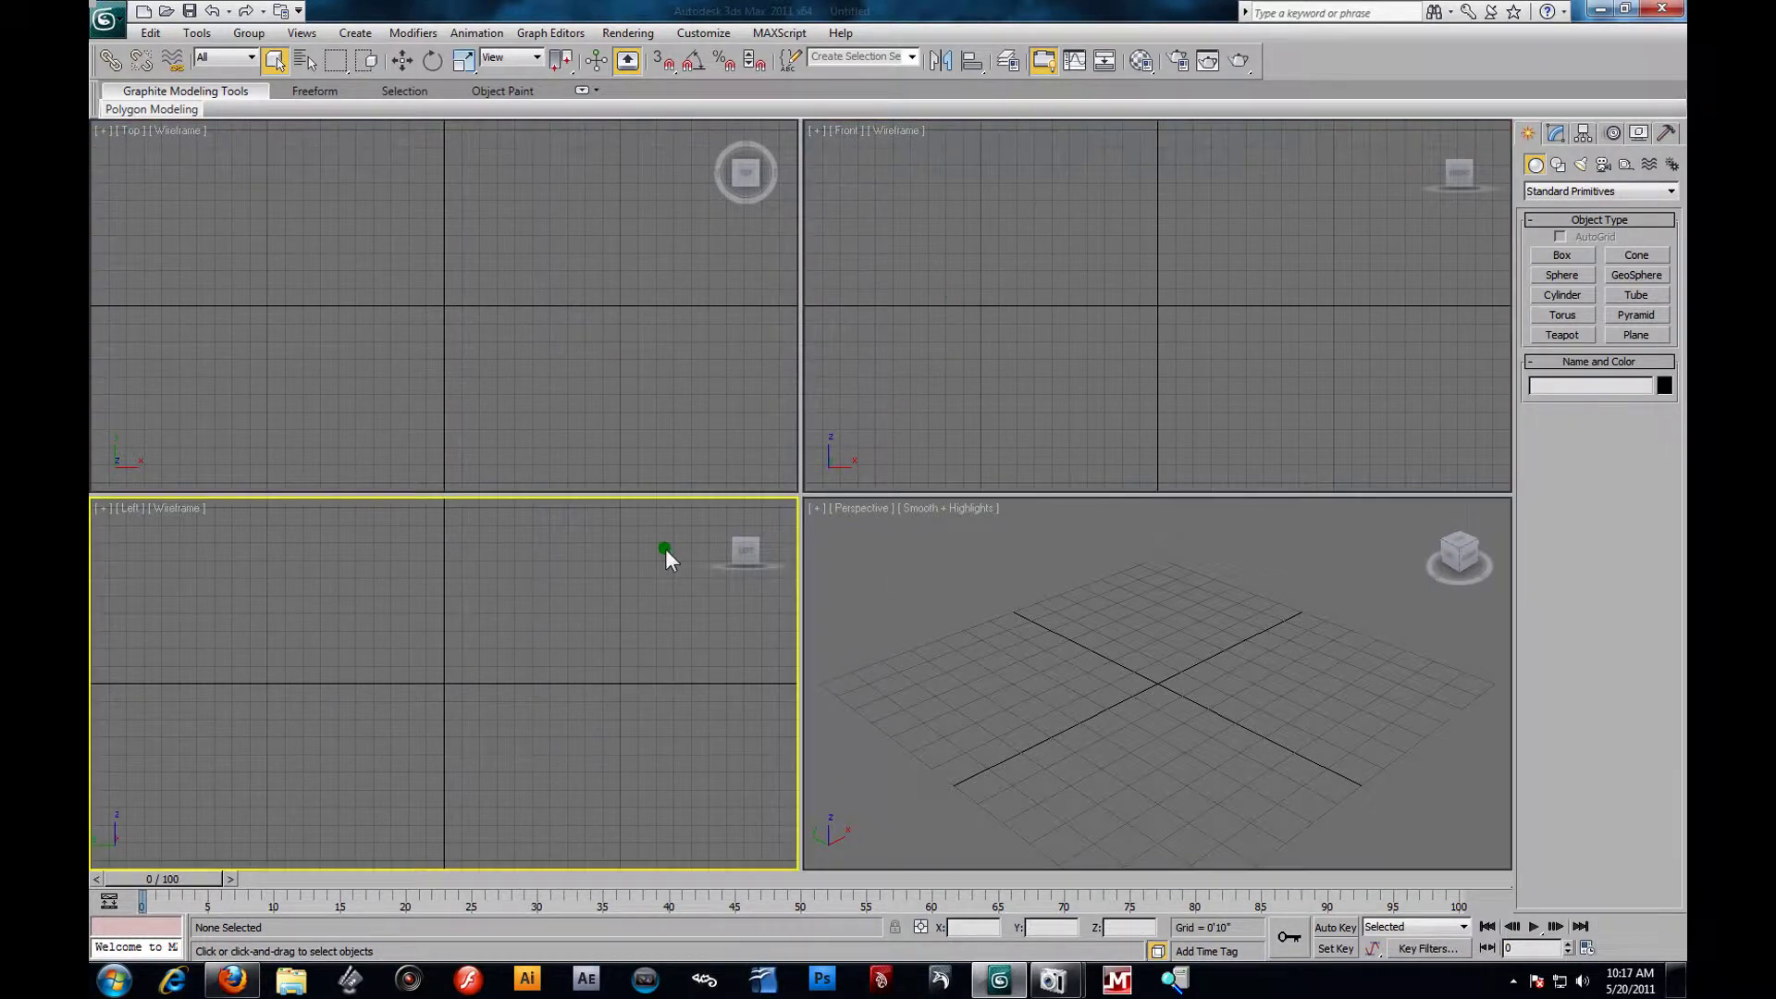
{"action": "left_click", "coordinate": [657, 386]}
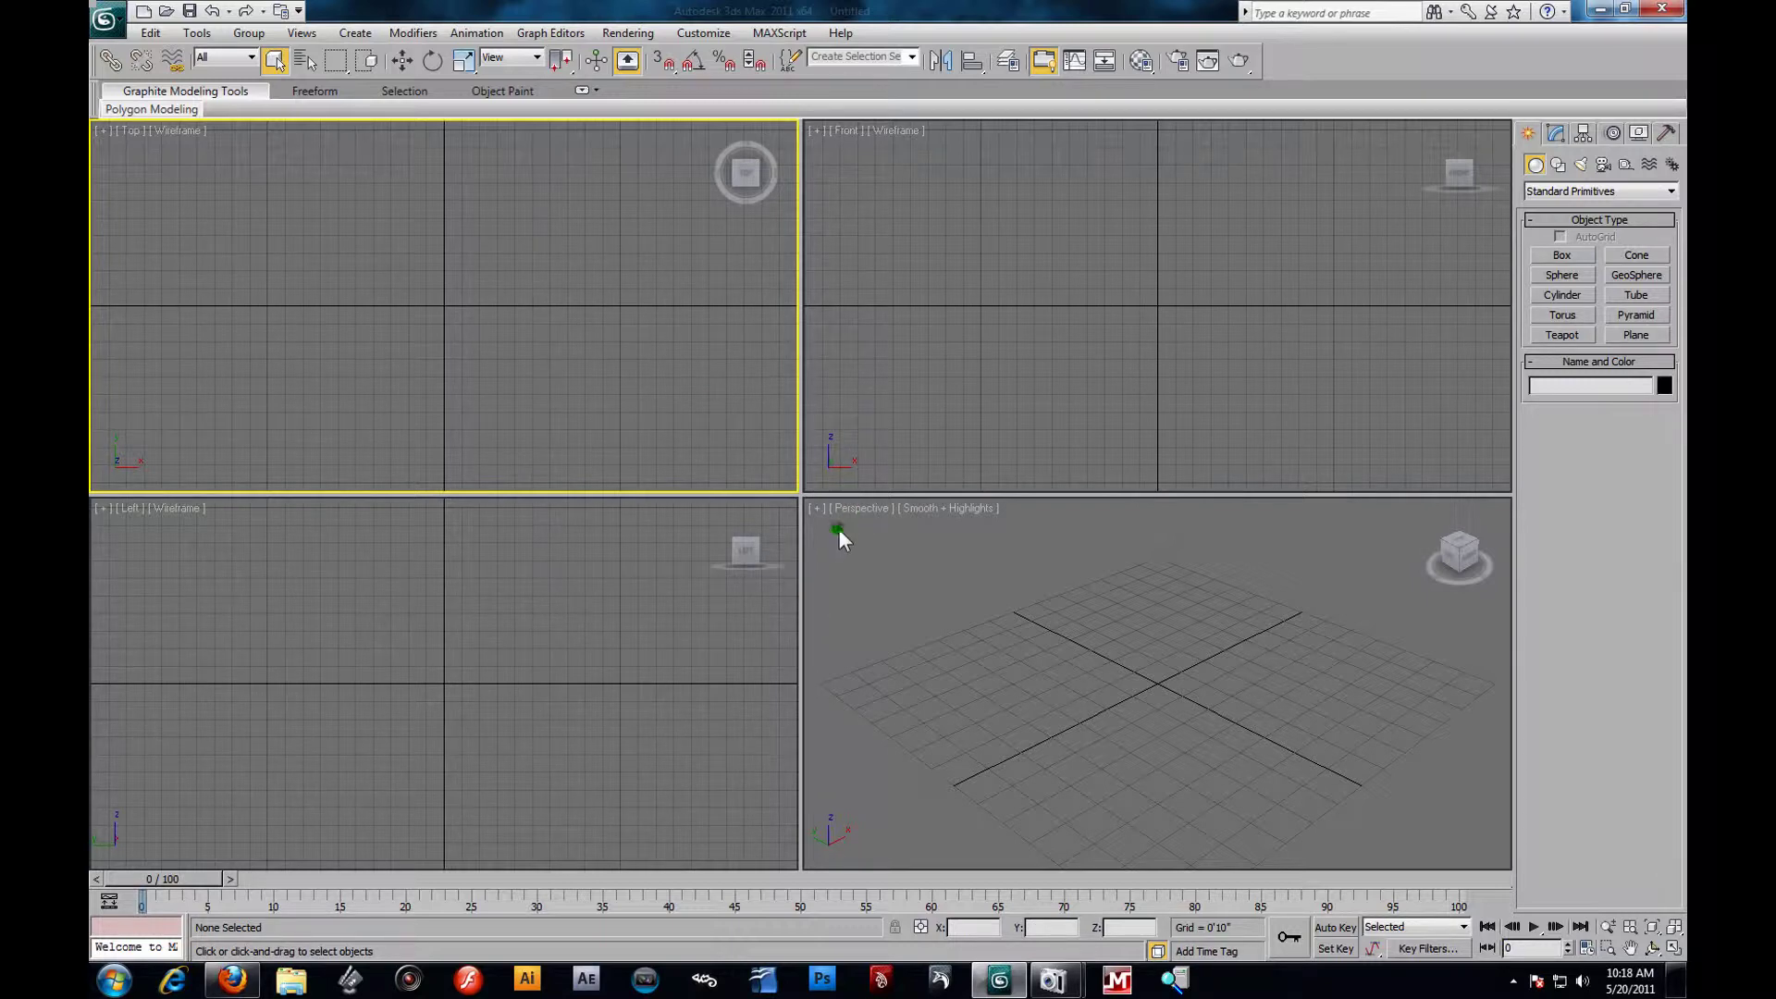
Review the viewport layout presets and the view type options of each pane in the viewport configuration.
{"action": "left_click", "coordinate": [818, 511]}
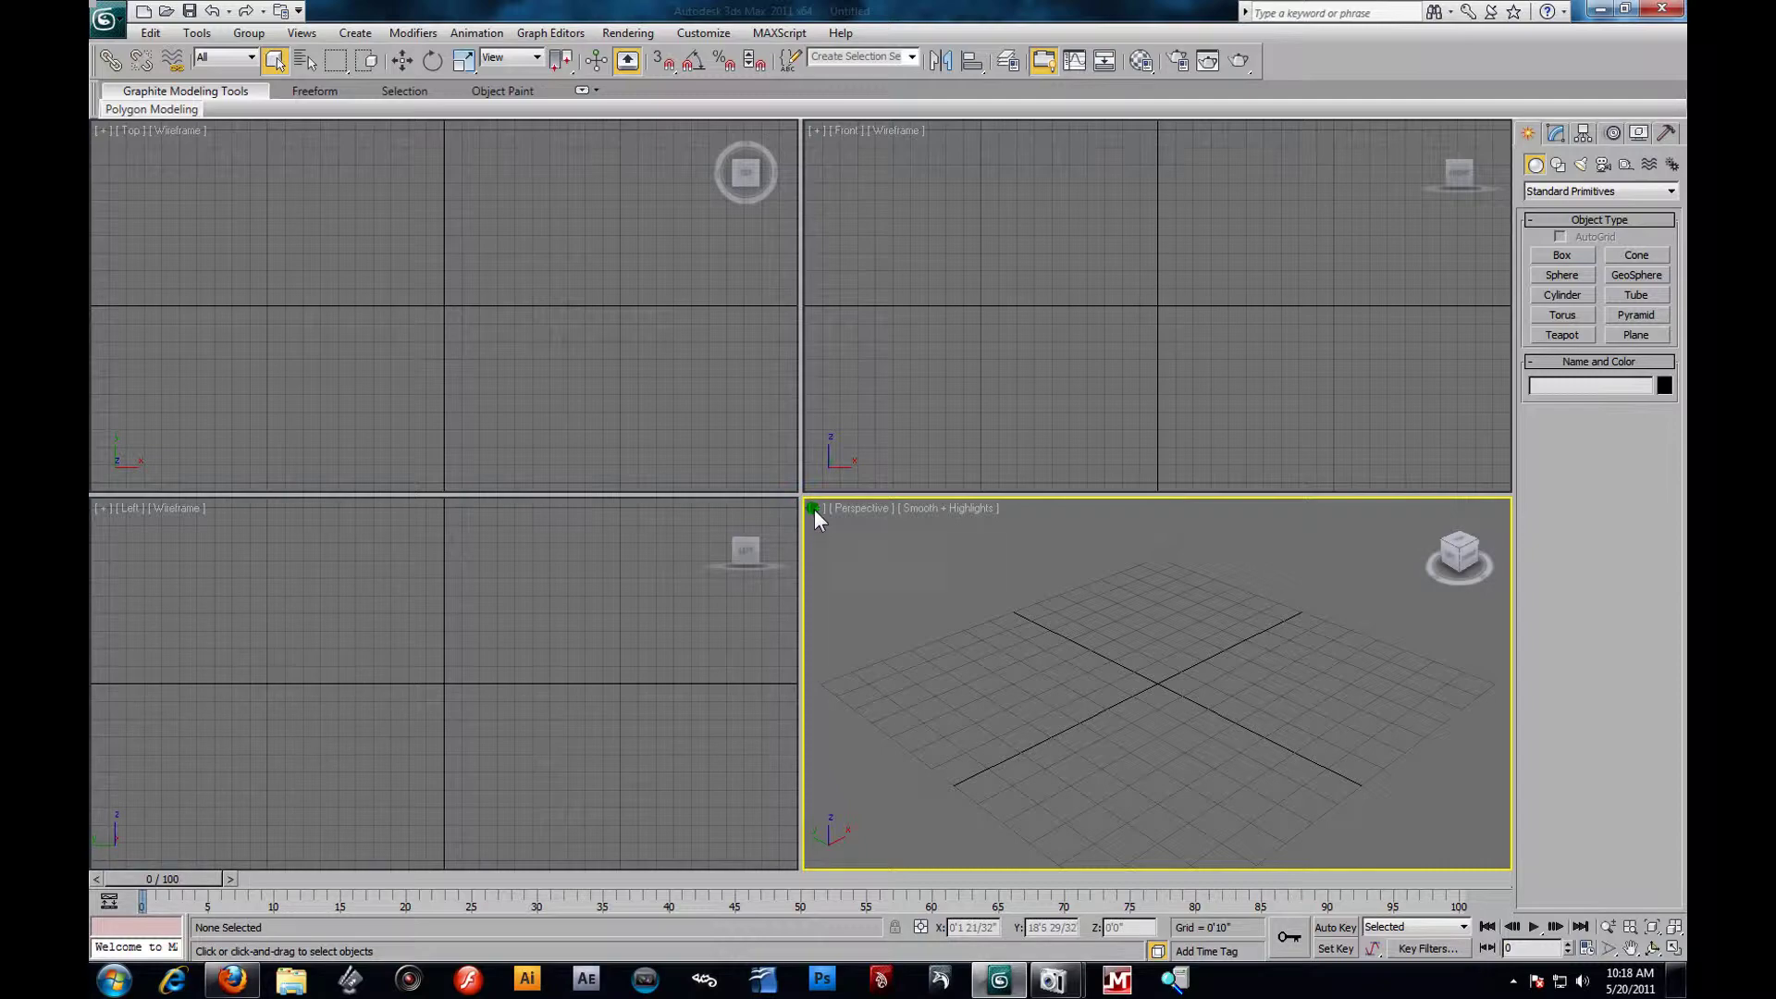
{"action": "left_click", "coordinate": [814, 508]}
{"action": "left_click", "coordinate": [867, 709]}
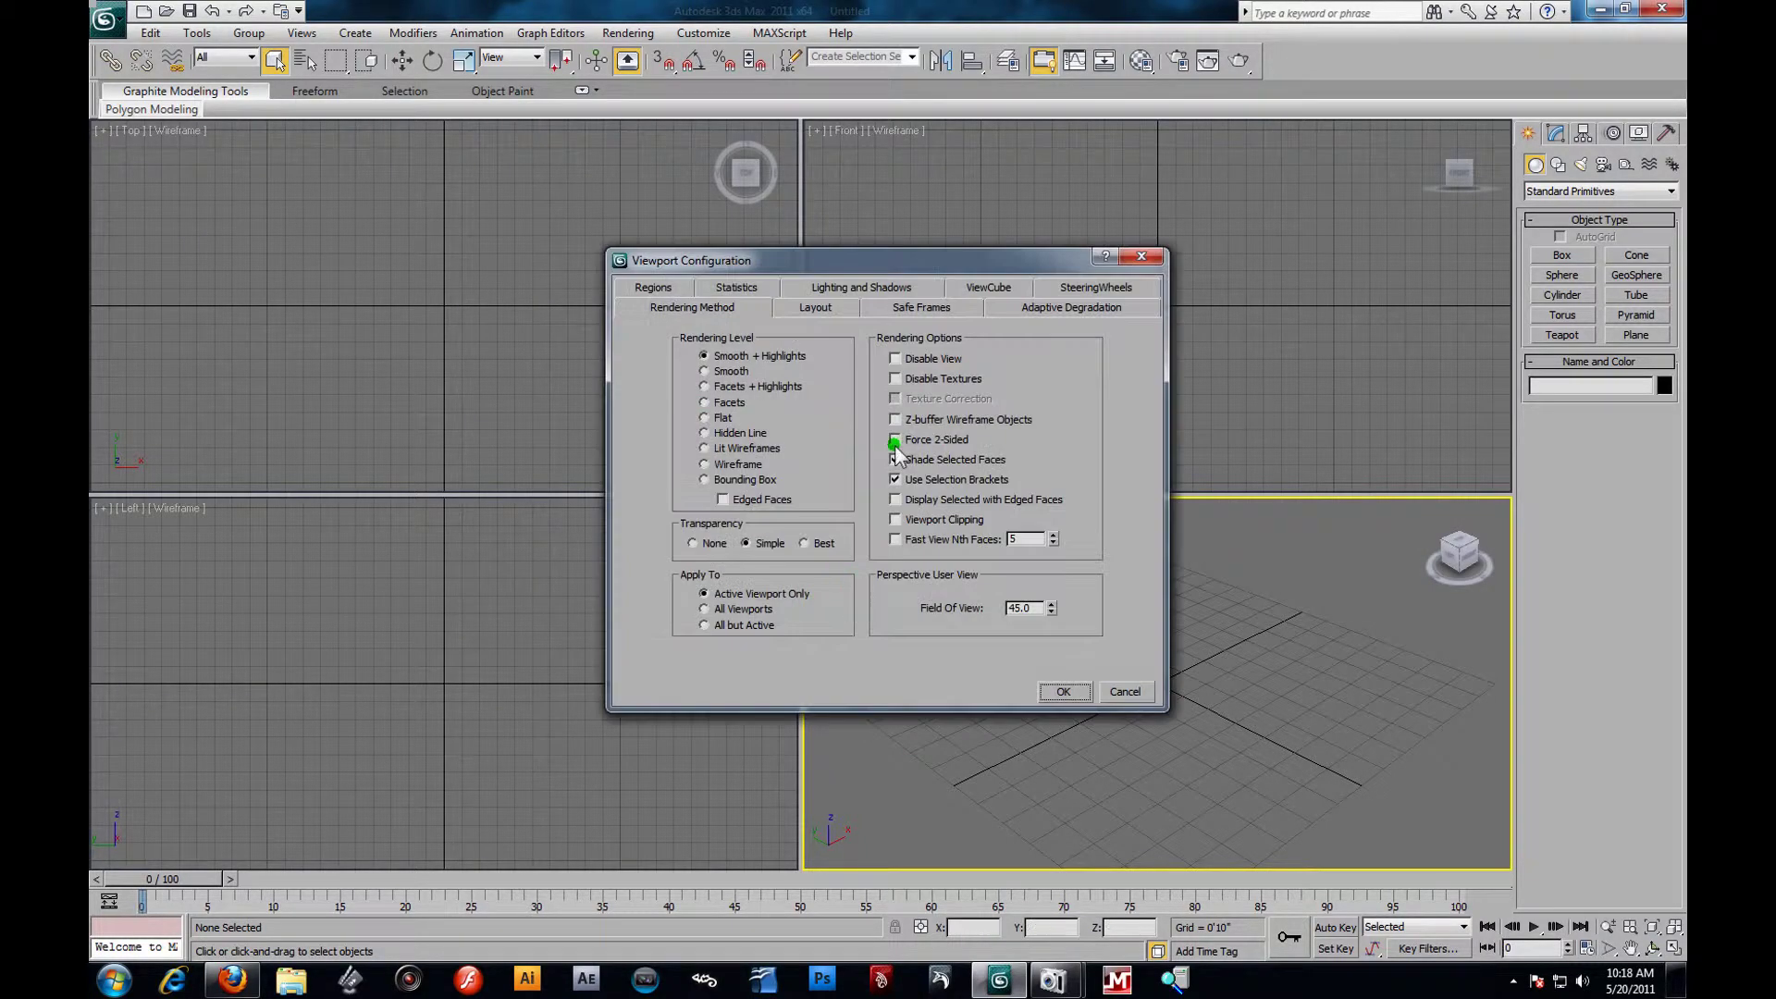
{"action": "left_click", "coordinate": [818, 309]}
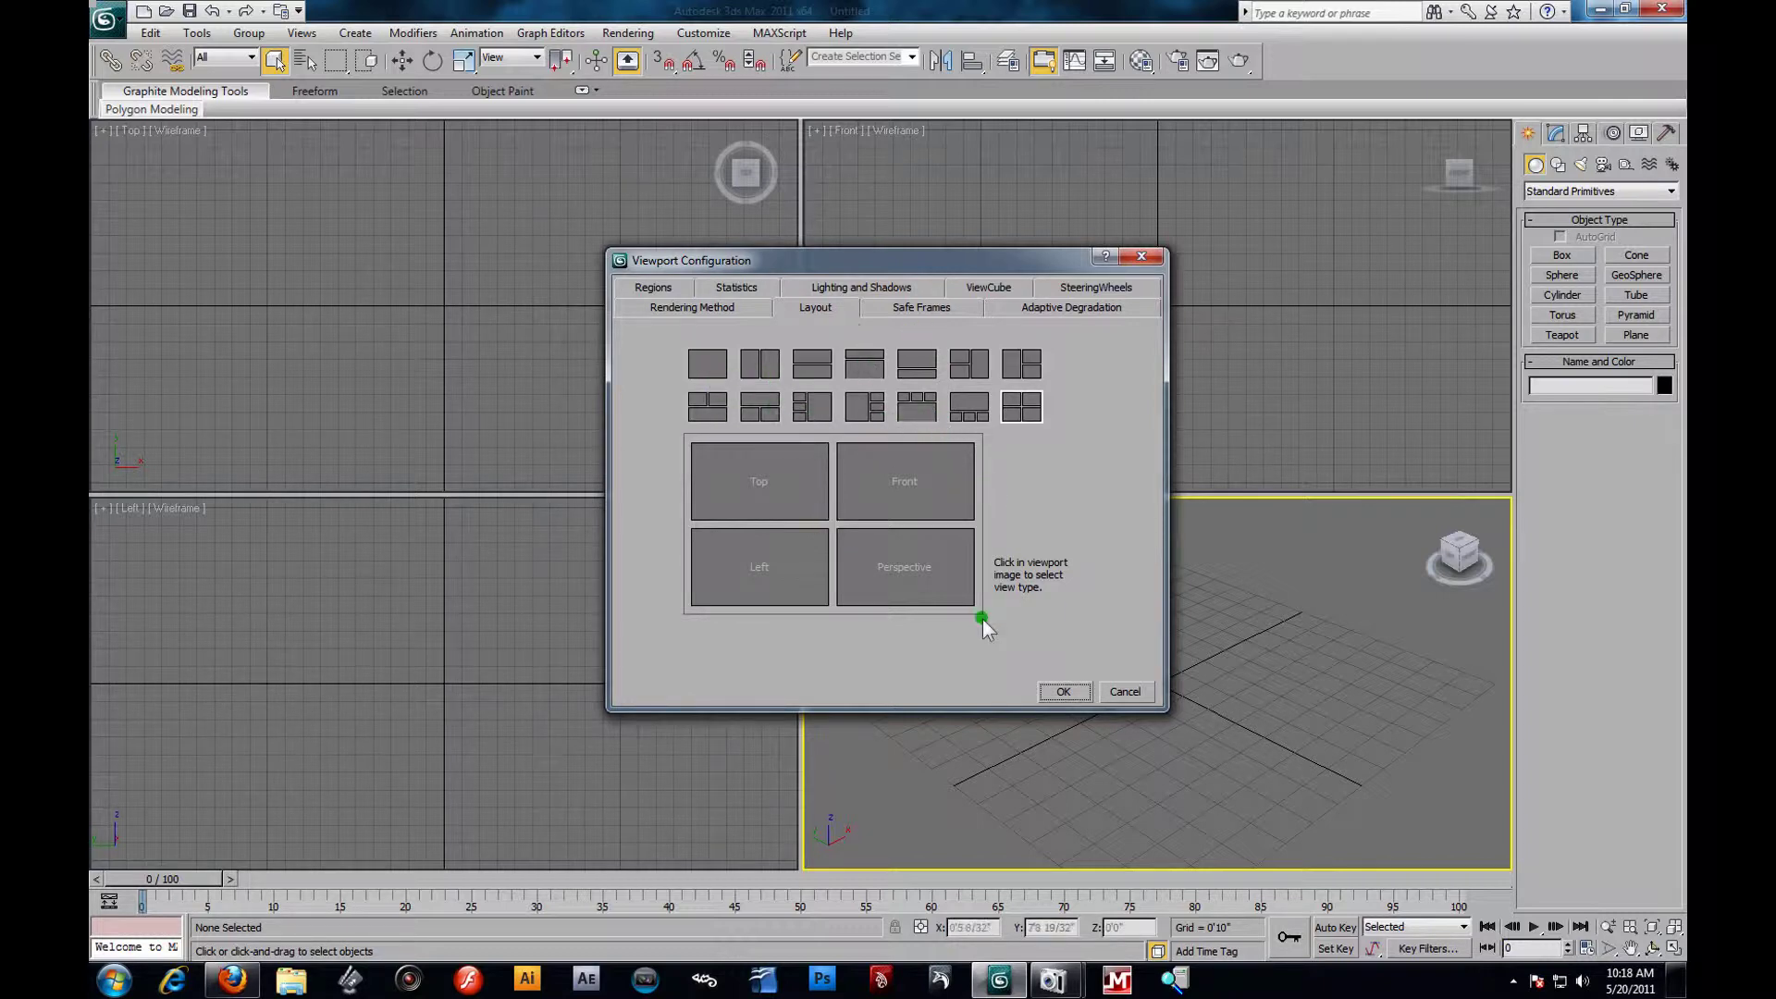
{"action": "left_click", "coordinate": [745, 481]}
{"action": "left_click", "coordinate": [916, 477]}
{"action": "left_click", "coordinate": [919, 561]}
{"action": "left_click", "coordinate": [729, 523]}
{"action": "left_click", "coordinate": [1071, 701]}
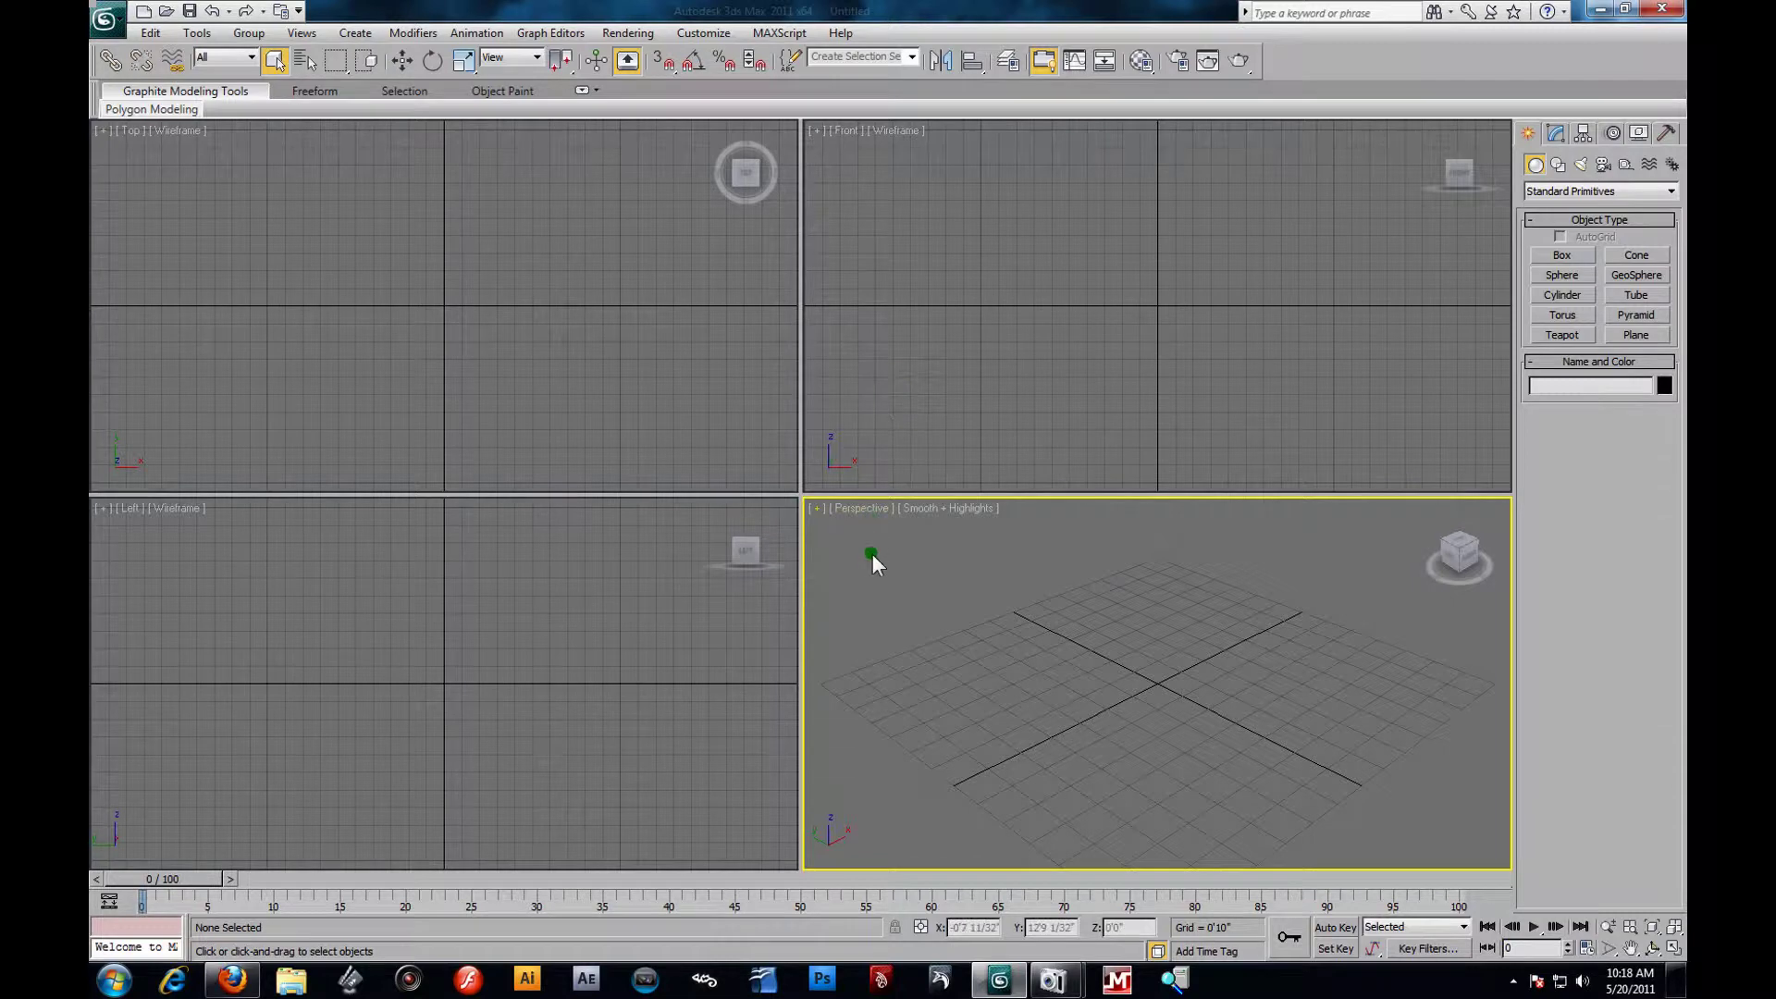
{"action": "left_click", "coordinate": [816, 509]}
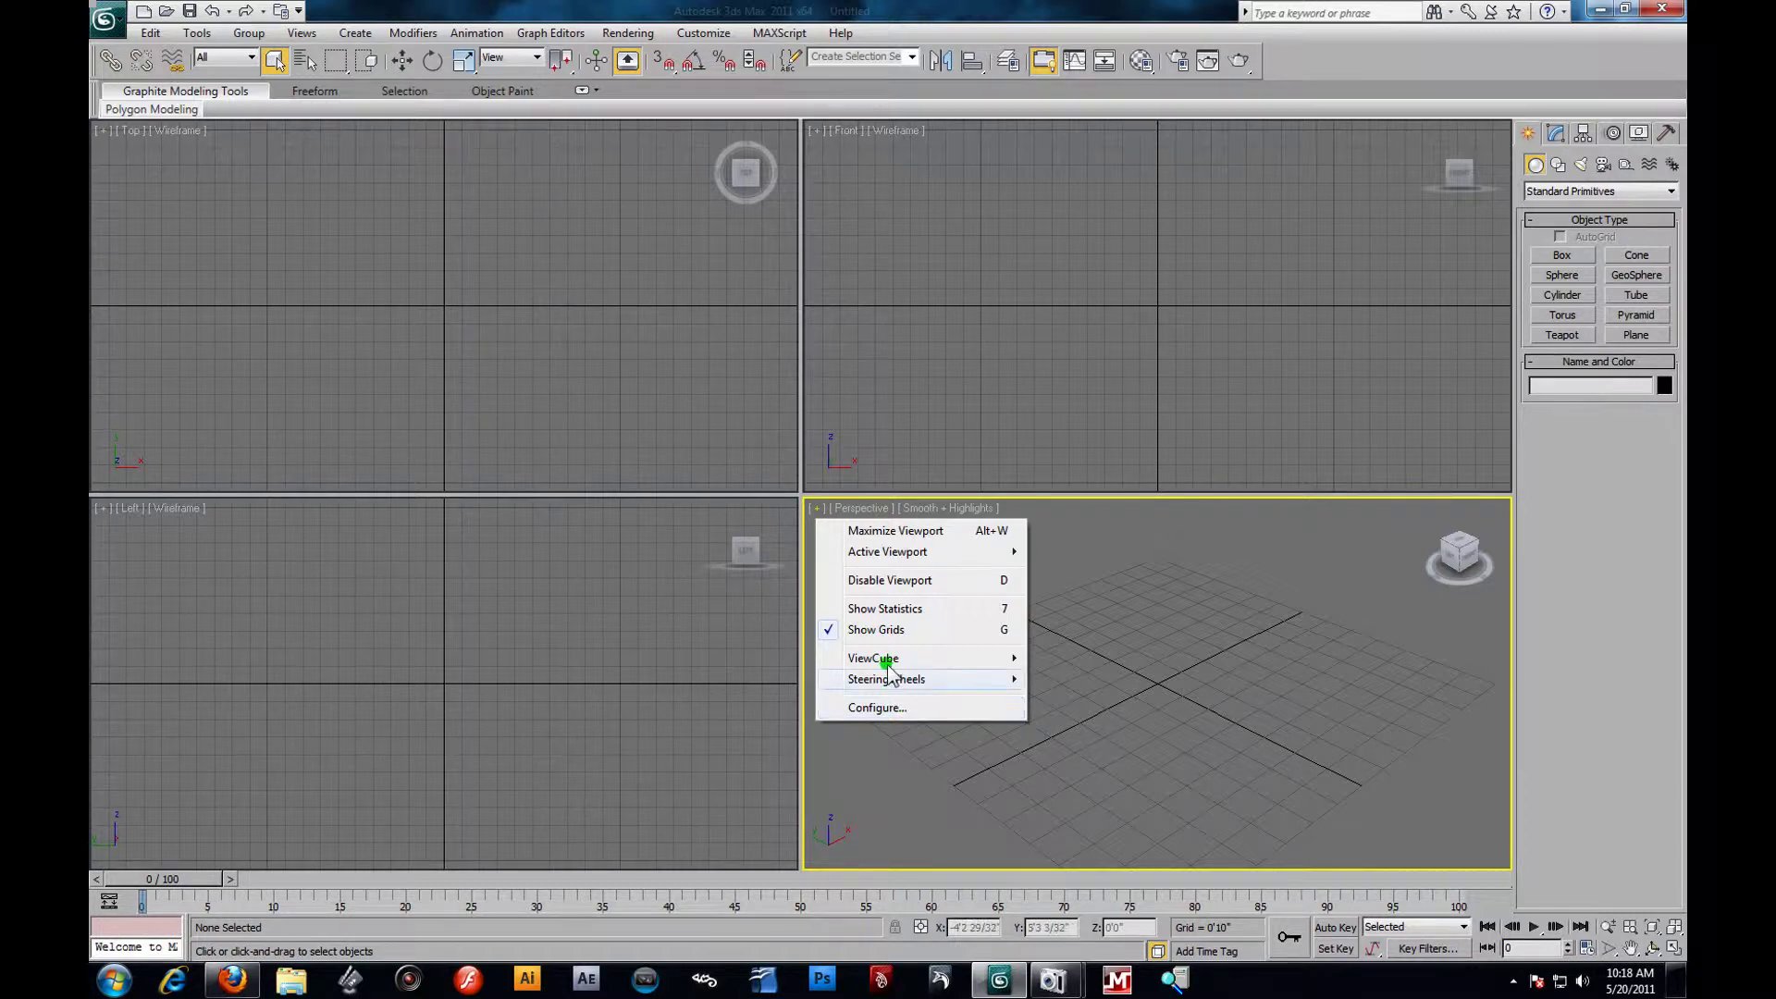
{"action": "mouse_move", "coordinate": [884, 662]}
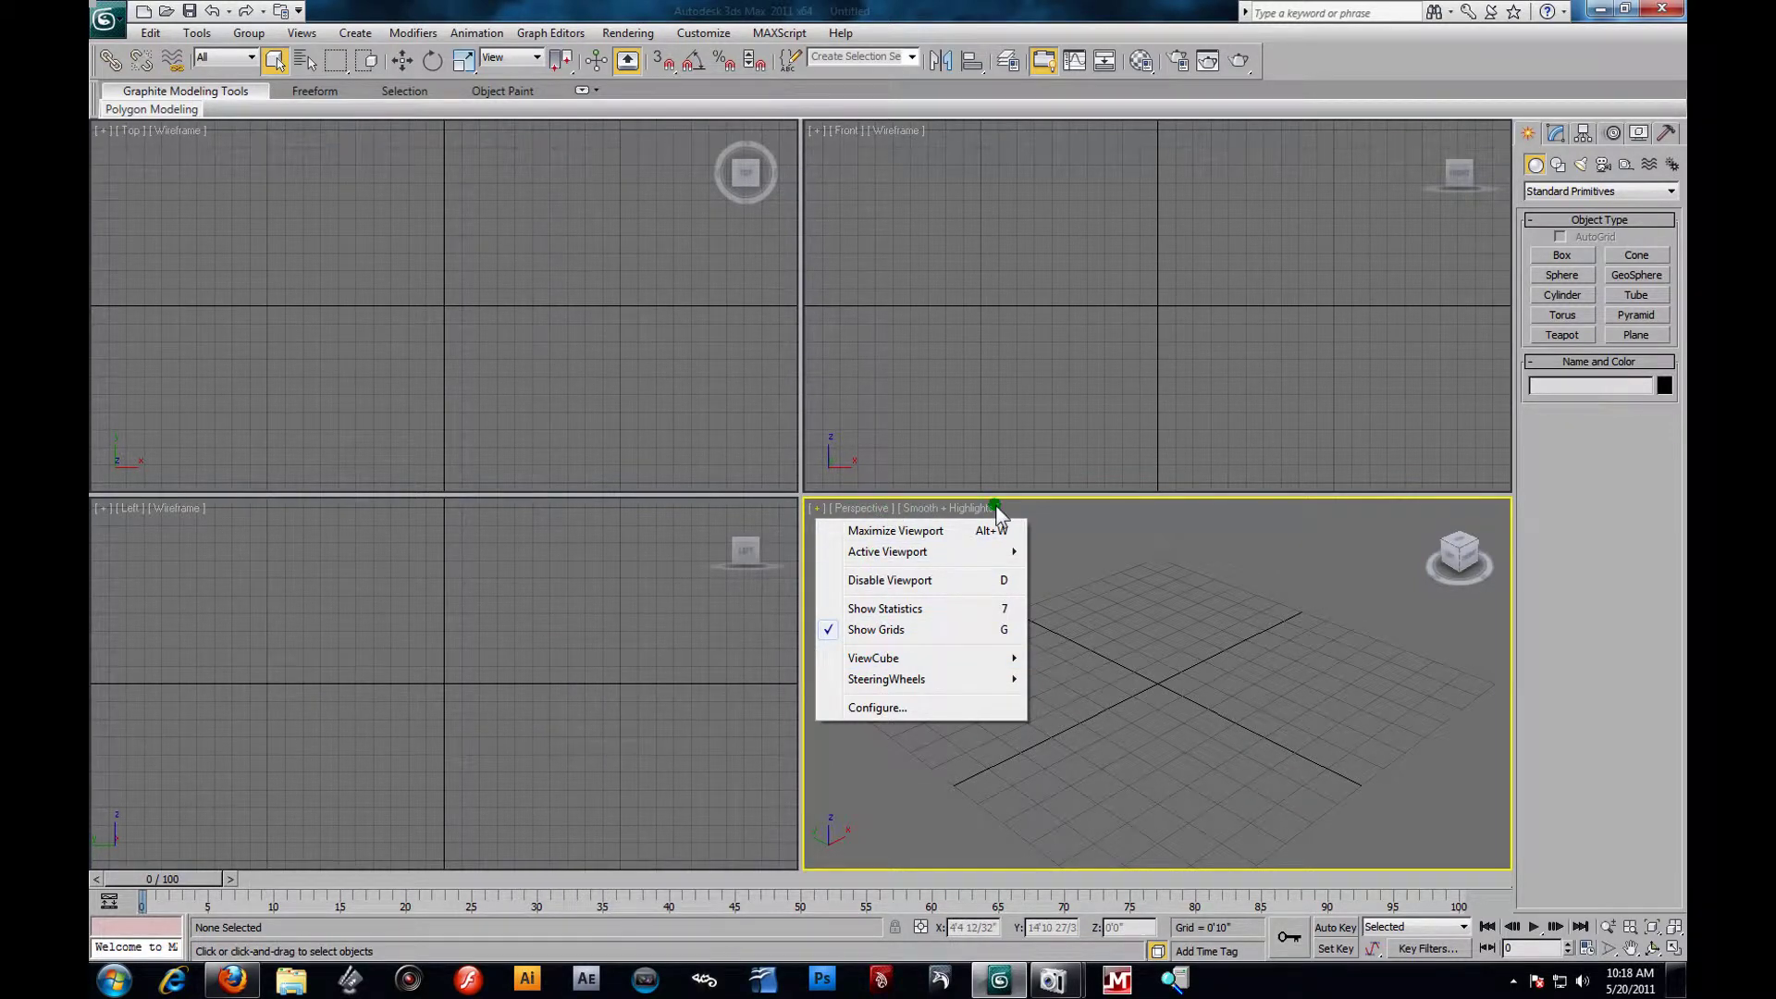
{"action": "left_click", "coordinate": [1129, 516]}
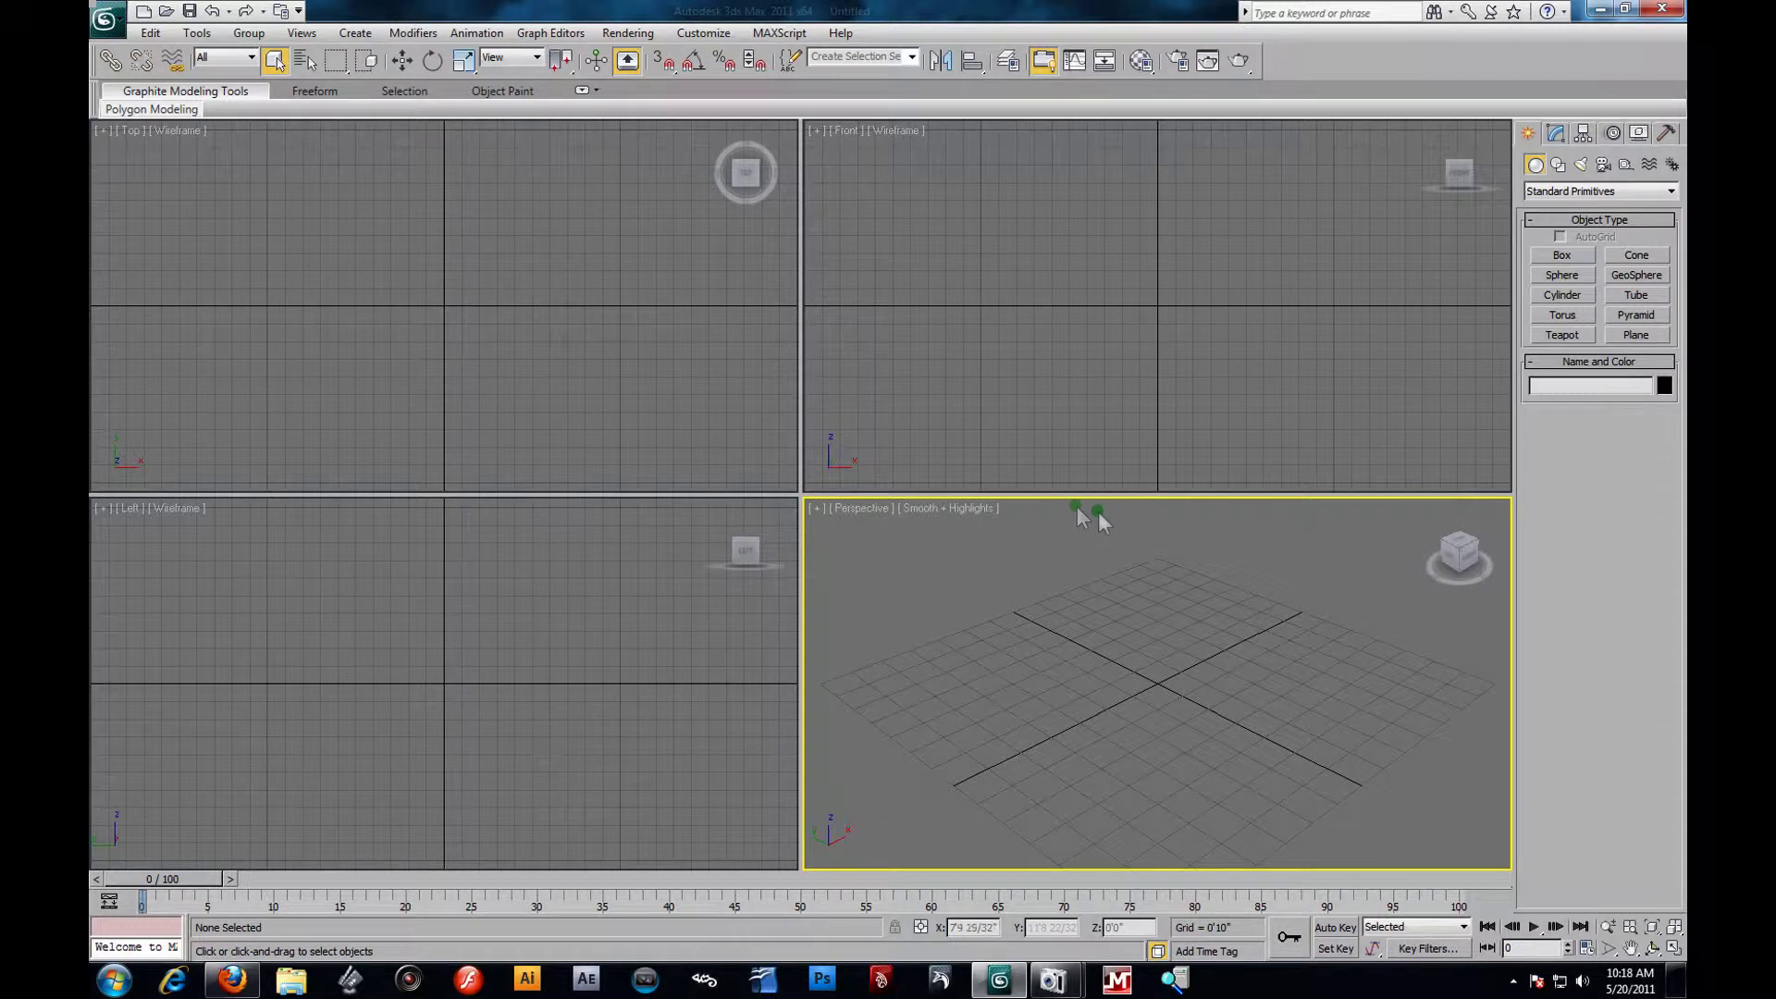
{"action": "left_click", "coordinate": [924, 435]}
{"action": "left_click", "coordinate": [541, 381]}
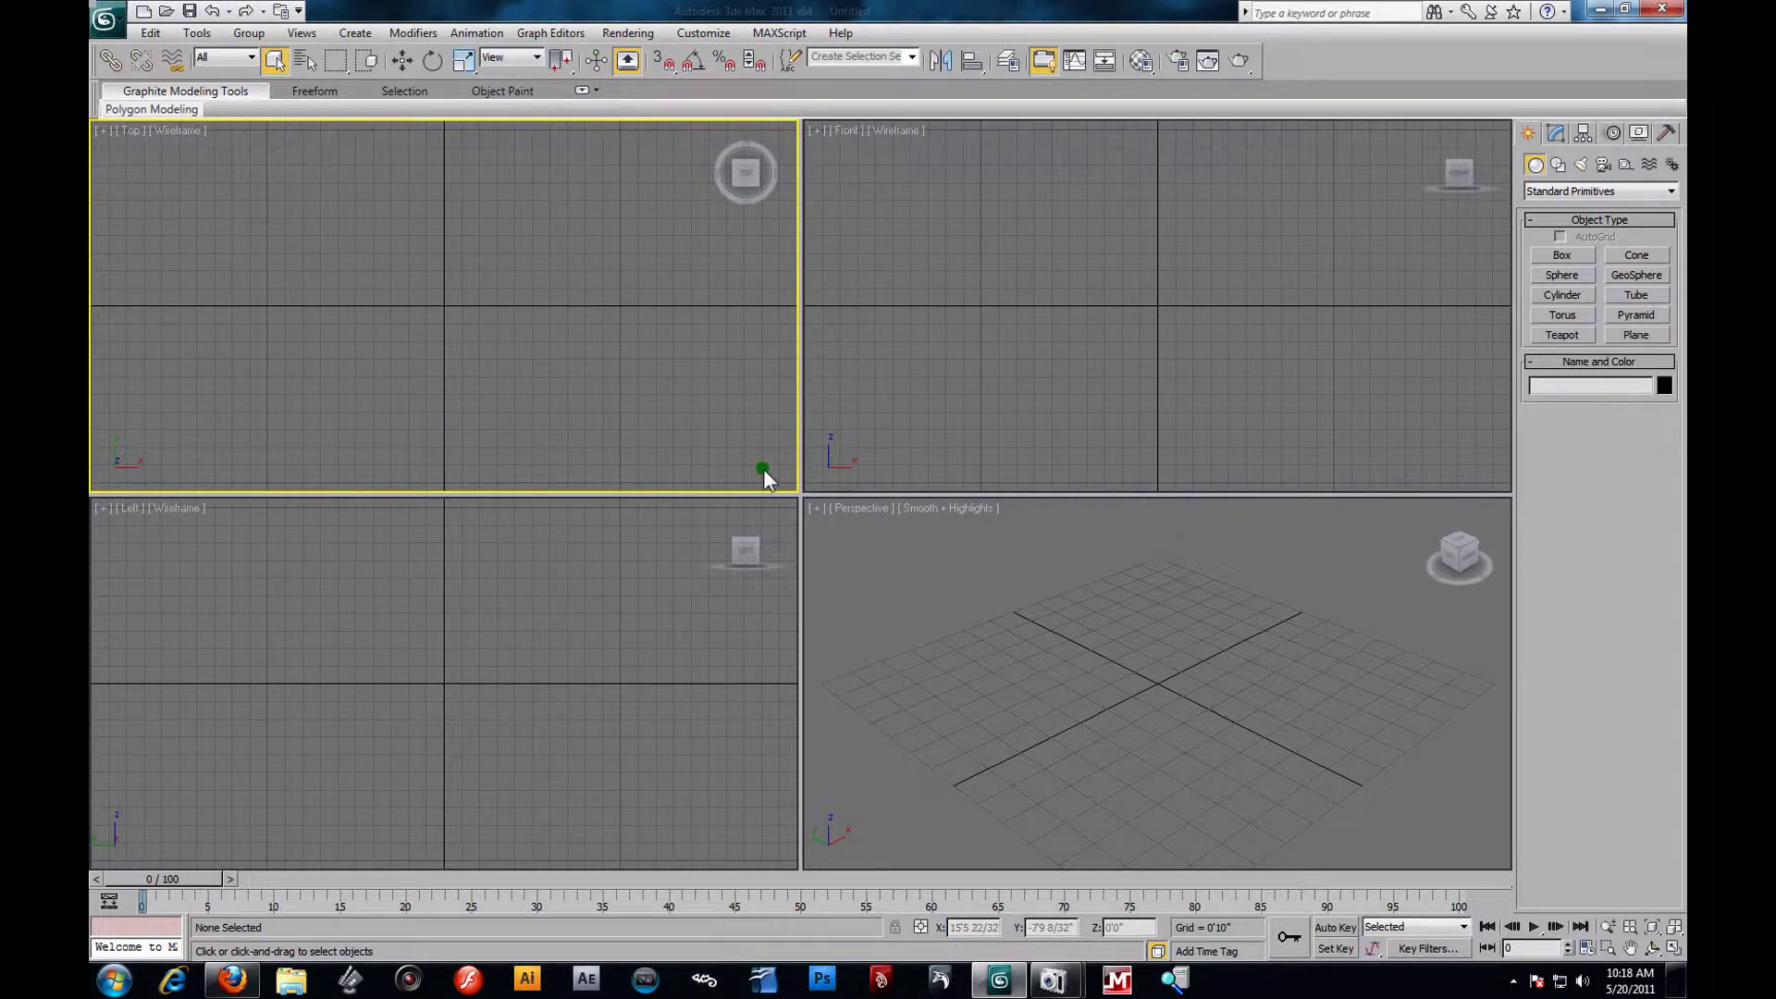
Orbit the Perspective view to a different angle with the ViewCube.
{"action": "left_click", "coordinate": [1458, 561]}
{"action": "left_click_drag", "start_coordinate": [1452, 555], "coordinate": [1478, 527]}
{"action": "left_click", "coordinate": [1478, 527]}
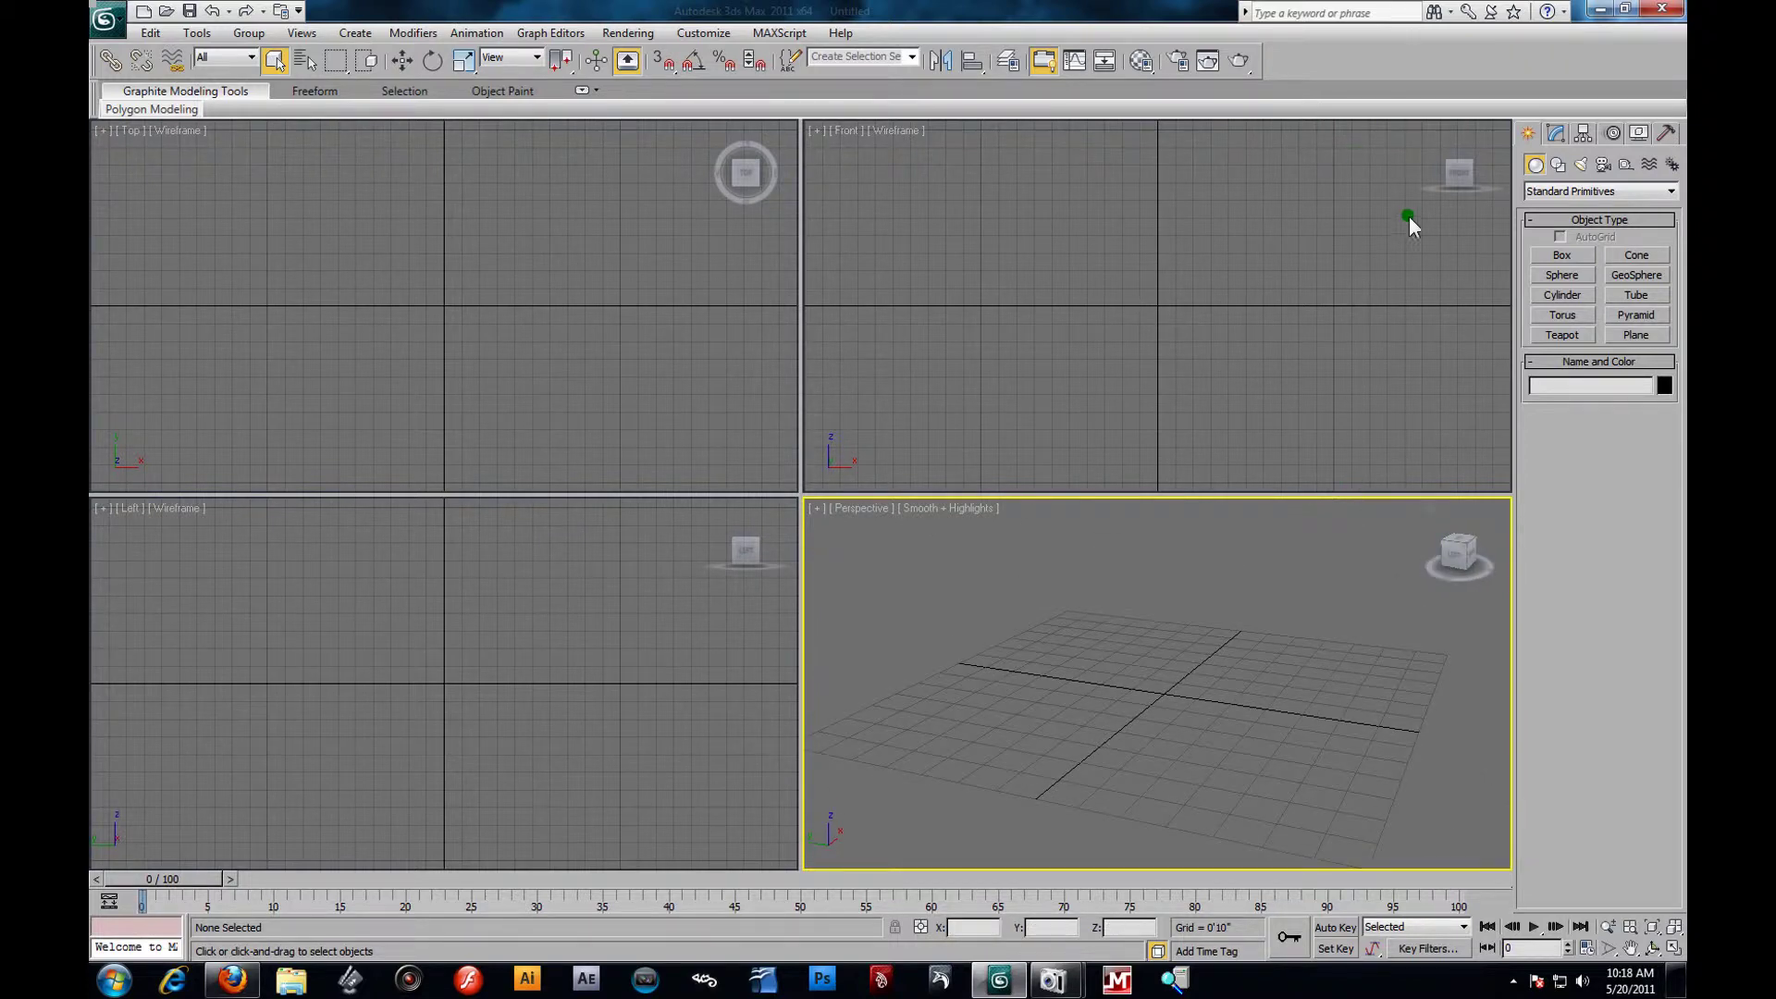
Turn the Front viewport to other sides with the ViewCube and restore its Front view.
{"action": "left_click", "coordinate": [1456, 172]}
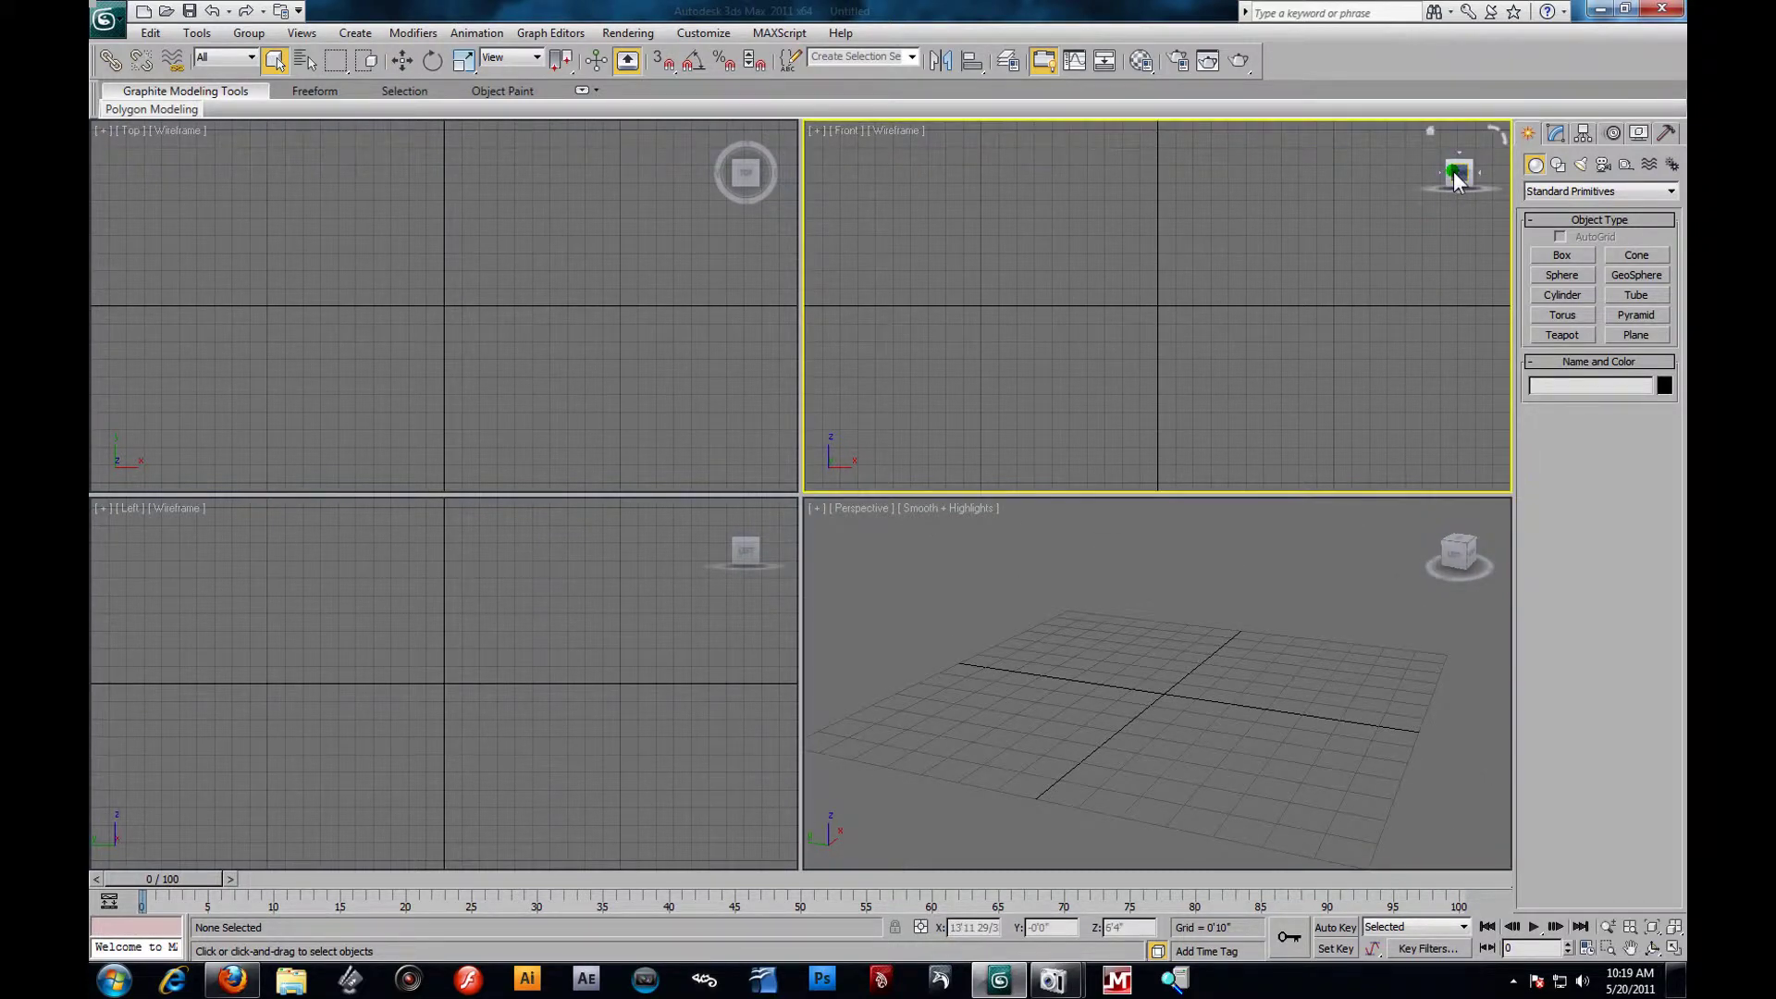
{"action": "left_click", "coordinate": [1476, 174]}
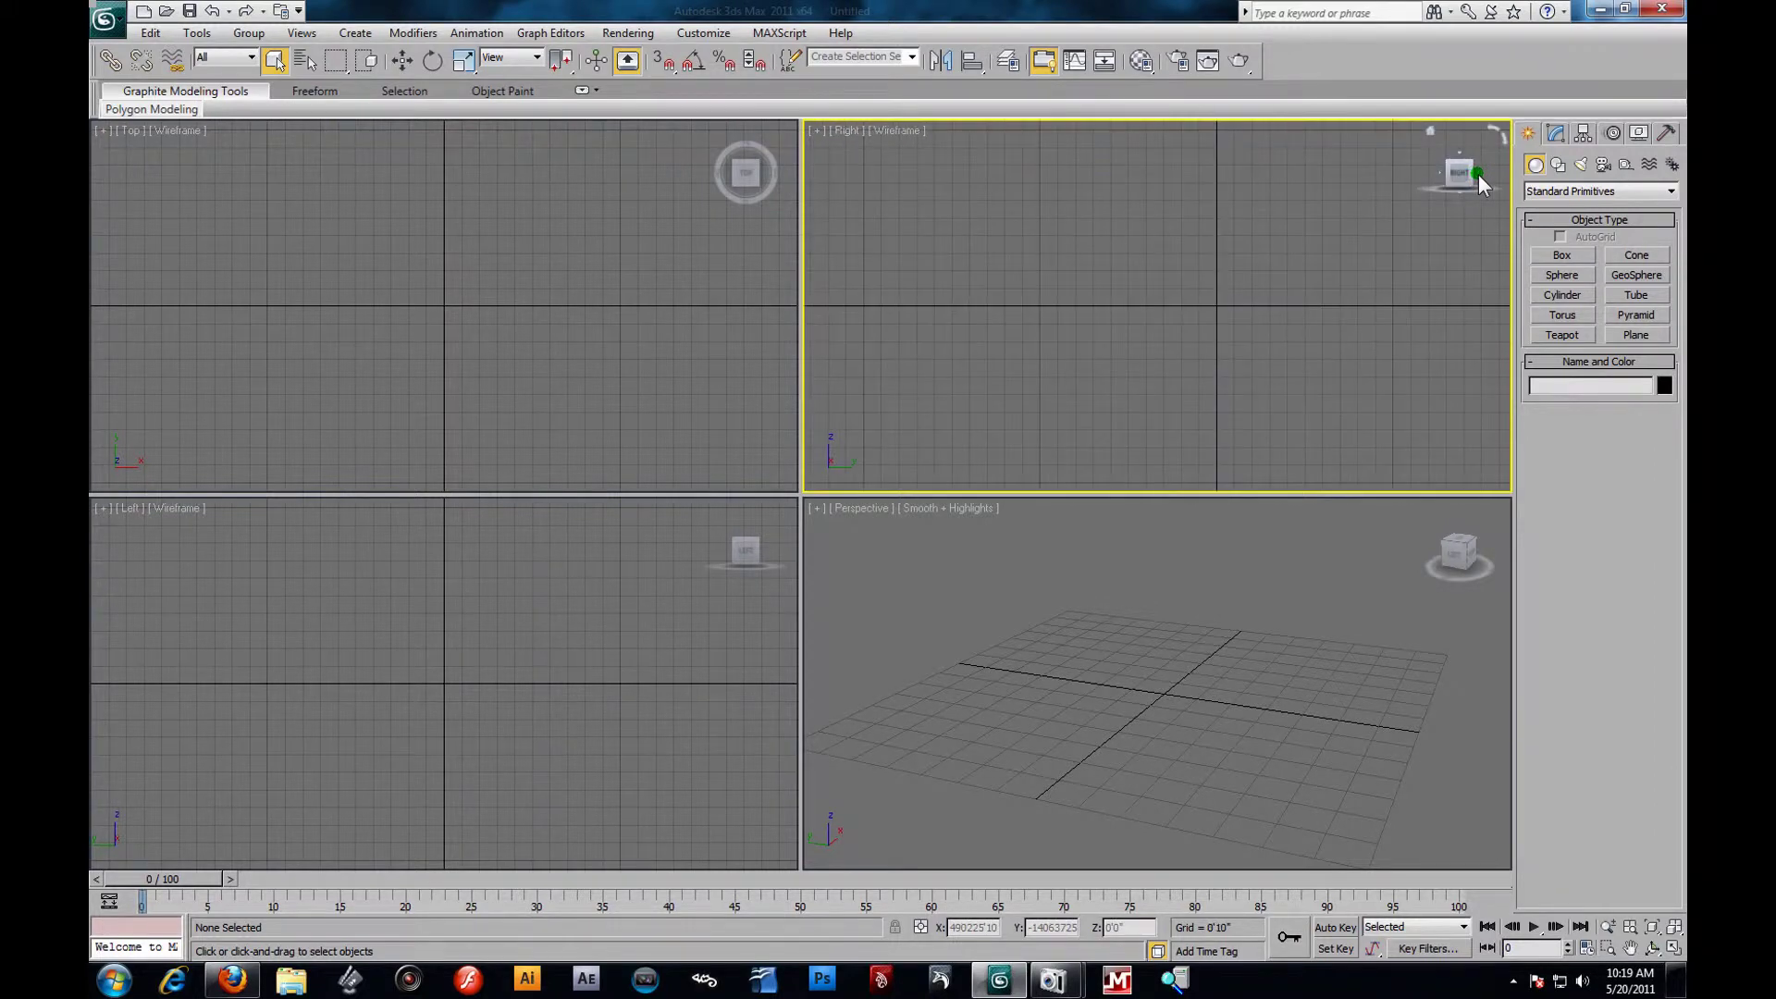
{"action": "left_click", "coordinate": [1439, 172]}
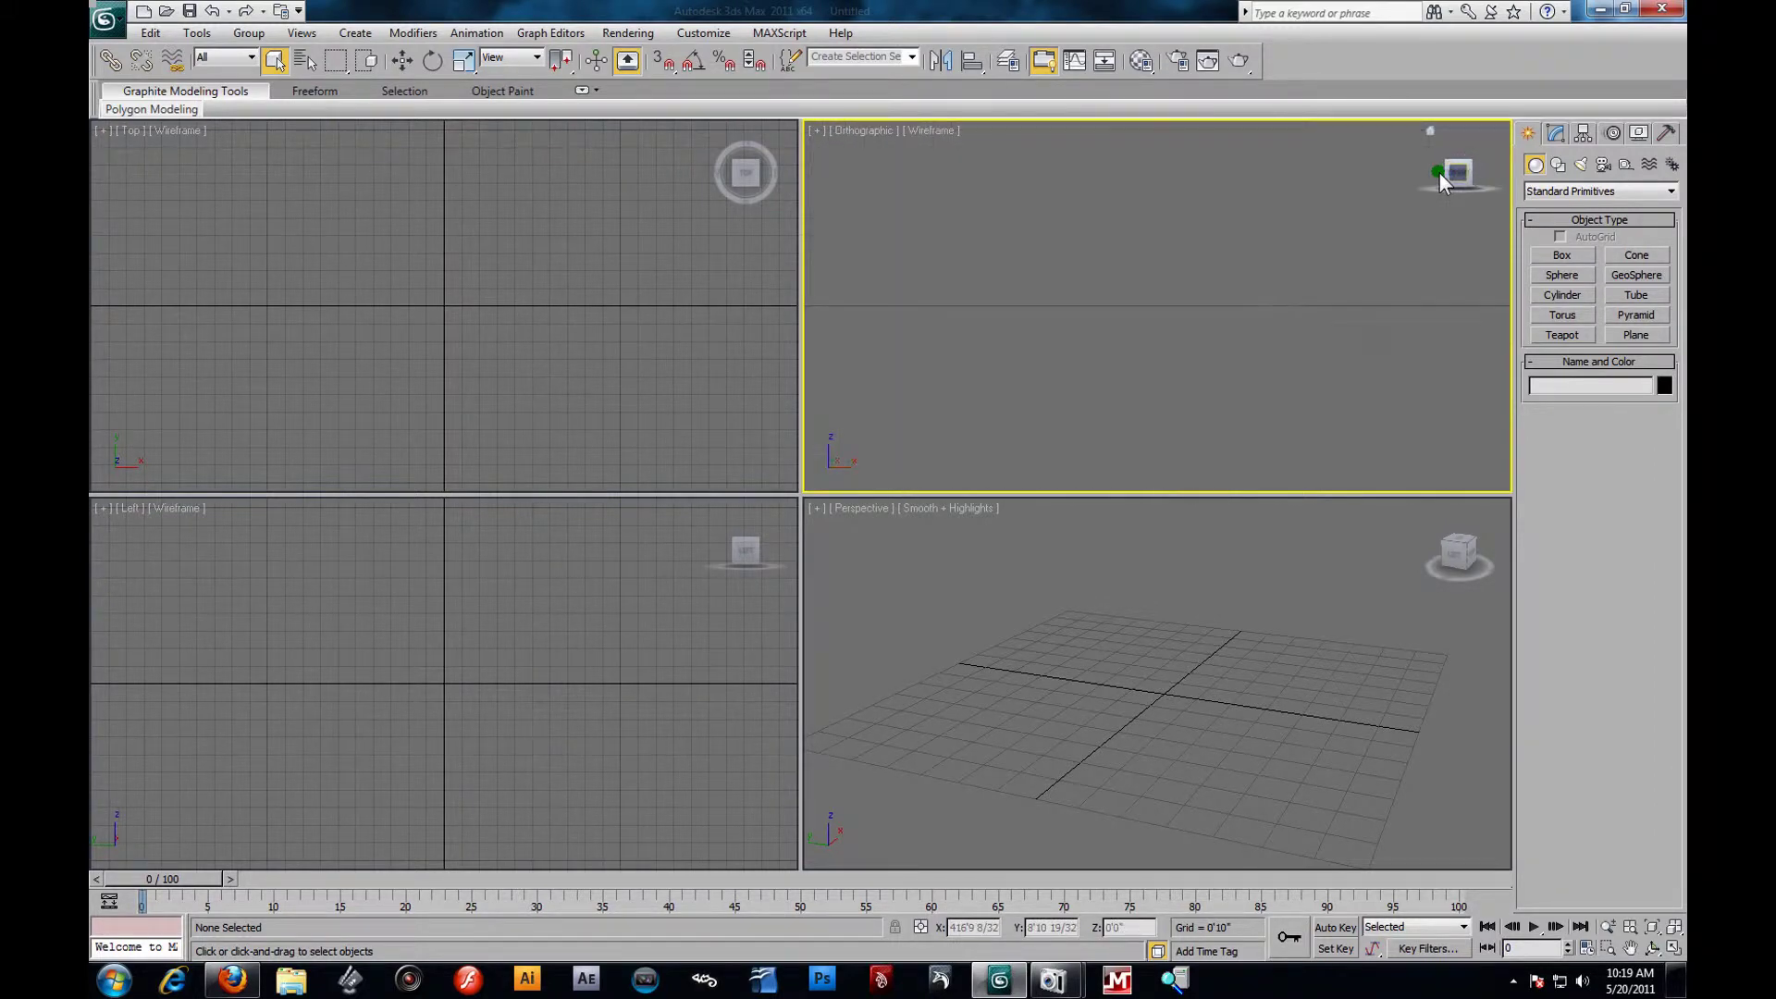
{"action": "left_click", "coordinate": [1480, 174]}
{"action": "left_click", "coordinate": [1440, 172]}
{"action": "left_click", "coordinate": [1440, 171]}
{"action": "left_click", "coordinate": [1461, 162]}
{"action": "left_click_drag", "start_coordinate": [1457, 198], "coordinate": [1005, 253]}
{"action": "key", "text": "f"}
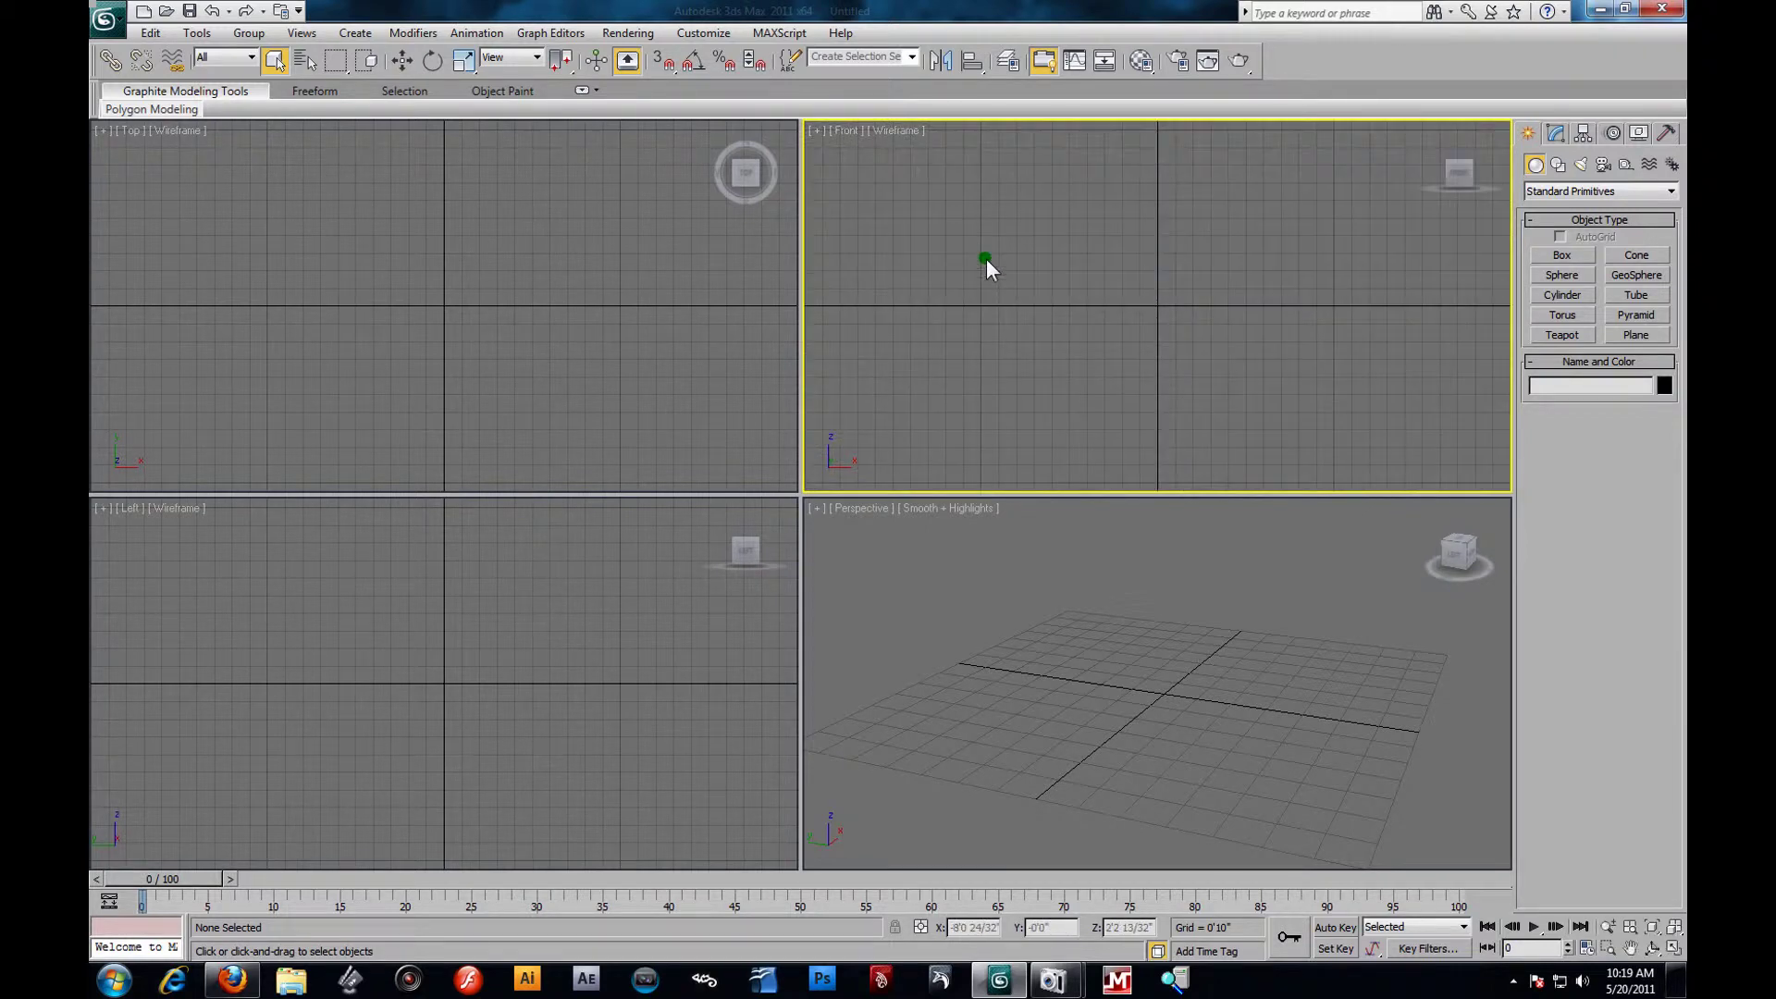
Switch the active viewport around all four views several times, ending on Perspective.
{"action": "left_click", "coordinate": [782, 305]}
{"action": "left_click", "coordinate": [496, 674]}
{"action": "left_click", "coordinate": [1017, 718]}
{"action": "left_click", "coordinate": [1003, 428]}
{"action": "left_click", "coordinate": [653, 386]}
{"action": "left_click", "coordinate": [759, 574]}
{"action": "left_click", "coordinate": [1091, 673]}
{"action": "left_click", "coordinate": [1041, 441]}
{"action": "left_click", "coordinate": [681, 419]}
{"action": "left_click", "coordinate": [635, 655]}
{"action": "left_click", "coordinate": [1101, 672]}
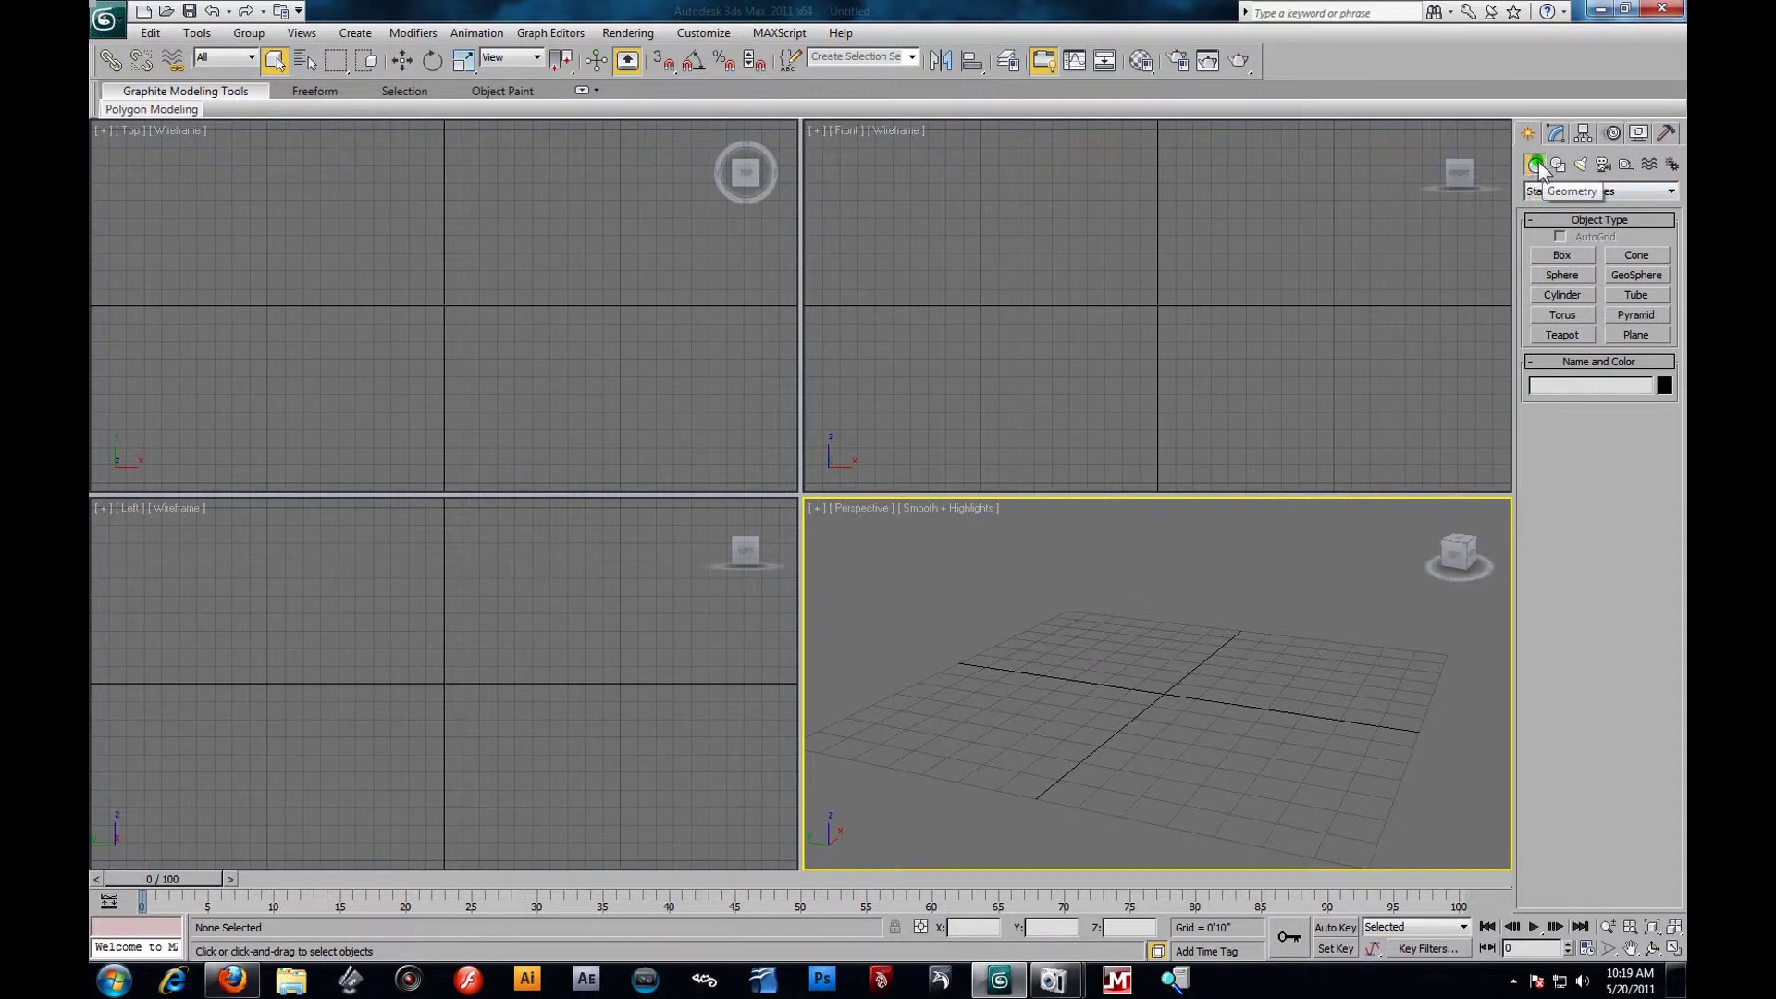
Create a sphere with a radius of about 3'4" at the grid's centre in the Perspective viewport.
{"action": "left_click", "coordinate": [1563, 255]}
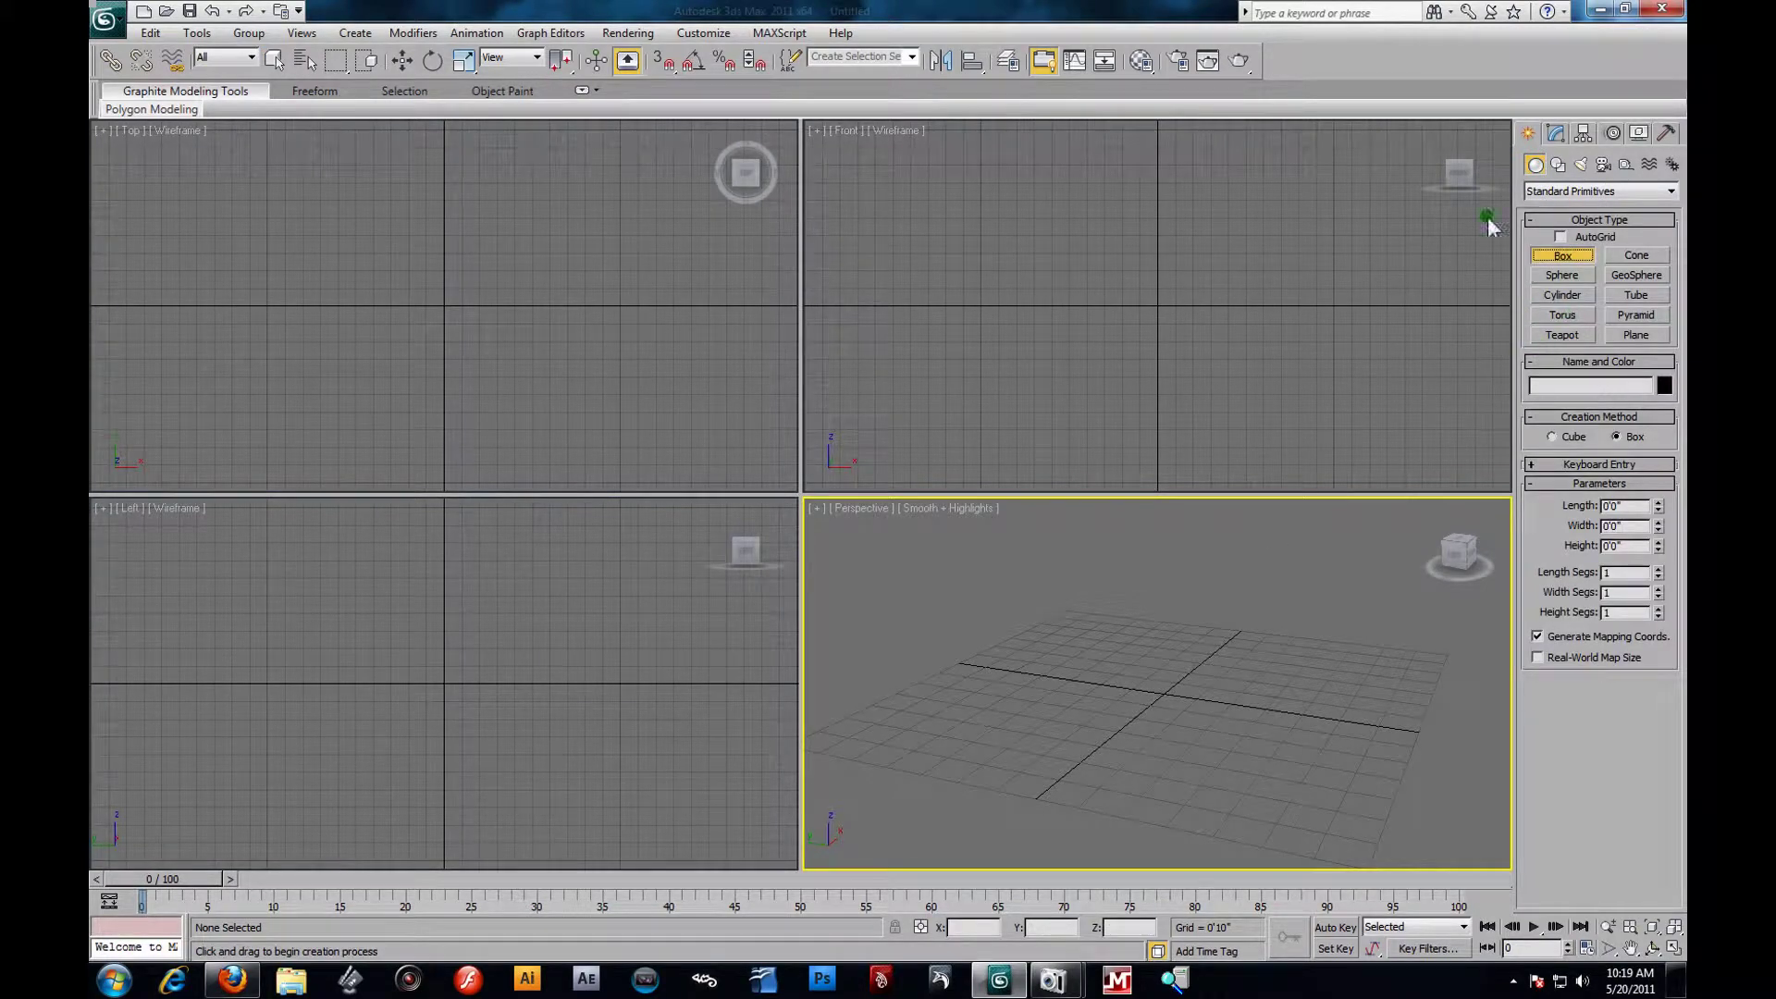
{"action": "left_click", "coordinate": [1577, 276]}
{"action": "left_click_drag", "start_coordinate": [1163, 692], "coordinate": [1184, 752]}
{"action": "middle_click_drag", "start_coordinate": [1379, 681], "coordinate": [1267, 712], "text": "alt"}
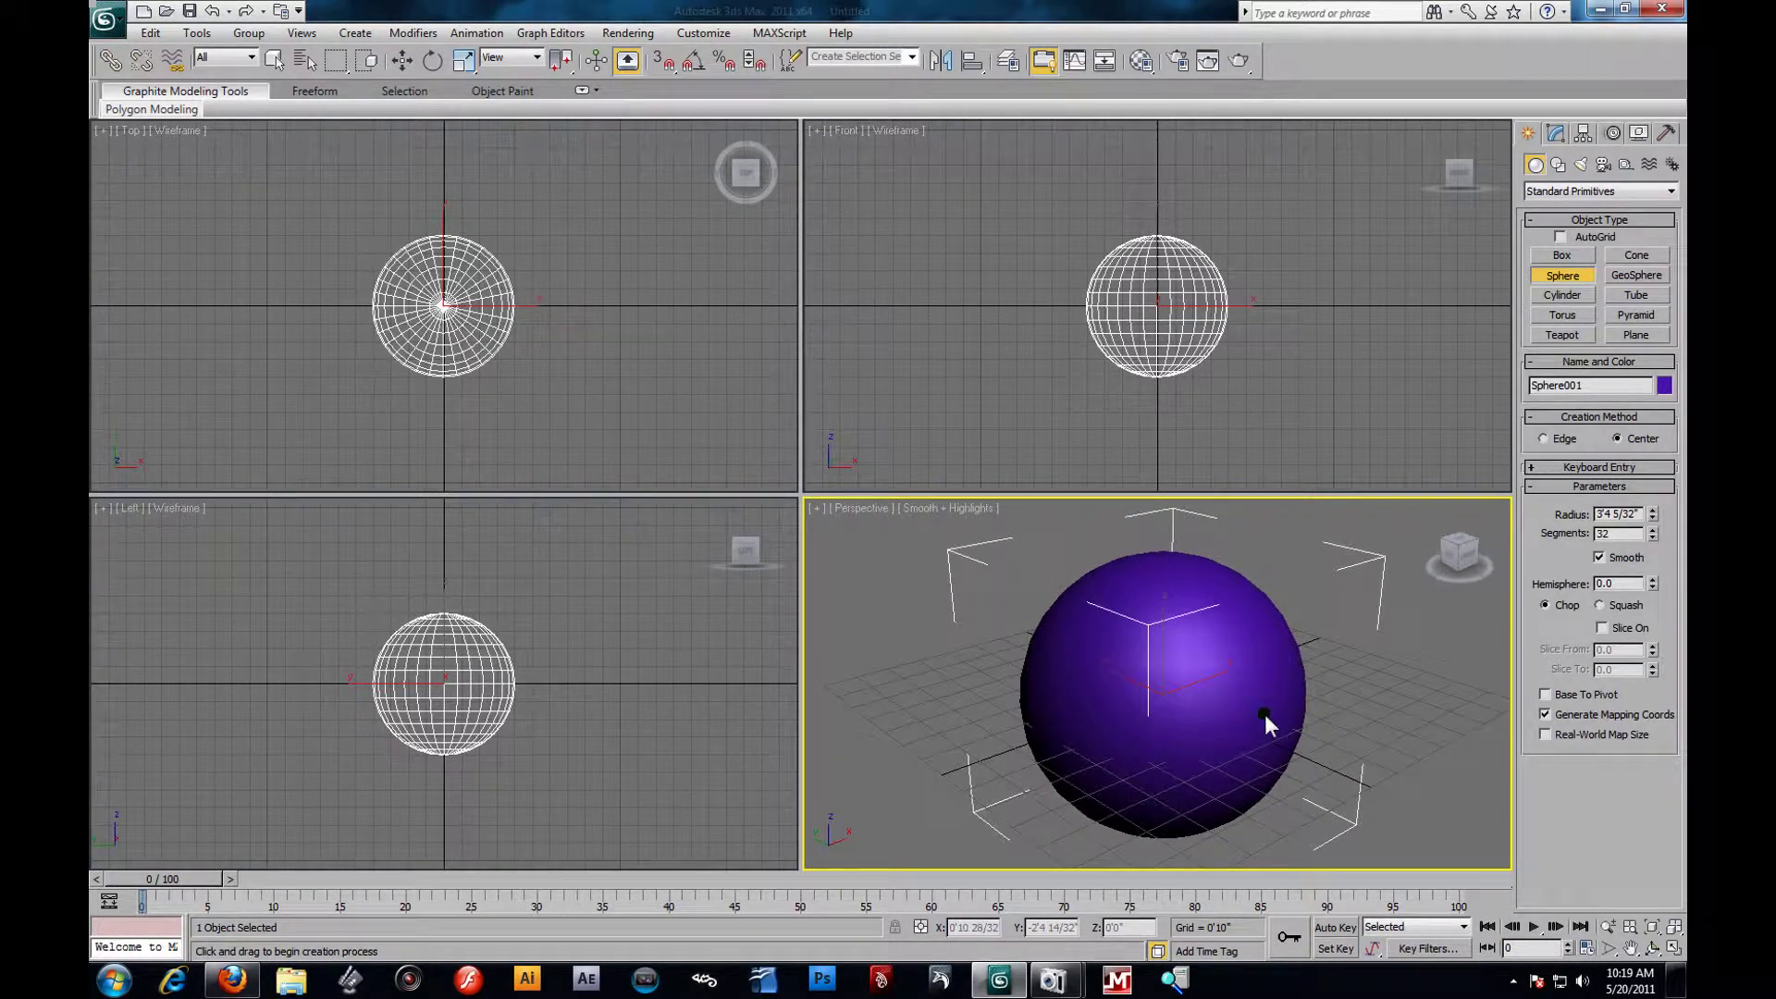
Toggle the Perspective viewport's grid off and on several times, ending with the grid shown.
{"action": "key", "text": "g"}
{"action": "key", "text": "g"}
{"action": "key", "text": "g"}
{"action": "key", "text": "g"}
{"action": "key", "text": "g"}
{"action": "left_click", "coordinate": [813, 508]}
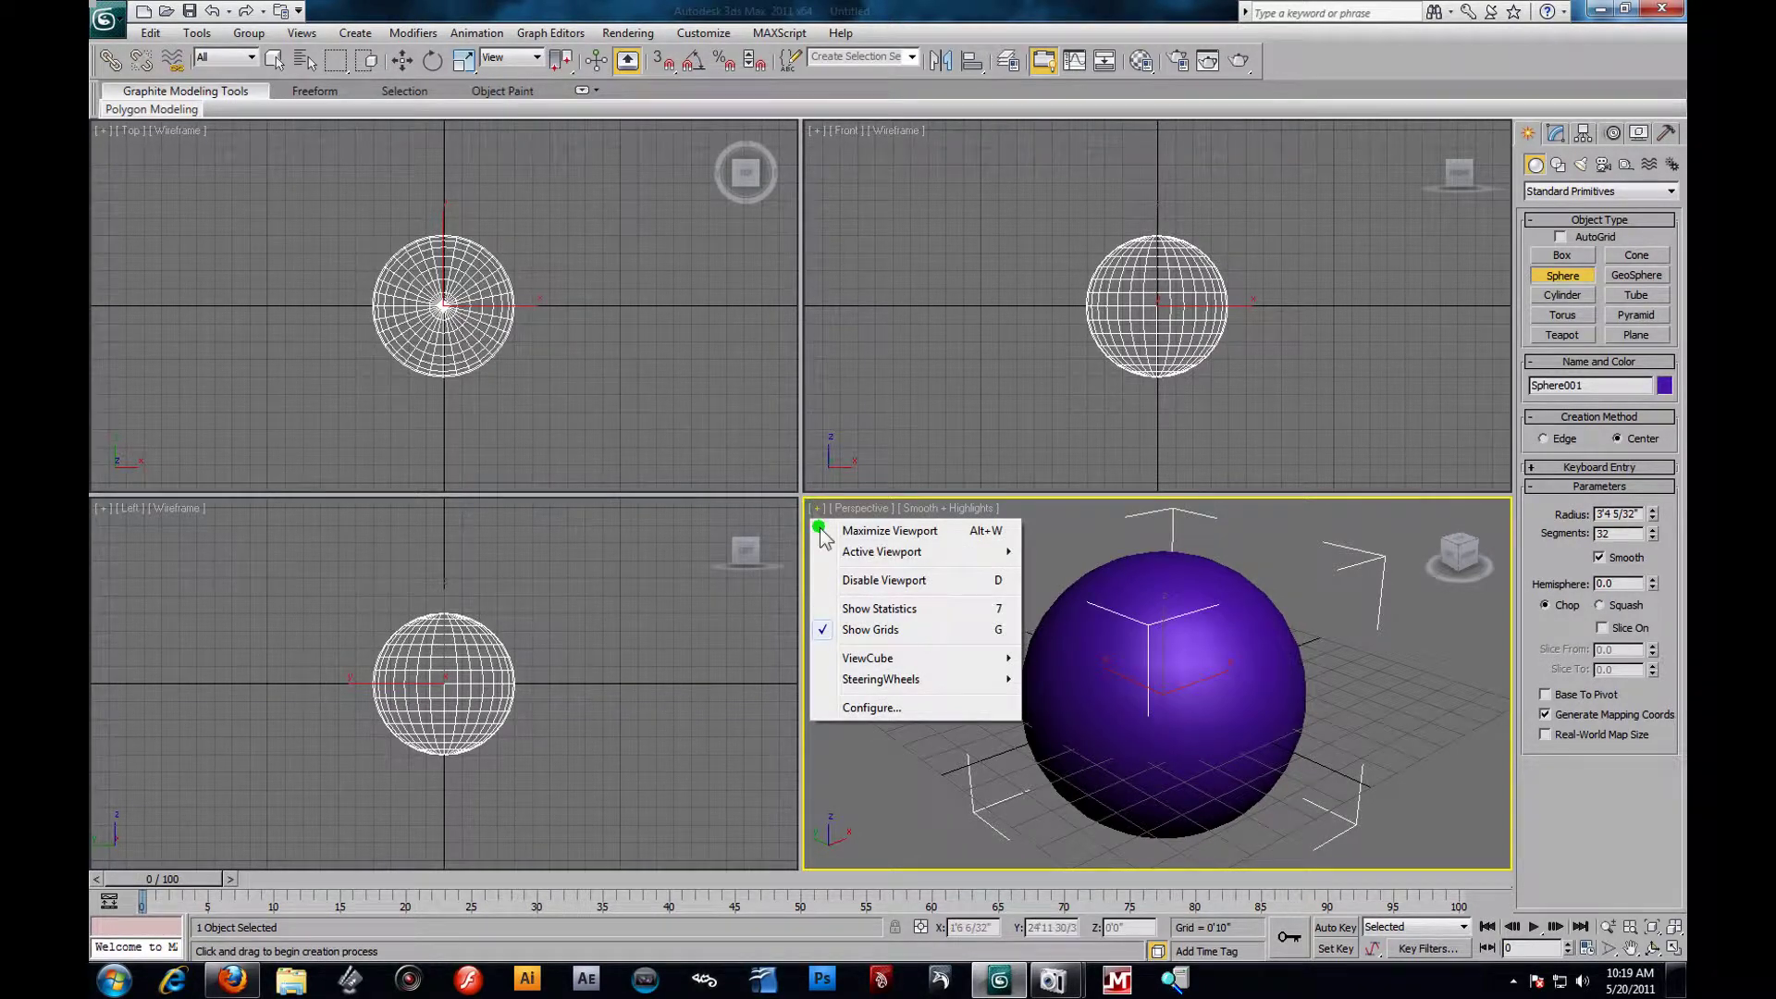
{"action": "left_click", "coordinate": [869, 630]}
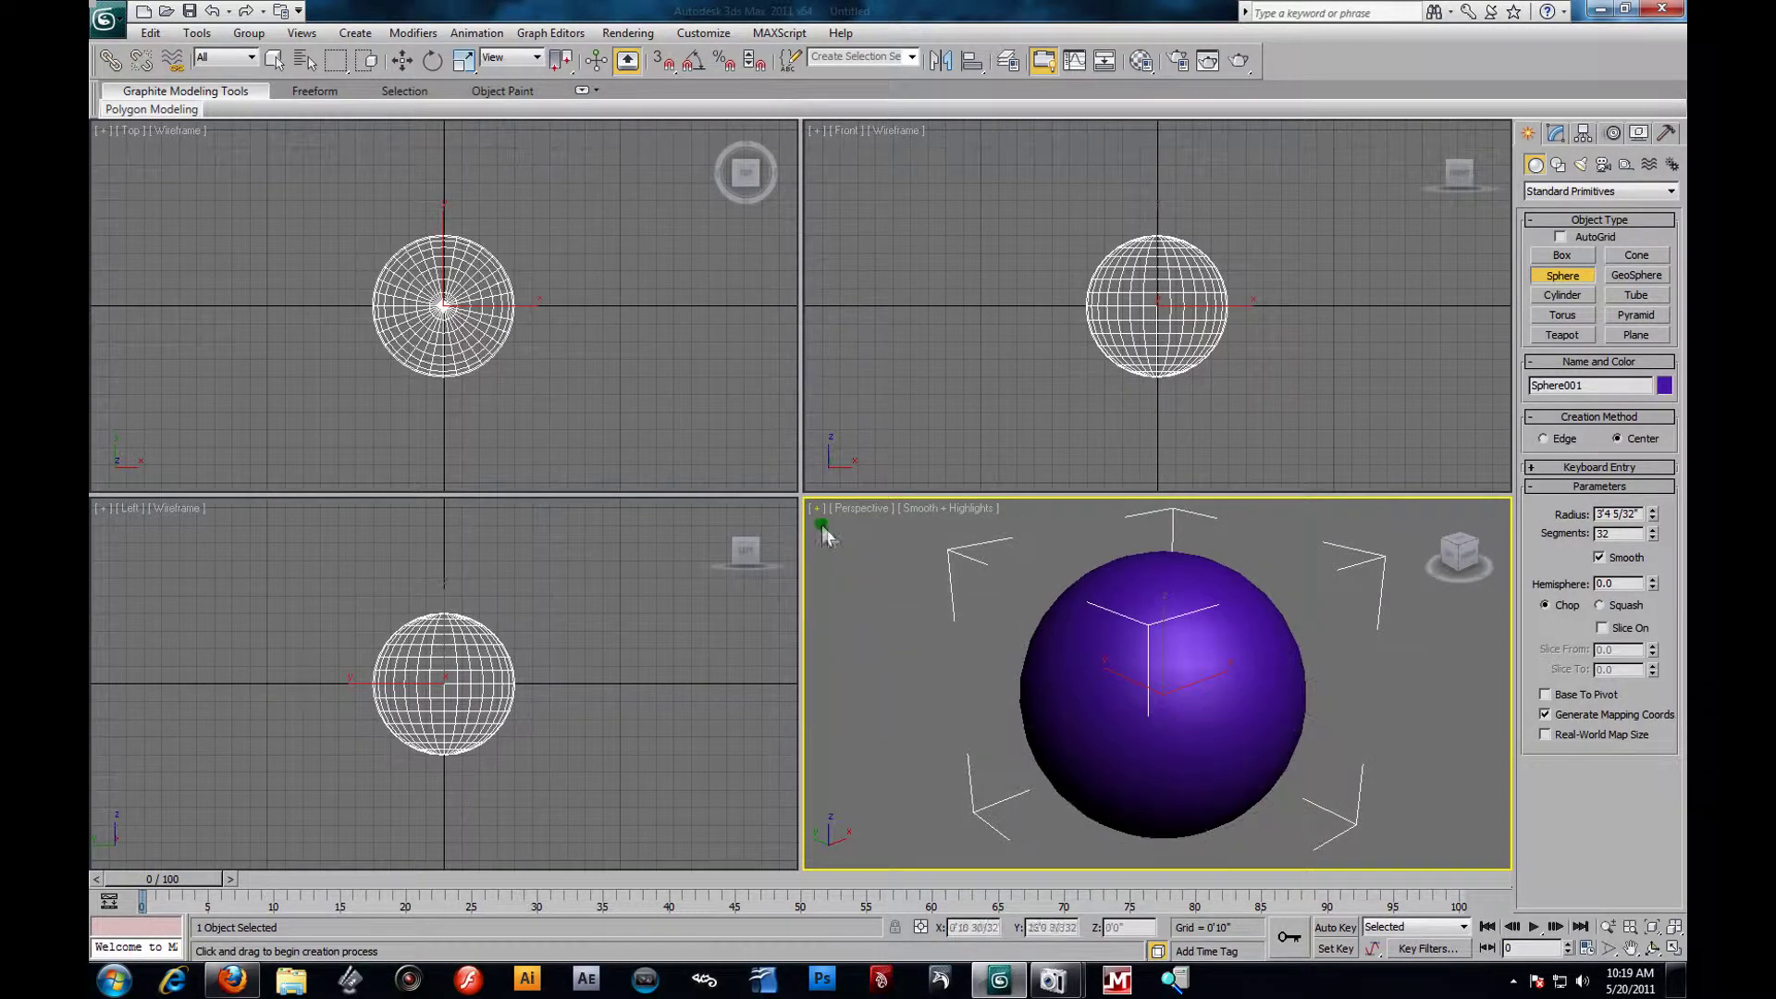
{"action": "left_click", "coordinate": [817, 510]}
{"action": "left_click", "coordinate": [893, 630]}
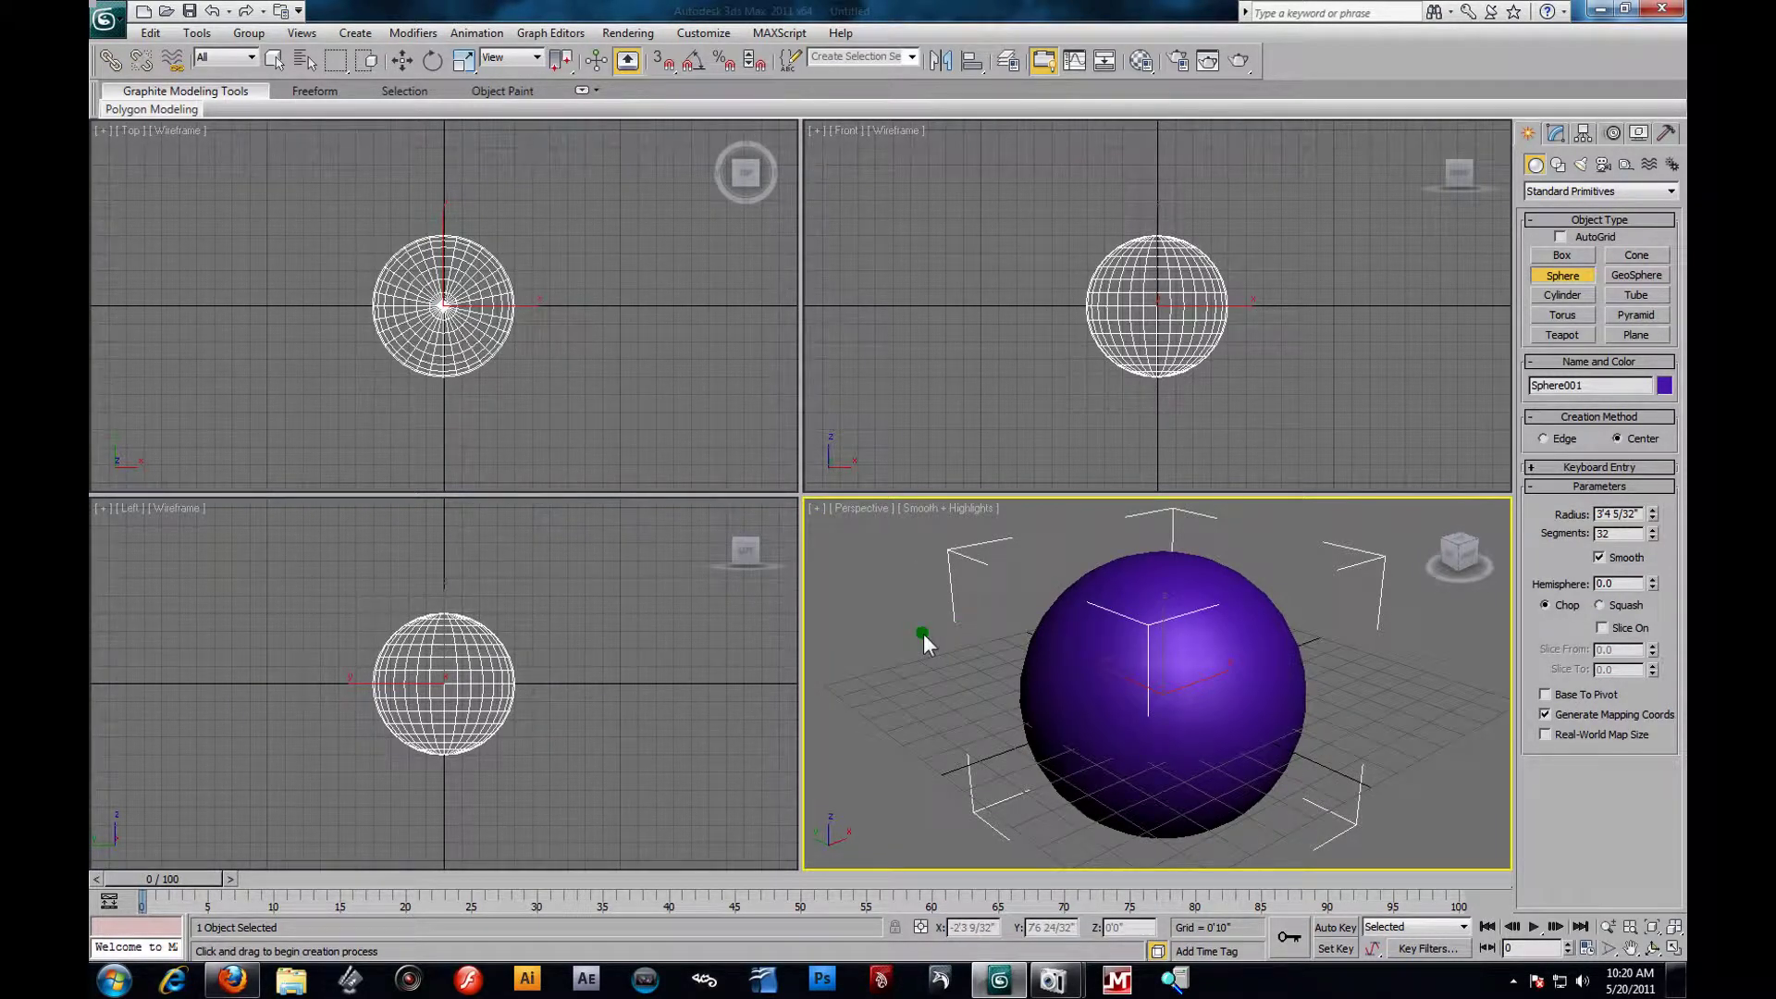
Hide the Perspective viewport's grid, and deselect the sphere with the Move tool active.
{"action": "middle_click_drag", "start_coordinate": [1214, 698], "coordinate": [1269, 676], "text": "alt"}
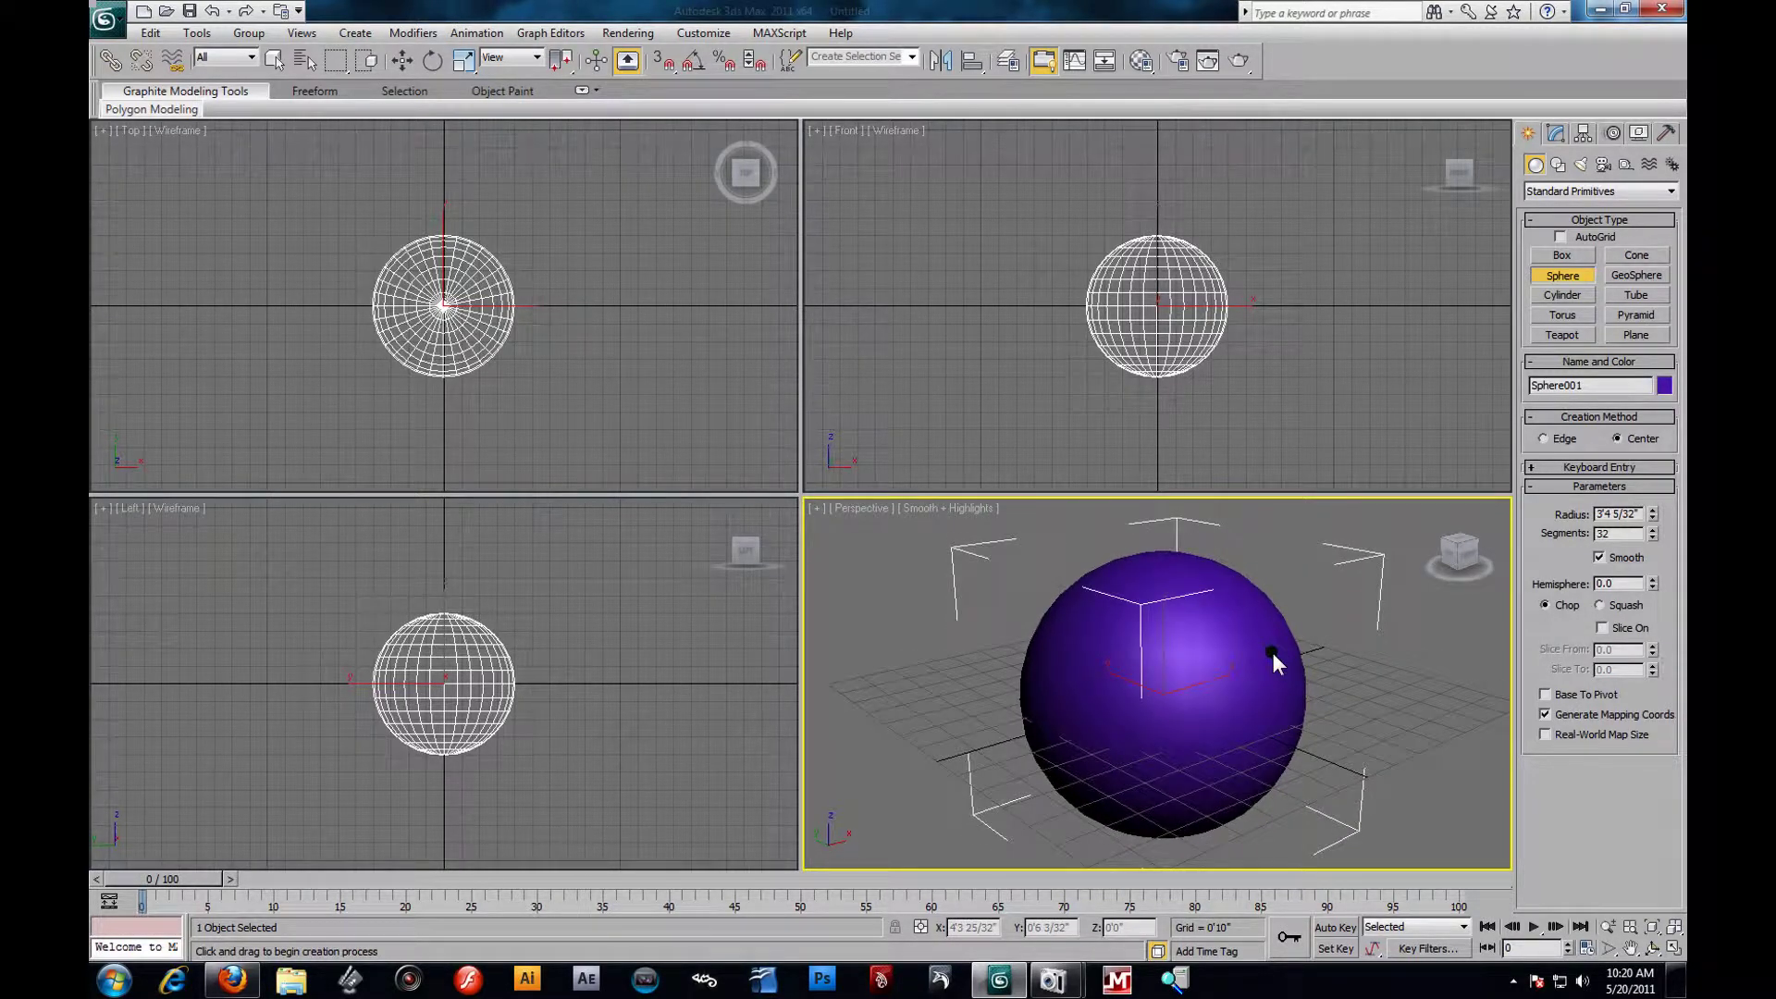
{"action": "key", "text": "g"}
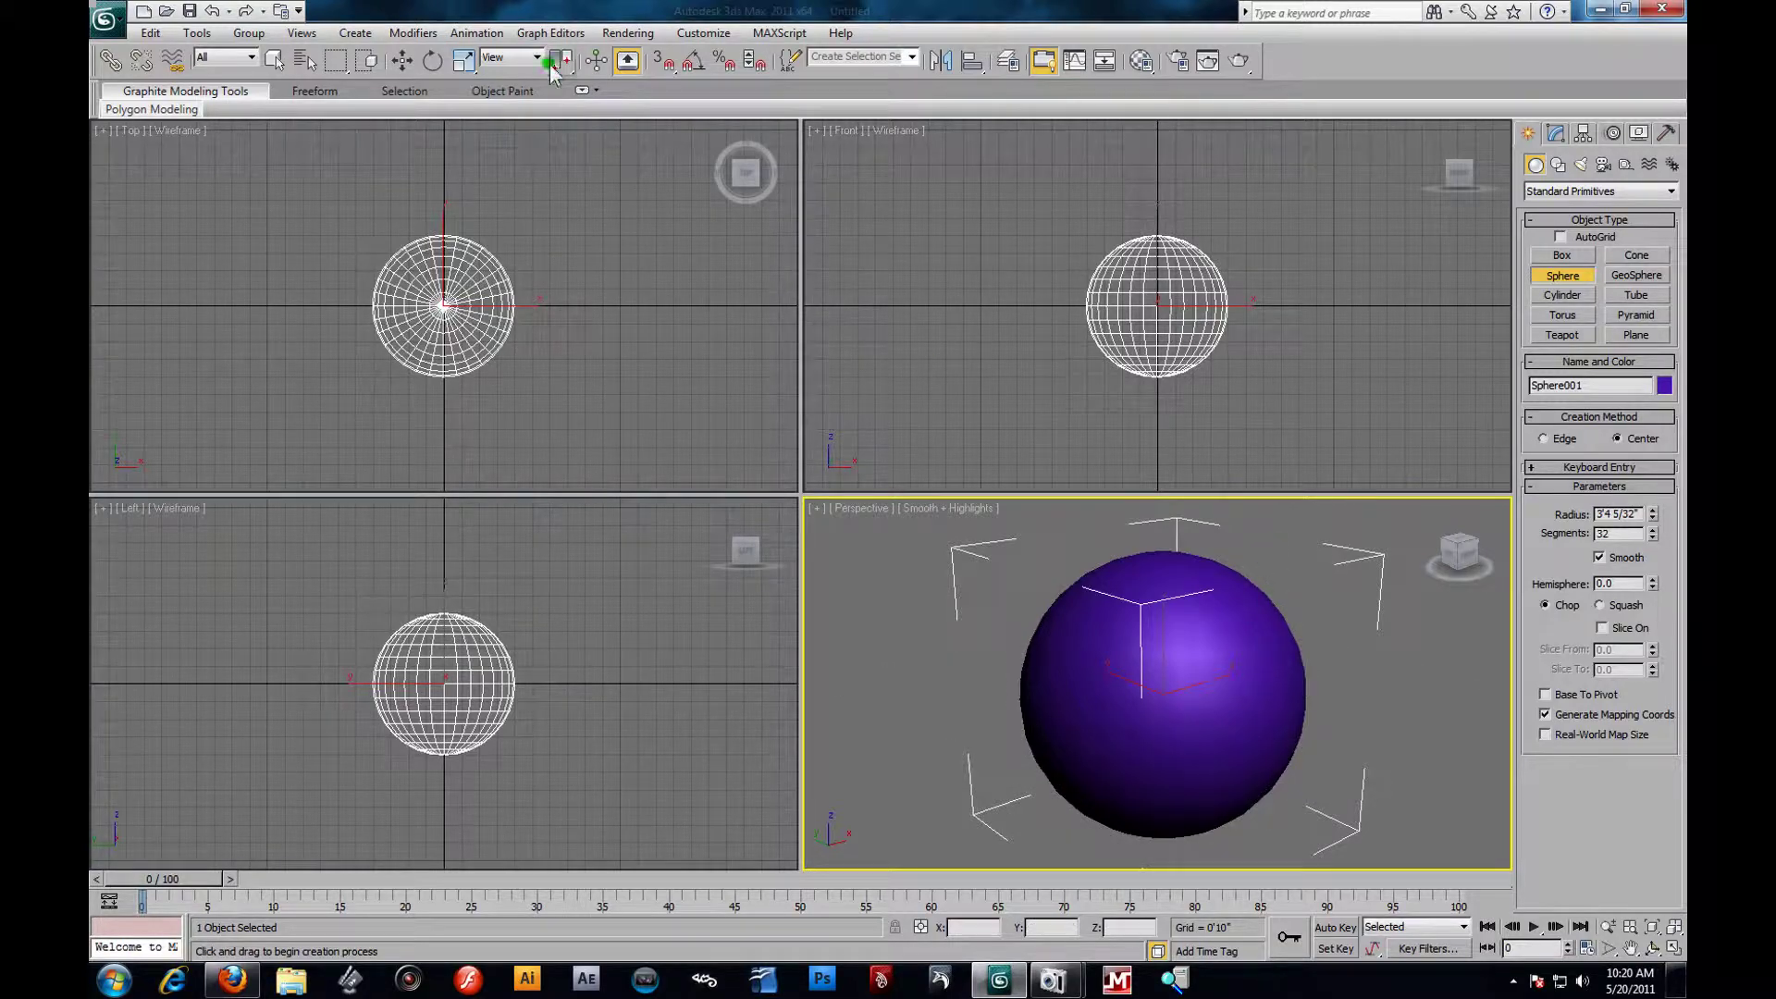
{"action": "left_click", "coordinate": [406, 60]}
{"action": "left_click", "coordinate": [1280, 602]}
{"action": "left_click", "coordinate": [1241, 655]}
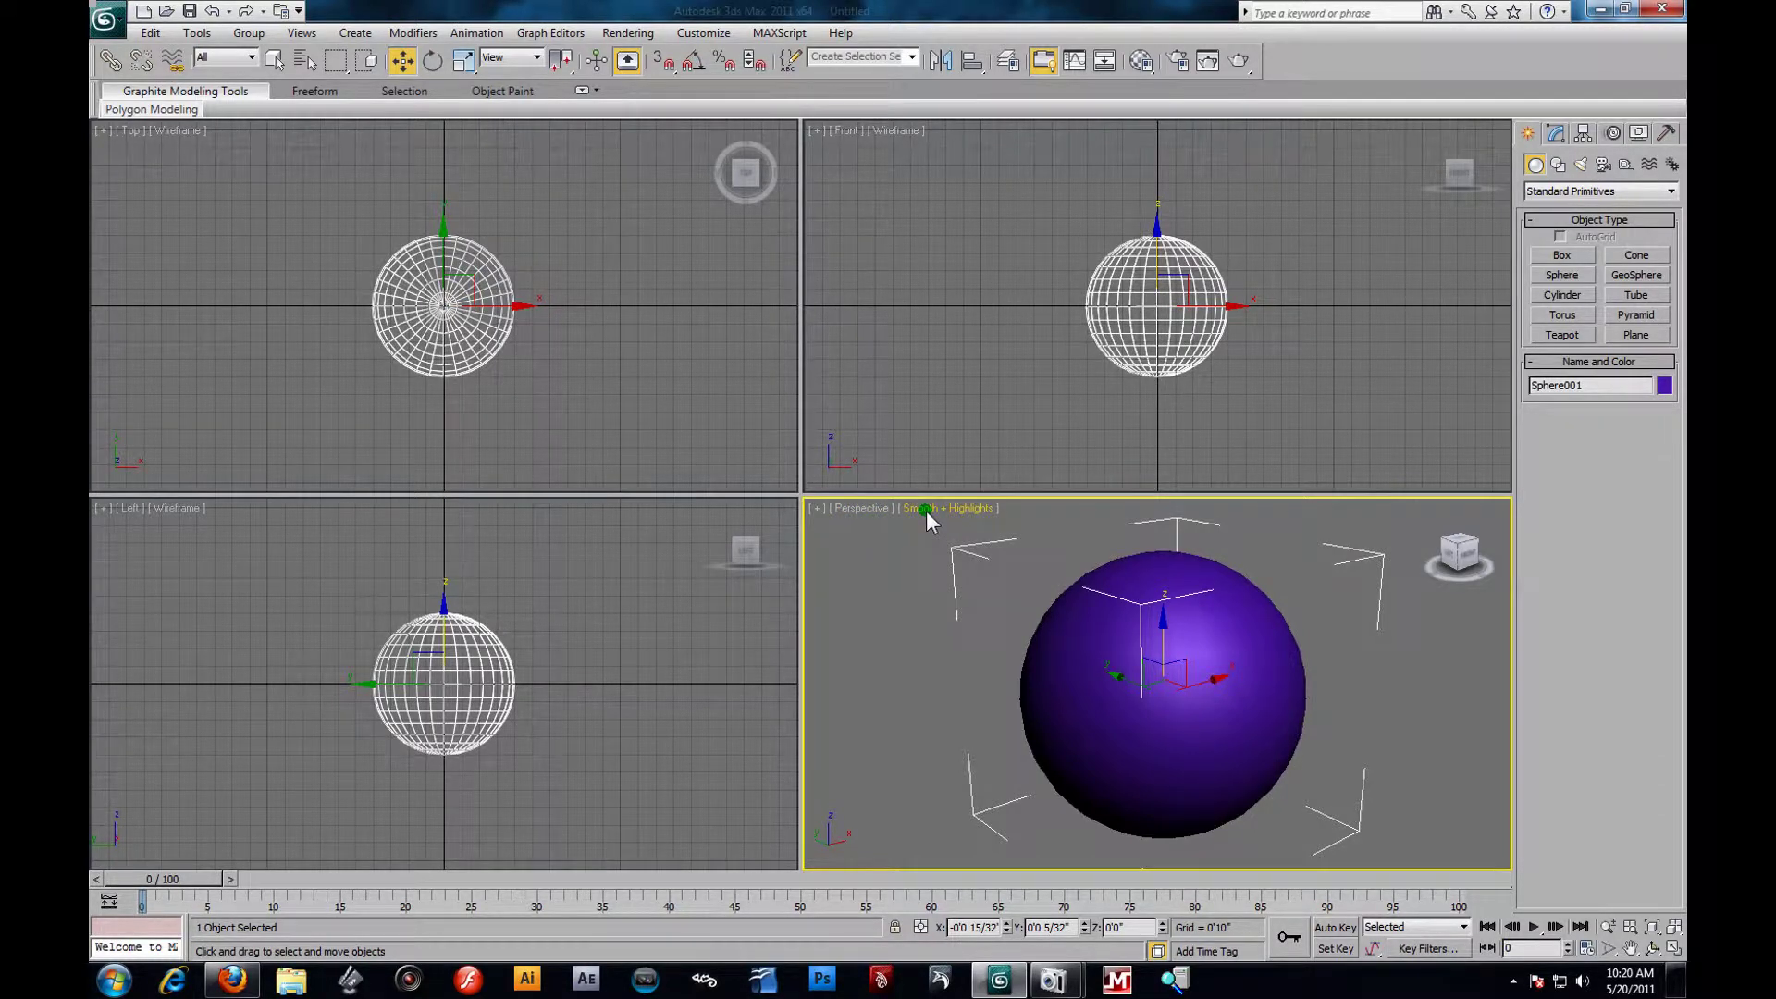
{"action": "left_click", "coordinate": [929, 196]}
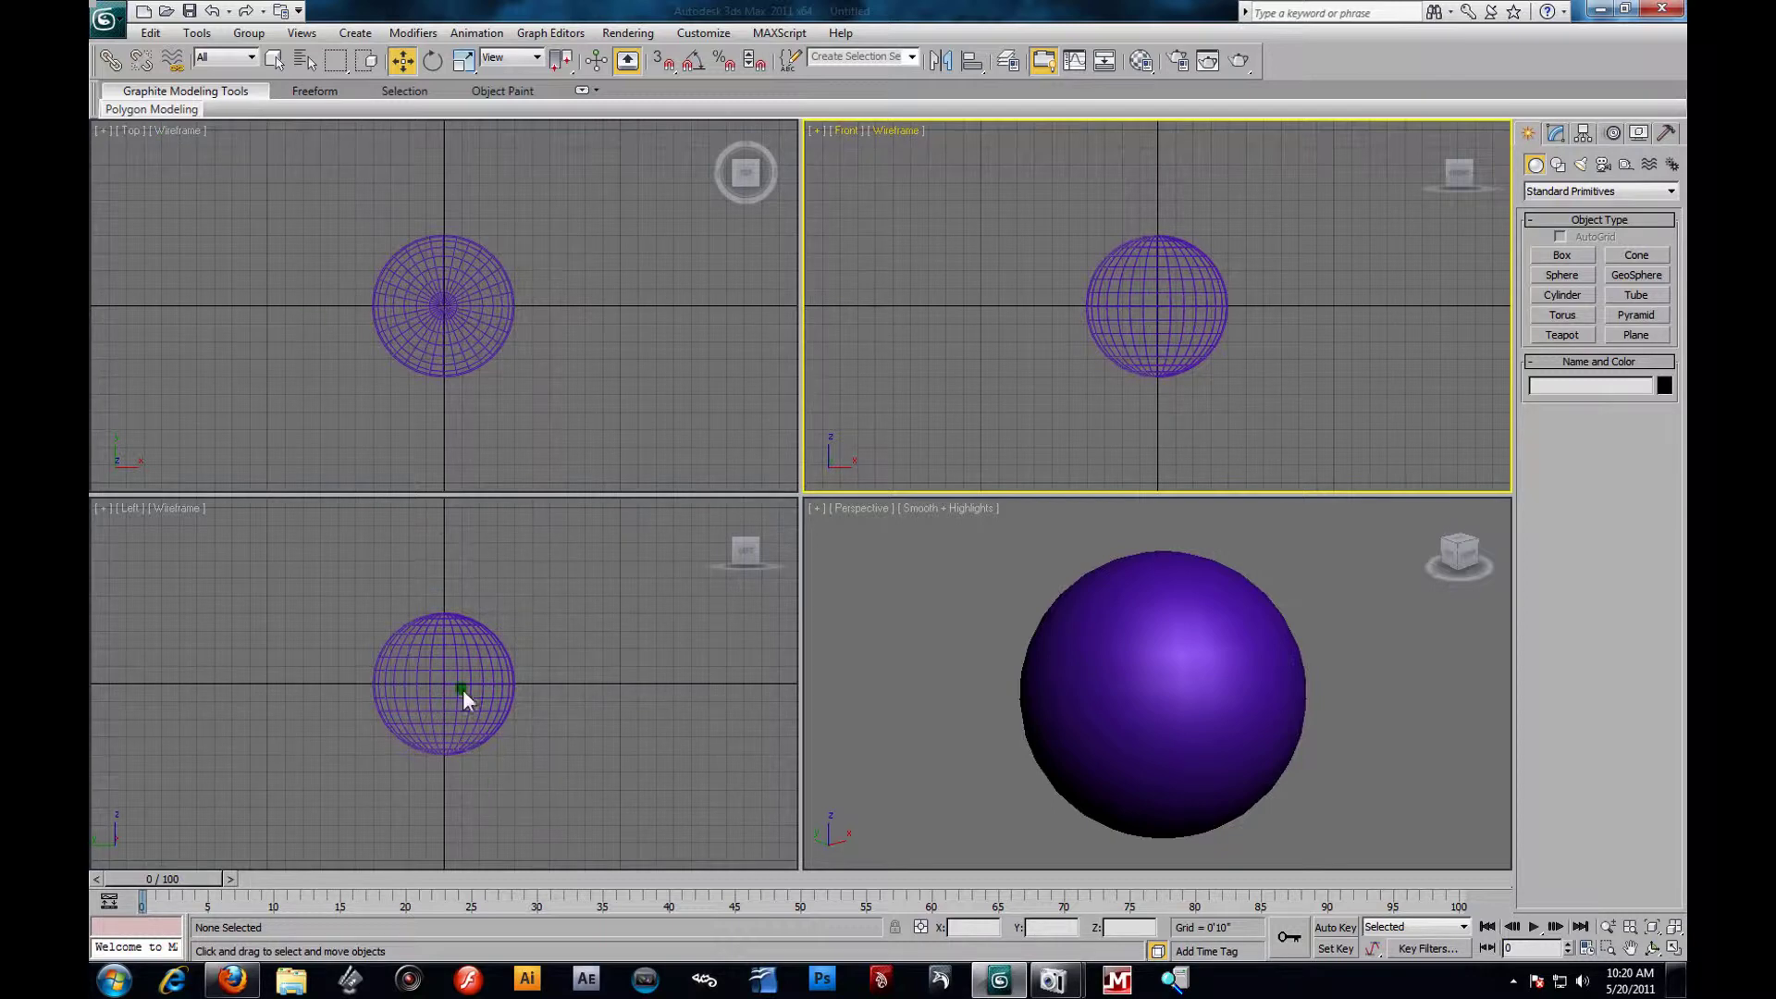
{"action": "left_click", "coordinate": [995, 634]}
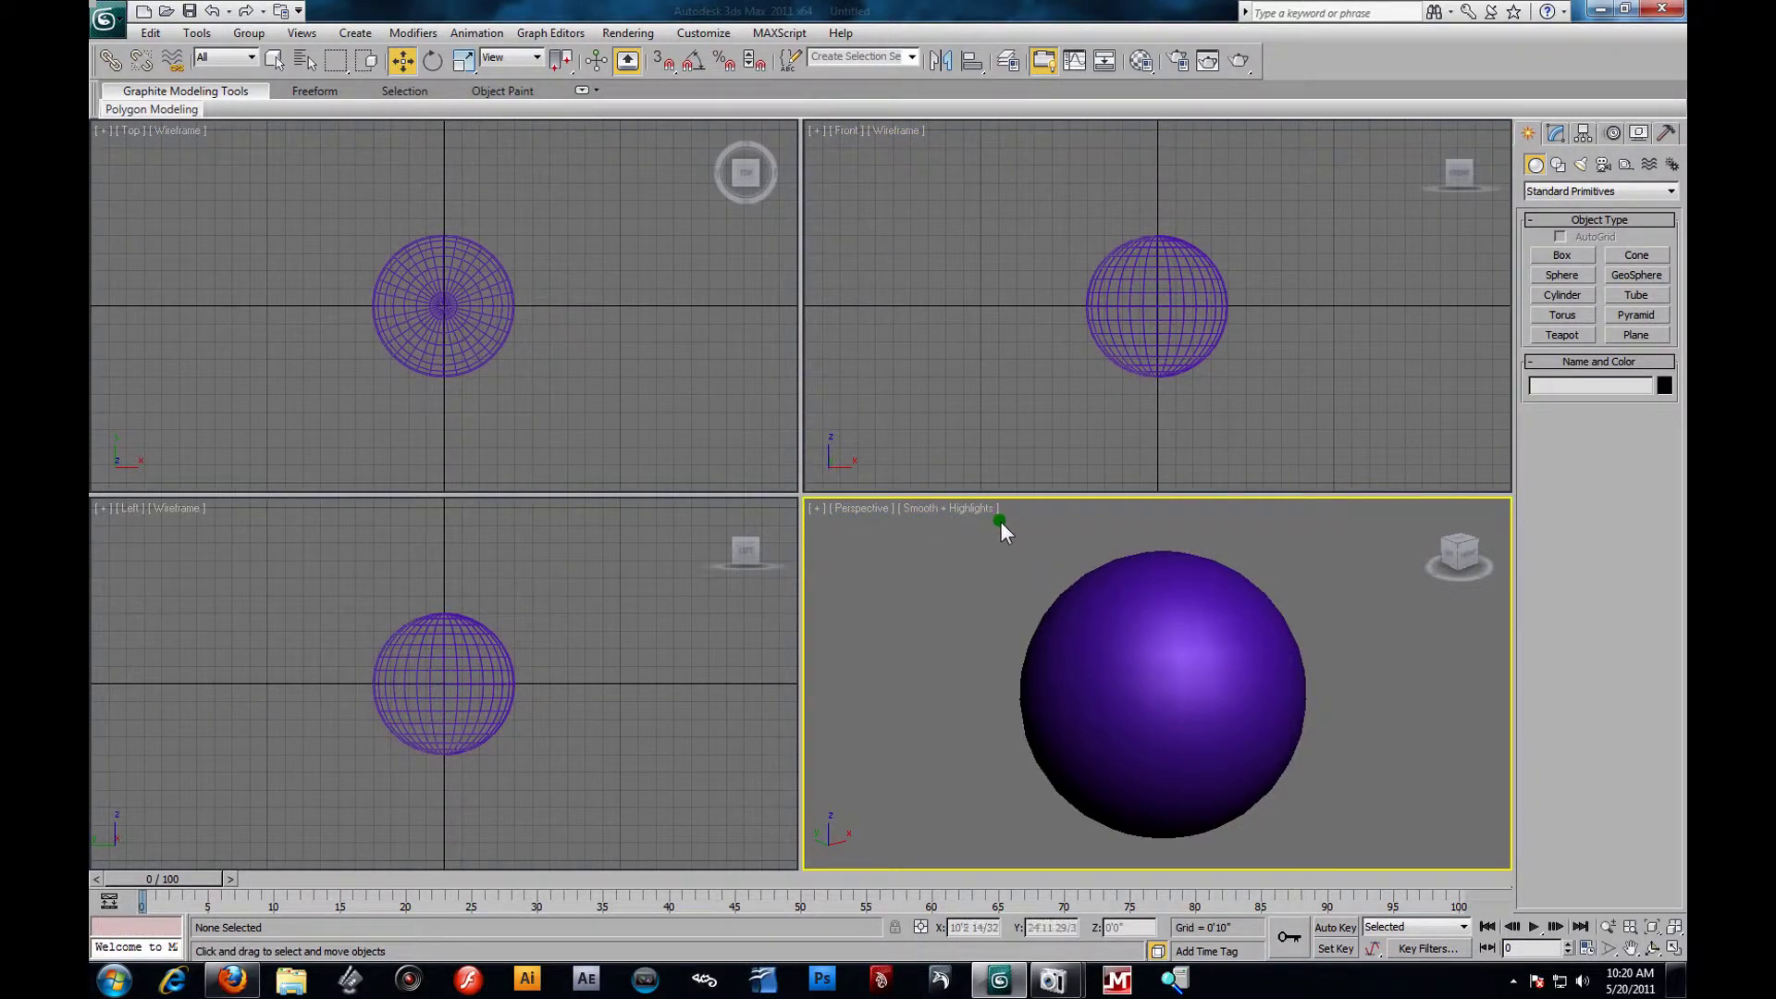
Turn on Edged Faces in the Perspective viewport and select the sphere there.
{"action": "left_click", "coordinate": [929, 509]}
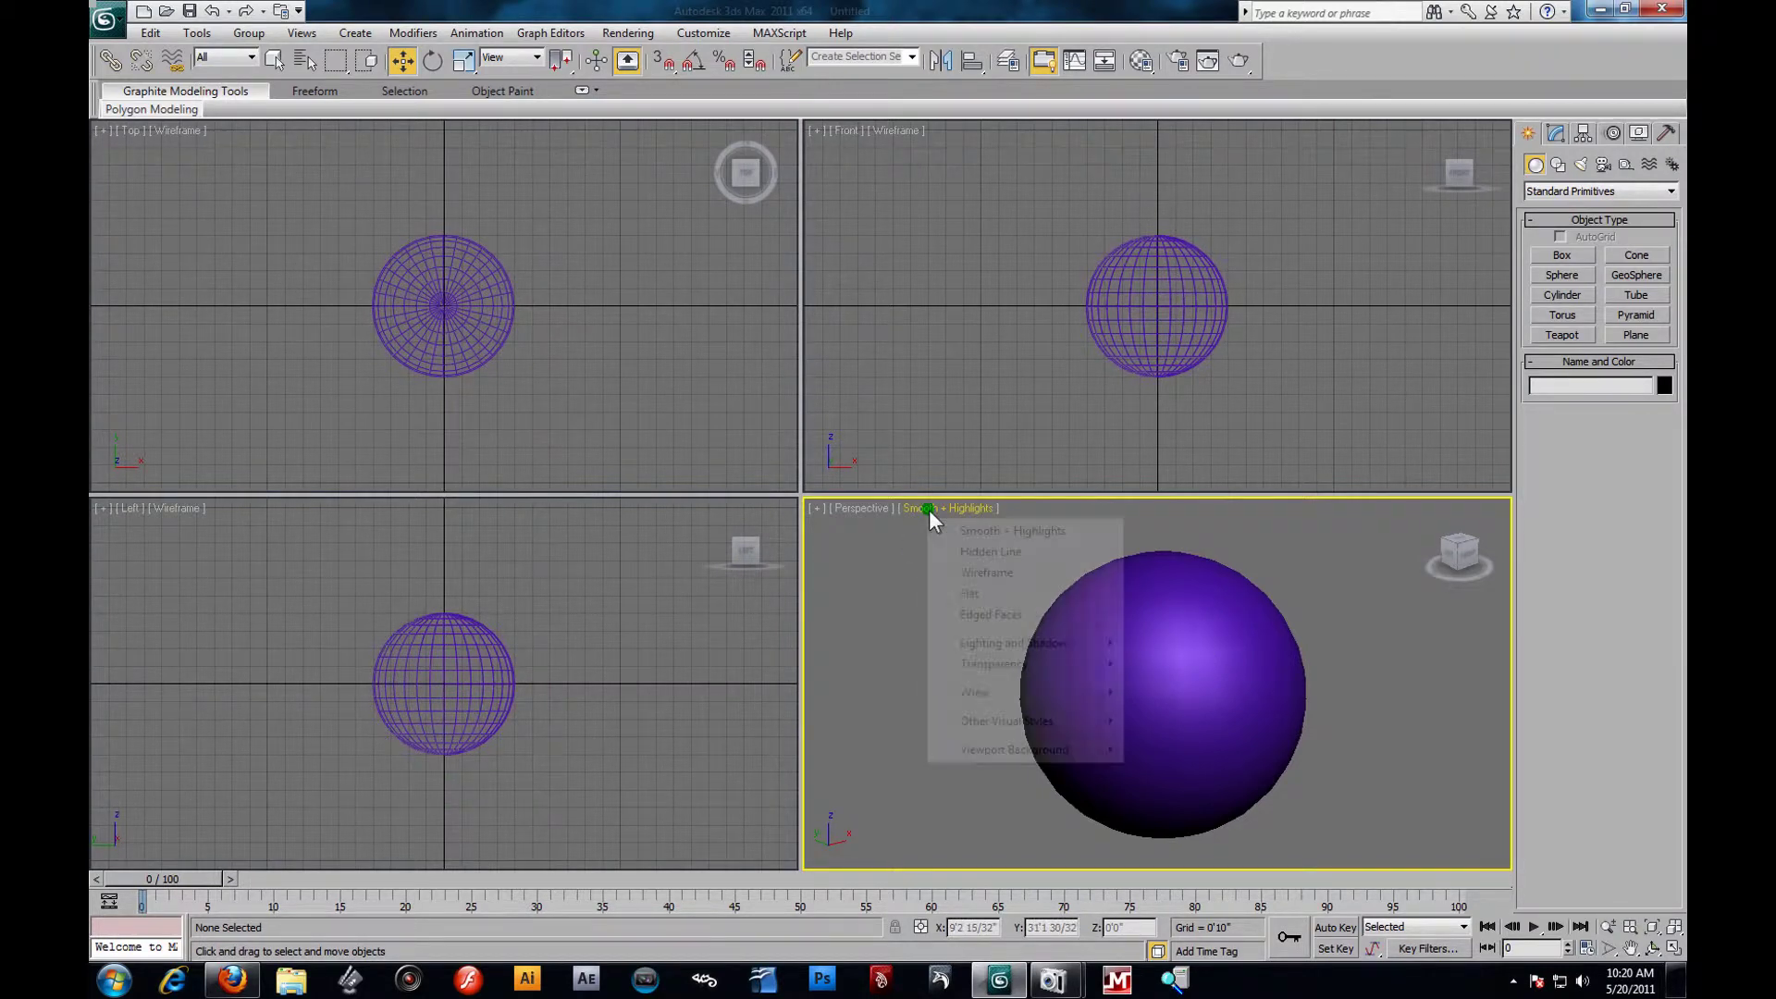
{"action": "left_click", "coordinate": [1008, 615]}
{"action": "mouse_move", "coordinate": [1278, 701]}
{"action": "middle_mouse_down", "text": "alt"}
{"action": "mouse_move", "coordinate": [1206, 741]}
{"action": "mouse_move", "coordinate": [1112, 672]}
{"action": "mouse_move", "coordinate": [1223, 708]}
{"action": "middle_mouse_up", "text": "alt"}
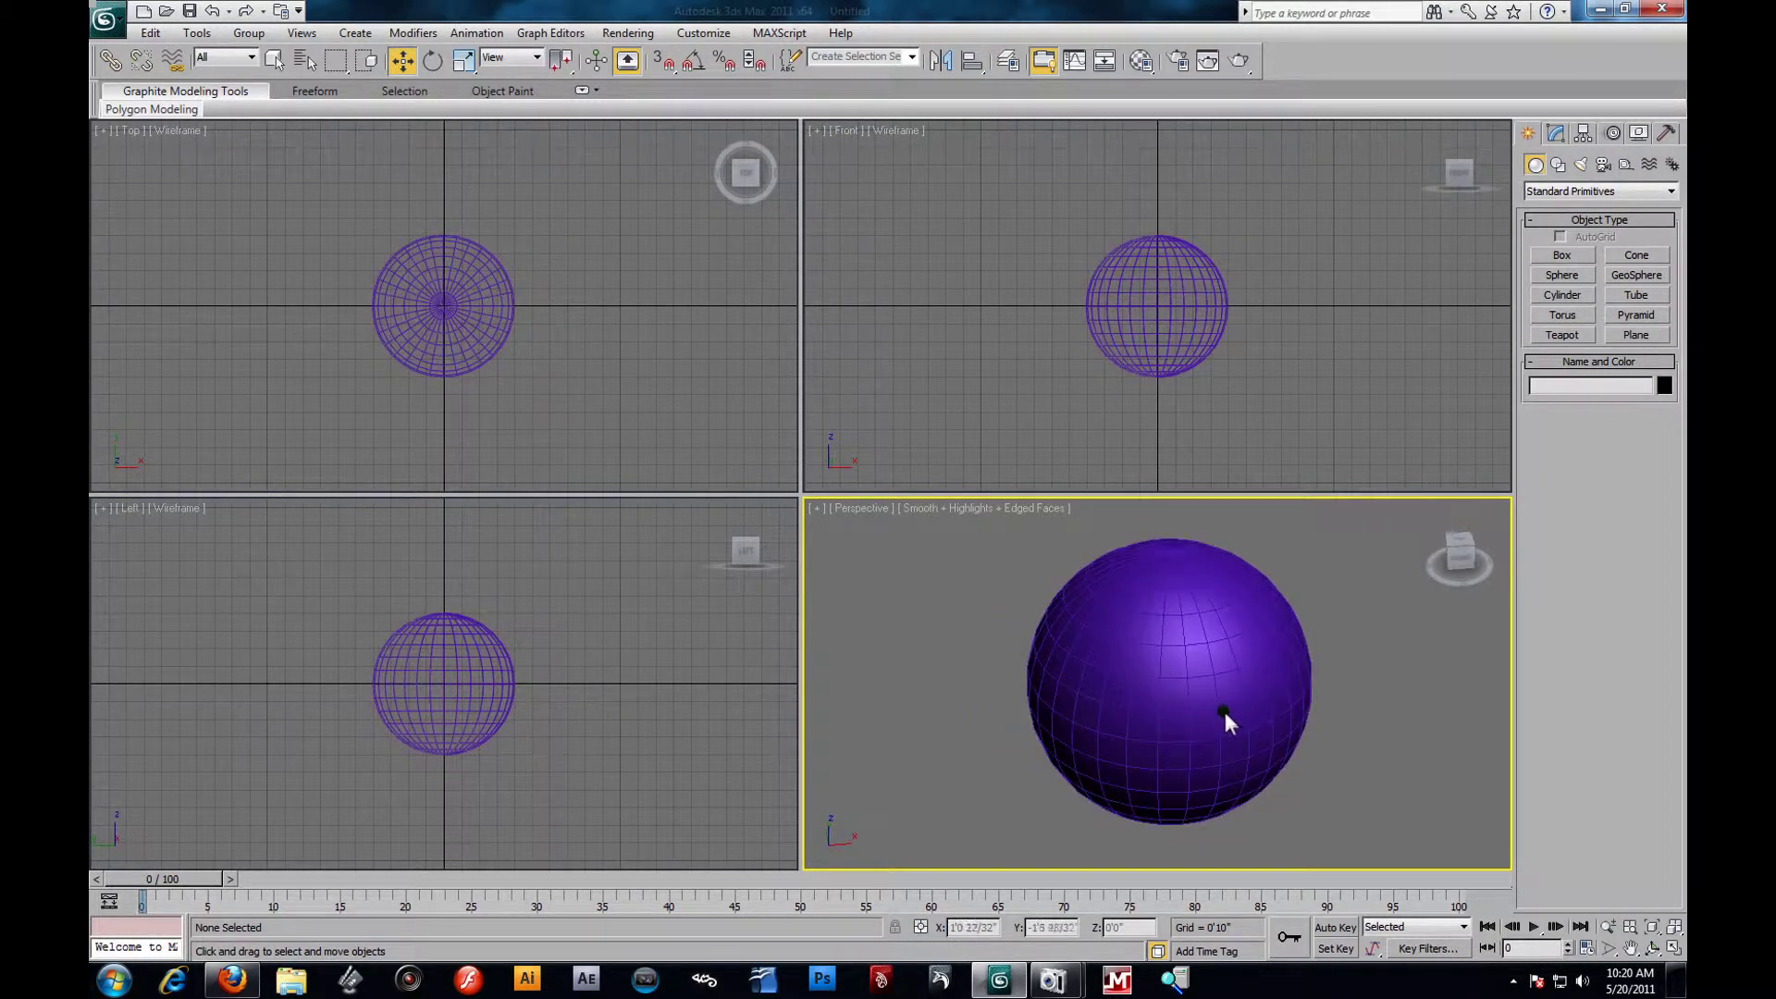
{"action": "left_click", "coordinate": [1067, 680]}
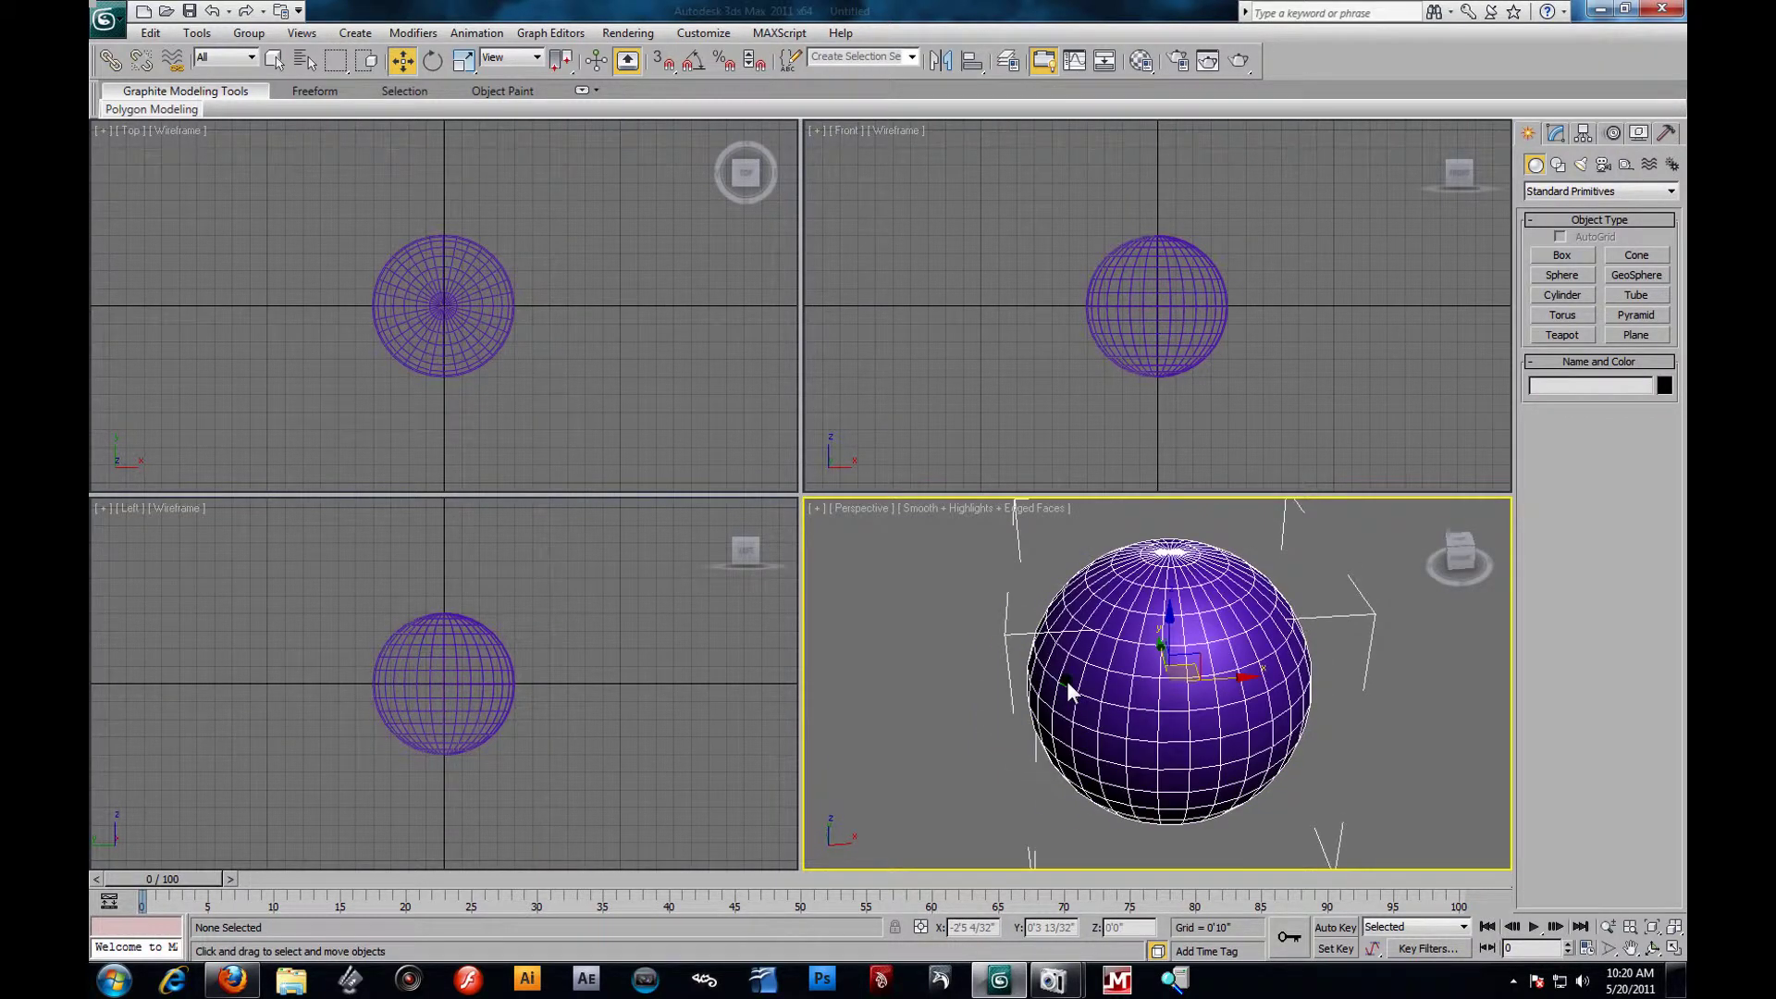
Toggle the edged-faces display off and on repeatedly in the Perspective viewport, ending with it on.
{"action": "key", "text": "F4"}
{"action": "key", "text": "F4"}
{"action": "key", "text": "F4"}
{"action": "key", "text": "F4"}
{"action": "key", "text": "F4"}
{"action": "key", "text": "F4"}
{"action": "key", "text": "F4"}
{"action": "key", "text": "F4"}
Change the Perspective viewport's shading to Wireframe.
{"action": "left_click", "coordinate": [1034, 511]}
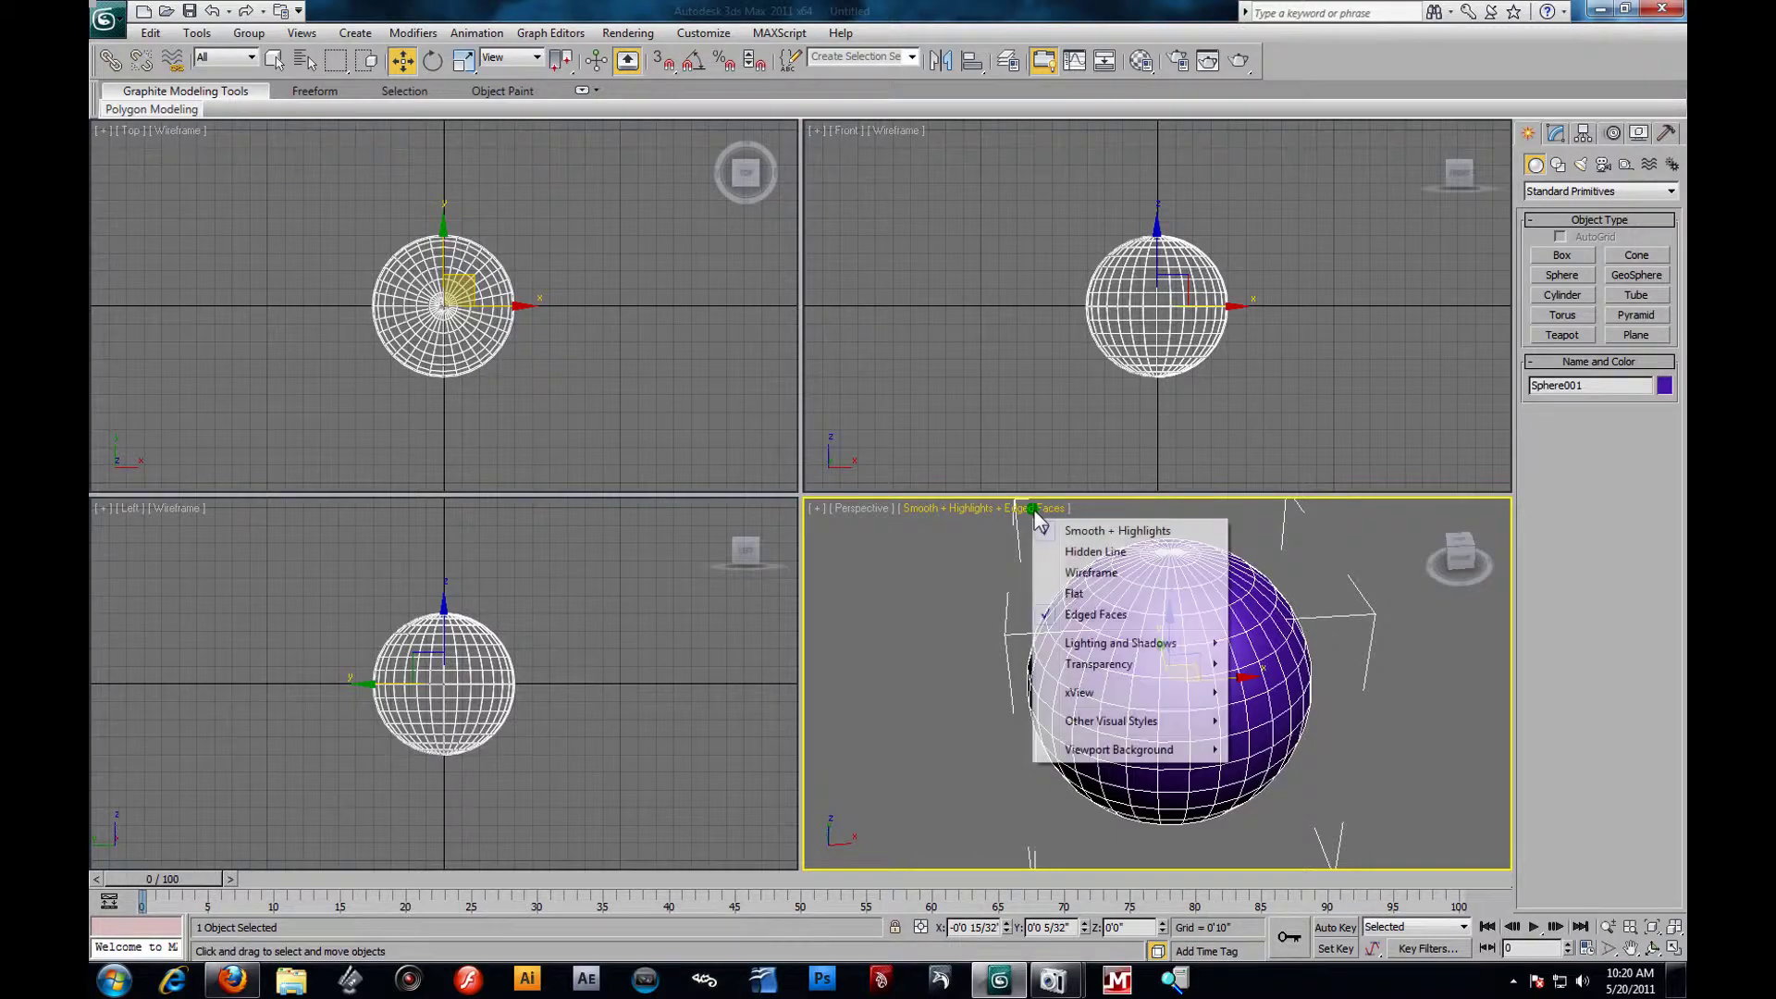
{"action": "left_click", "coordinate": [1090, 573]}
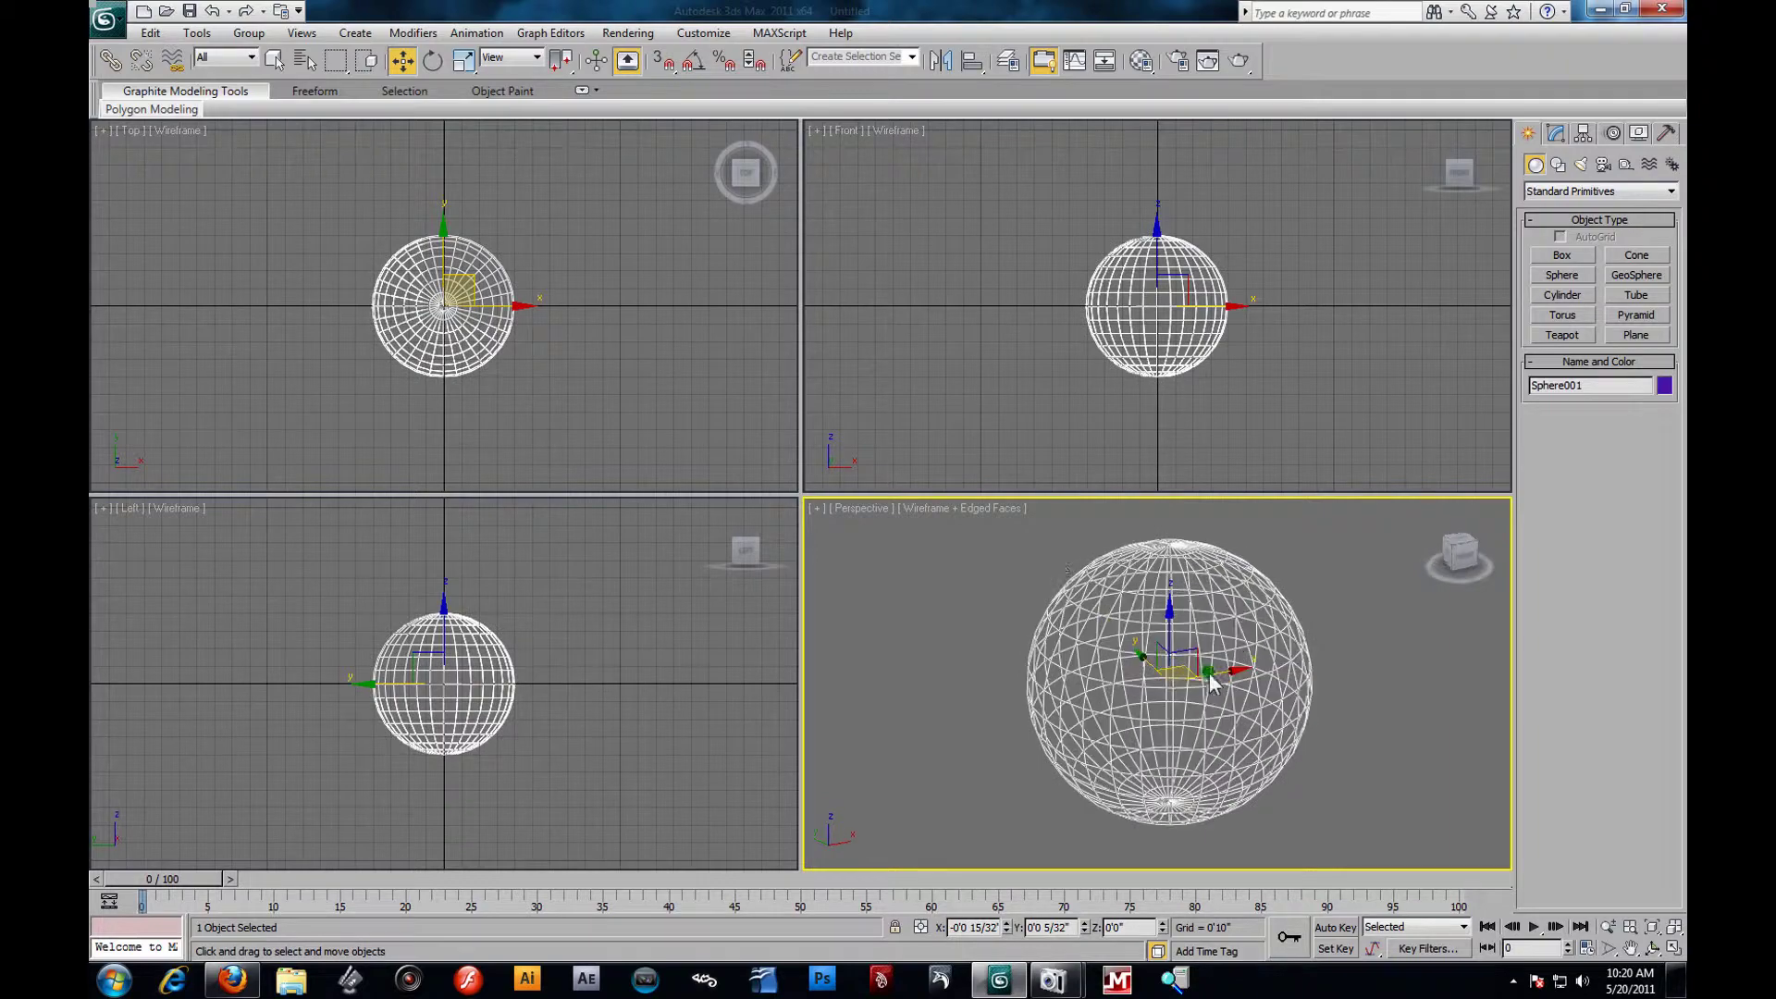
Try the Hidden Line and Flat shading modes on the sphere in the Perspective viewport.
{"action": "left_click", "coordinate": [1001, 509]}
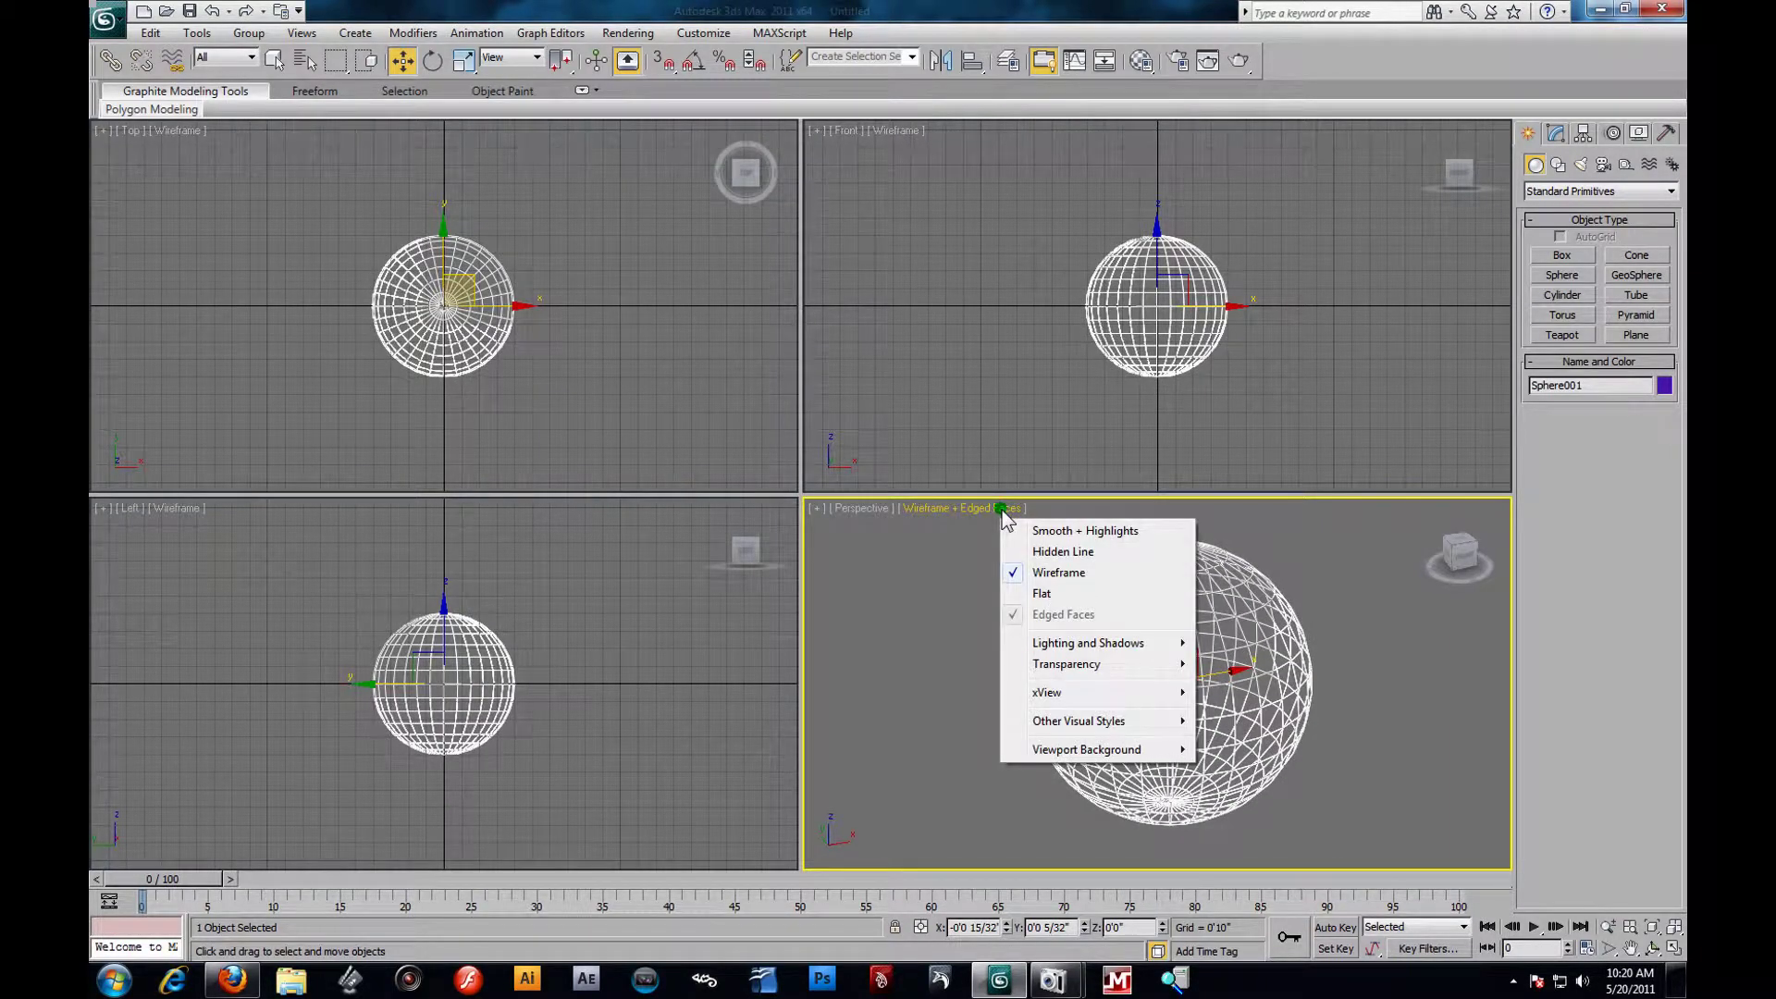
{"action": "left_click", "coordinate": [1054, 552]}
{"action": "middle_click_drag", "start_coordinate": [1178, 693], "coordinate": [1025, 544], "text": "alt"}
{"action": "left_click", "coordinate": [1002, 508]}
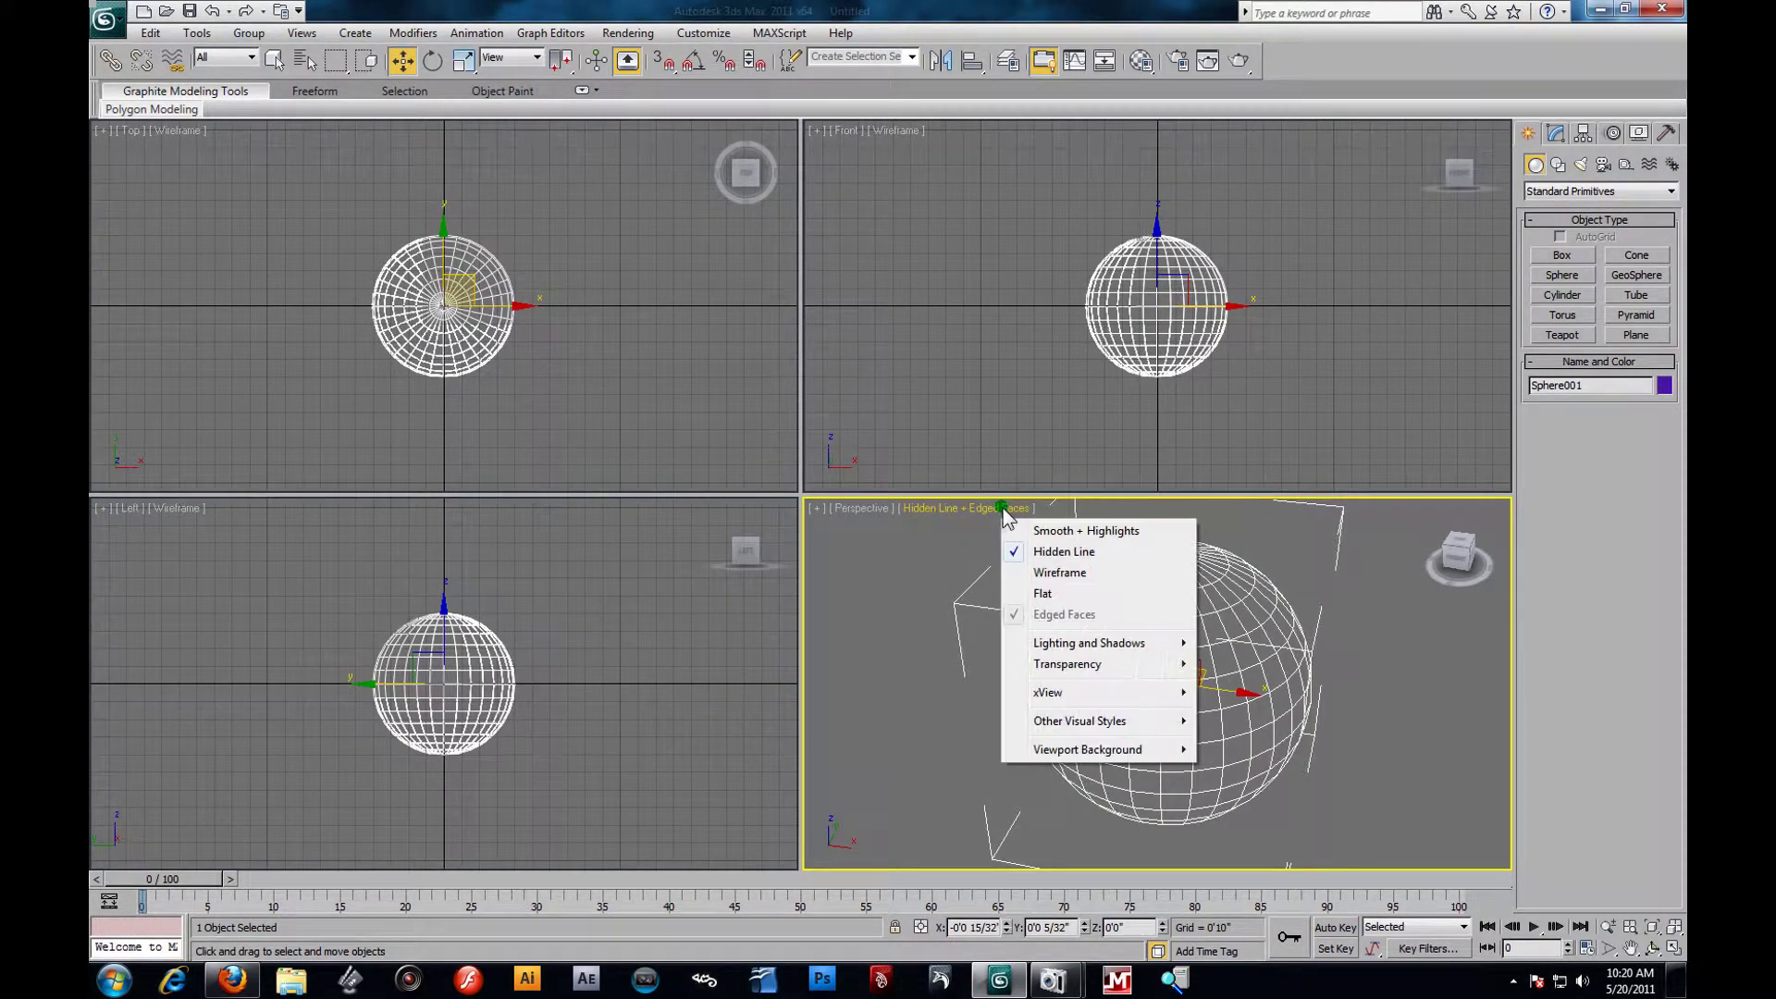
{"action": "left_click", "coordinate": [1068, 600]}
{"action": "middle_click_drag", "start_coordinate": [1173, 692], "coordinate": [1221, 749], "text": "alt"}
Change the Perspective viewport's shading to Smooth + Highlights, keeping Edged Faces on.
{"action": "right_click", "coordinate": [966, 503]}
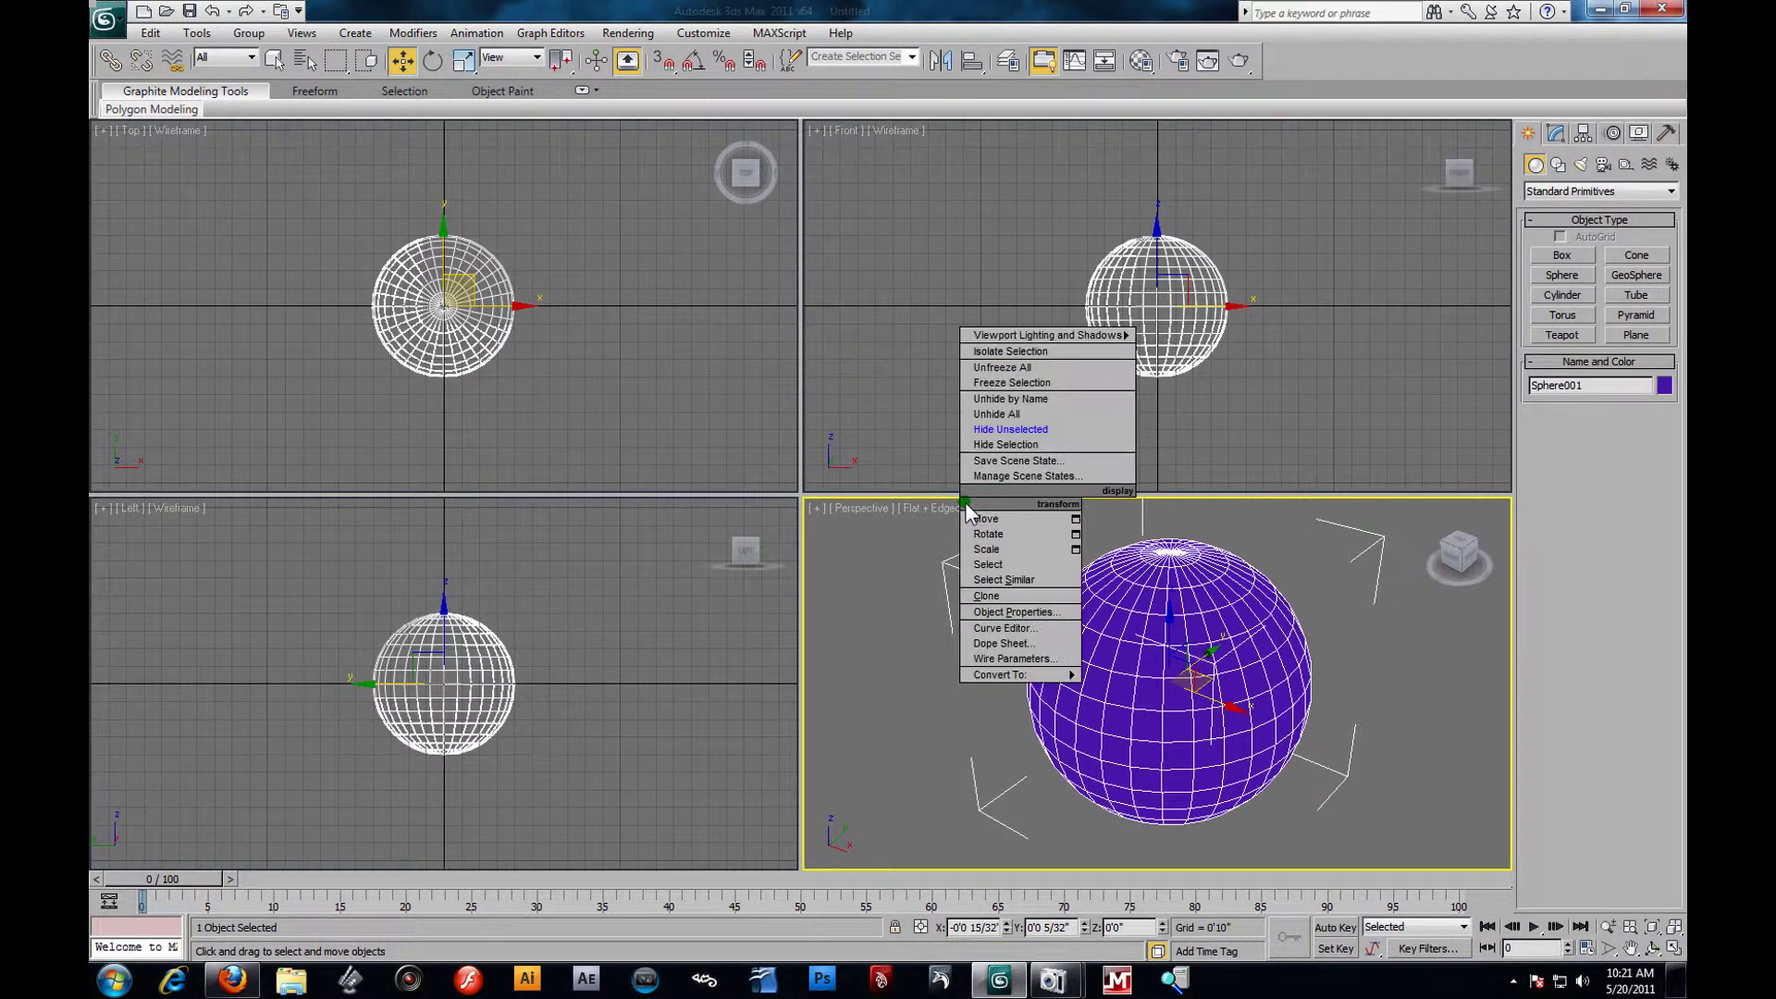
{"action": "key", "text": "Escape"}
{"action": "left_click", "coordinate": [947, 507]}
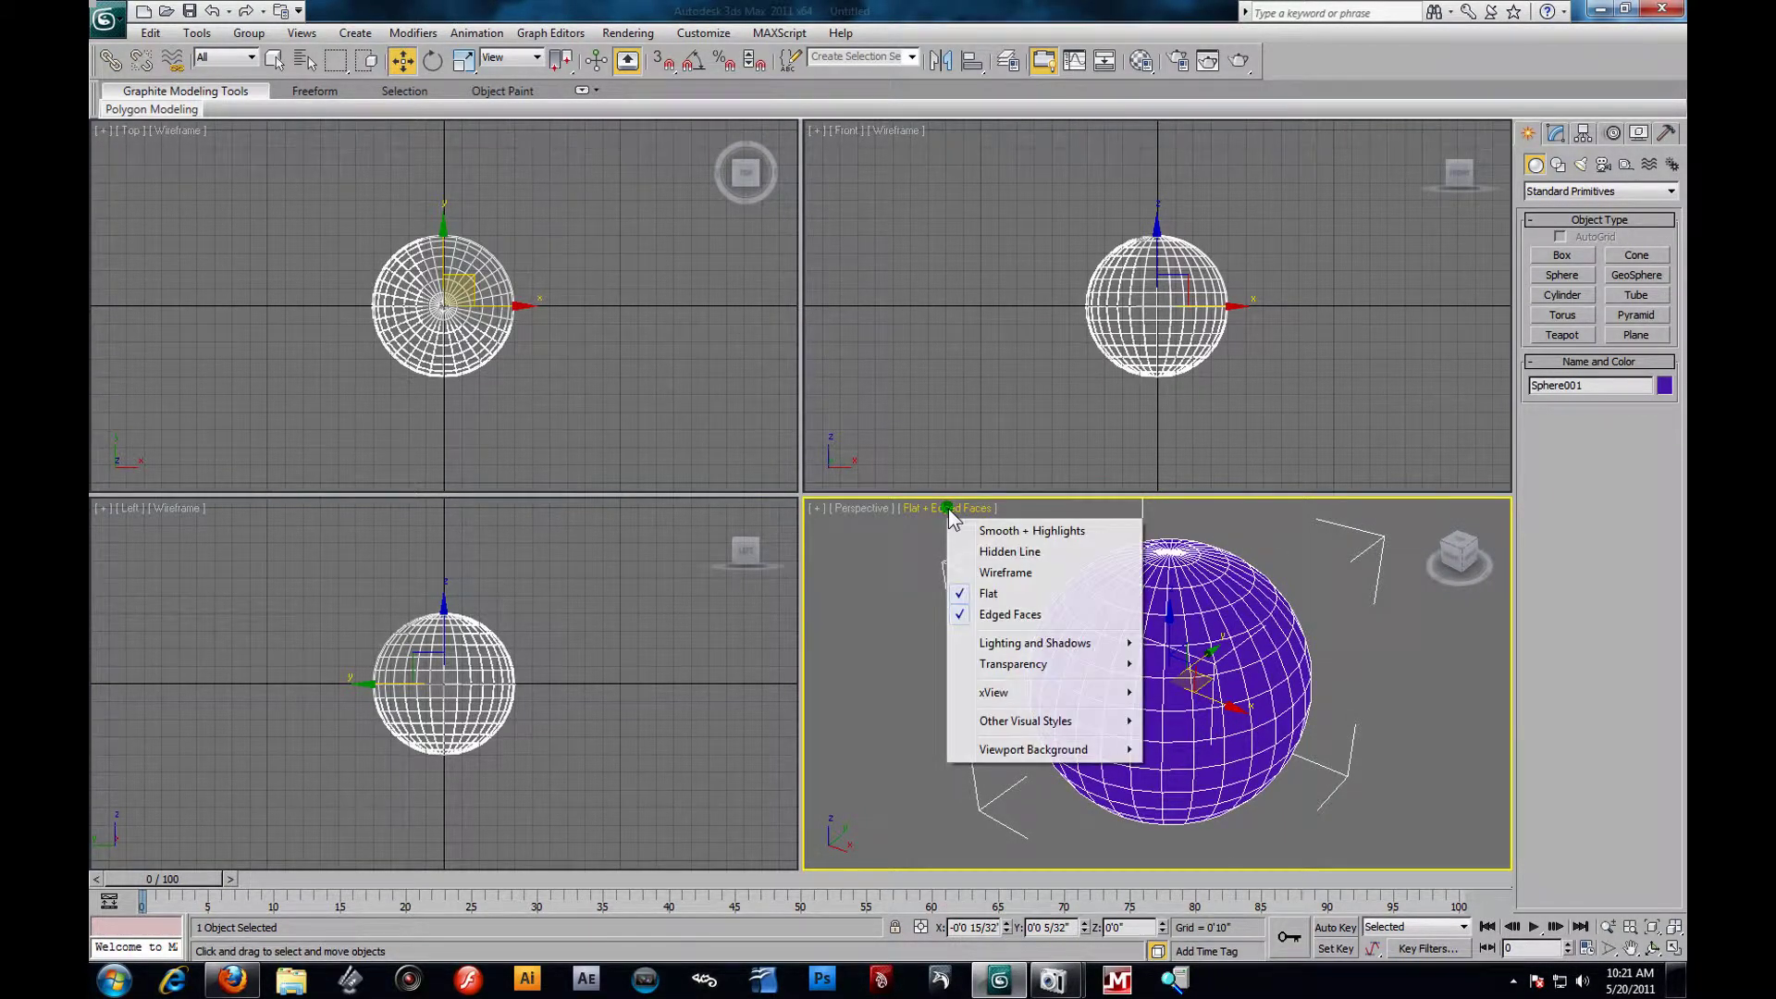
{"action": "left_click", "coordinate": [983, 529]}
{"action": "middle_click_drag", "start_coordinate": [1388, 776], "coordinate": [1391, 736], "text": "alt"}
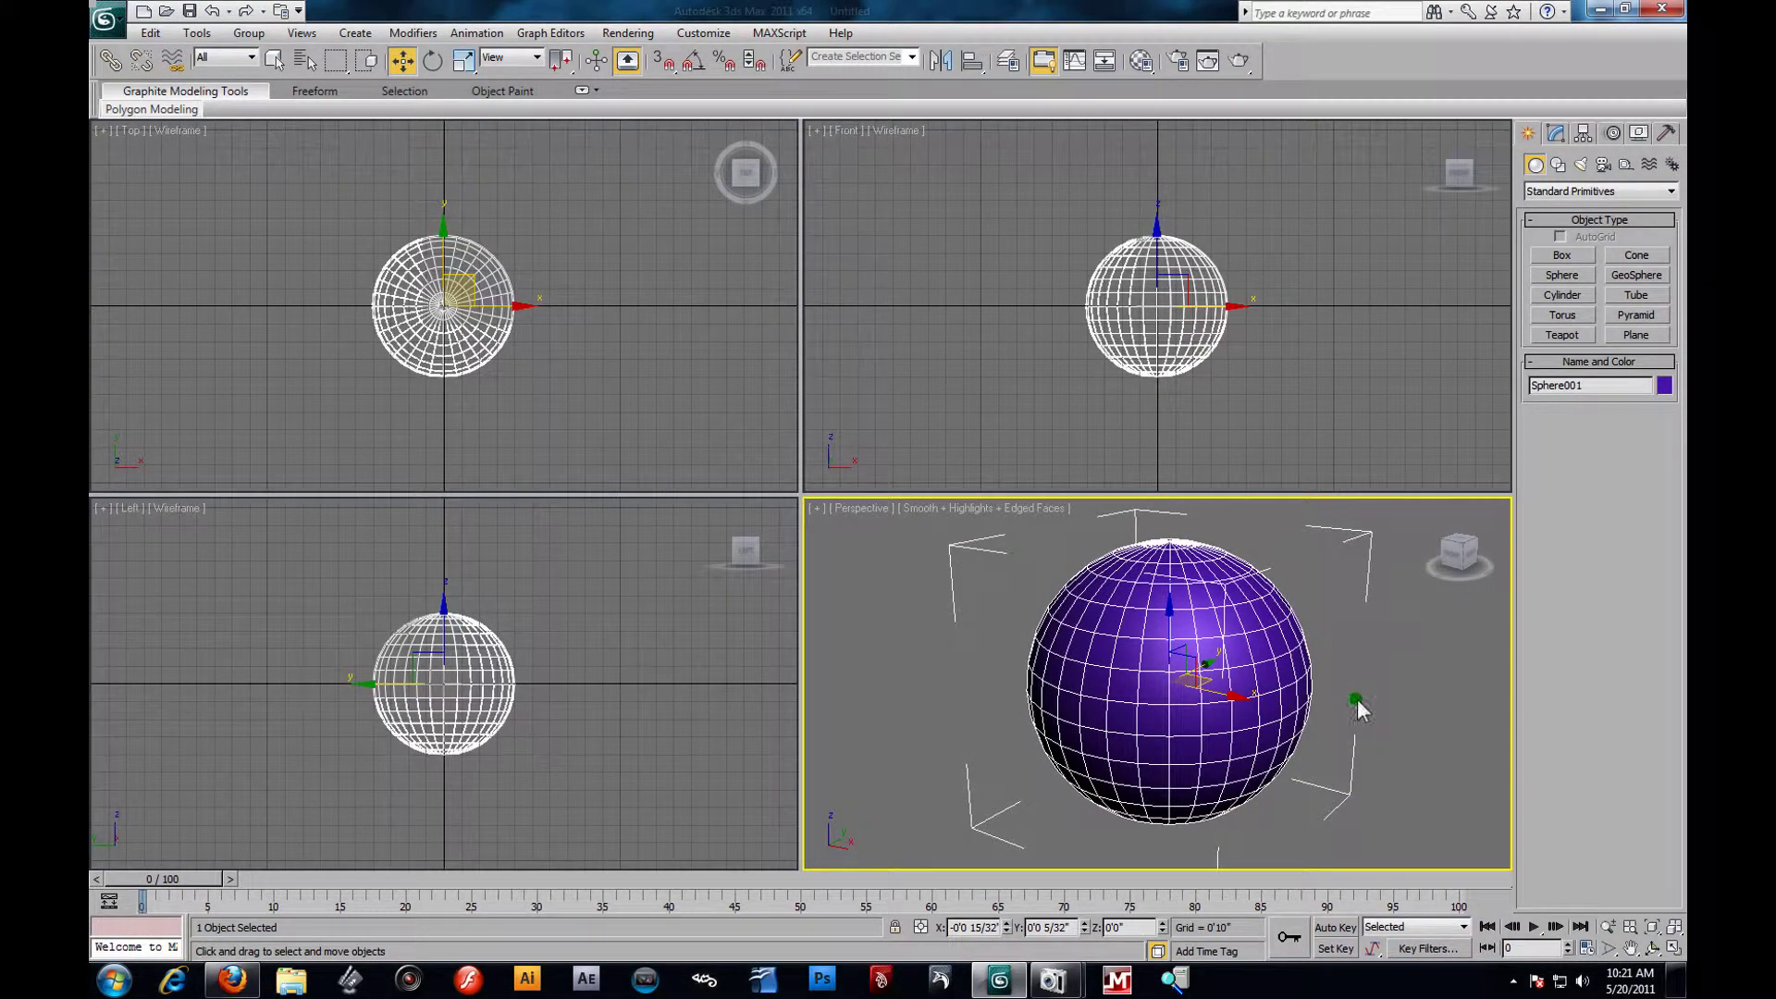
{"action": "middle_click_drag", "start_coordinate": [1357, 708], "coordinate": [1360, 715], "text": "alt"}
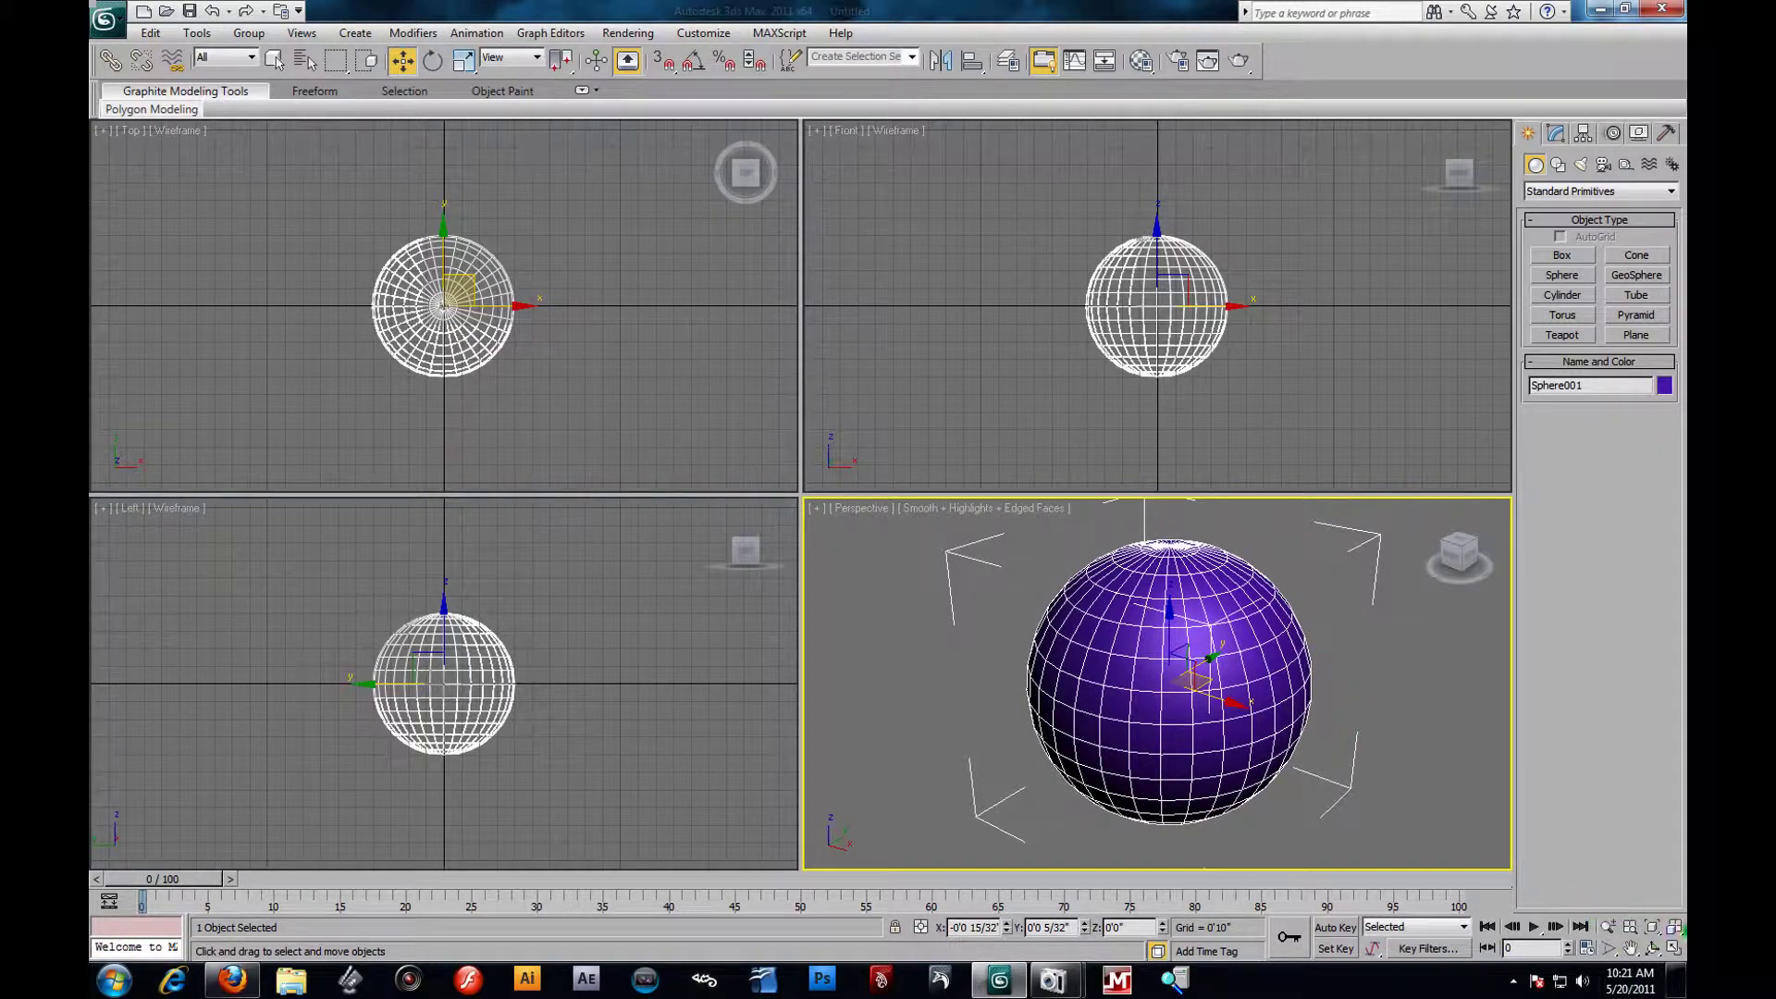
Zoom out and back in on the sphere in the Perspective viewport with the Zoom tool.
{"action": "left_click", "coordinate": [1609, 927]}
{"action": "left_click_drag", "start_coordinate": [1205, 753], "coordinate": [1184, 792]}
{"action": "key", "text": "z"}
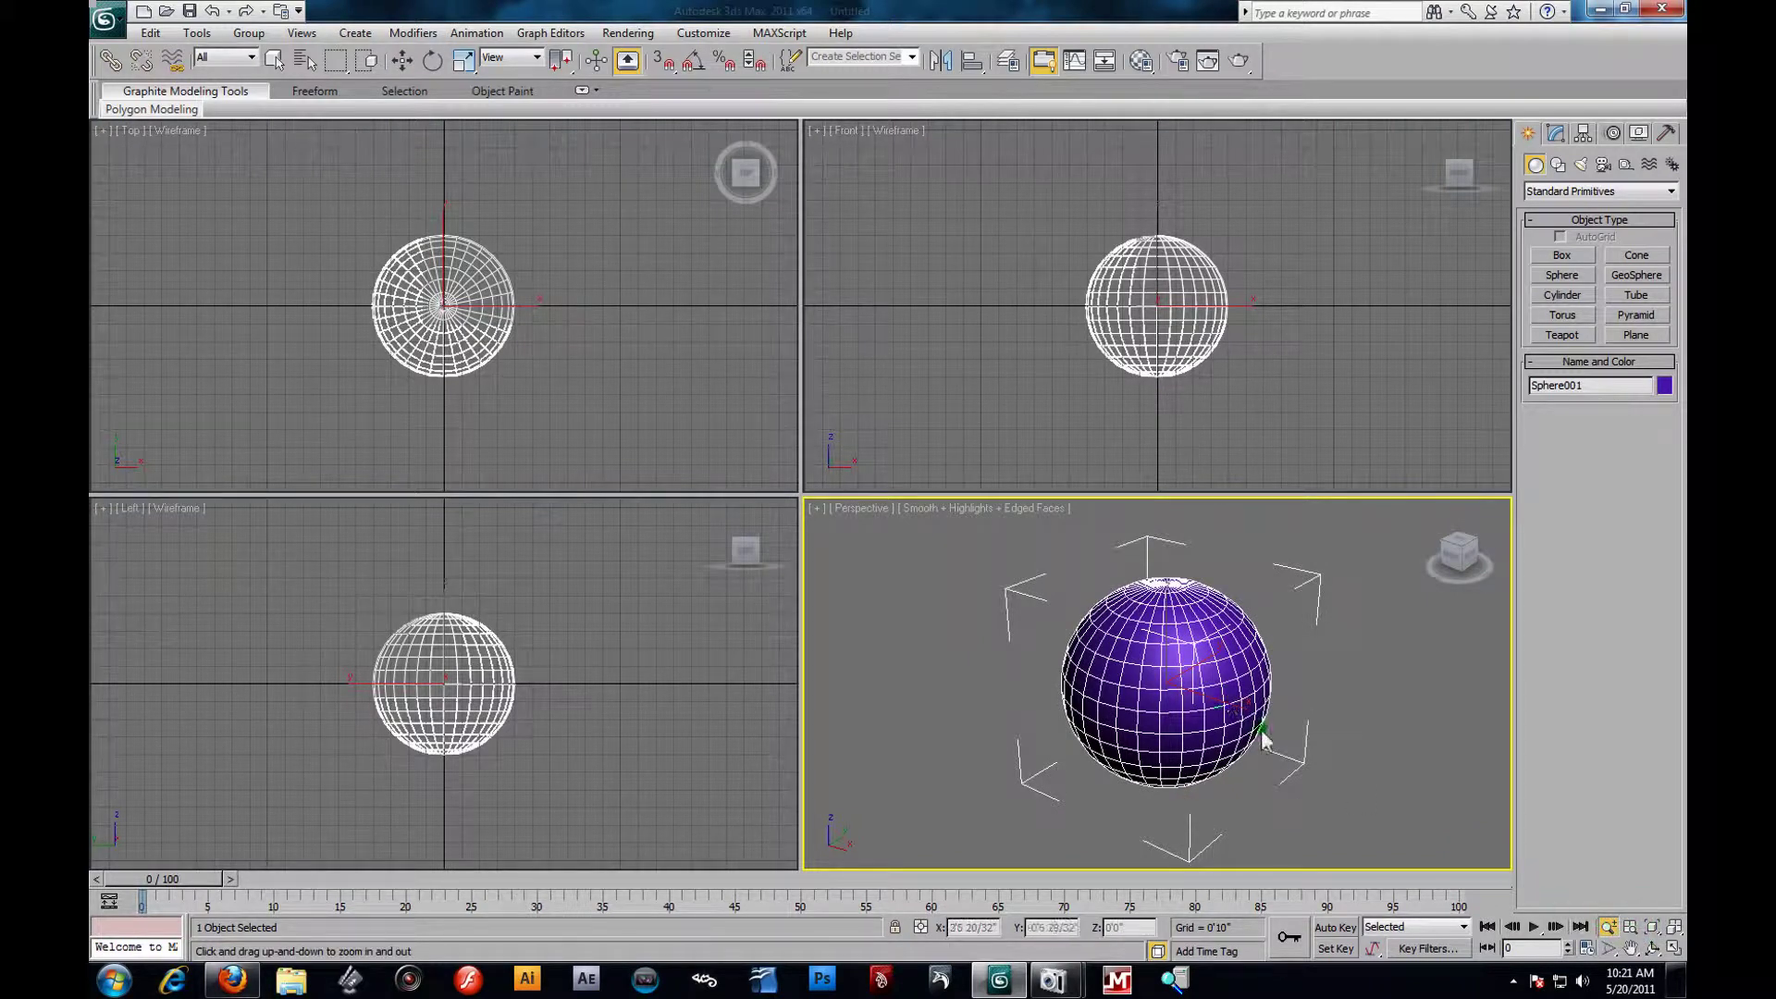
{"action": "scroll", "coordinate": [1212, 712], "scroll_direction": "down", "scroll_amount": 2}
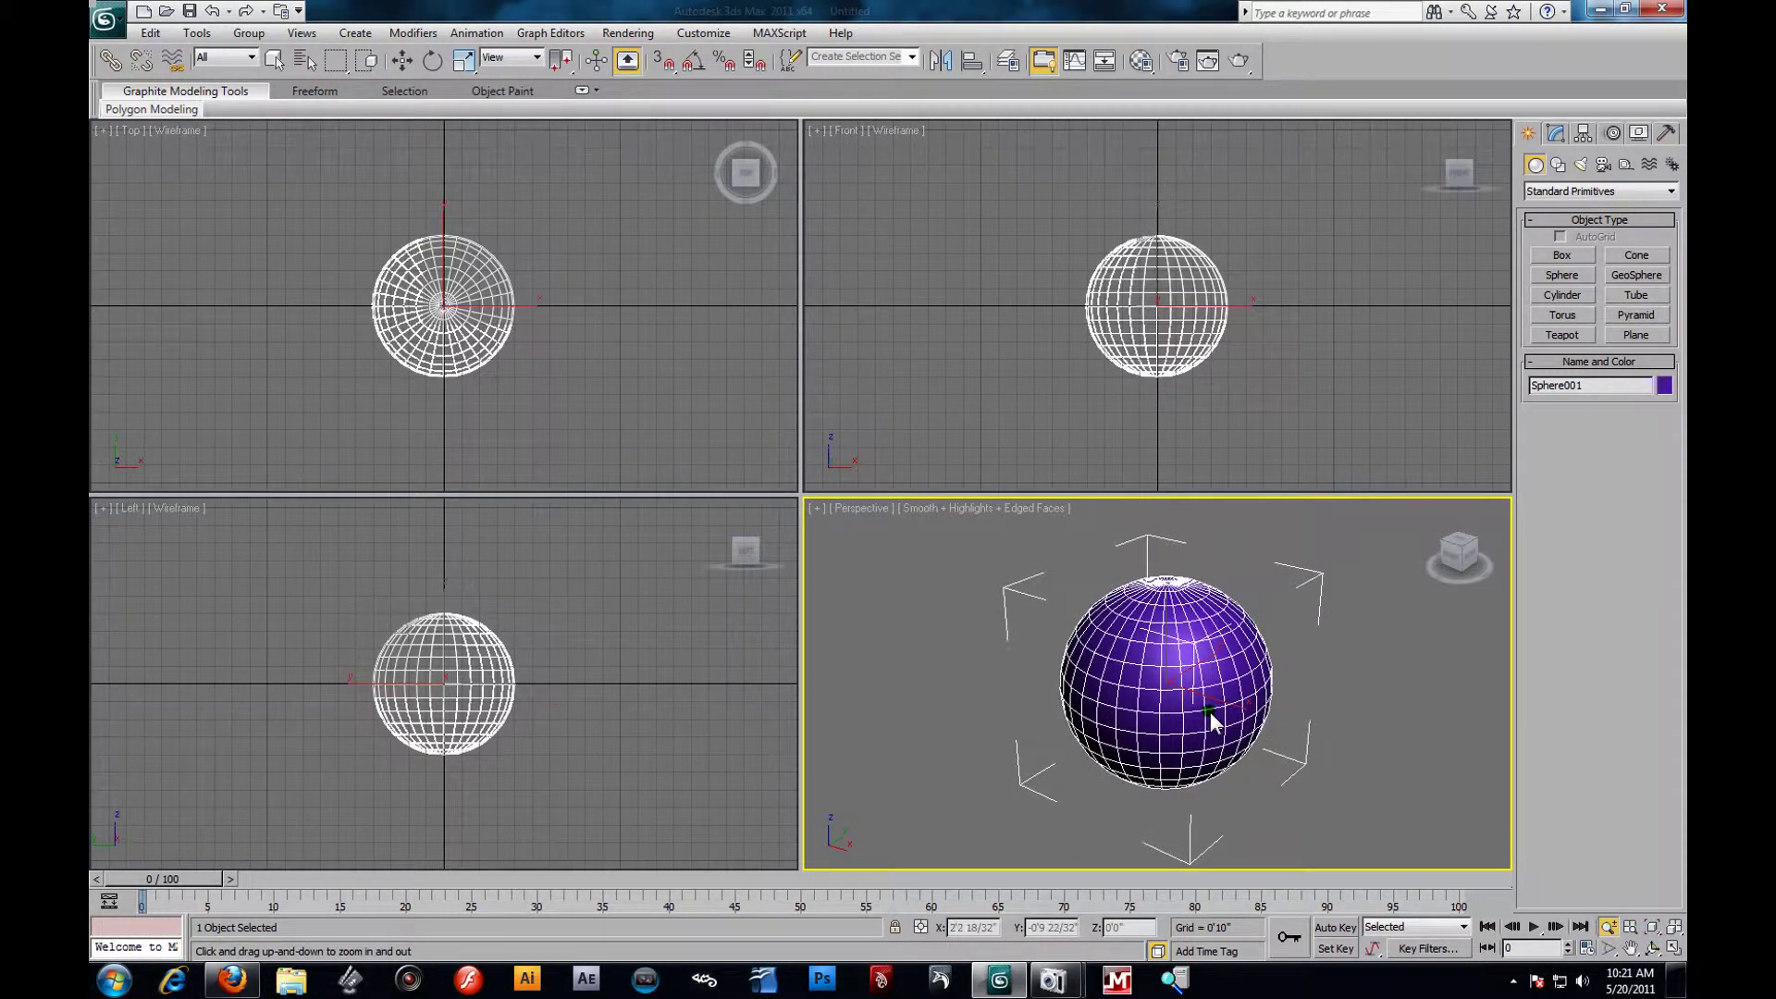
{"action": "left_click_drag", "start_coordinate": [1219, 736], "coordinate": [1204, 703]}
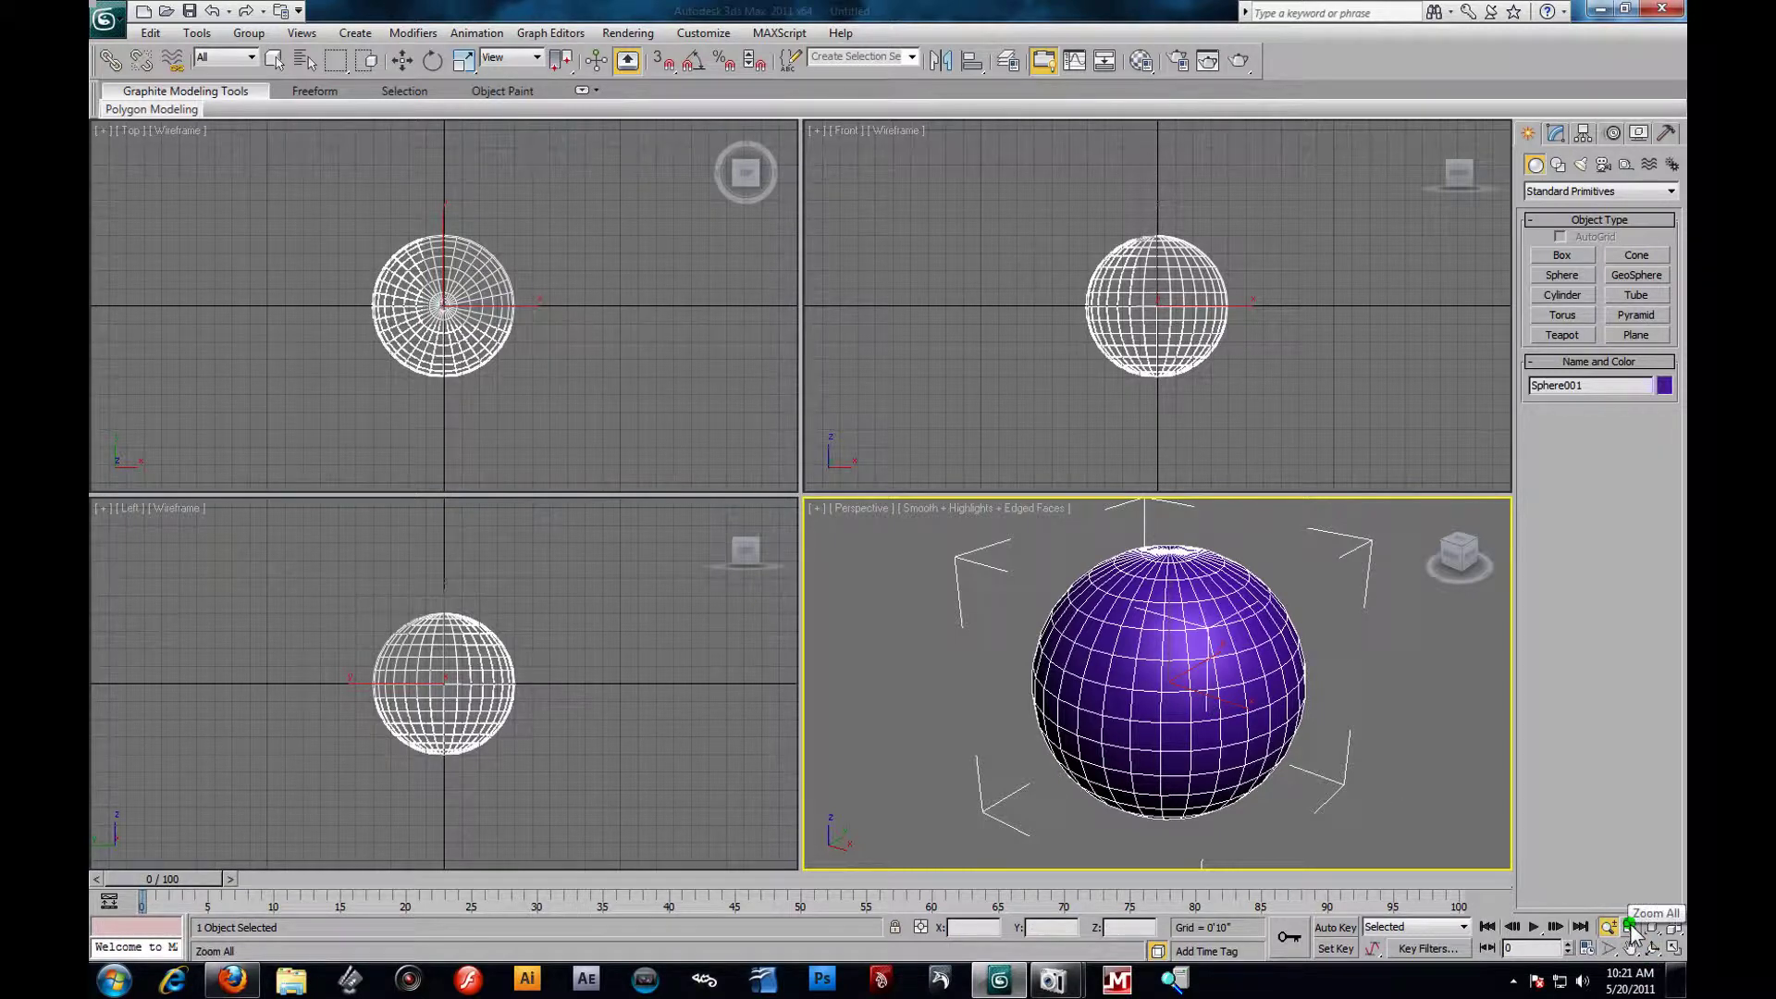
Zoom out the Top and Front viewports individually and pan each so the sphere sits off-centre.
{"action": "left_click_drag", "start_coordinate": [514, 319], "coordinate": [607, 537]}
{"action": "middle_click_drag", "start_coordinate": [516, 299], "coordinate": [303, 211]}
{"action": "left_click_drag", "start_coordinate": [1012, 301], "coordinate": [1082, 455]}
{"action": "middle_click_drag", "start_coordinate": [1019, 326], "coordinate": [819, 262]}
{"action": "middle_click_drag", "start_coordinate": [1163, 364], "coordinate": [1102, 280]}
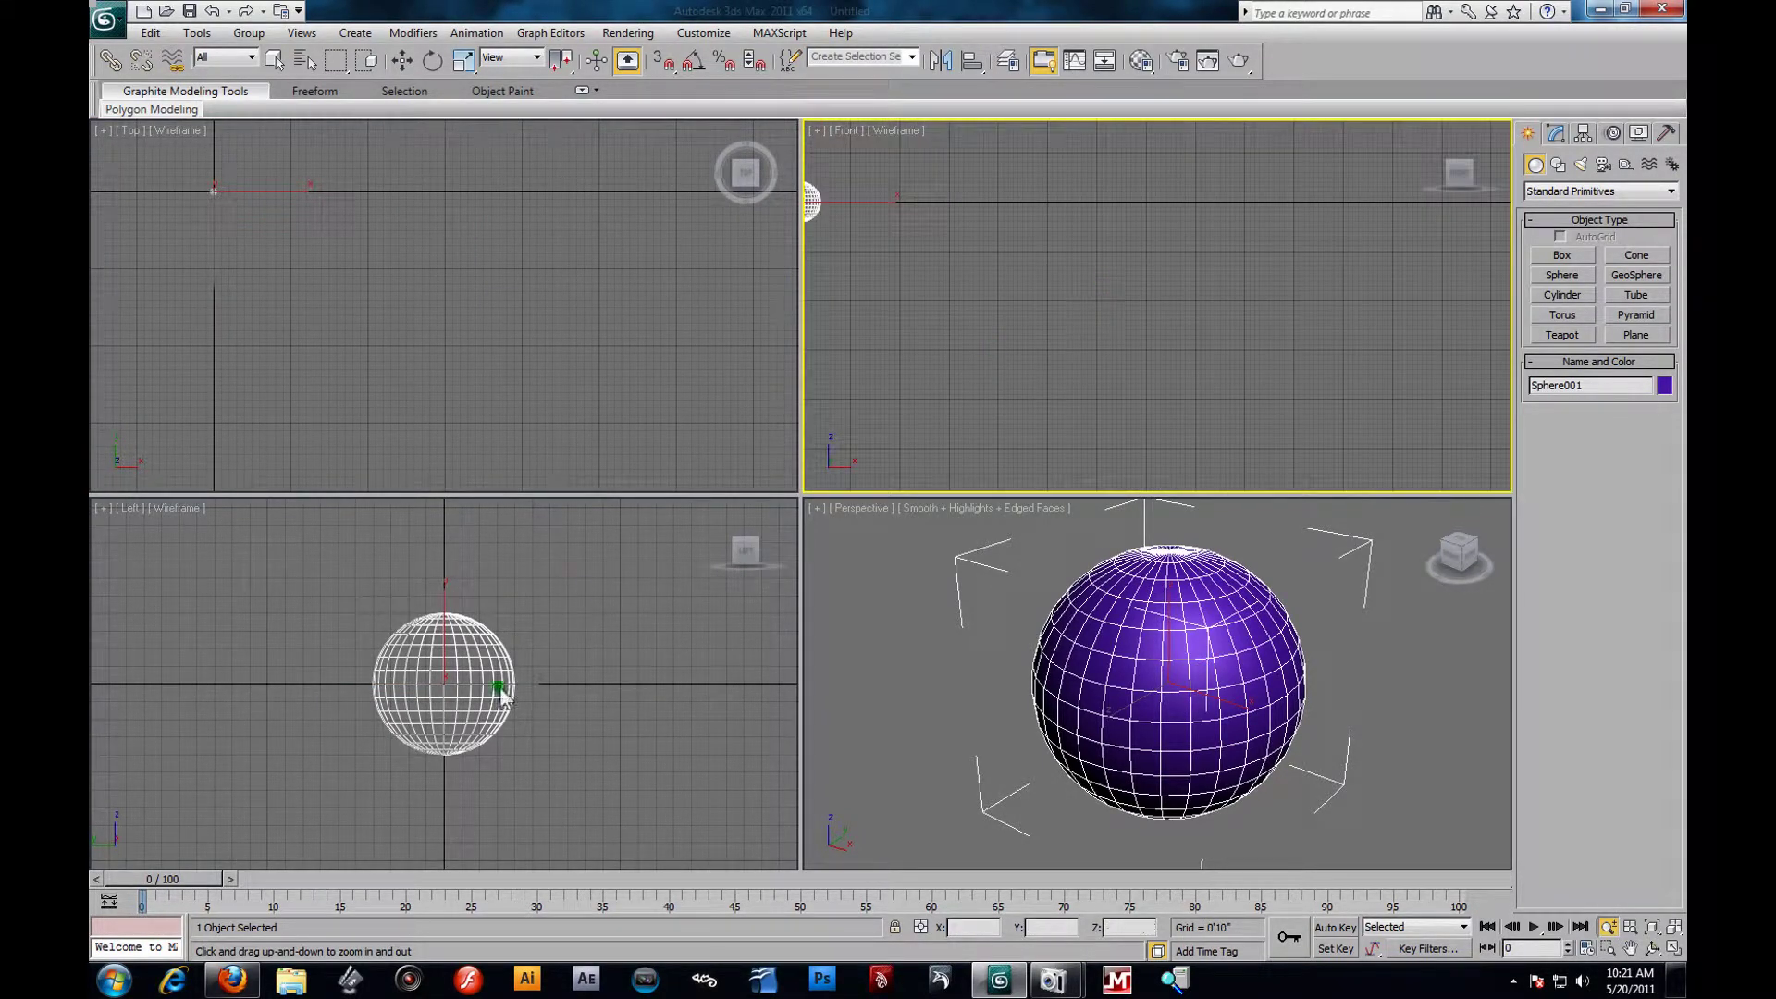
Zoom and pan the Left viewport until the sphere is out of view, and shift the zoomed-out sphere off-centre in Perspective.
{"action": "left_click_drag", "start_coordinate": [551, 622], "coordinate": [607, 768]}
{"action": "middle_click_drag", "start_coordinate": [575, 738], "coordinate": [799, 661]}
{"action": "middle_click_drag", "start_coordinate": [689, 714], "coordinate": [731, 691]}
{"action": "left_click_drag", "start_coordinate": [631, 689], "coordinate": [531, 521]}
{"action": "left_click_drag", "start_coordinate": [612, 606], "coordinate": [597, 730]}
{"action": "left_click_drag", "start_coordinate": [586, 618], "coordinate": [509, 570]}
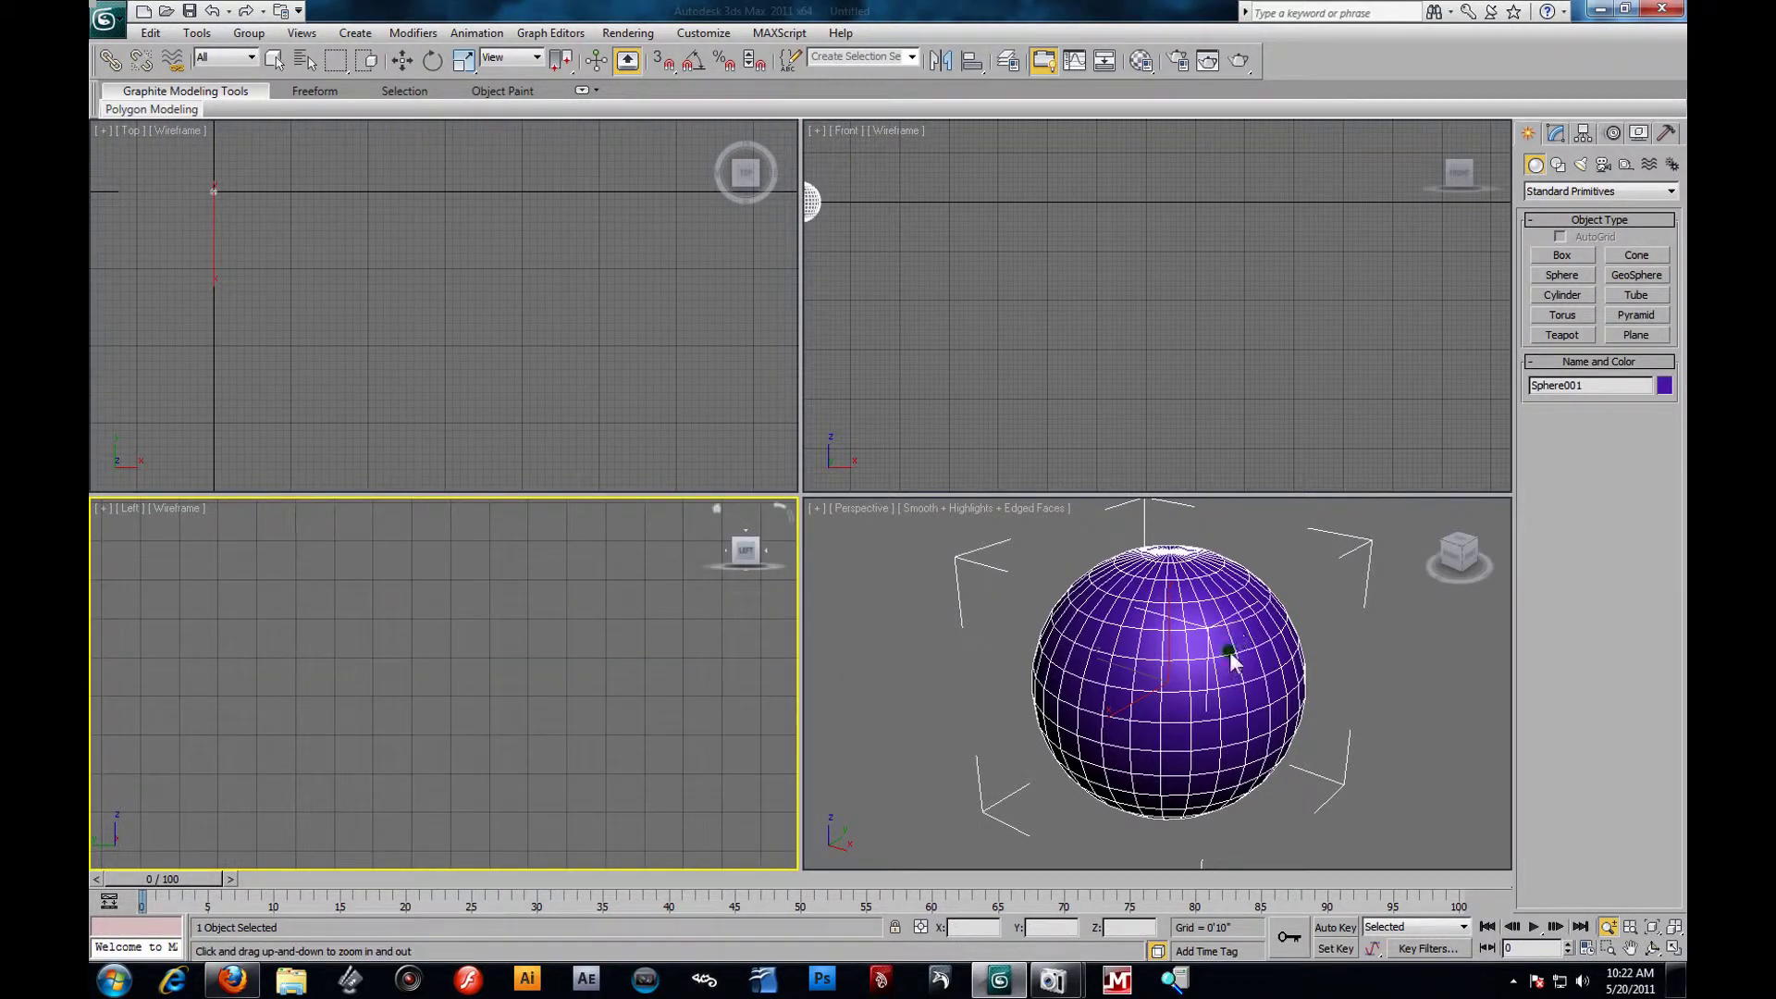
{"action": "left_click_drag", "start_coordinate": [1190, 654], "coordinate": [1194, 759]}
{"action": "middle_click_drag", "start_coordinate": [1274, 787], "coordinate": [1079, 611]}
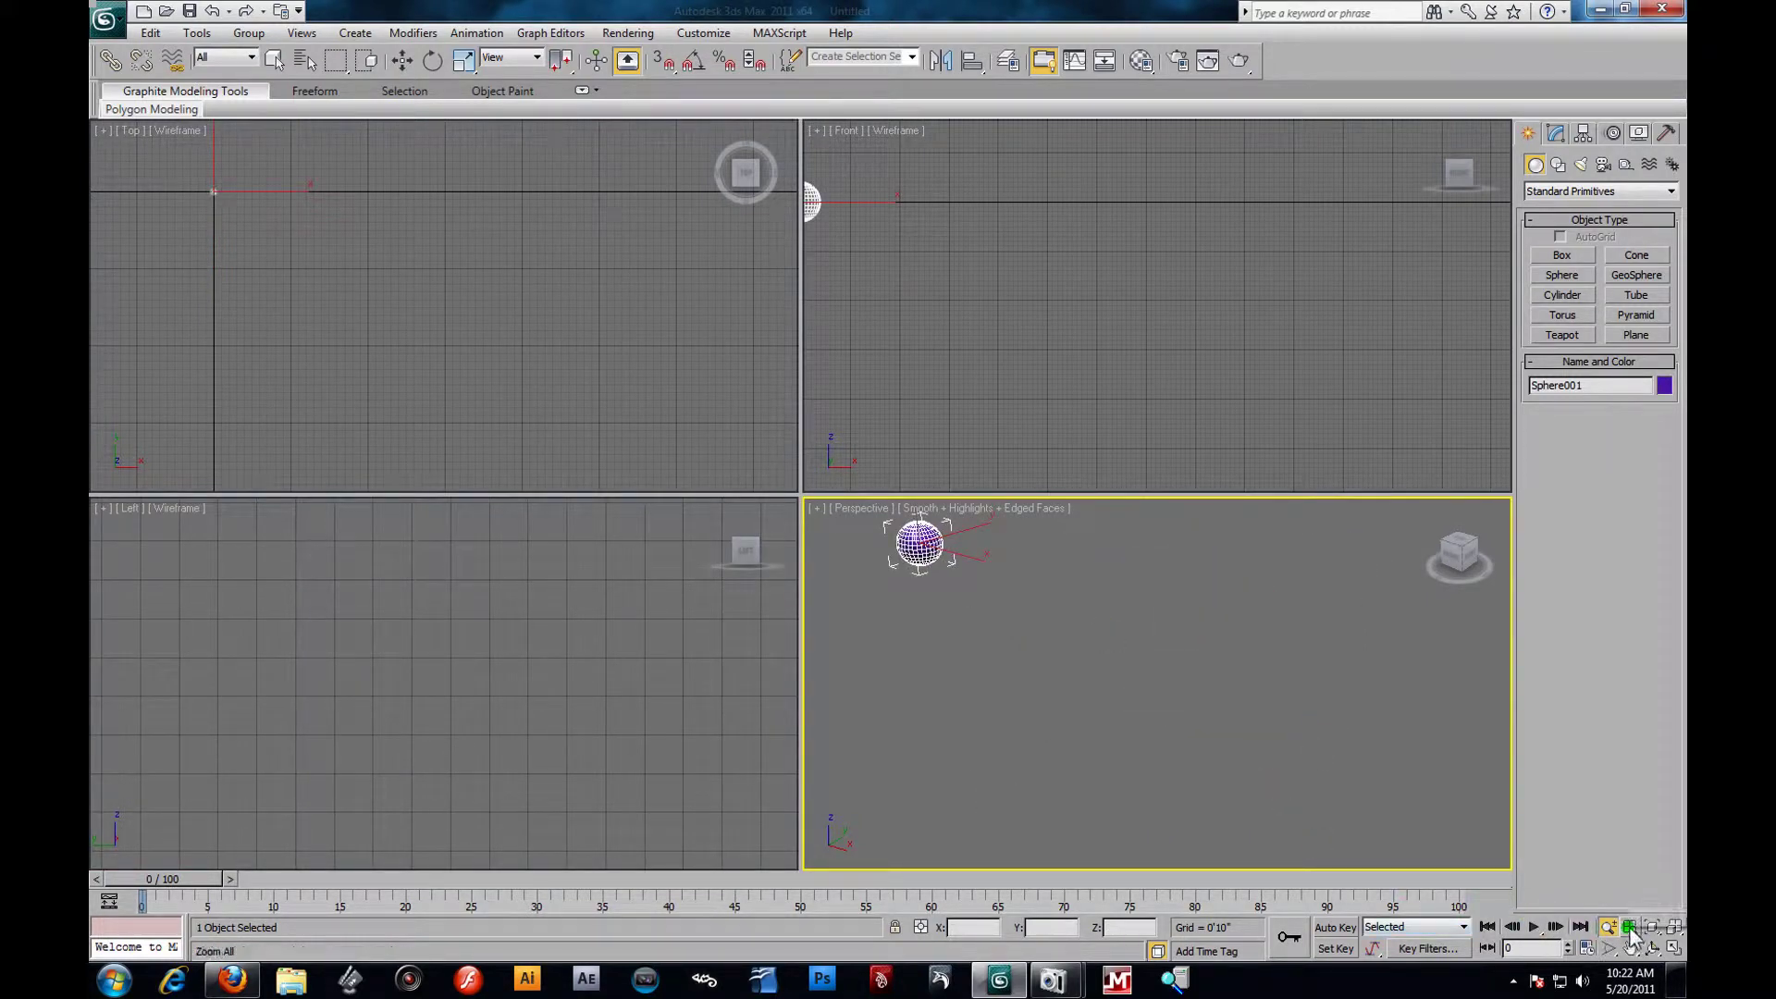
Return to the Move tool and reselect the sphere in the Perspective viewport.
{"action": "left_click", "coordinate": [432, 61]}
{"action": "key", "text": "w"}
{"action": "left_click", "coordinate": [1124, 375]}
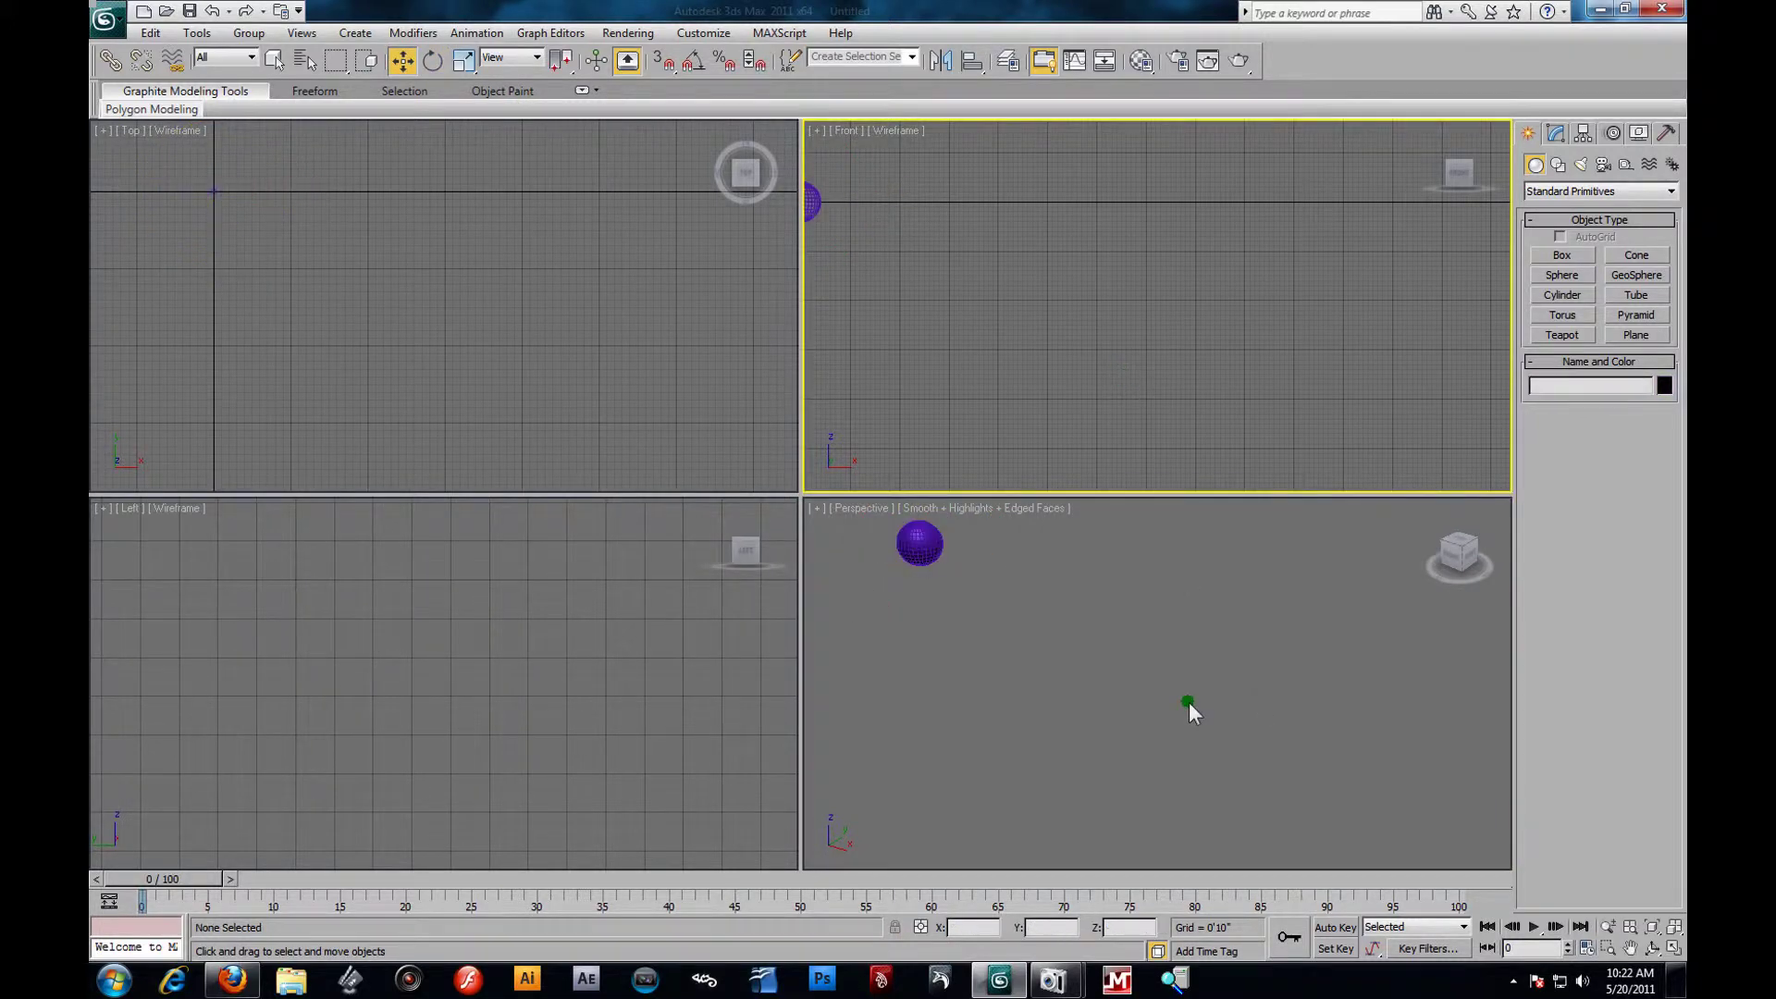
{"action": "left_click", "coordinate": [934, 549]}
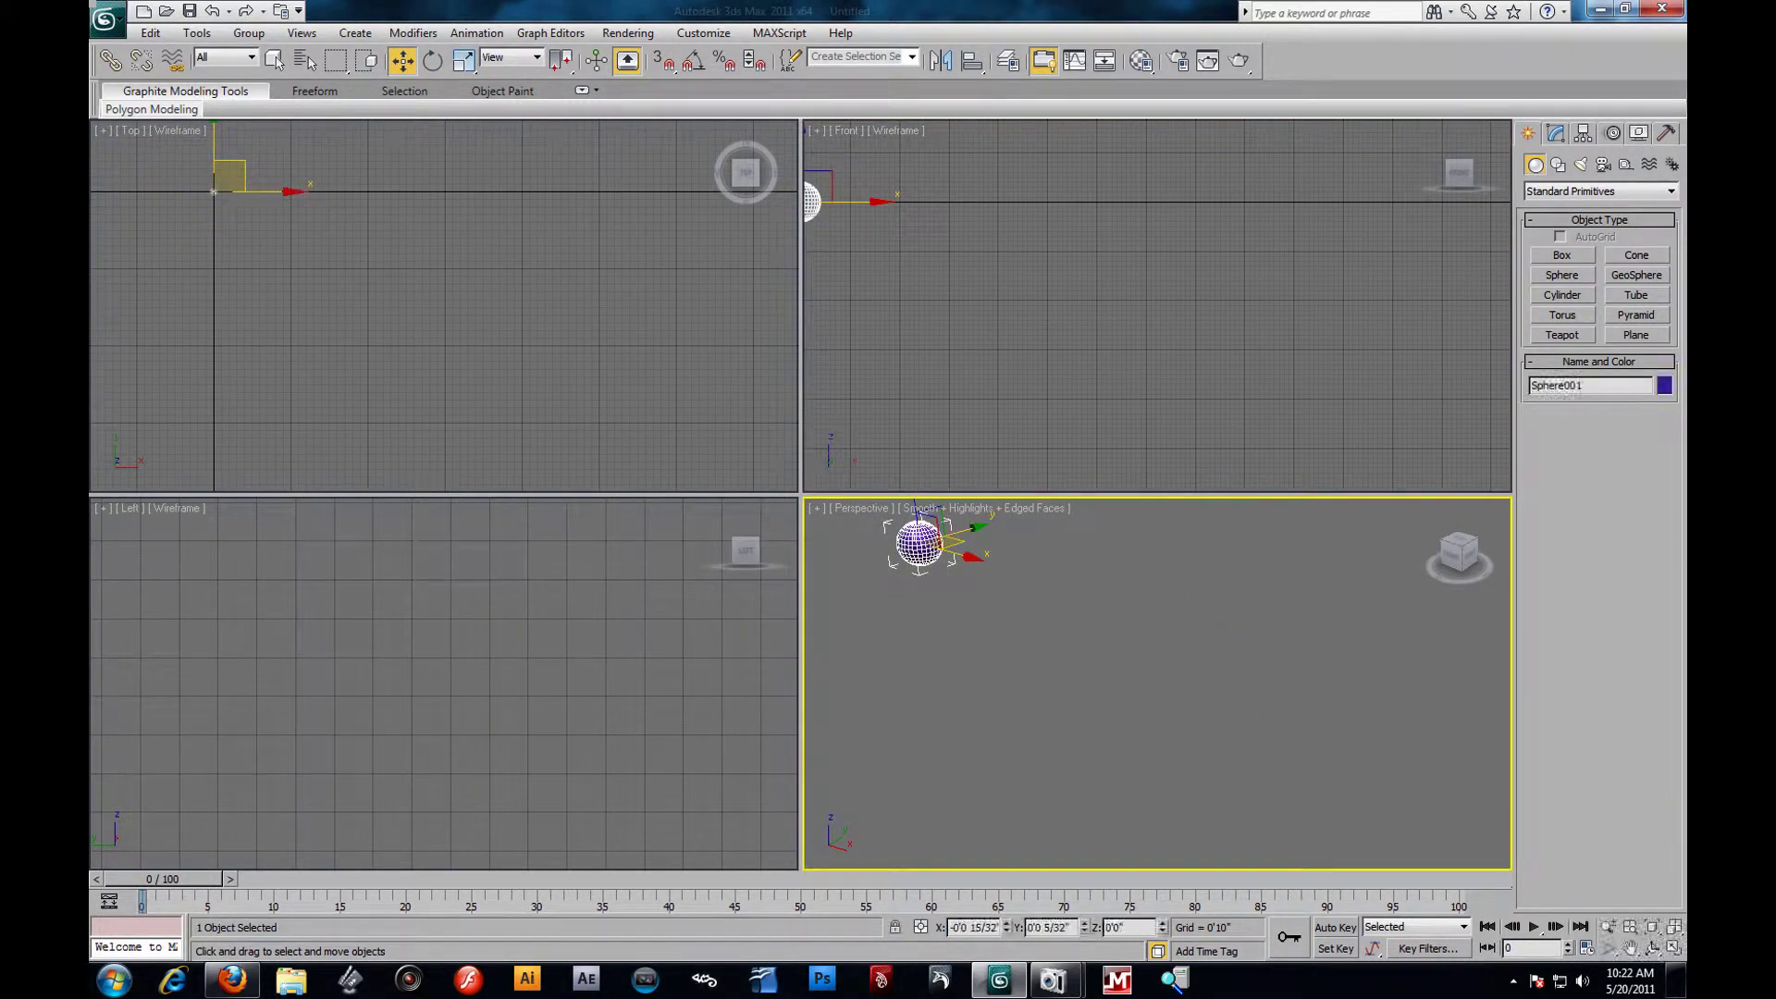
Zoom out all viewports together with Zoom All, and fit the sphere in every viewport with Zoom Extents All.
{"action": "left_click", "coordinate": [1629, 927]}
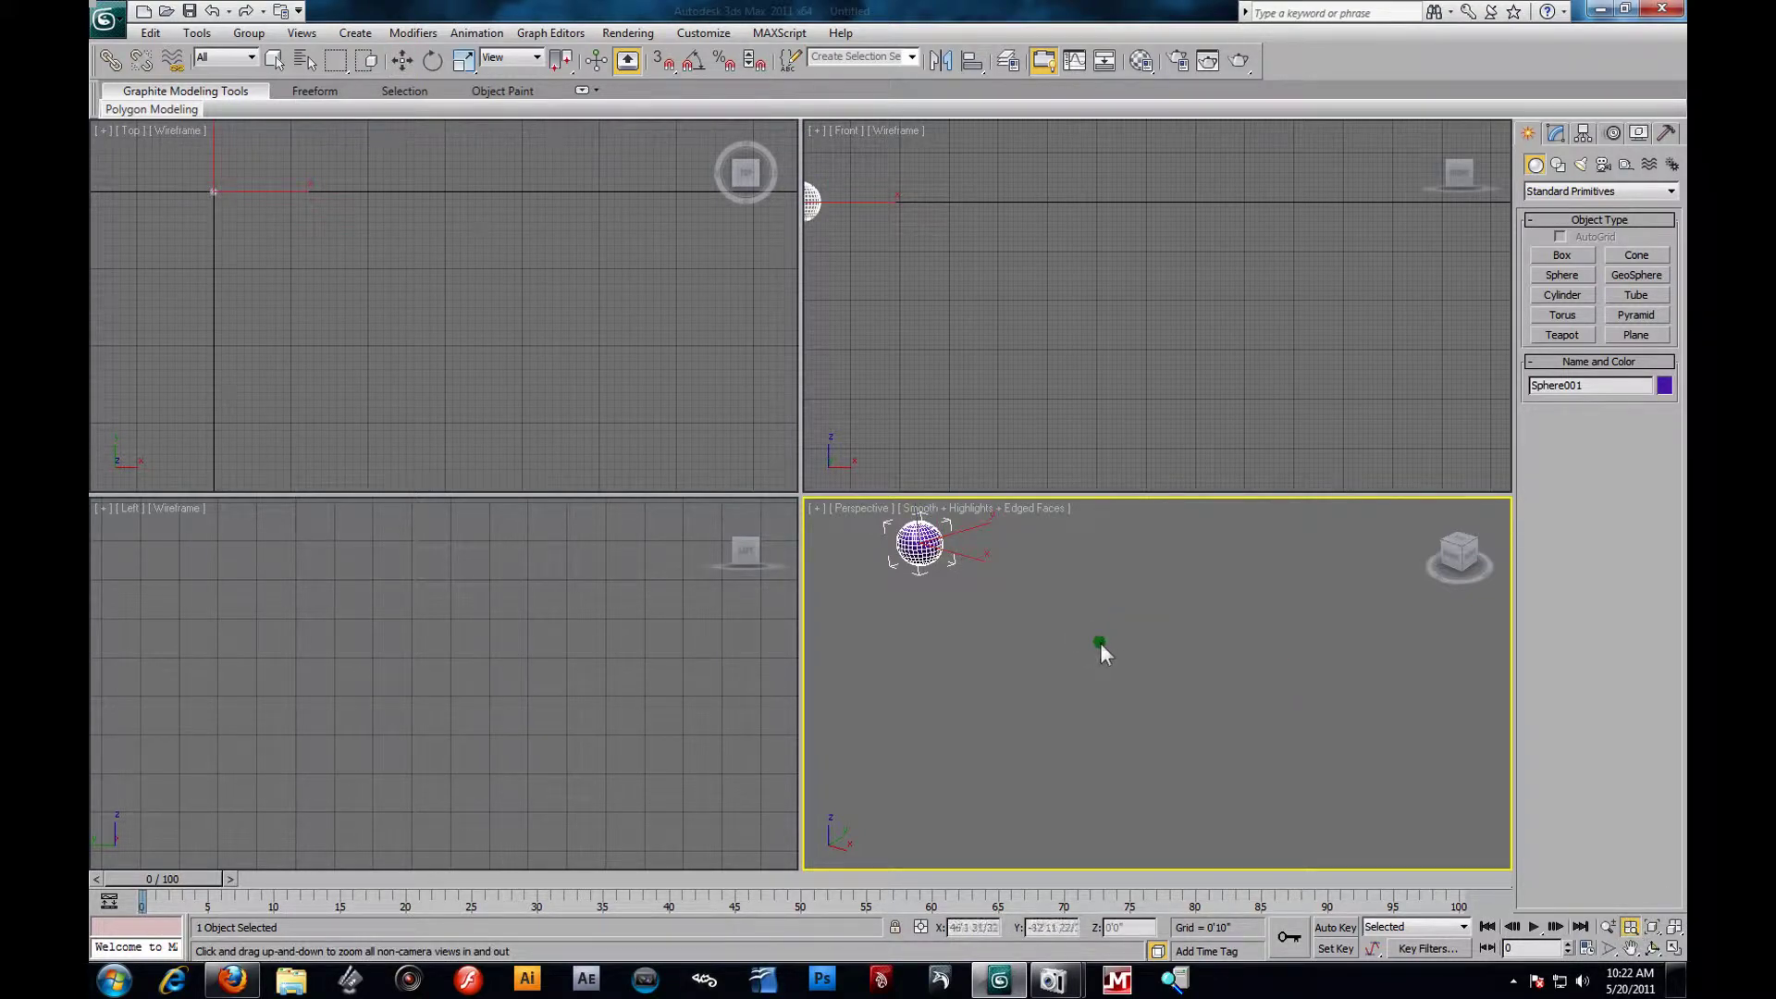
{"action": "left_click_drag", "start_coordinate": [1108, 634], "coordinate": [1226, 712]}
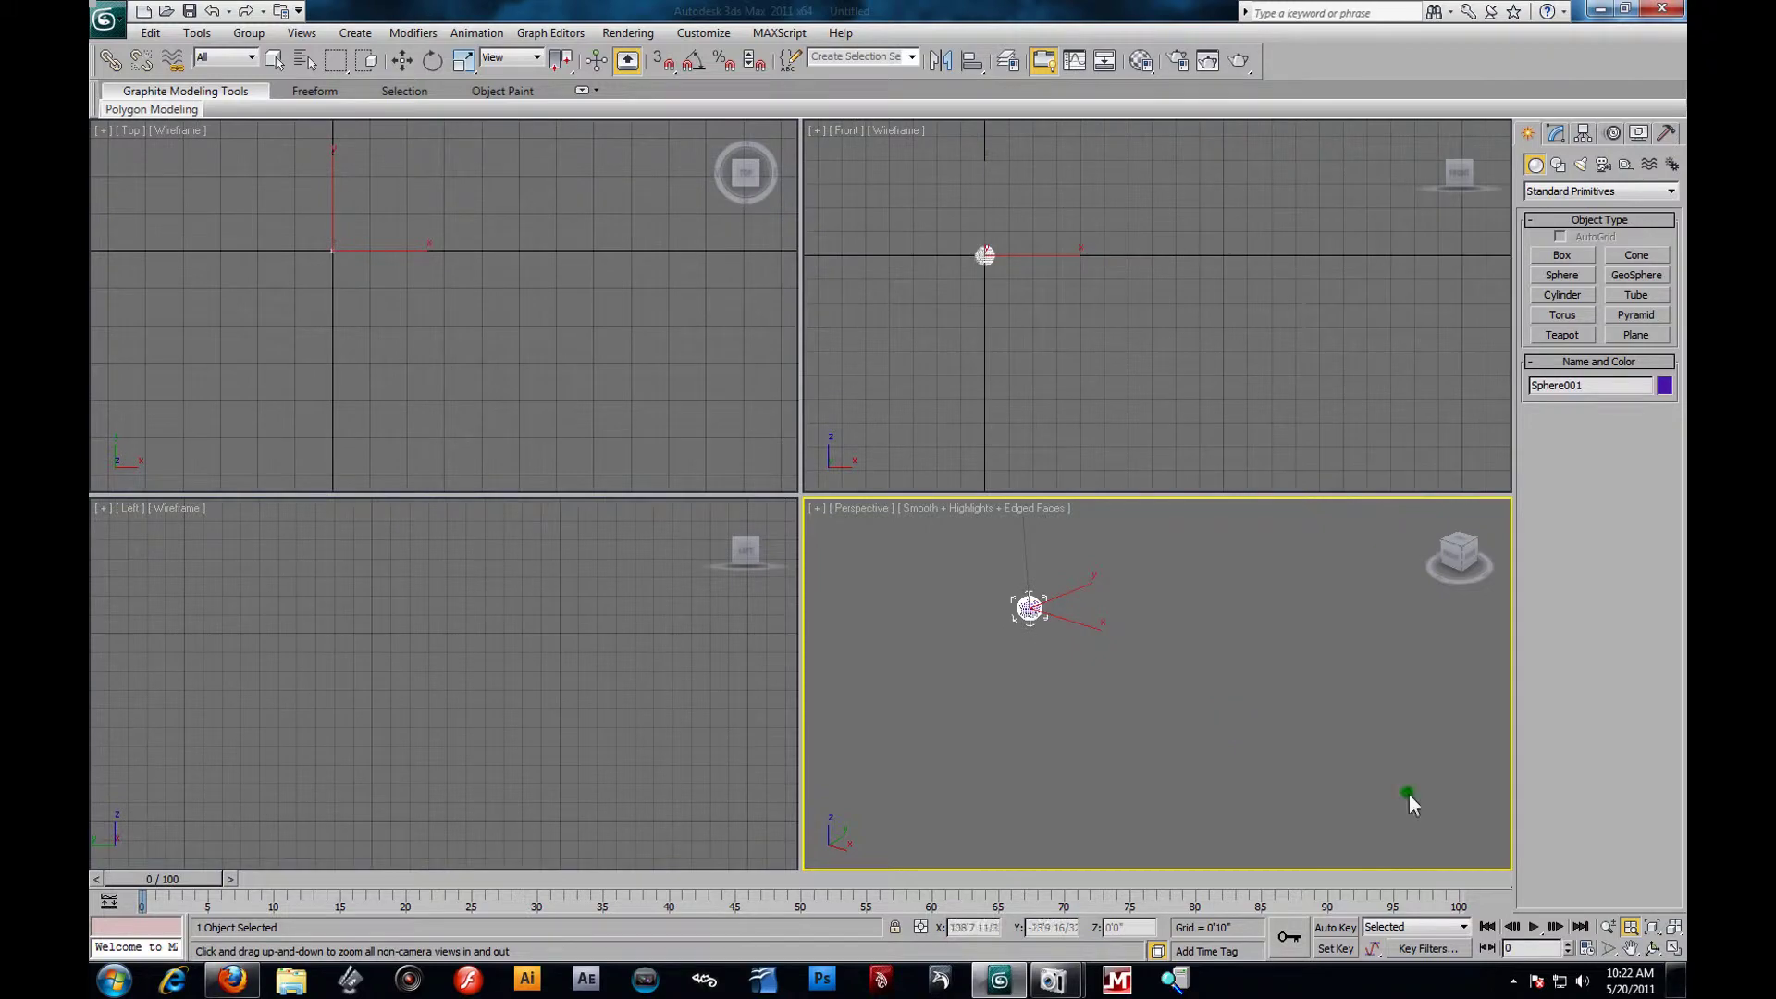
{"action": "left_click", "coordinate": [1674, 928]}
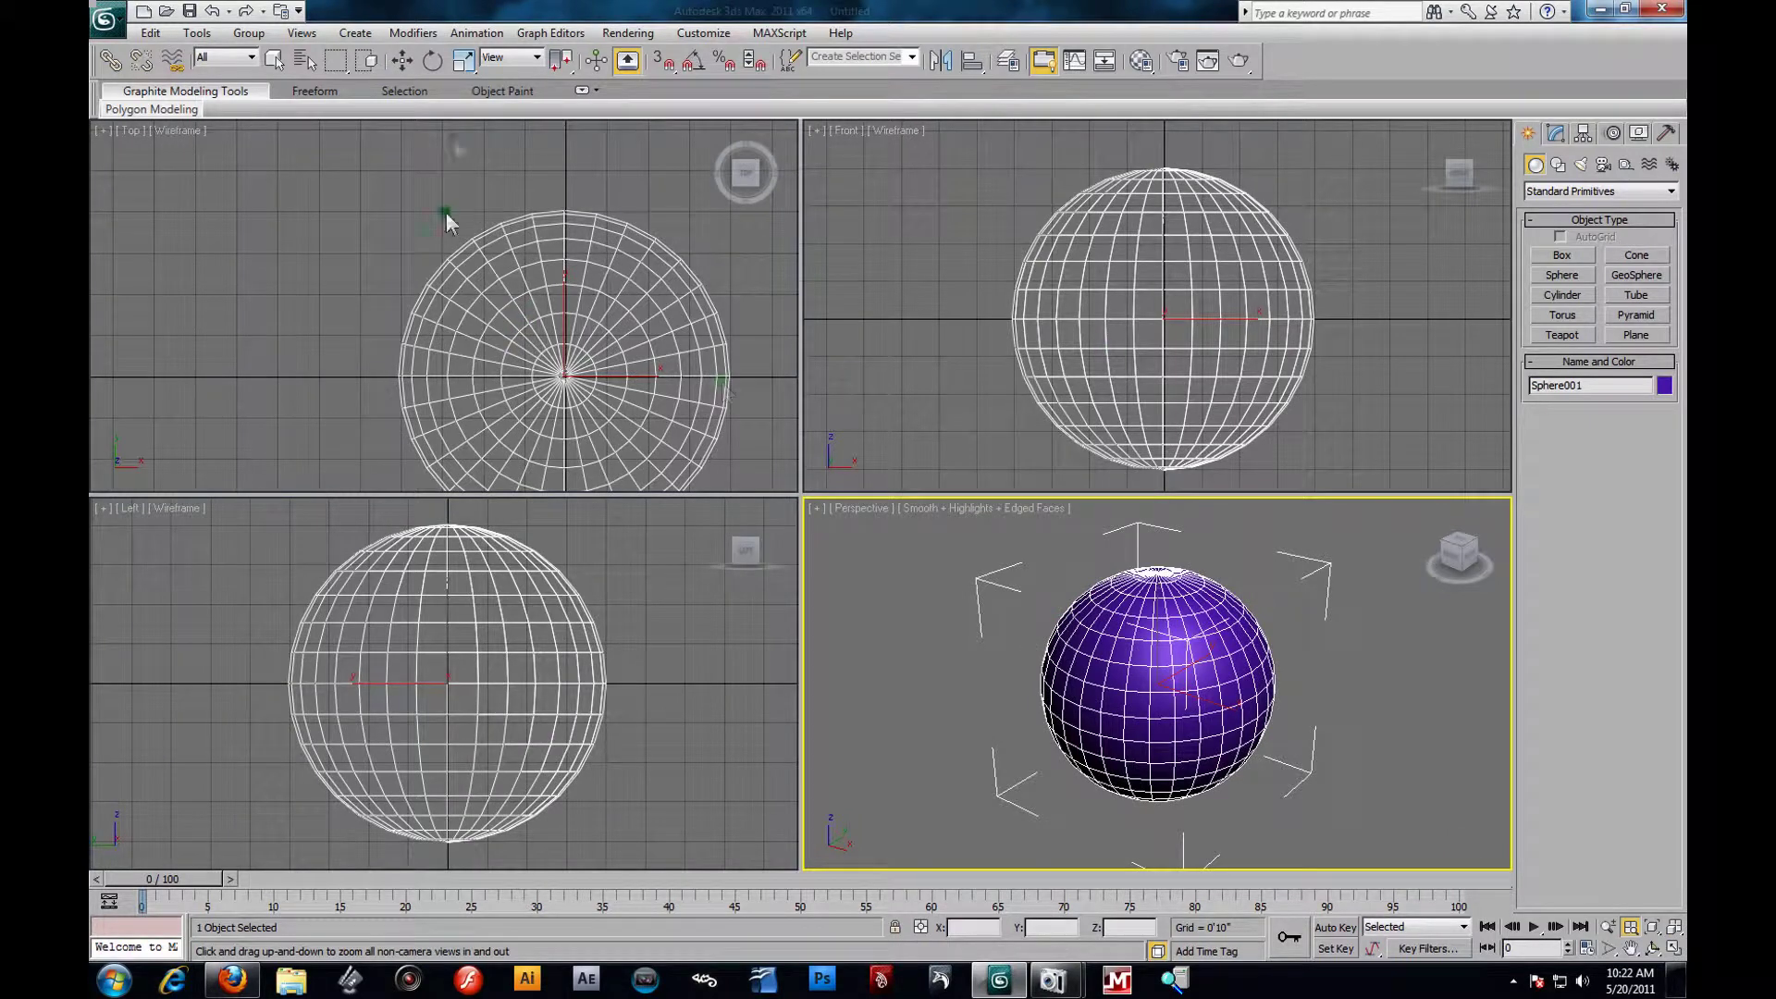
Deselect the sphere with the Move tool active and zoom out the Perspective viewport.
{"action": "left_click", "coordinate": [403, 60]}
{"action": "left_click", "coordinate": [1337, 662]}
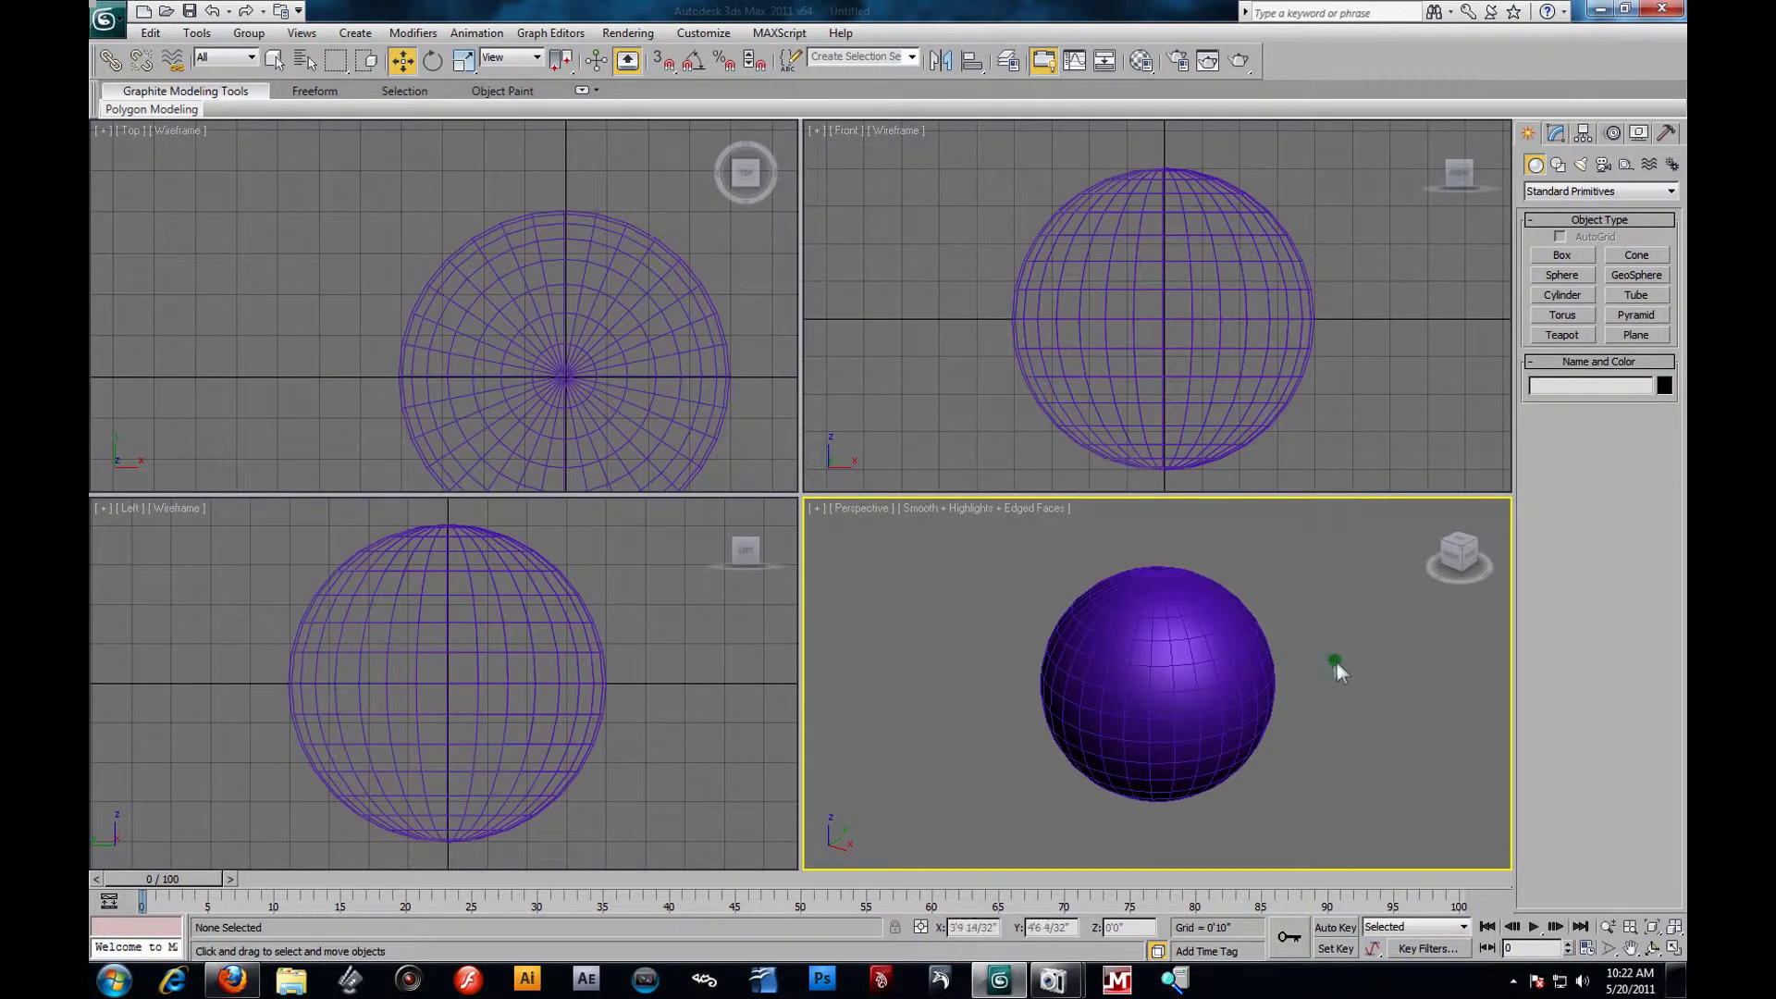
{"action": "scroll", "coordinate": [1336, 660], "scroll_direction": "down", "scroll_amount": 4}
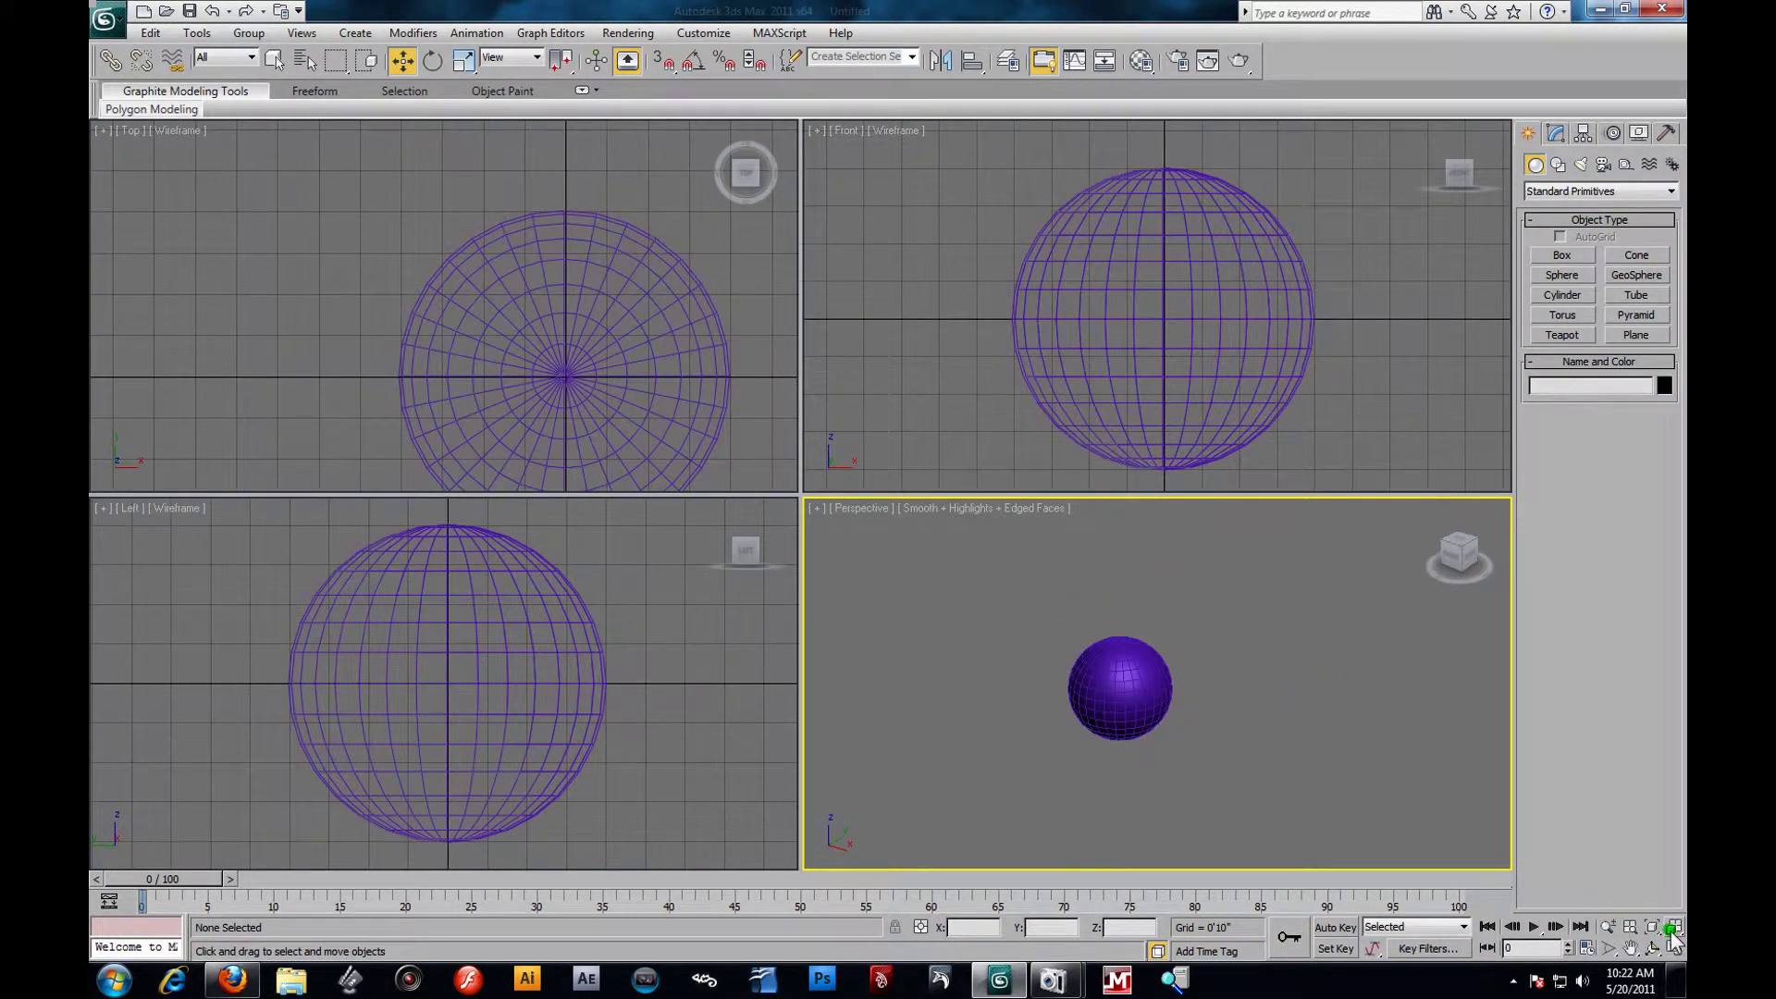
Pan the Perspective, Left and Front viewports with the Pan View tool, and return to the Move tool with Perspective active.
{"action": "left_click", "coordinate": [1630, 949]}
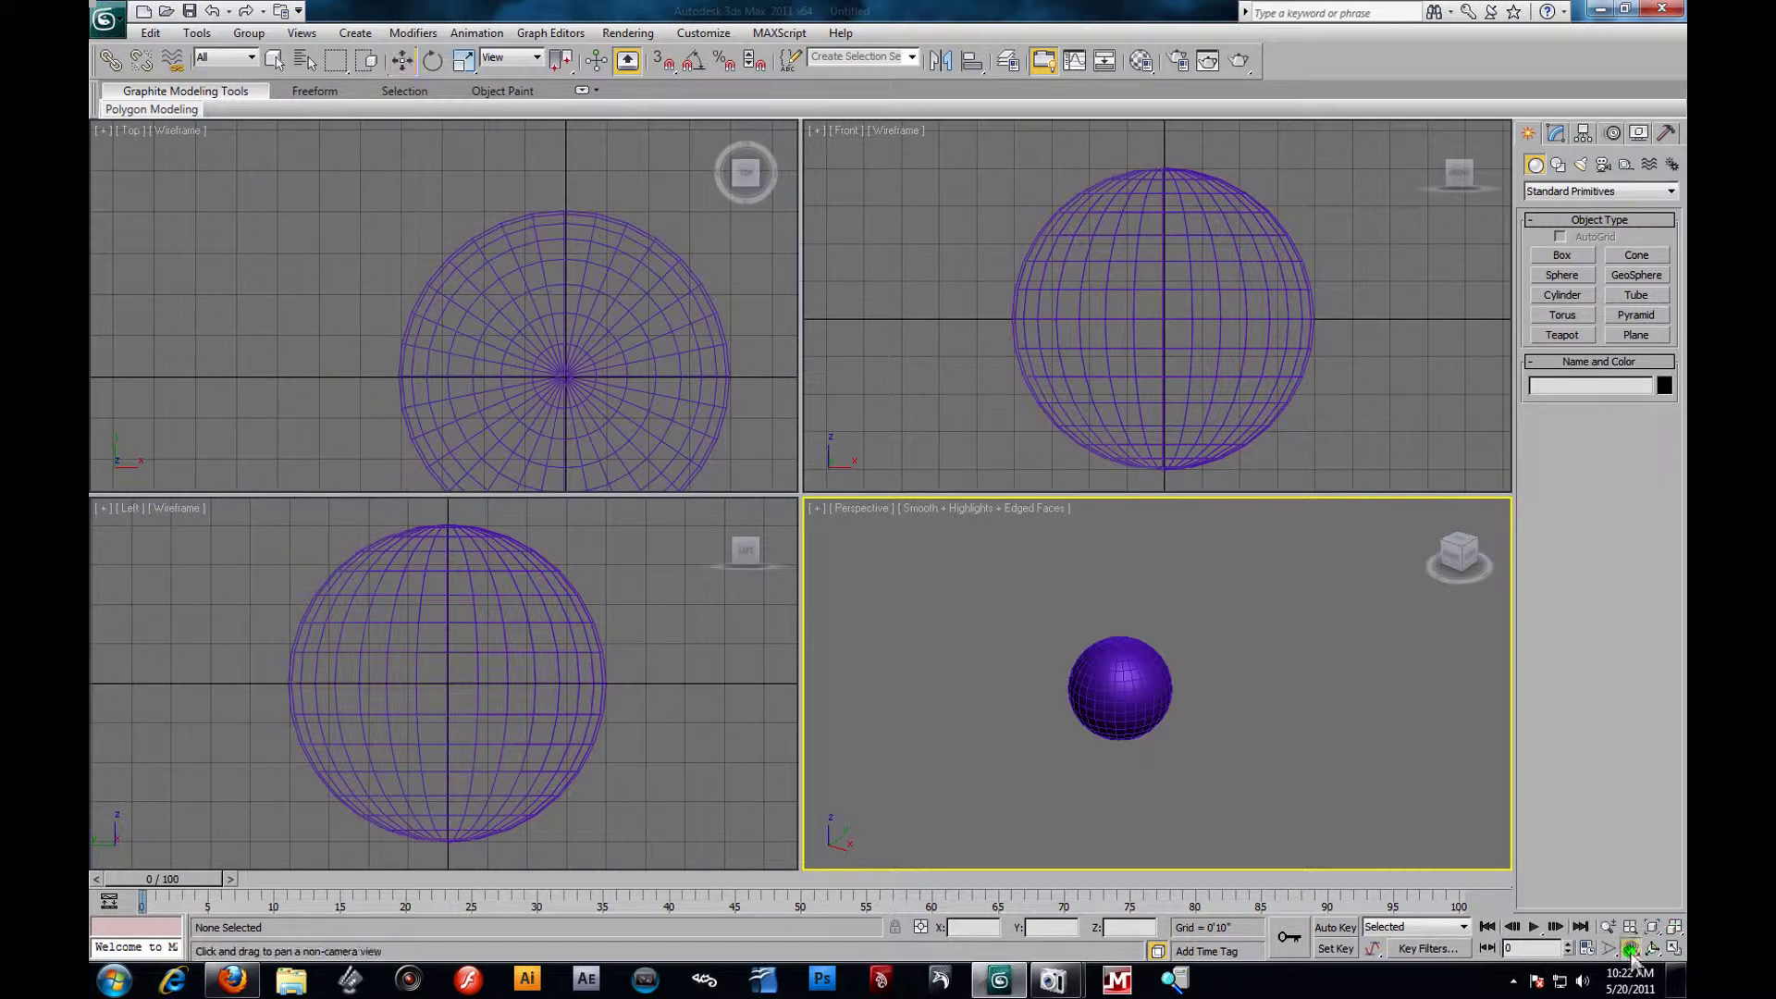
{"action": "left_click_drag", "start_coordinate": [1148, 680], "coordinate": [1210, 705]}
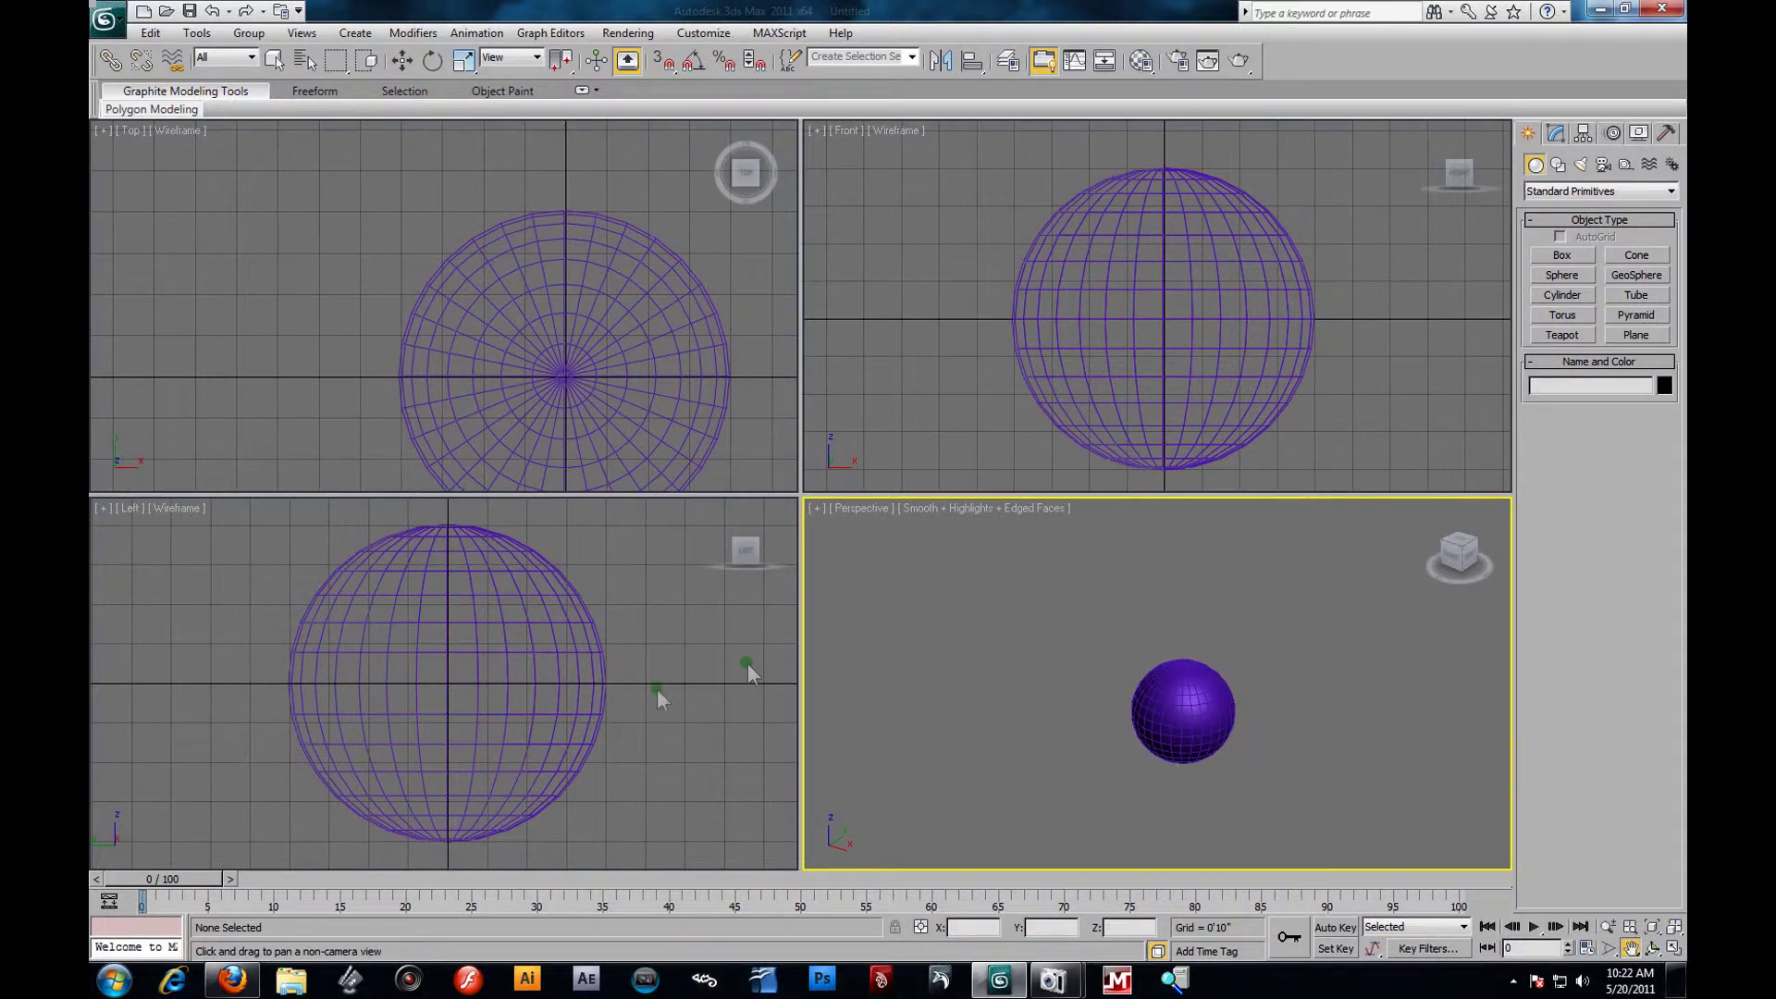
{"action": "left_click_drag", "start_coordinate": [660, 657], "coordinate": [768, 631]}
{"action": "left_click", "coordinate": [1030, 313]}
{"action": "left_click_drag", "start_coordinate": [1030, 312], "coordinate": [1012, 344]}
{"action": "left_click_drag", "start_coordinate": [1199, 655], "coordinate": [1110, 629]}
{"action": "left_click", "coordinate": [1055, 373]}
{"action": "left_click_drag", "start_coordinate": [1062, 366], "coordinate": [888, 222]}
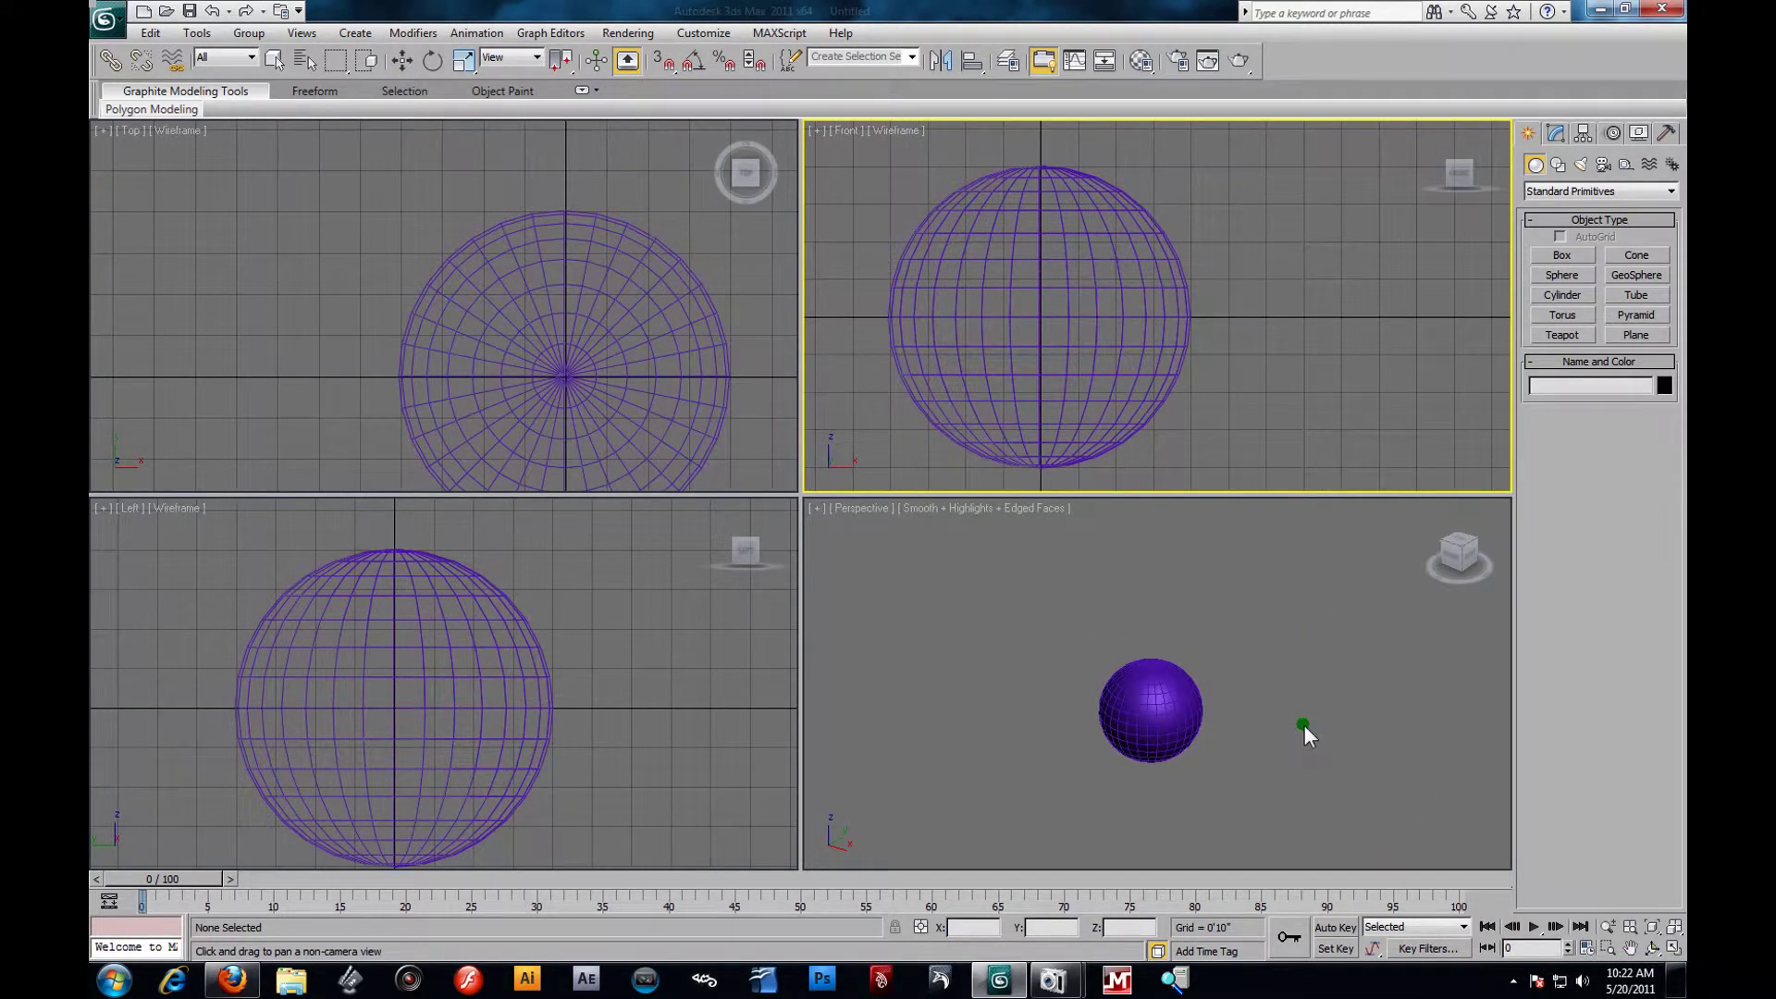
{"action": "left_click", "coordinate": [1304, 723]}
{"action": "key", "text": "w"}
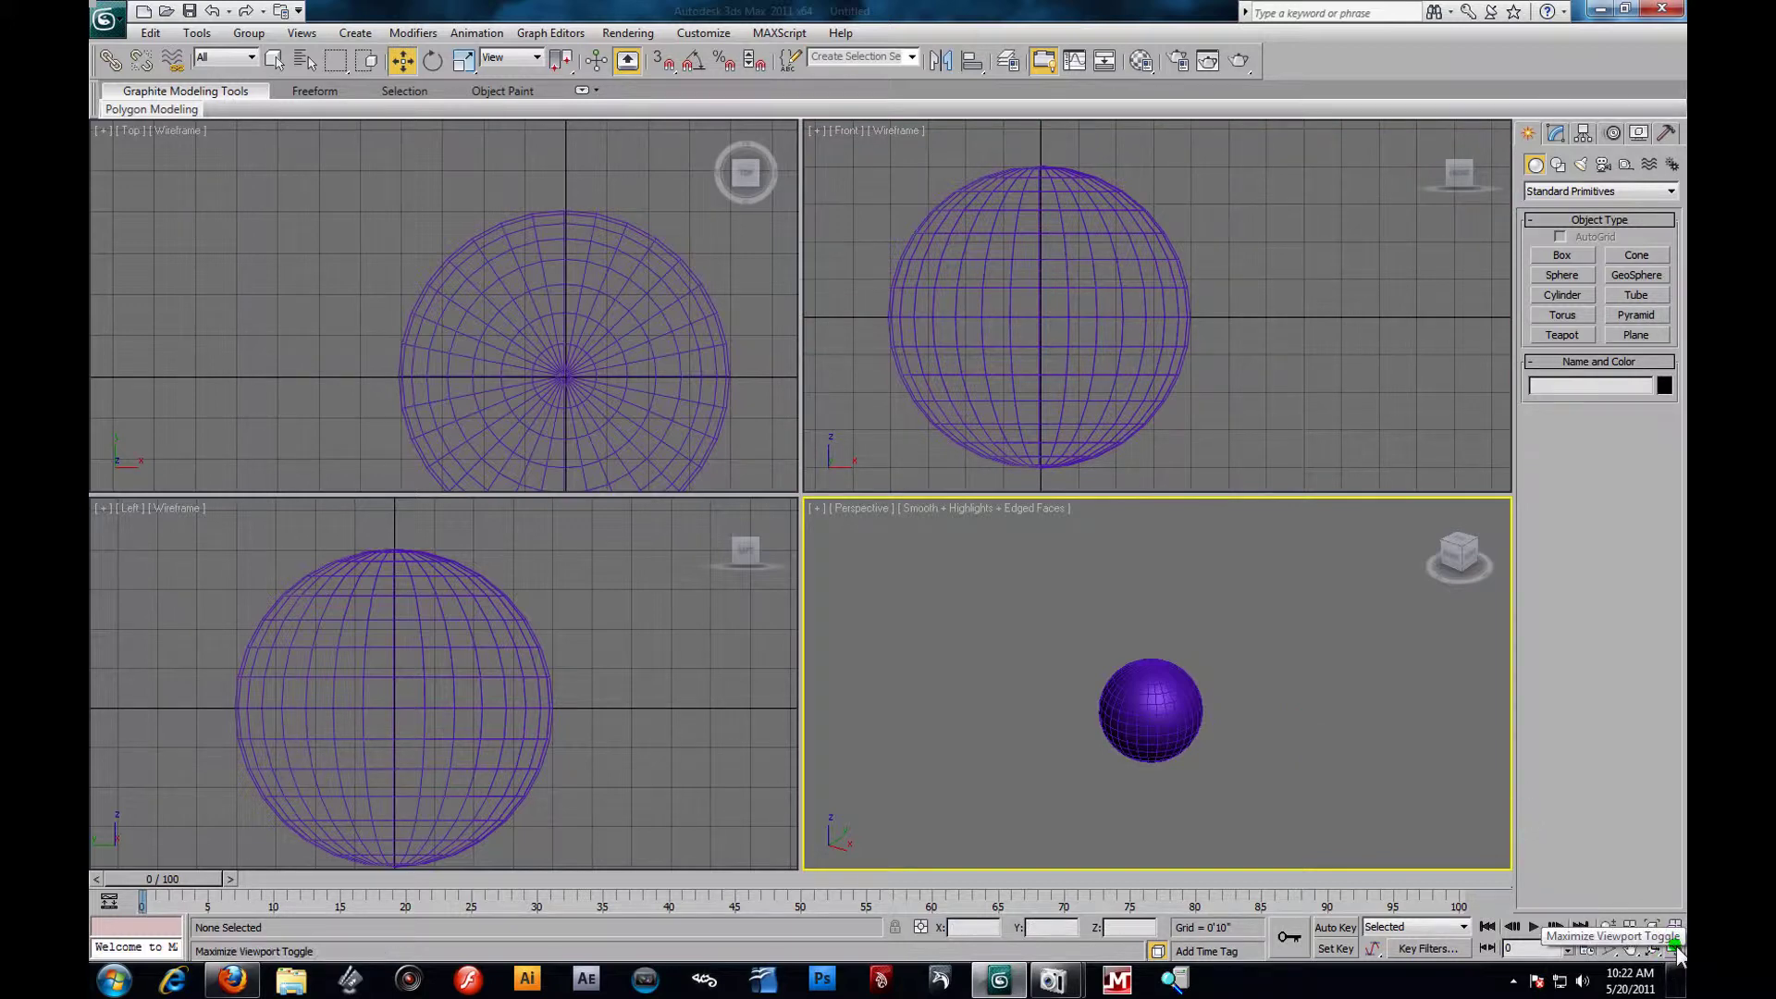
Toggle the Perspective viewport repeatedly between maximized and the four-viewport layout, ending with four viewports and the sphere recentred.
{"action": "left_click", "coordinate": [1675, 947]}
{"action": "left_click", "coordinate": [1676, 947]}
{"action": "left_click", "coordinate": [1675, 947]}
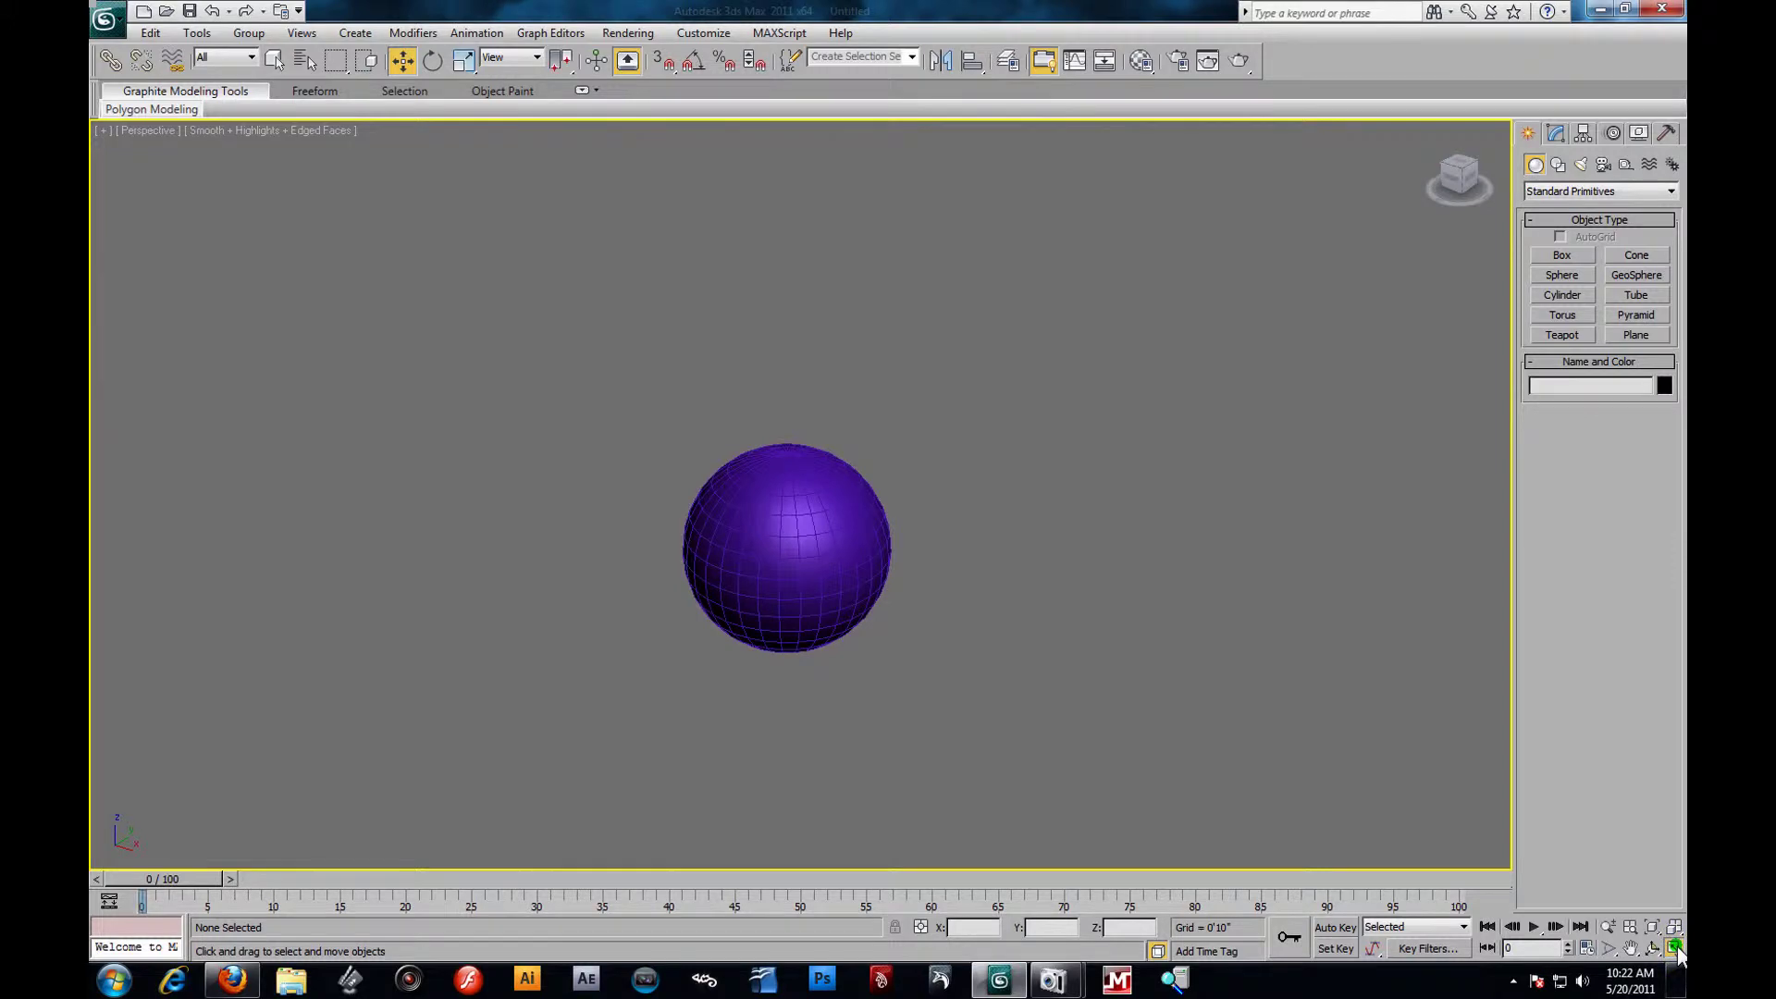
{"action": "left_click", "coordinate": [1676, 947]}
{"action": "scroll", "coordinate": [1171, 725], "scroll_direction": "up", "scroll_amount": 5}
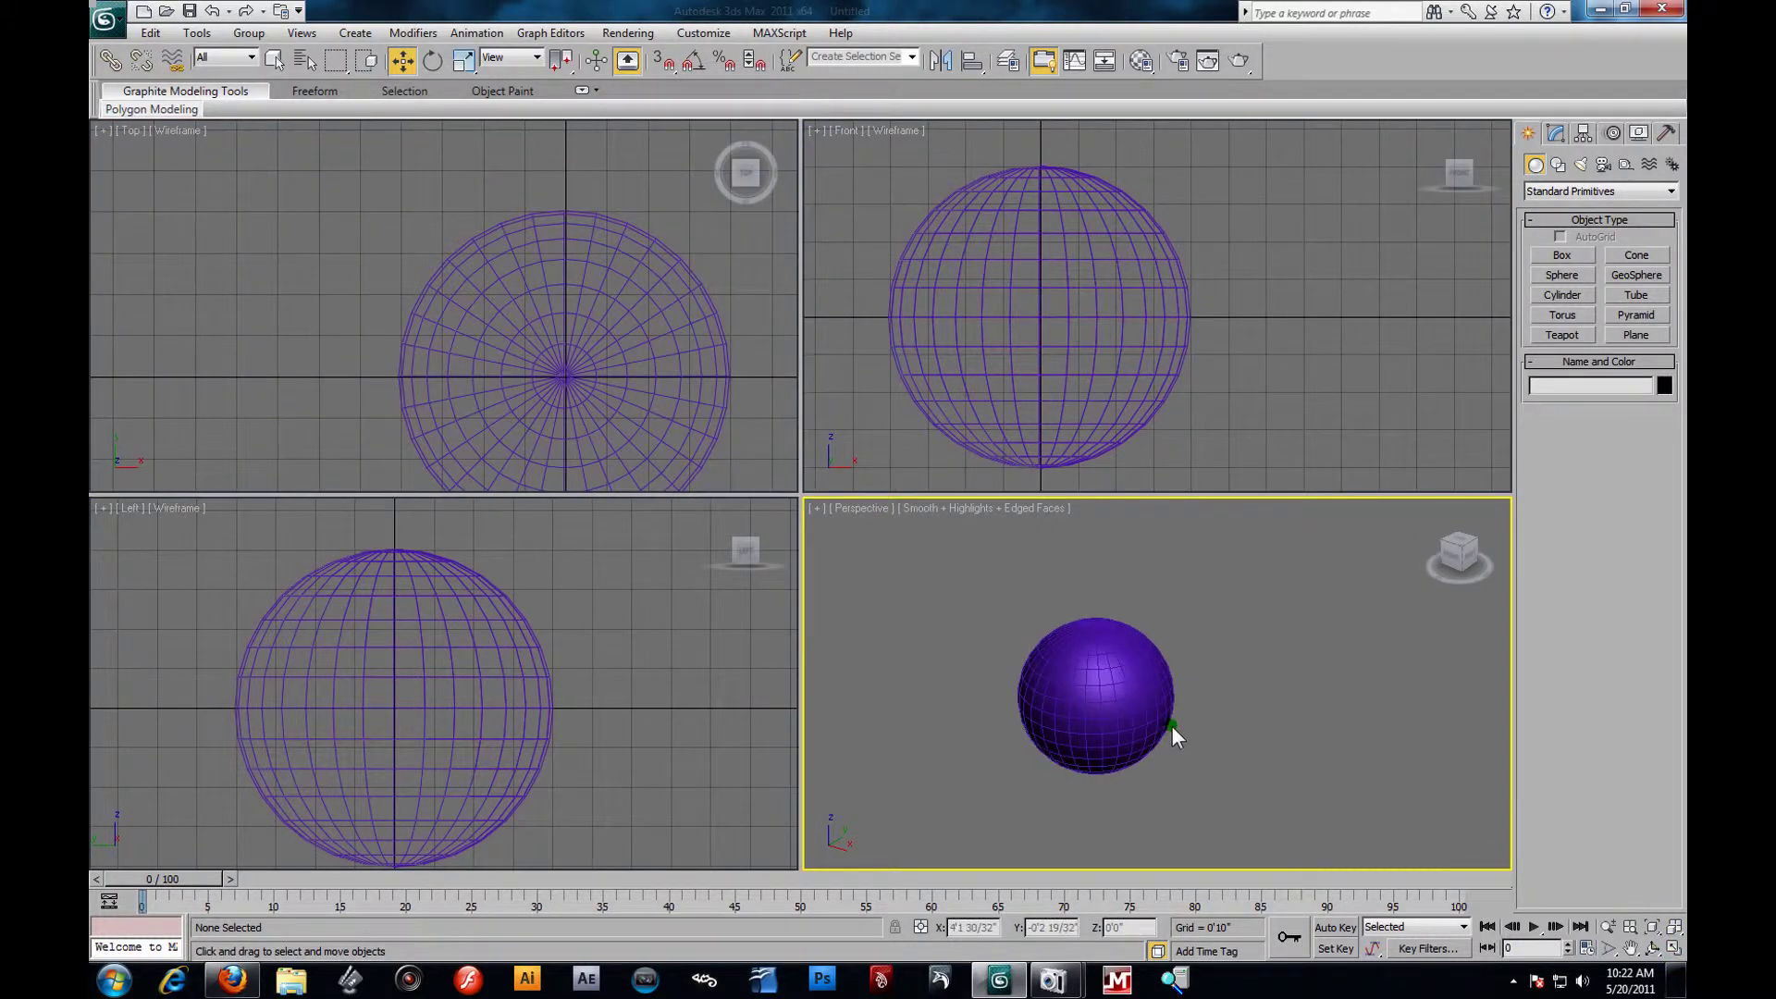
{"action": "middle_click_drag", "start_coordinate": [1175, 737], "coordinate": [1219, 740]}
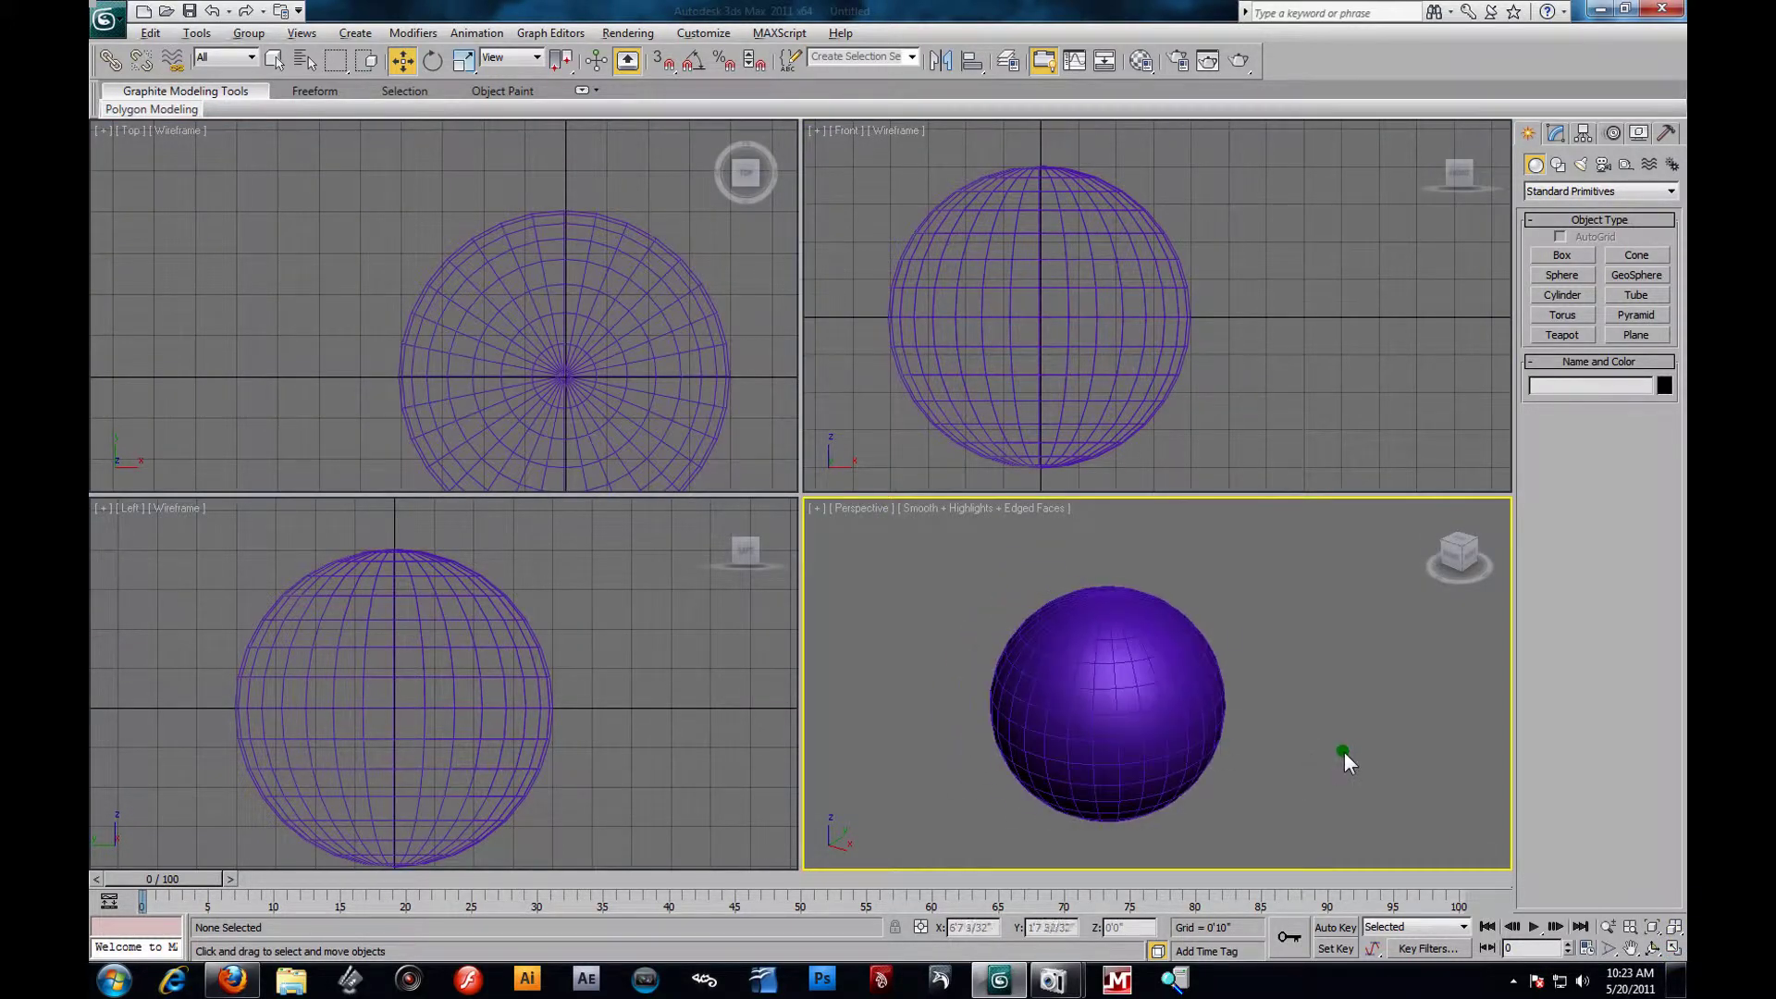
{"action": "key", "text": "alt+w"}
{"action": "key", "text": "alt+w"}
{"action": "key", "text": "alt+w"}
{"action": "key", "text": "alt+w"}
{"action": "key", "text": "alt+w"}
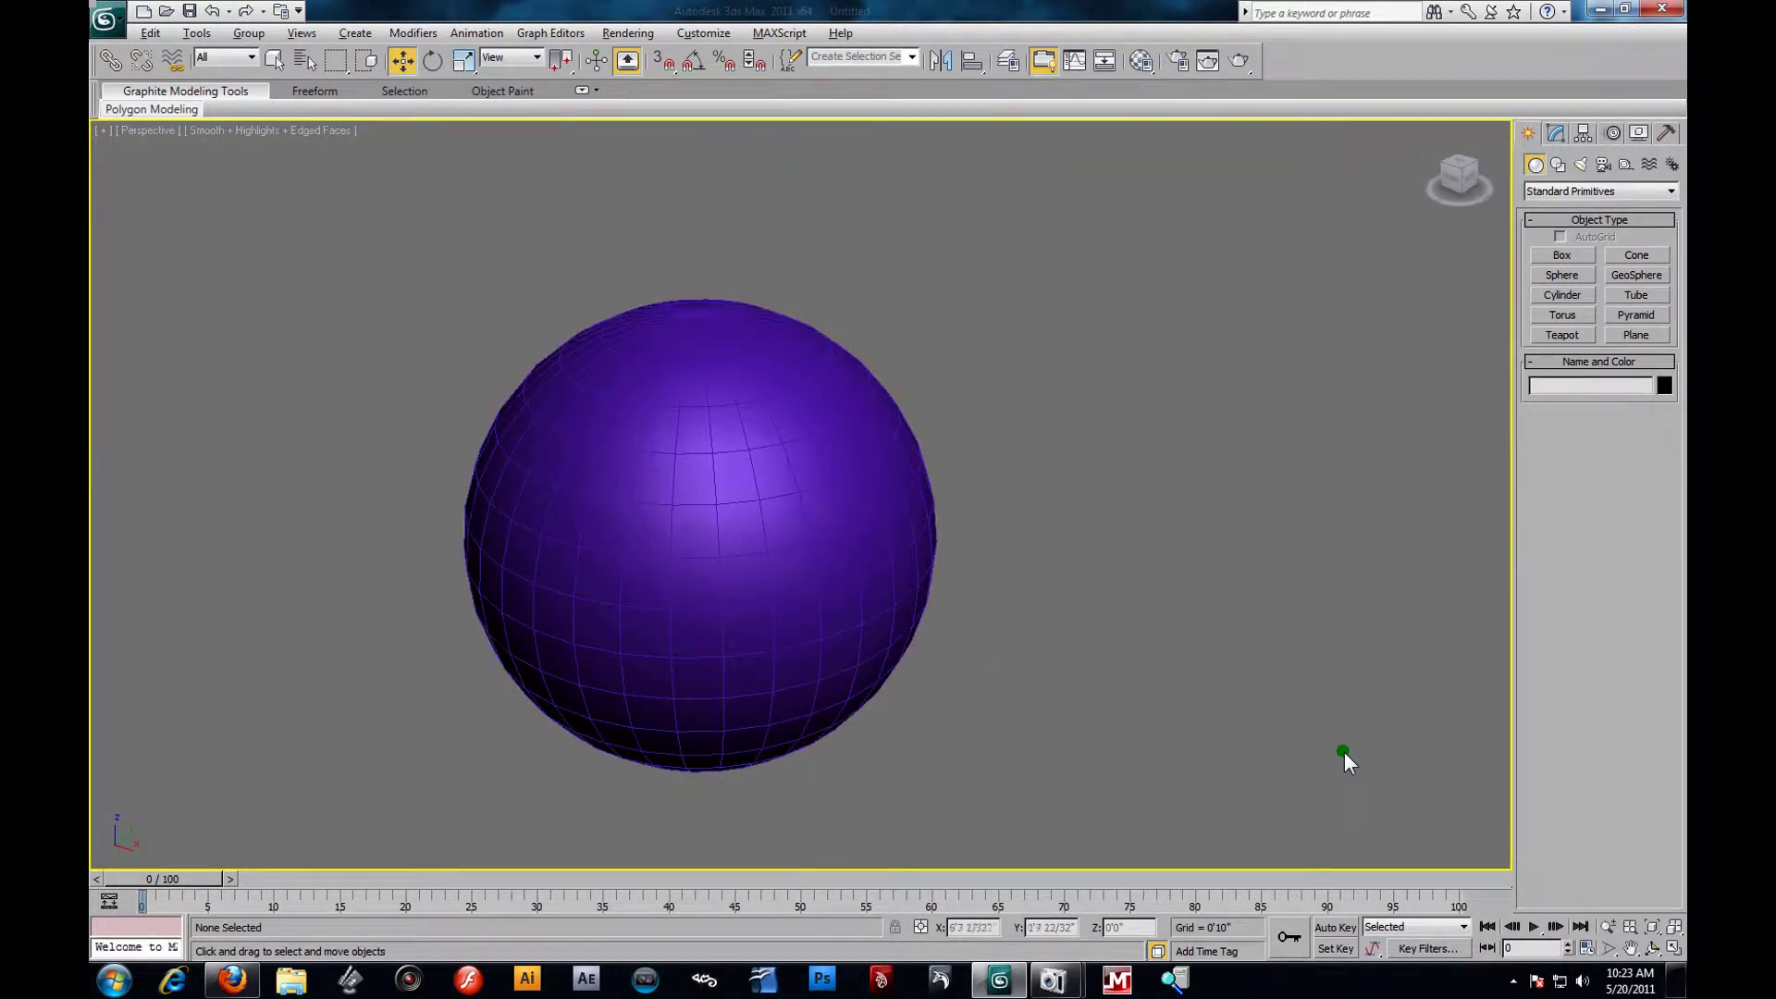
{"action": "key", "text": "alt+w"}
{"action": "middle_click_drag", "start_coordinate": [1091, 717], "coordinate": [1140, 697]}
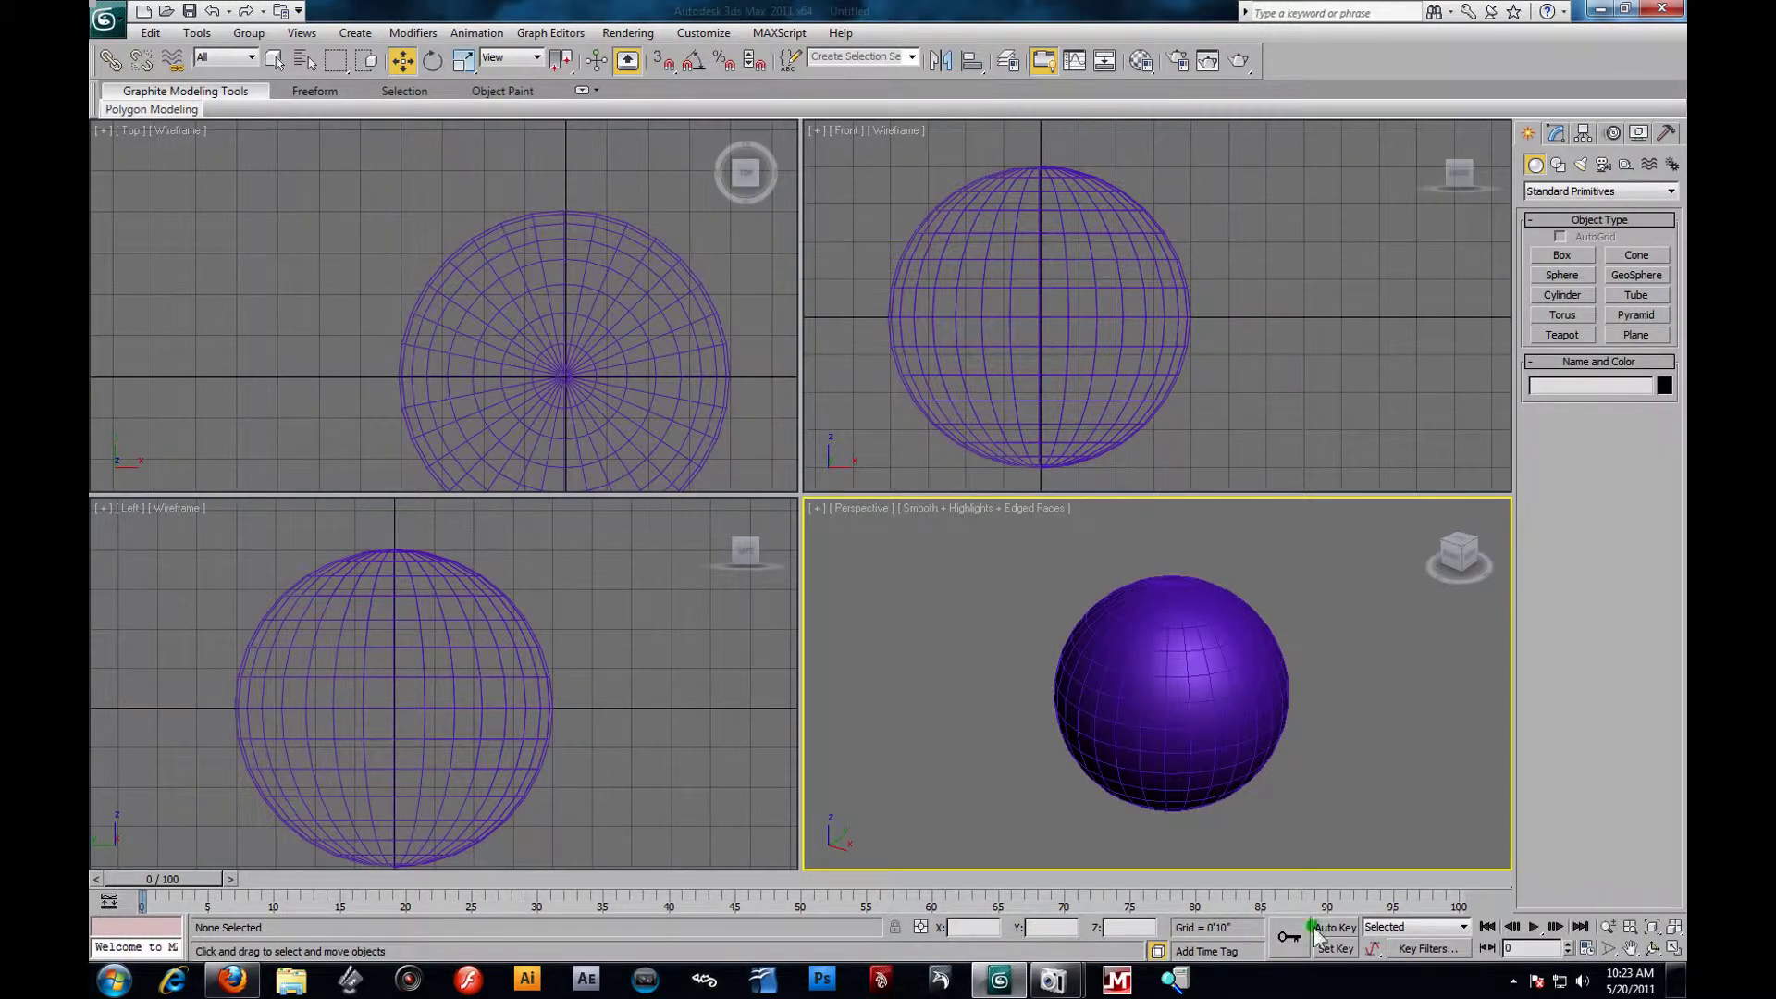
Create a box beside the sphere in the Perspective viewport, about 4'4" long, 4'5" wide and 3'6" high.
{"action": "middle_click_drag", "start_coordinate": [1210, 685], "coordinate": [968, 662]}
{"action": "left_click", "coordinate": [1562, 255]}
{"action": "left_click_drag", "start_coordinate": [1242, 727], "coordinate": [1320, 864]}
{"action": "left_click", "coordinate": [1320, 712]}
Convert the box to an Editable Poly.
{"action": "left_click", "coordinate": [1562, 135]}
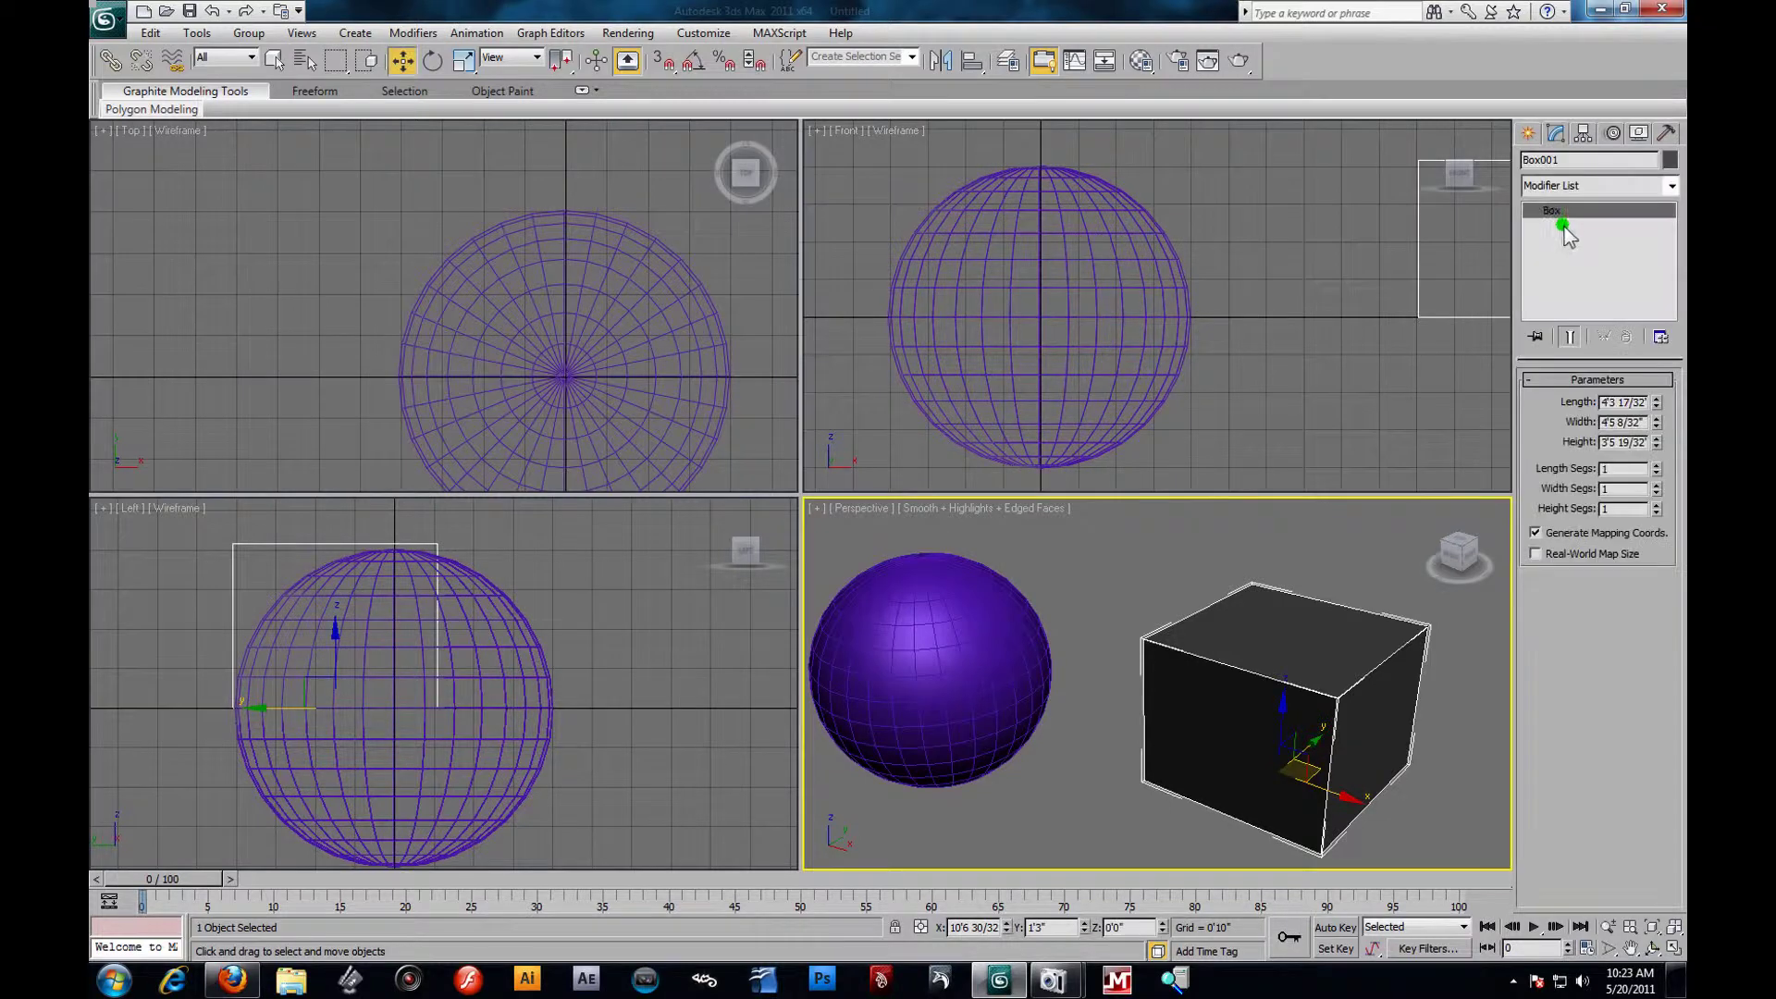
{"action": "right_click", "coordinate": [1566, 212]}
{"action": "left_click", "coordinate": [1611, 361]}
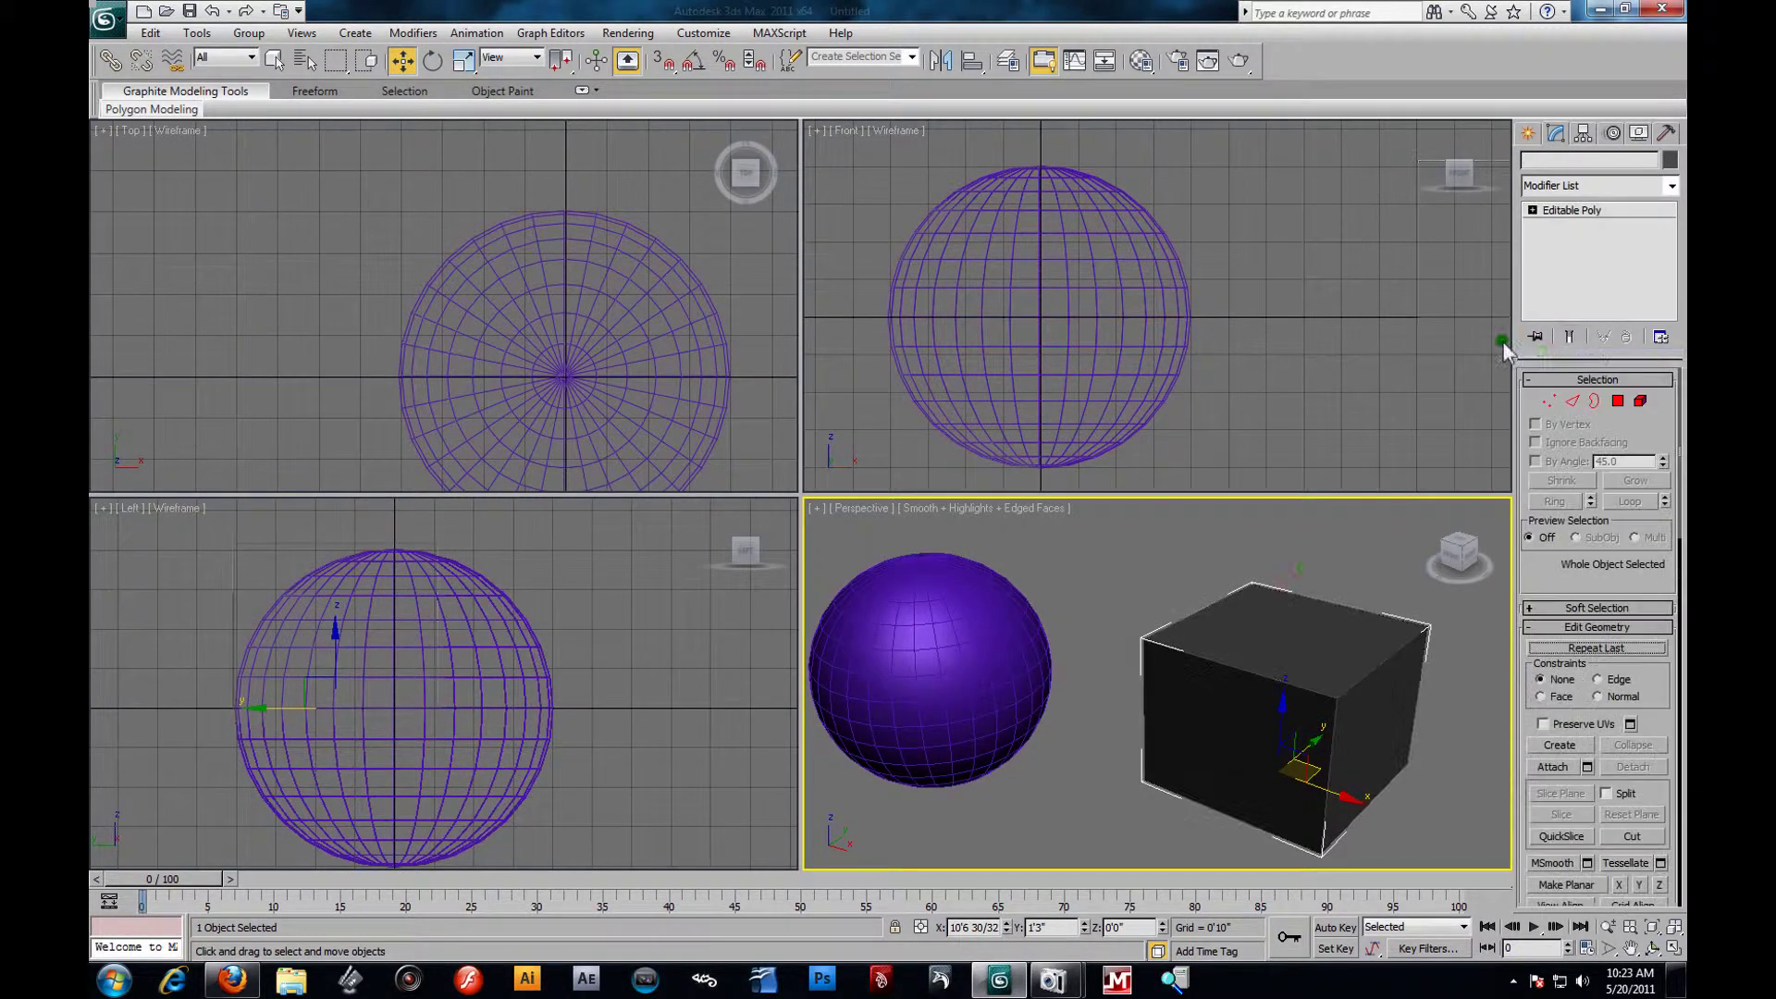
{"action": "middle_click_drag", "start_coordinate": [1341, 751], "coordinate": [1230, 736]}
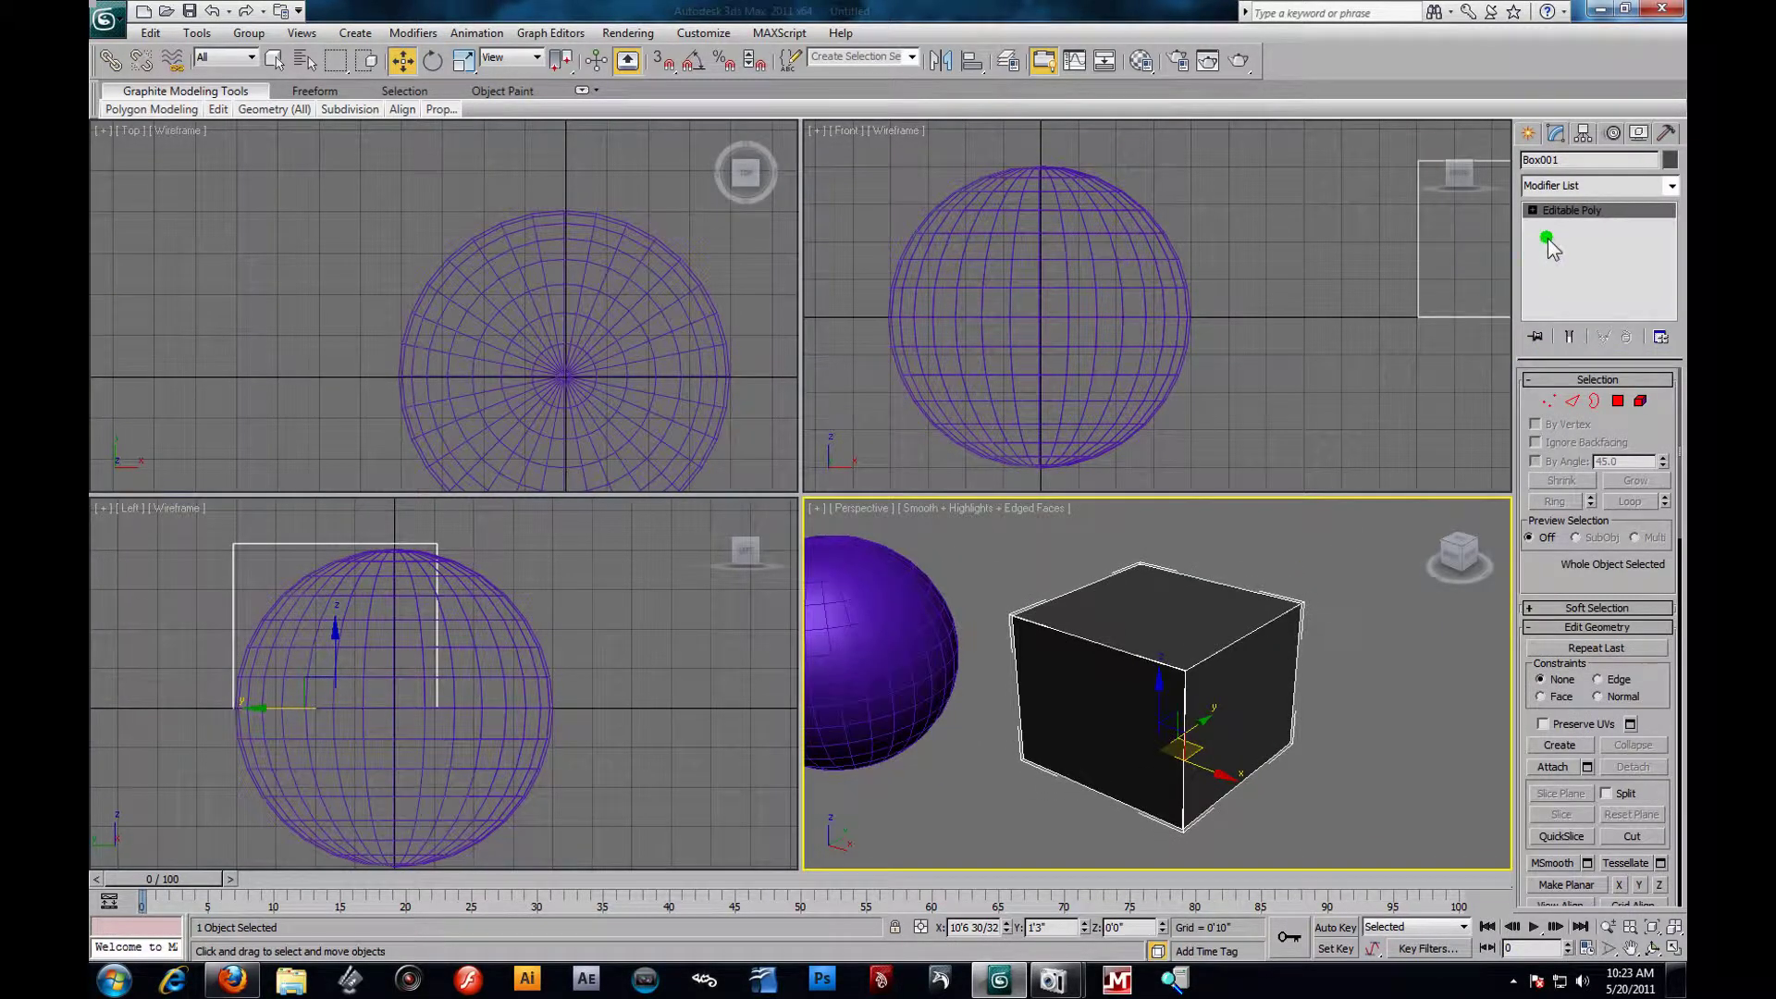
Go through the box's Vertex, Edge, Border, Polygon and Element sub-object levels, and return to the whole-object level.
{"action": "left_click", "coordinate": [1531, 210]}
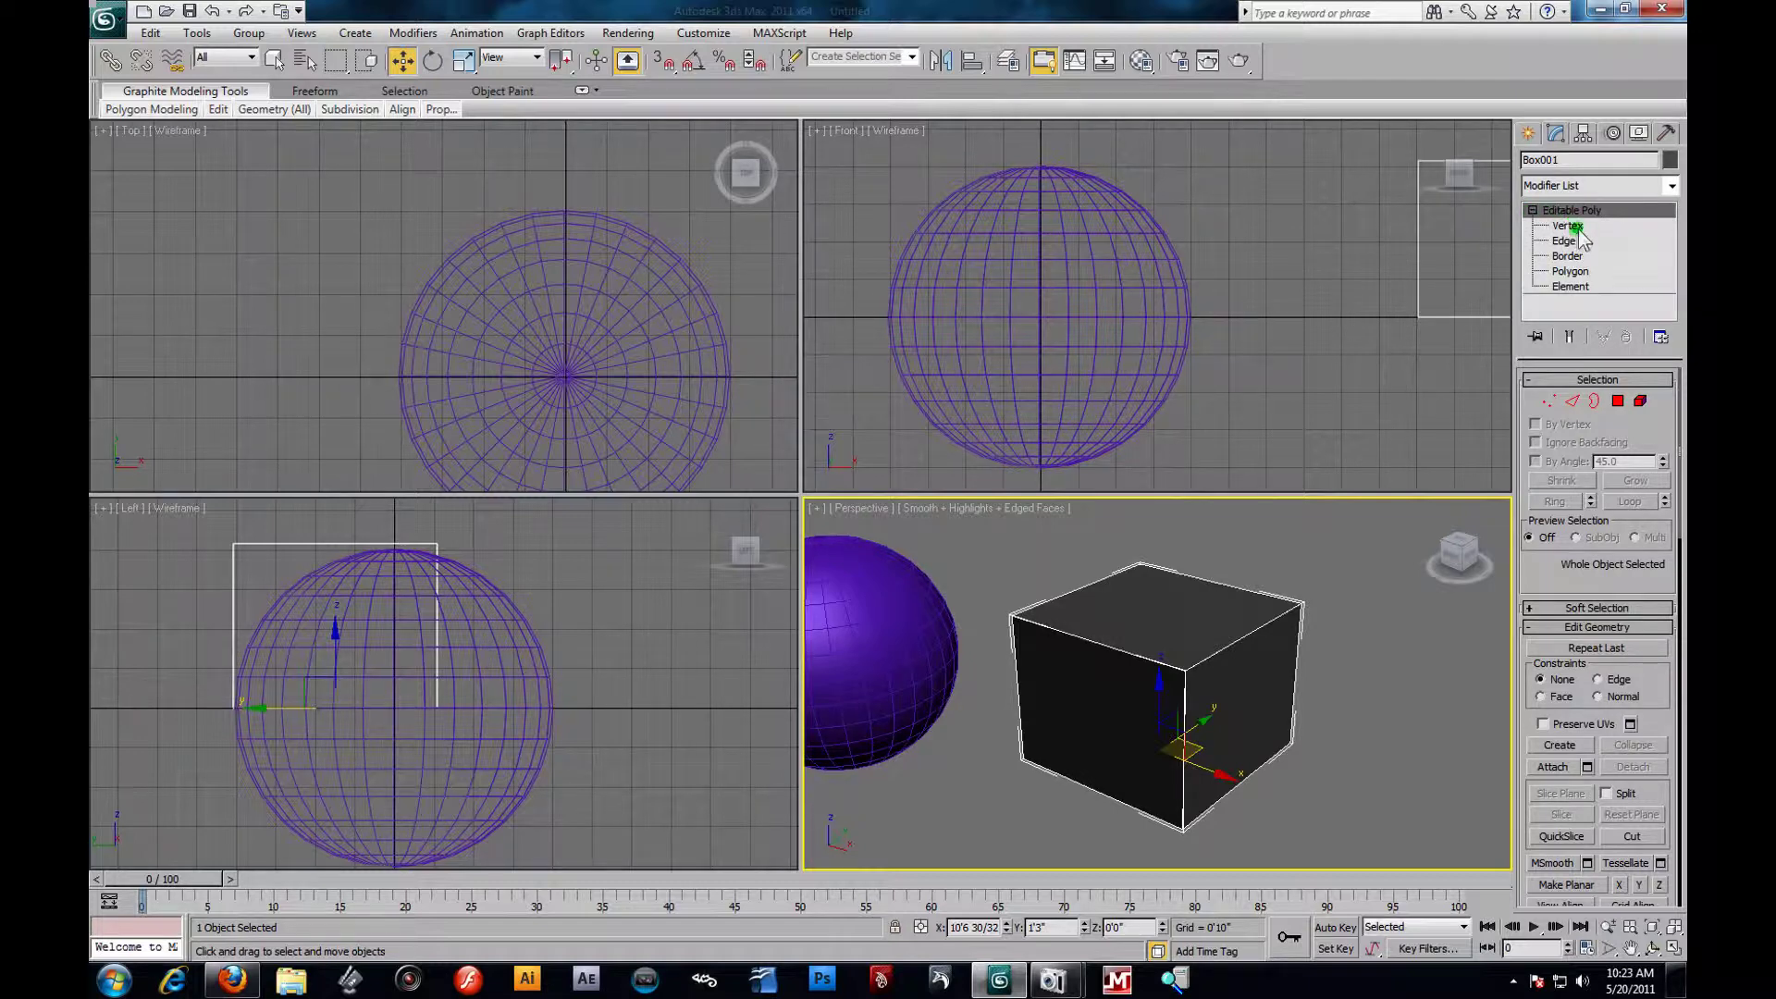
{"action": "left_click", "coordinate": [1580, 225]}
{"action": "left_click", "coordinate": [1582, 241]}
{"action": "left_click", "coordinate": [1580, 256]}
{"action": "left_click", "coordinate": [1583, 271]}
{"action": "left_click", "coordinate": [1580, 287]}
{"action": "left_click", "coordinate": [1531, 211]}
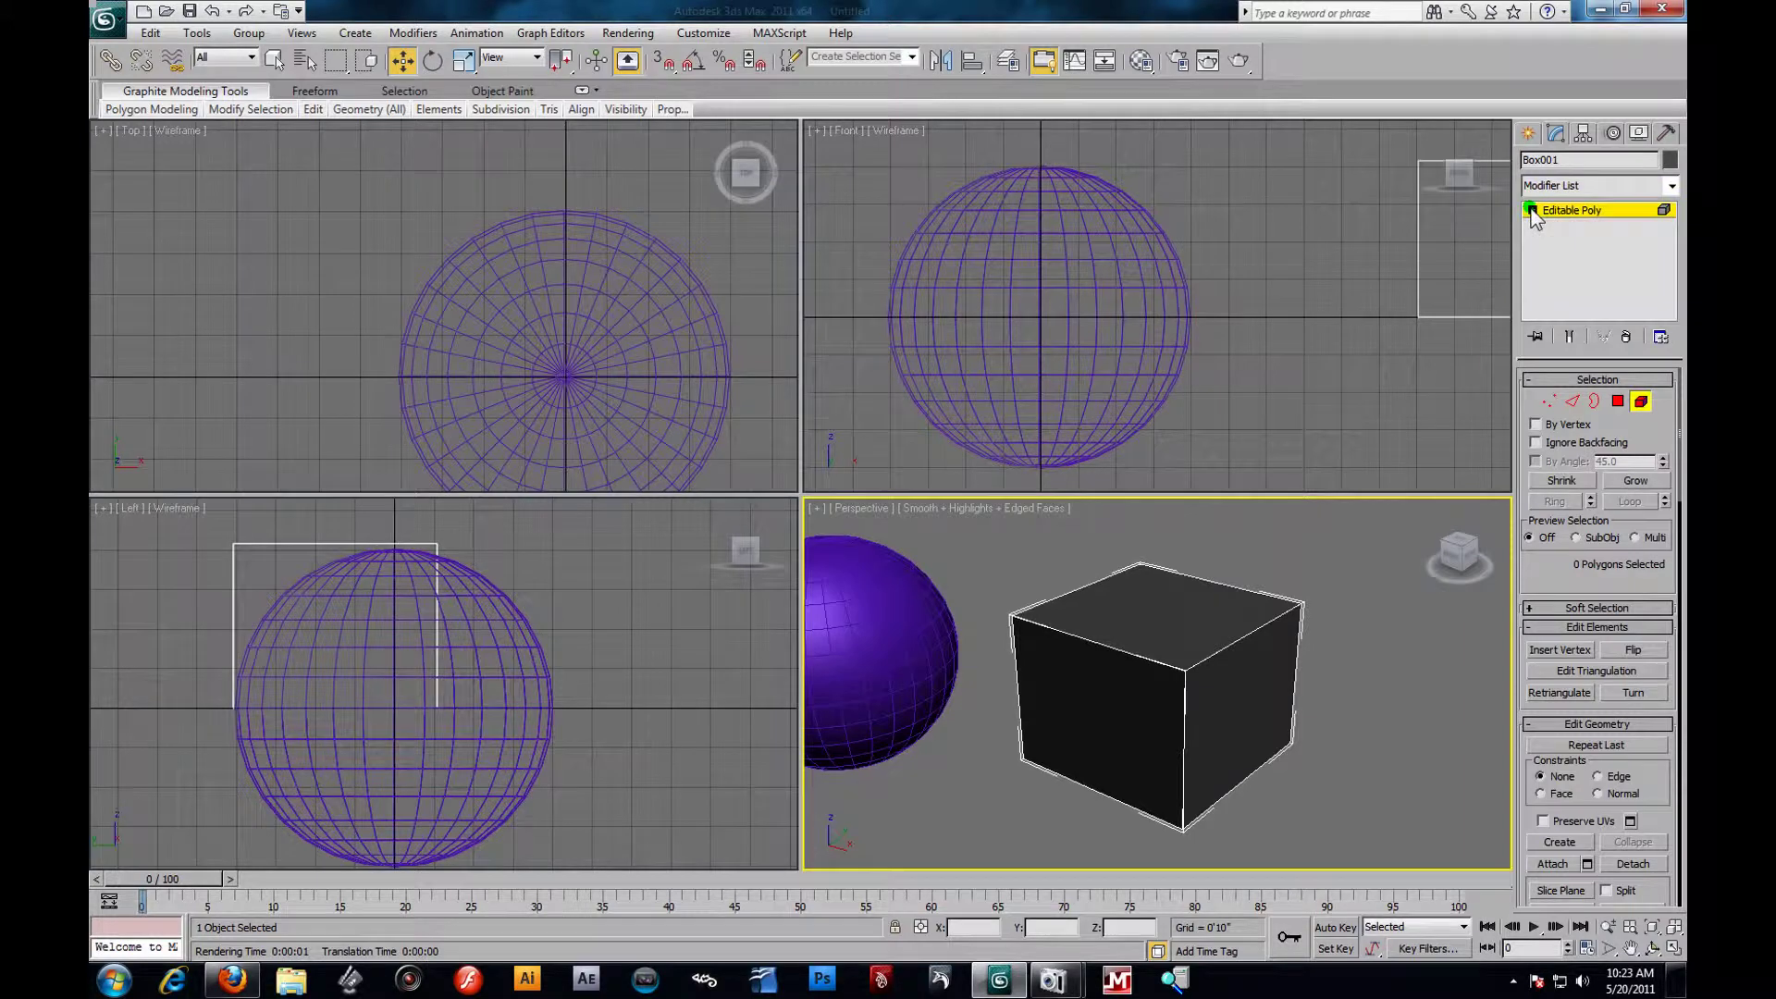
{"action": "left_click", "coordinate": [1584, 211]}
Deselect the box and maximize the Perspective viewport.
{"action": "left_click", "coordinate": [1347, 738]}
{"action": "left_click", "coordinate": [1190, 690]}
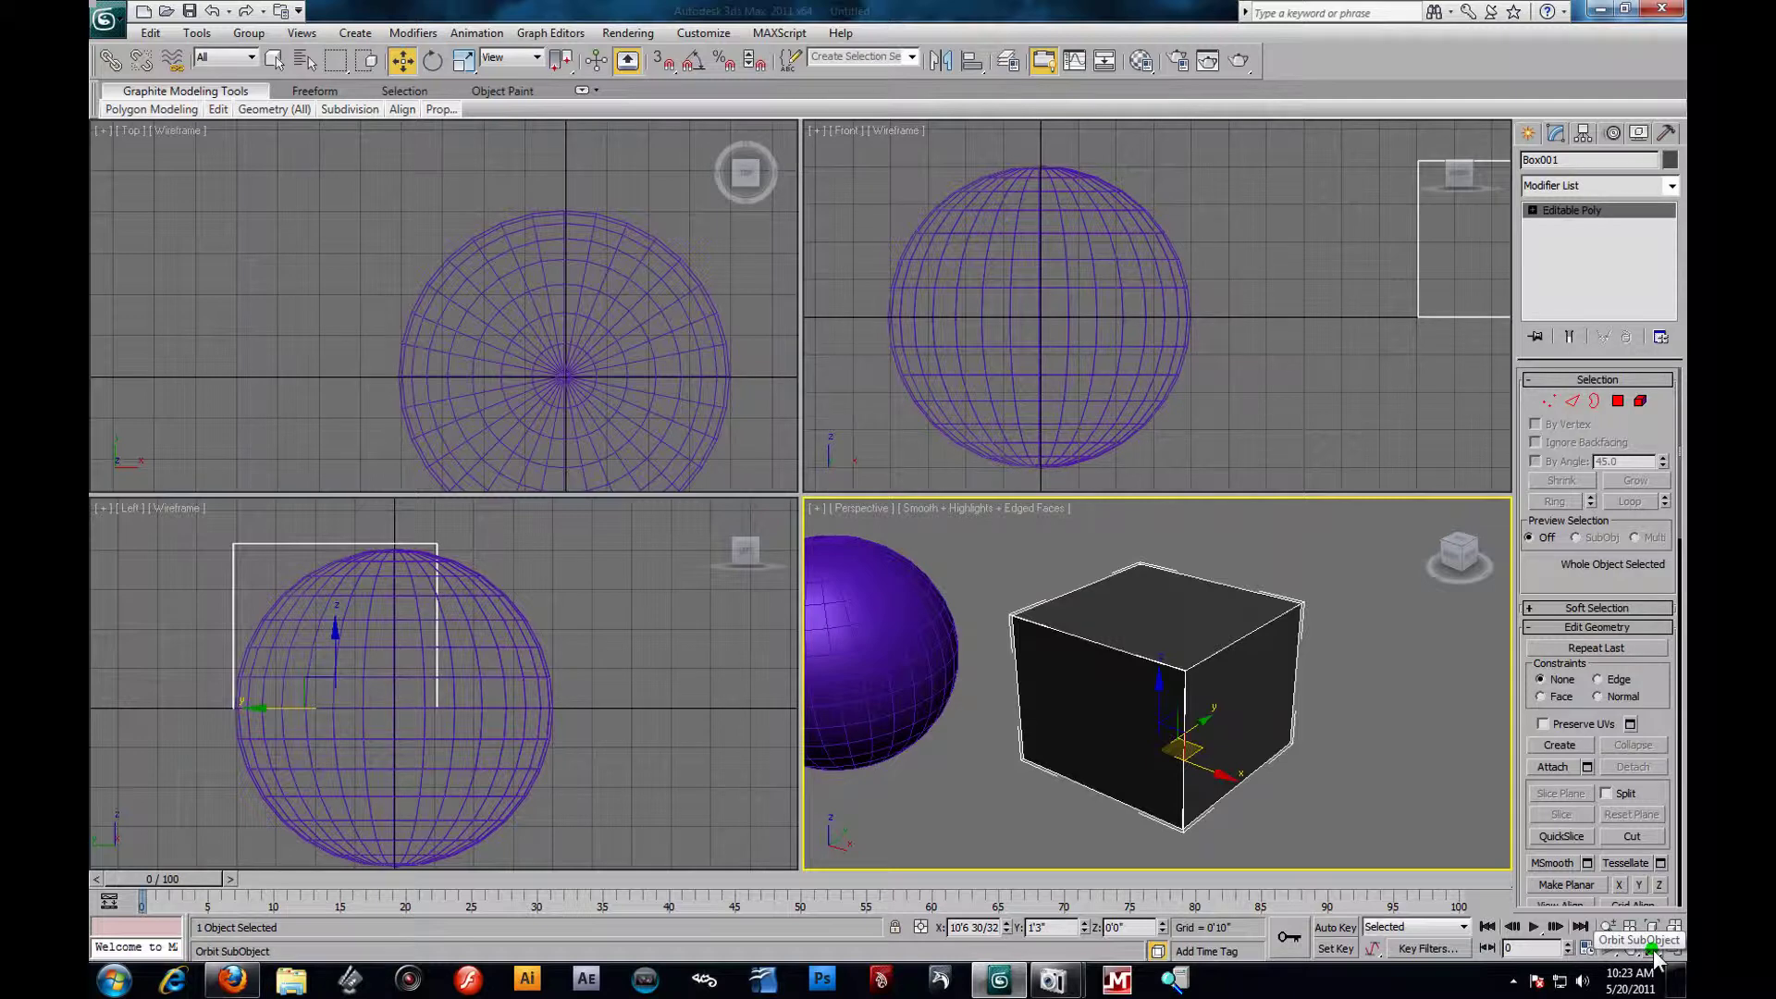
{"action": "left_click", "coordinate": [1346, 753]}
{"action": "key", "text": "alt+w"}
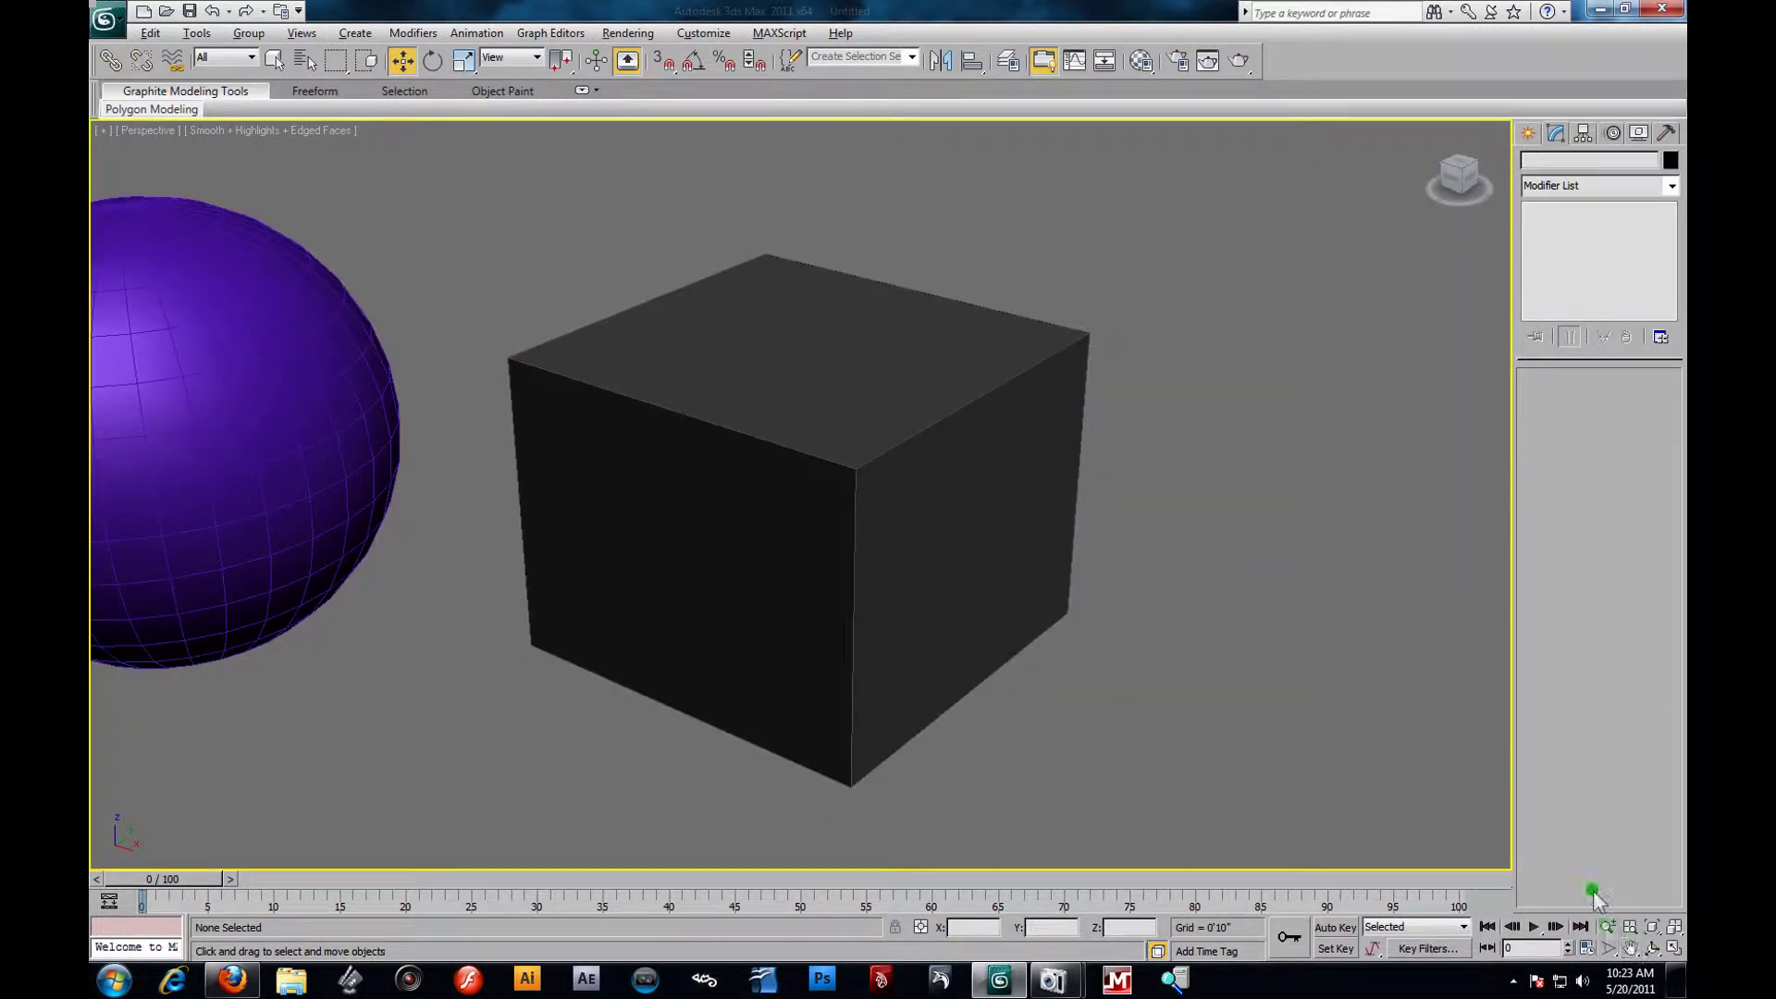
Orbit the Perspective view with nothing selected, and return to the Move tool.
{"action": "left_click", "coordinate": [1652, 950]}
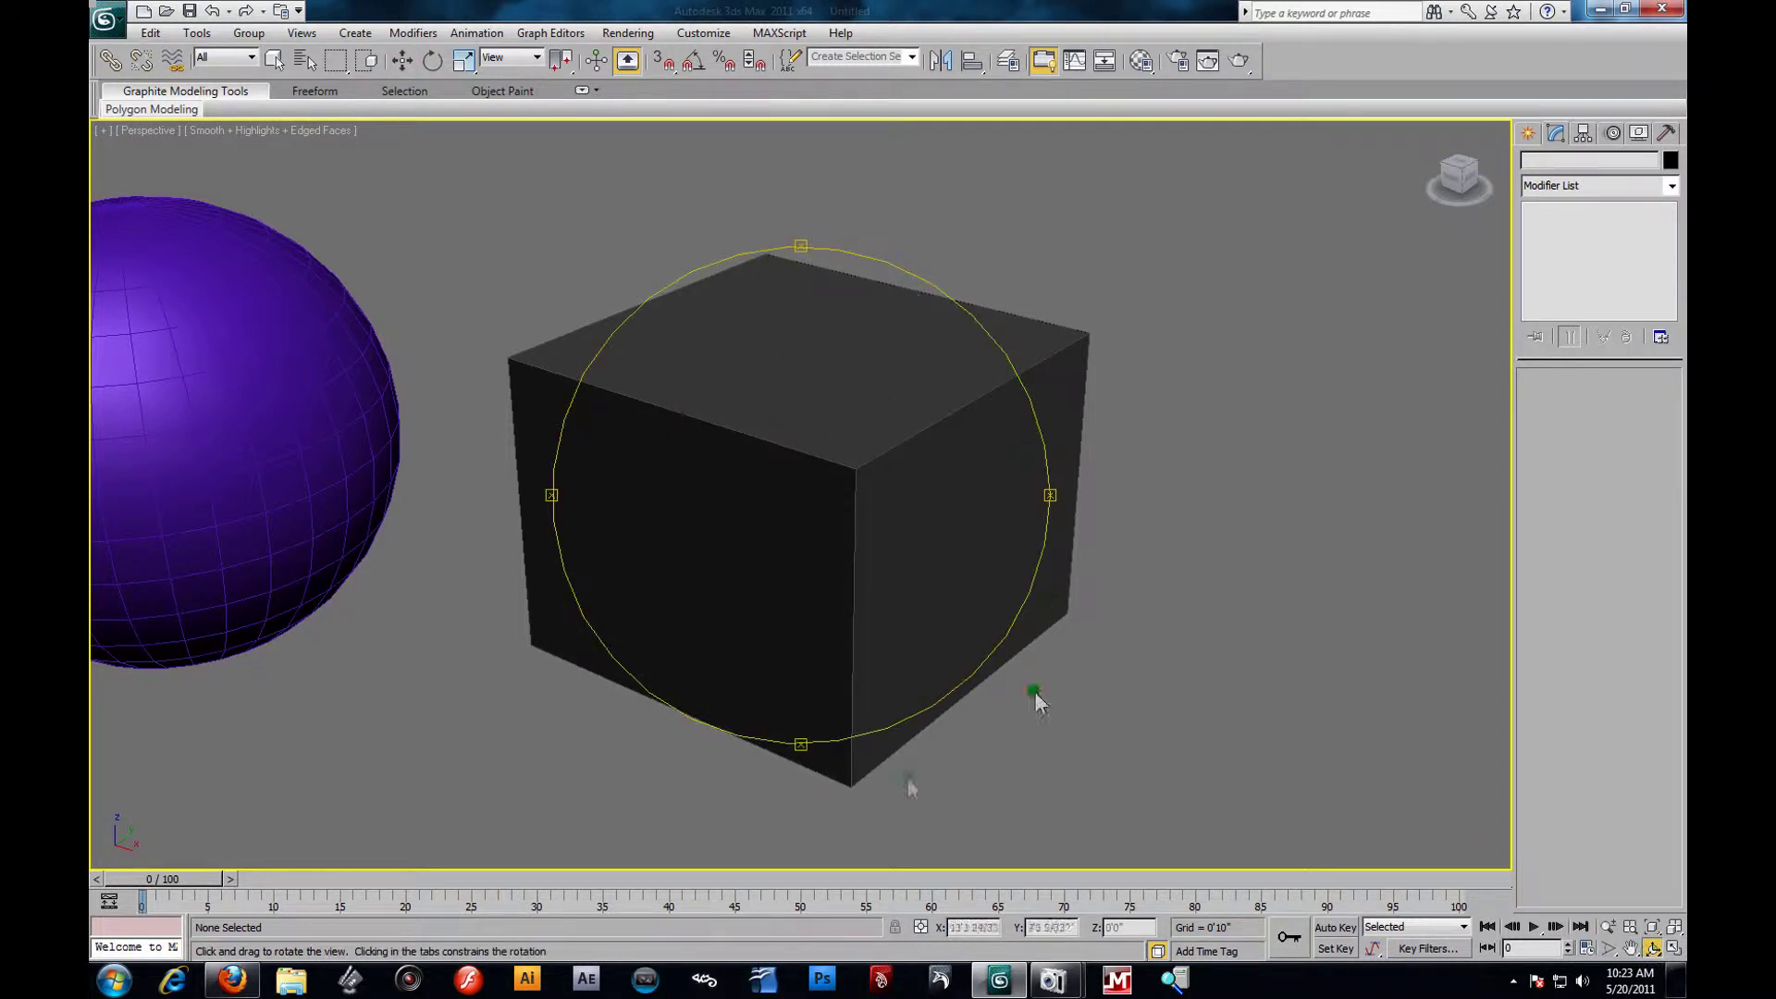
{"action": "left_click_drag", "start_coordinate": [774, 535], "coordinate": [1091, 514]}
{"action": "left_click", "coordinate": [402, 60]}
Select the box and orbit the Perspective view around it, returning to the Move tool.
{"action": "left_click", "coordinate": [1066, 489]}
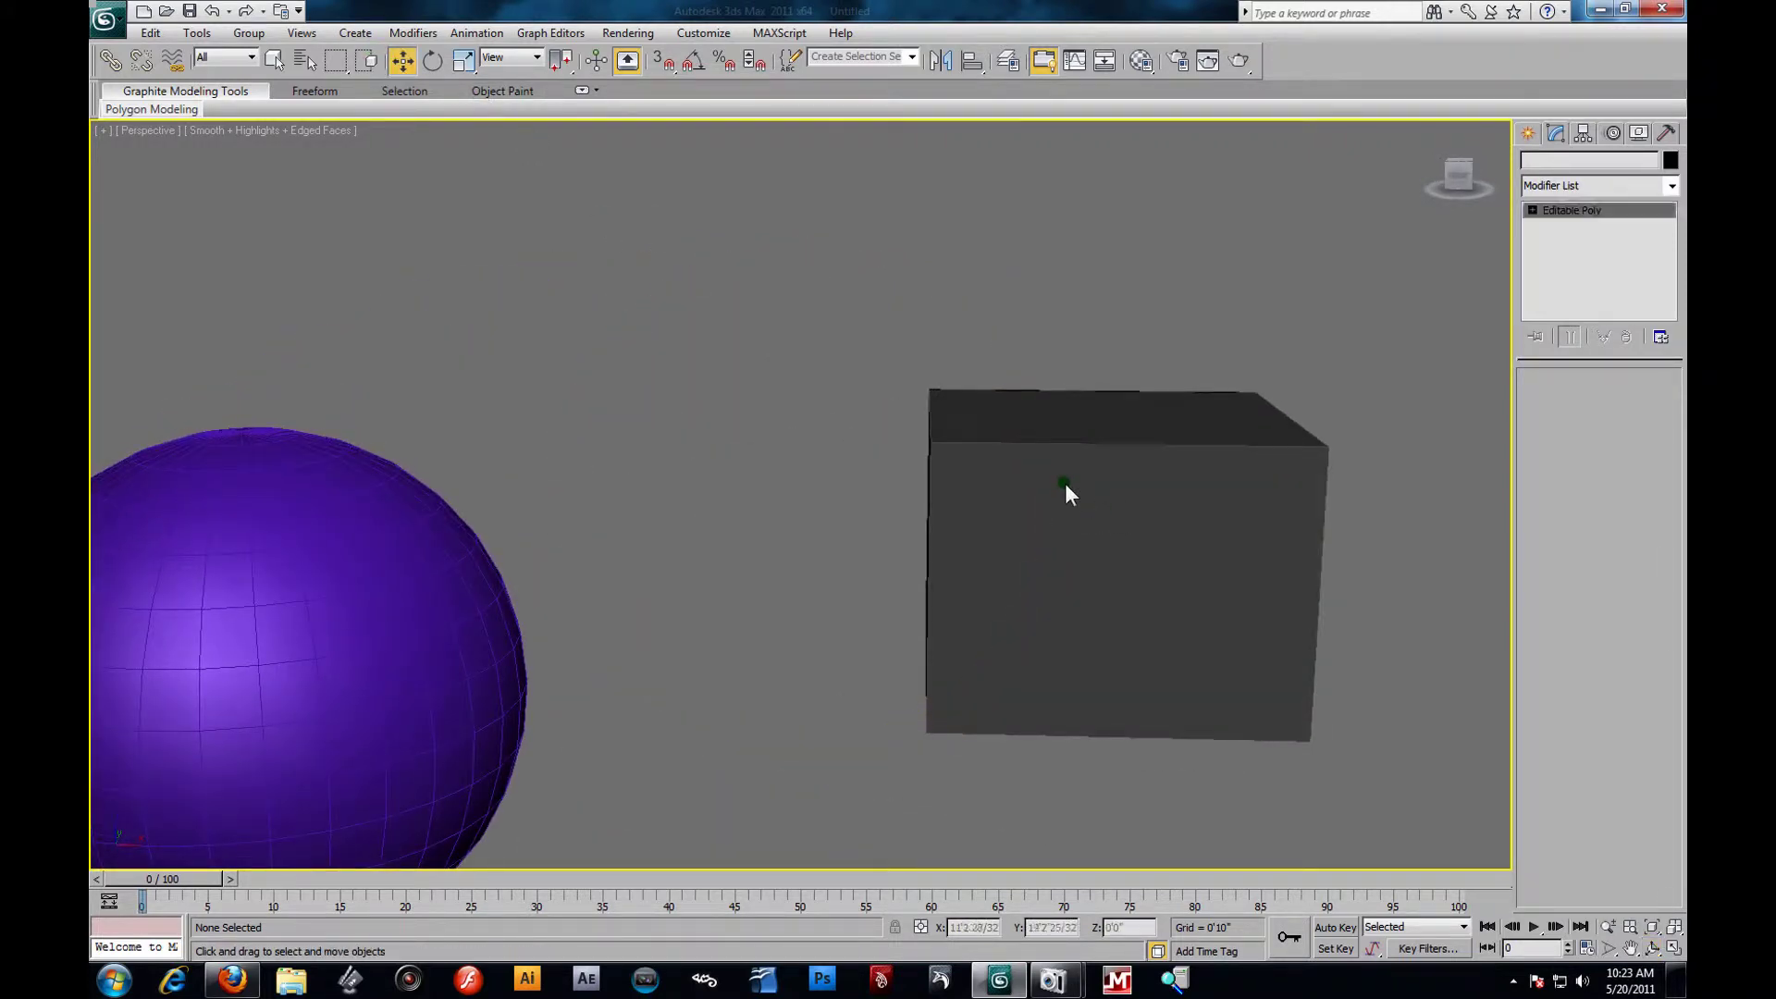
{"action": "left_click", "coordinate": [1652, 948]}
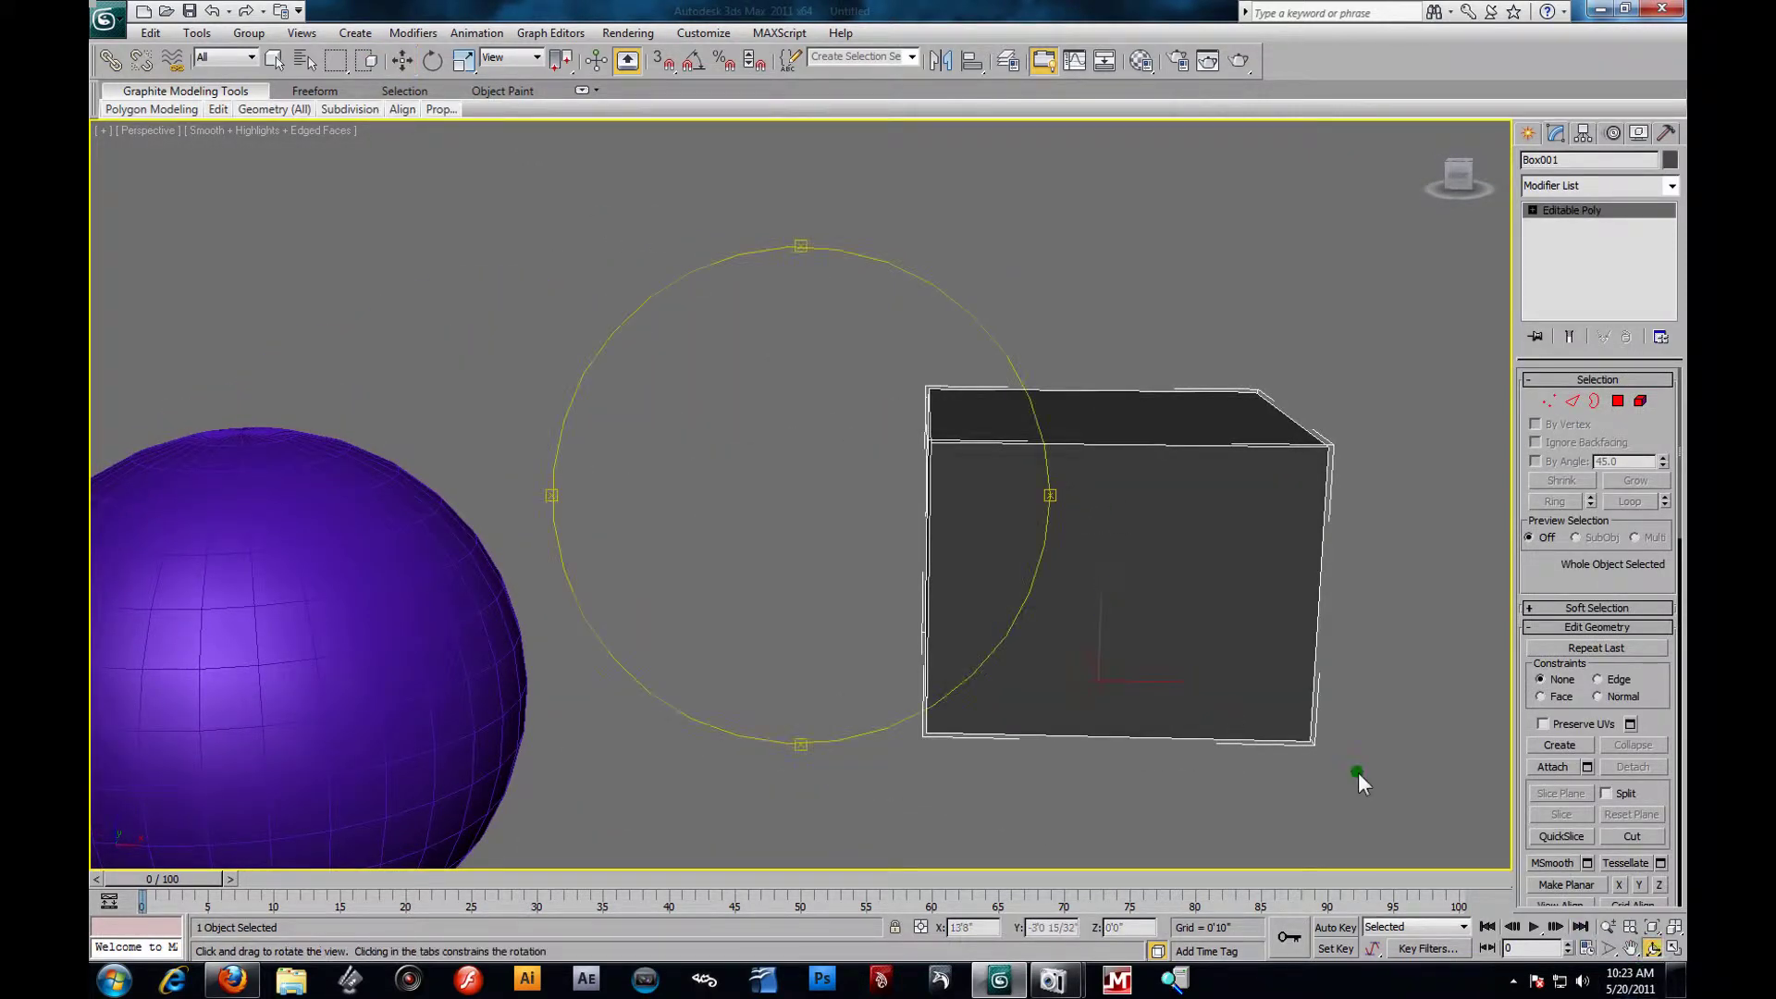
{"action": "left_click_drag", "start_coordinate": [785, 508], "coordinate": [814, 570]}
{"action": "left_click", "coordinate": [398, 68]}
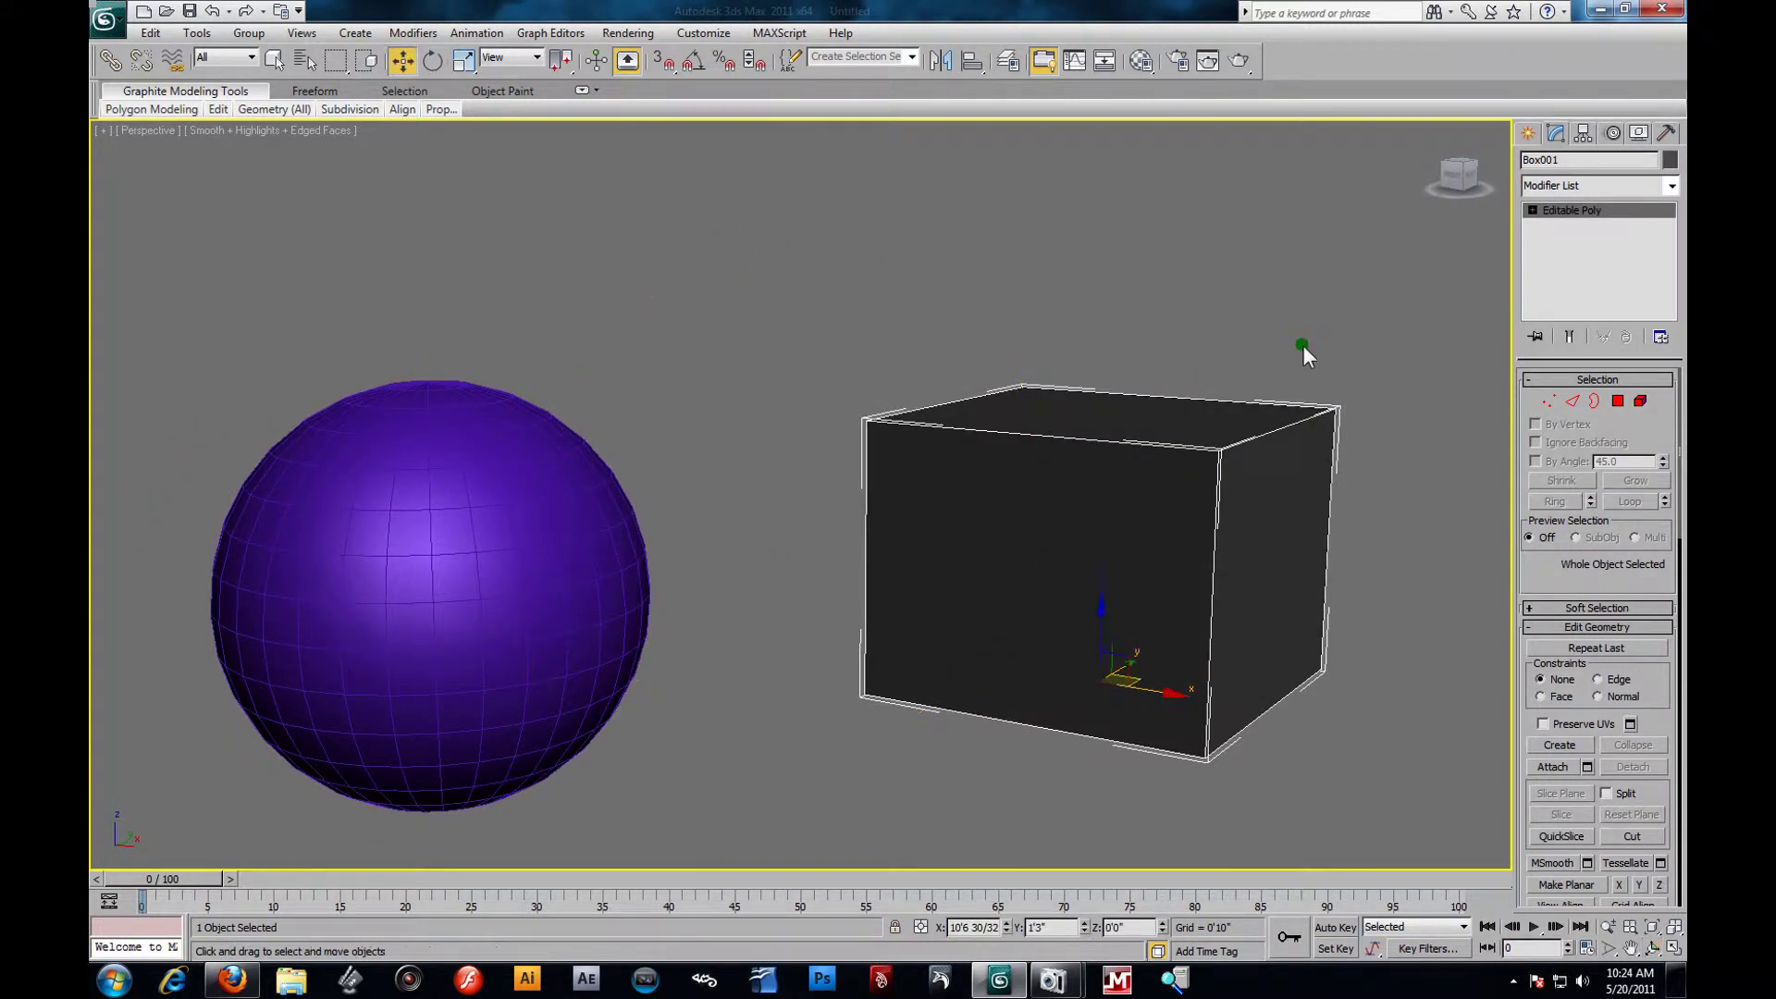
Deselect the box, and pan and orbit the Perspective view with nothing selected.
{"action": "left_click", "coordinate": [1302, 346]}
{"action": "middle_click_drag", "start_coordinate": [1175, 571], "coordinate": [946, 522]}
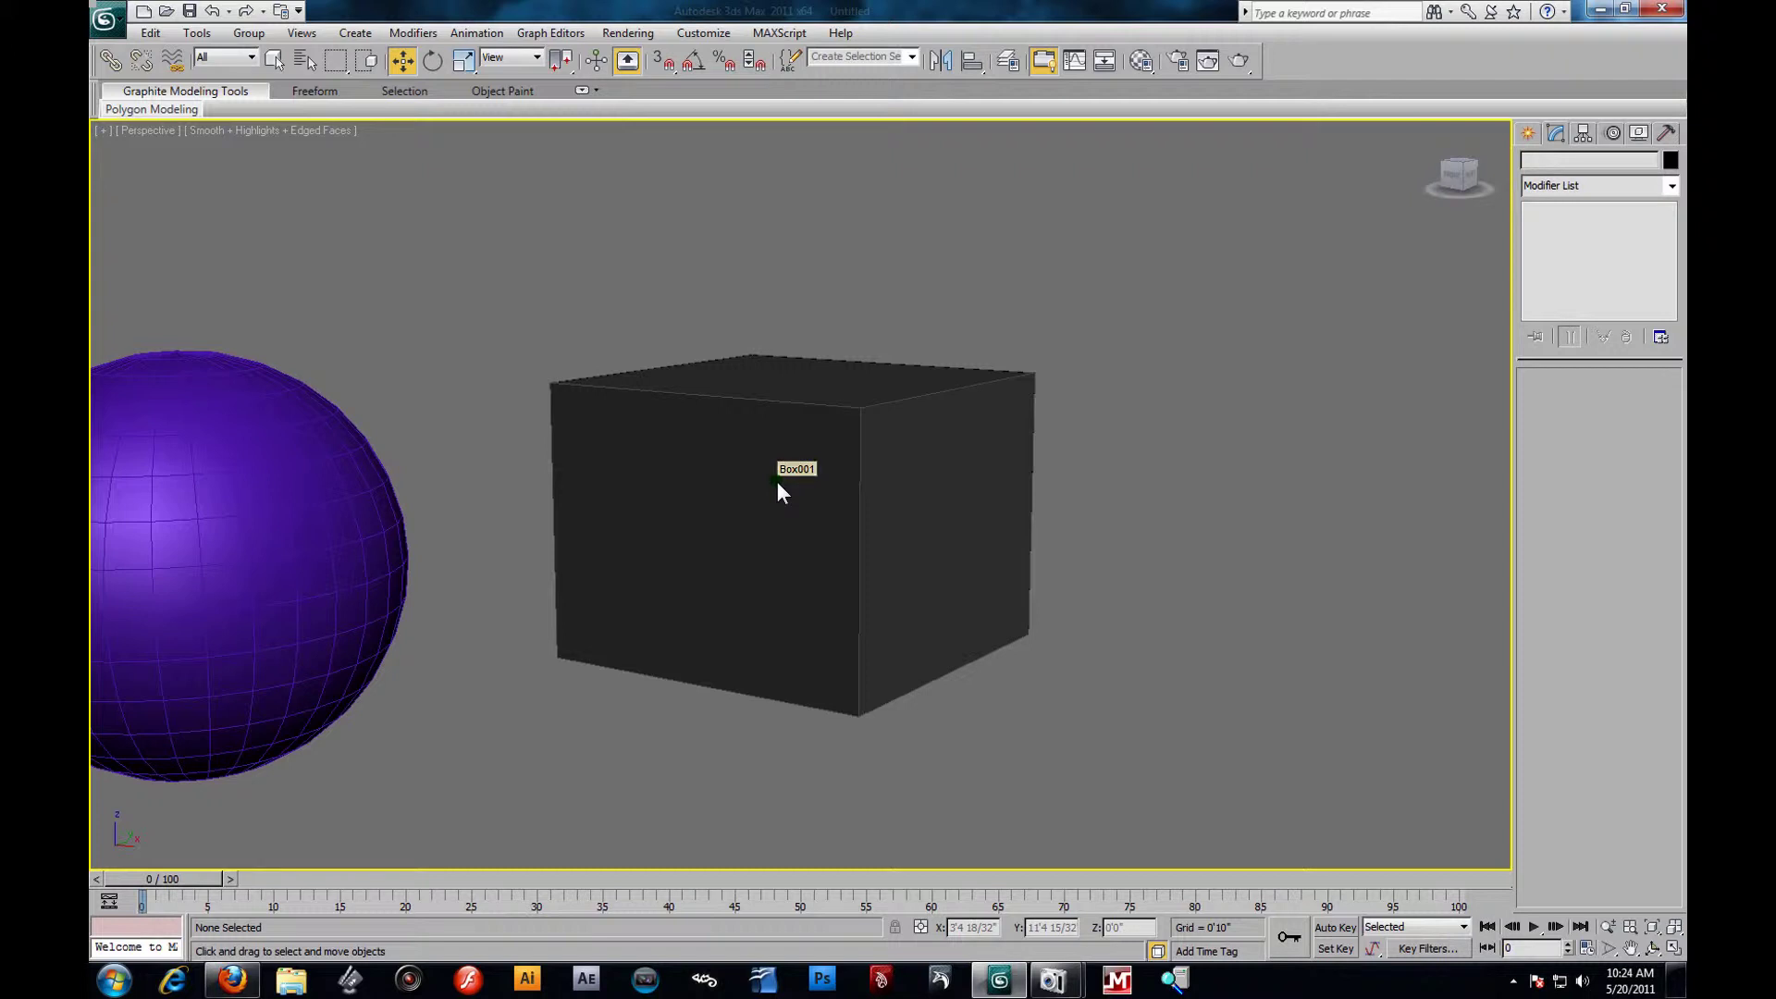
{"action": "middle_click_drag", "start_coordinate": [509, 403], "coordinate": [779, 442], "text": "alt"}
{"action": "middle_click_drag", "start_coordinate": [555, 460], "coordinate": [648, 467], "text": "alt"}
Select the sphere and orbit the view around it using Orbit Selected.
{"action": "left_click", "coordinate": [1130, 492]}
{"action": "middle_click_drag", "start_coordinate": [906, 465], "coordinate": [820, 418], "text": "alt"}
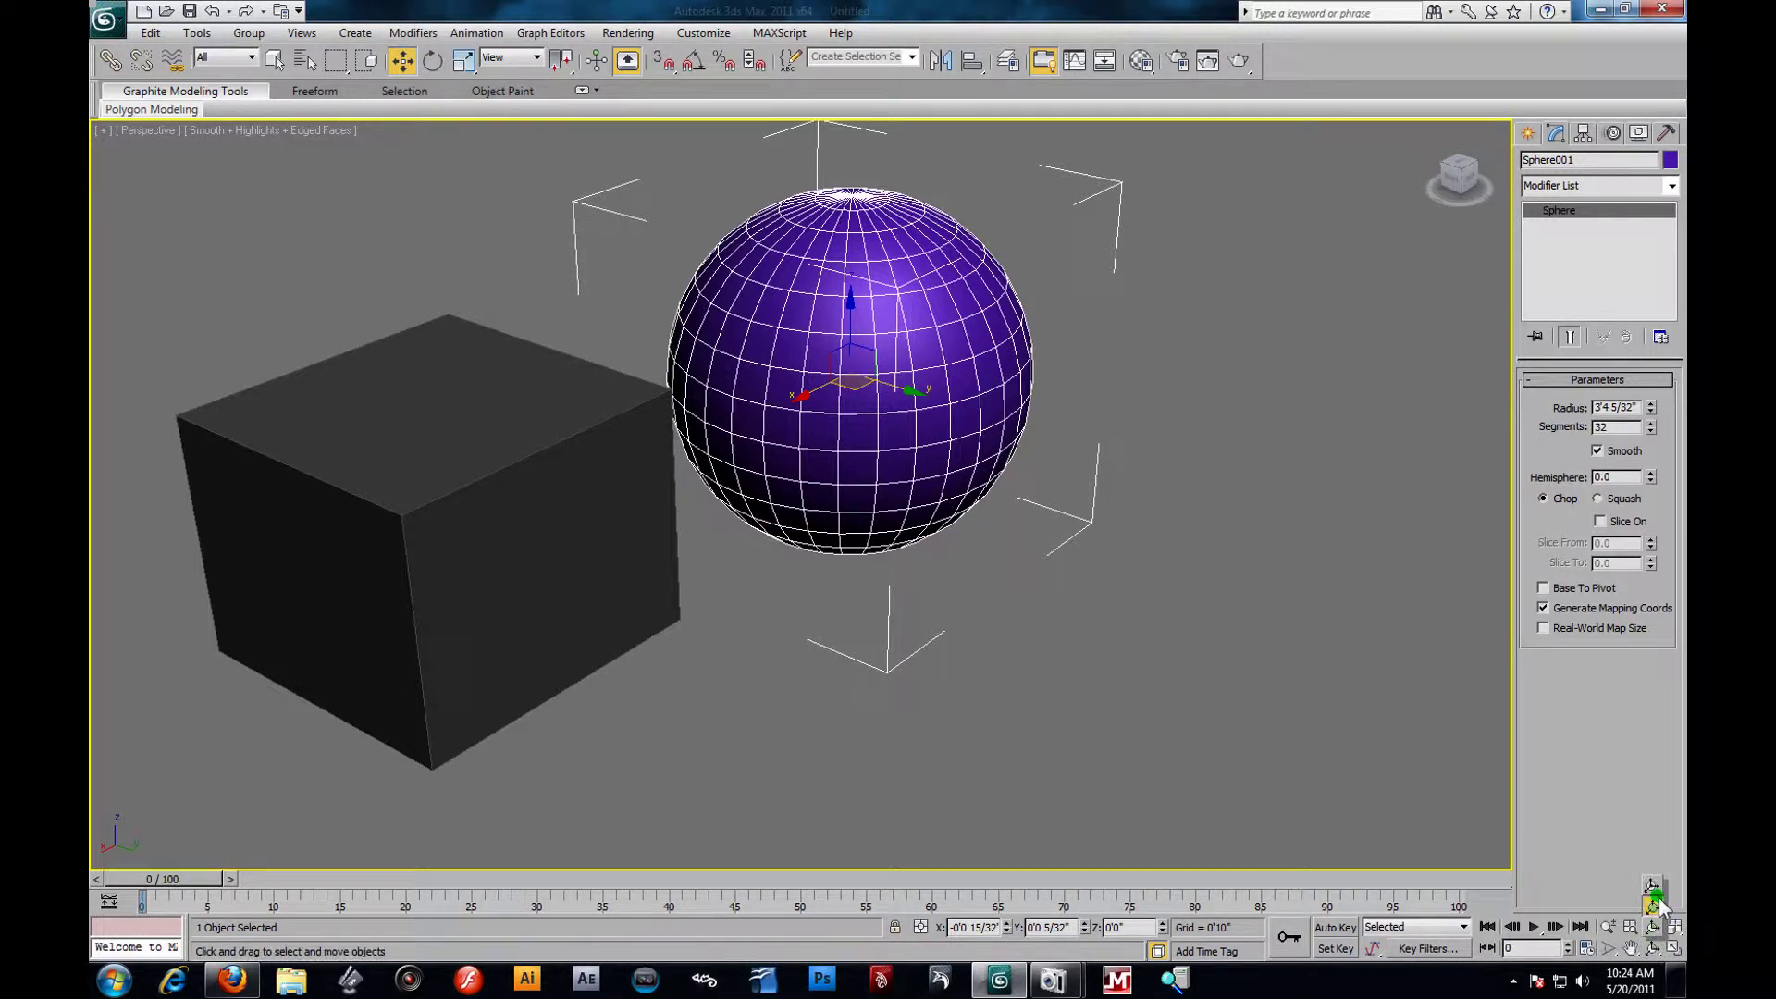
{"action": "left_click", "coordinate": [1652, 901]}
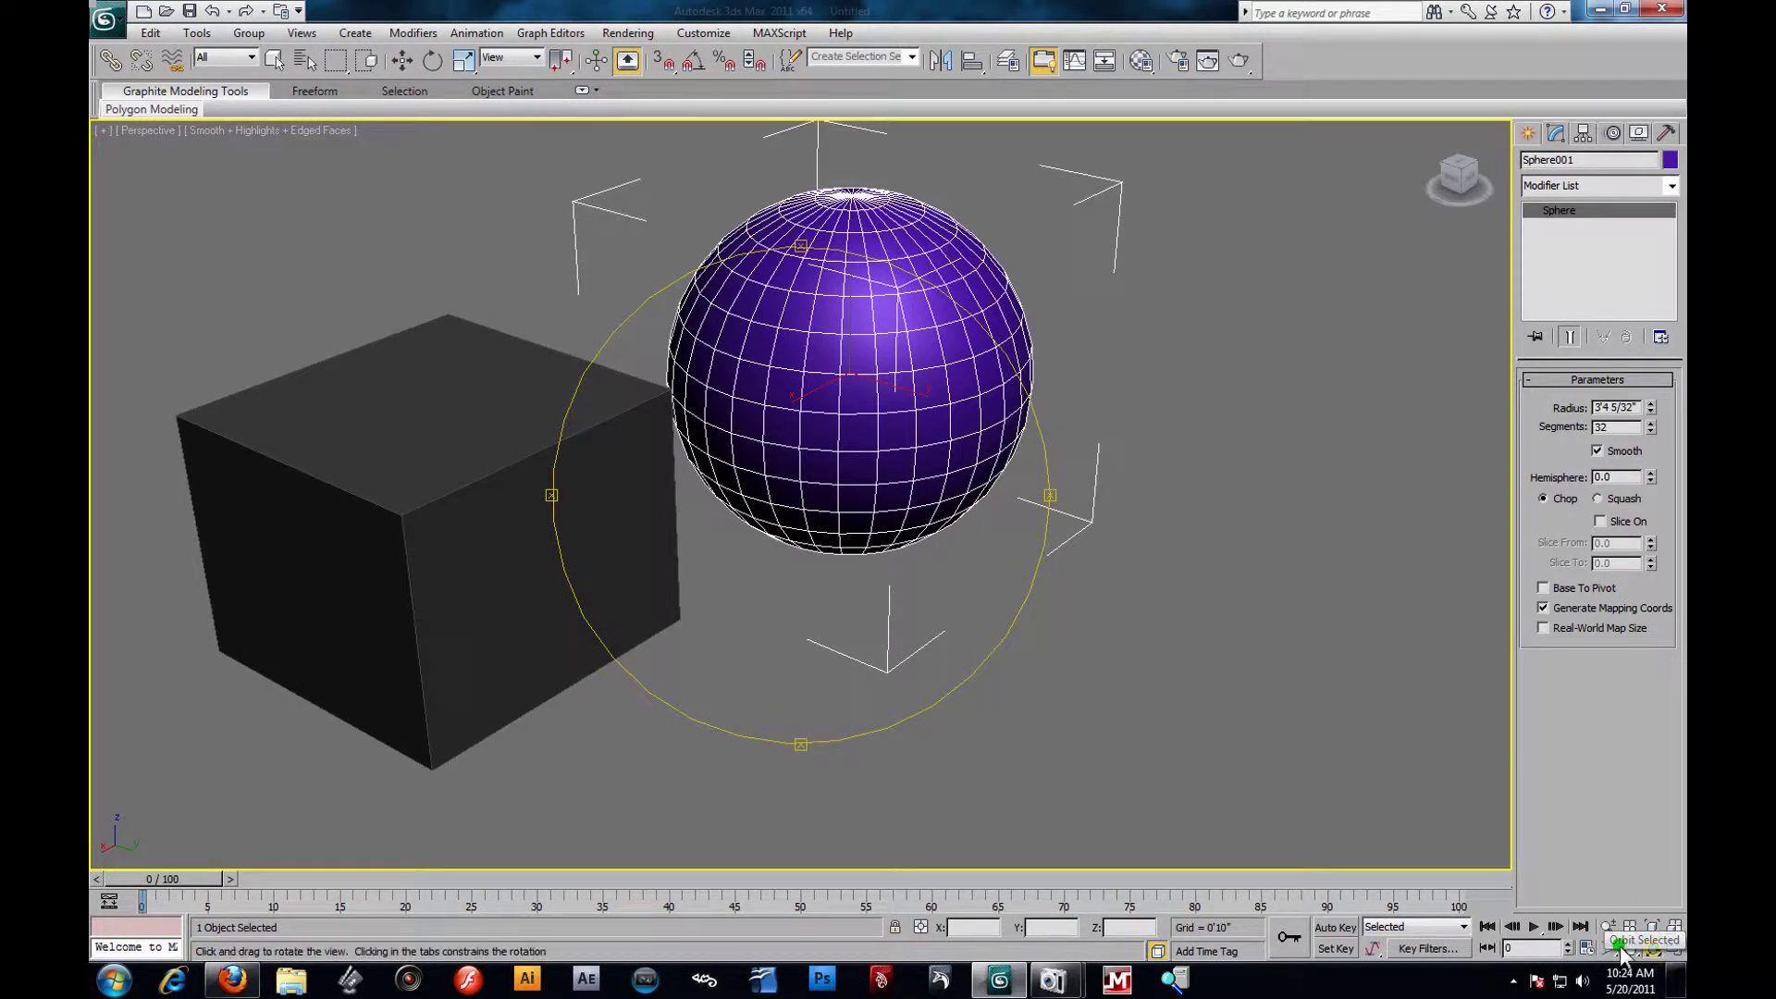
{"action": "mouse_move", "coordinate": [1102, 644]}
{"action": "left_mouse_down"}
{"action": "mouse_move", "coordinate": [864, 602]}
{"action": "mouse_move", "coordinate": [1115, 664]}
{"action": "left_mouse_up"}
{"action": "left_click", "coordinate": [402, 60]}
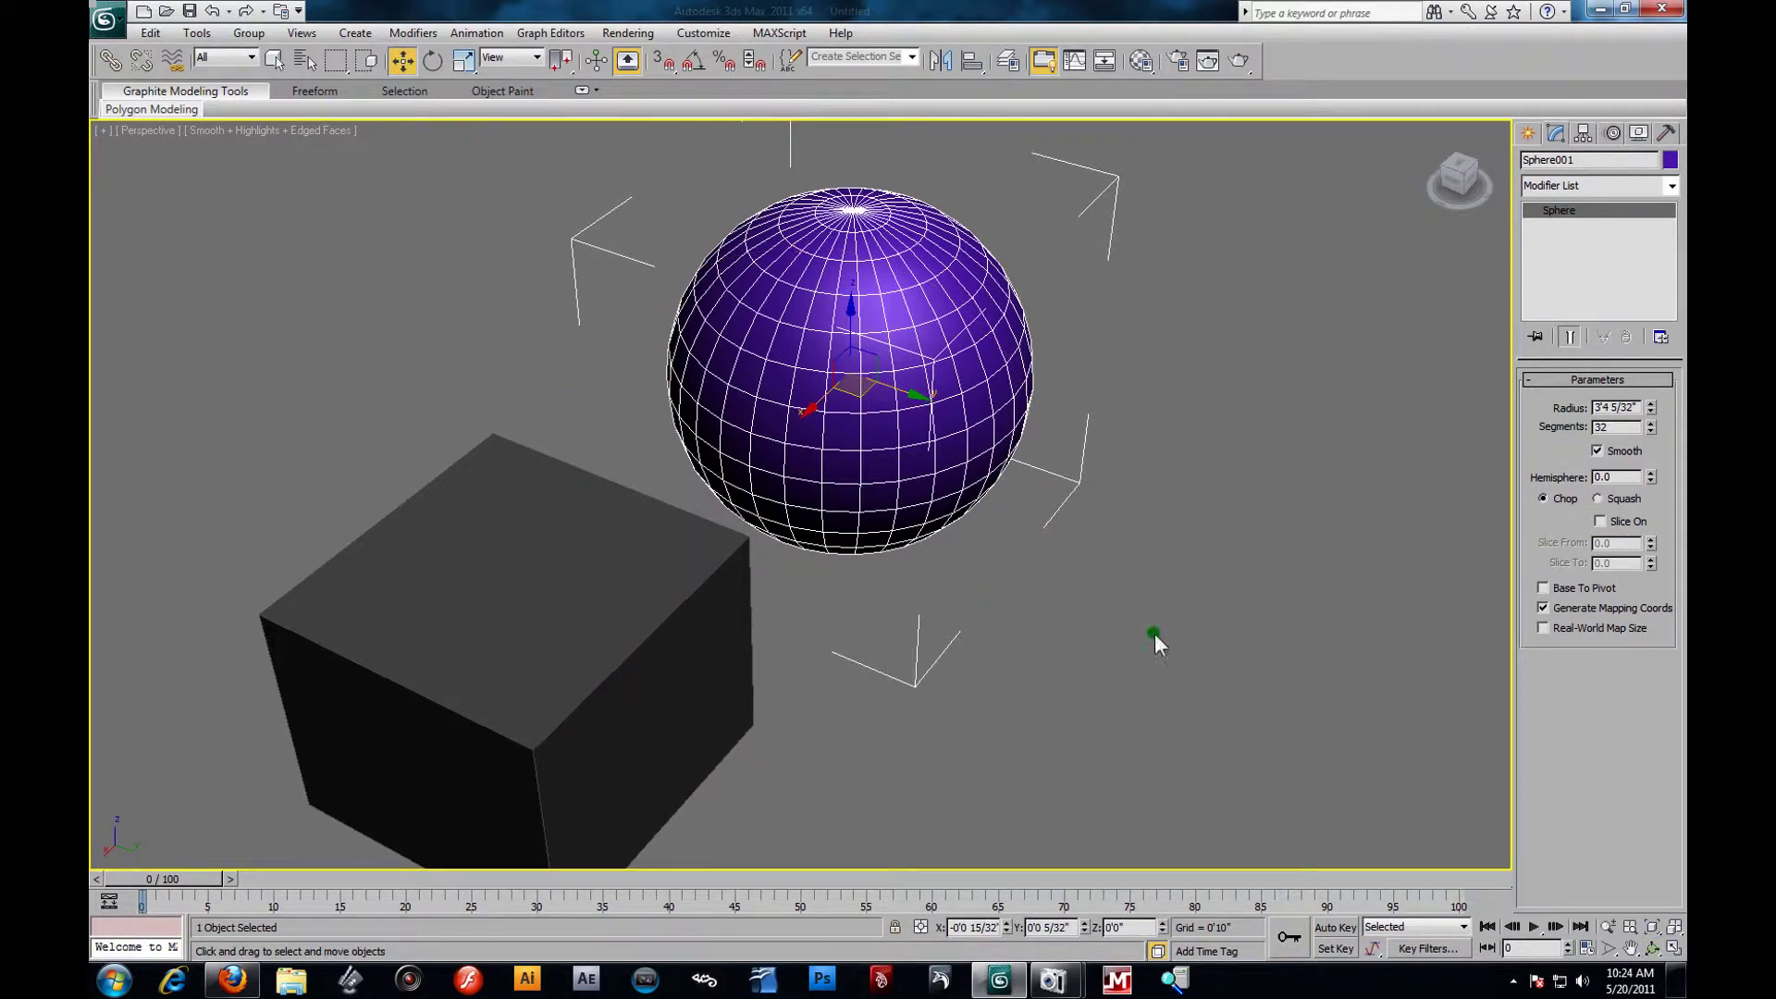
Compare orbiting the view with nothing selected and with the sphere selected.
{"action": "left_click", "coordinate": [1156, 638]}
{"action": "middle_click_drag", "start_coordinate": [1108, 659], "coordinate": [818, 553], "text": "alt"}
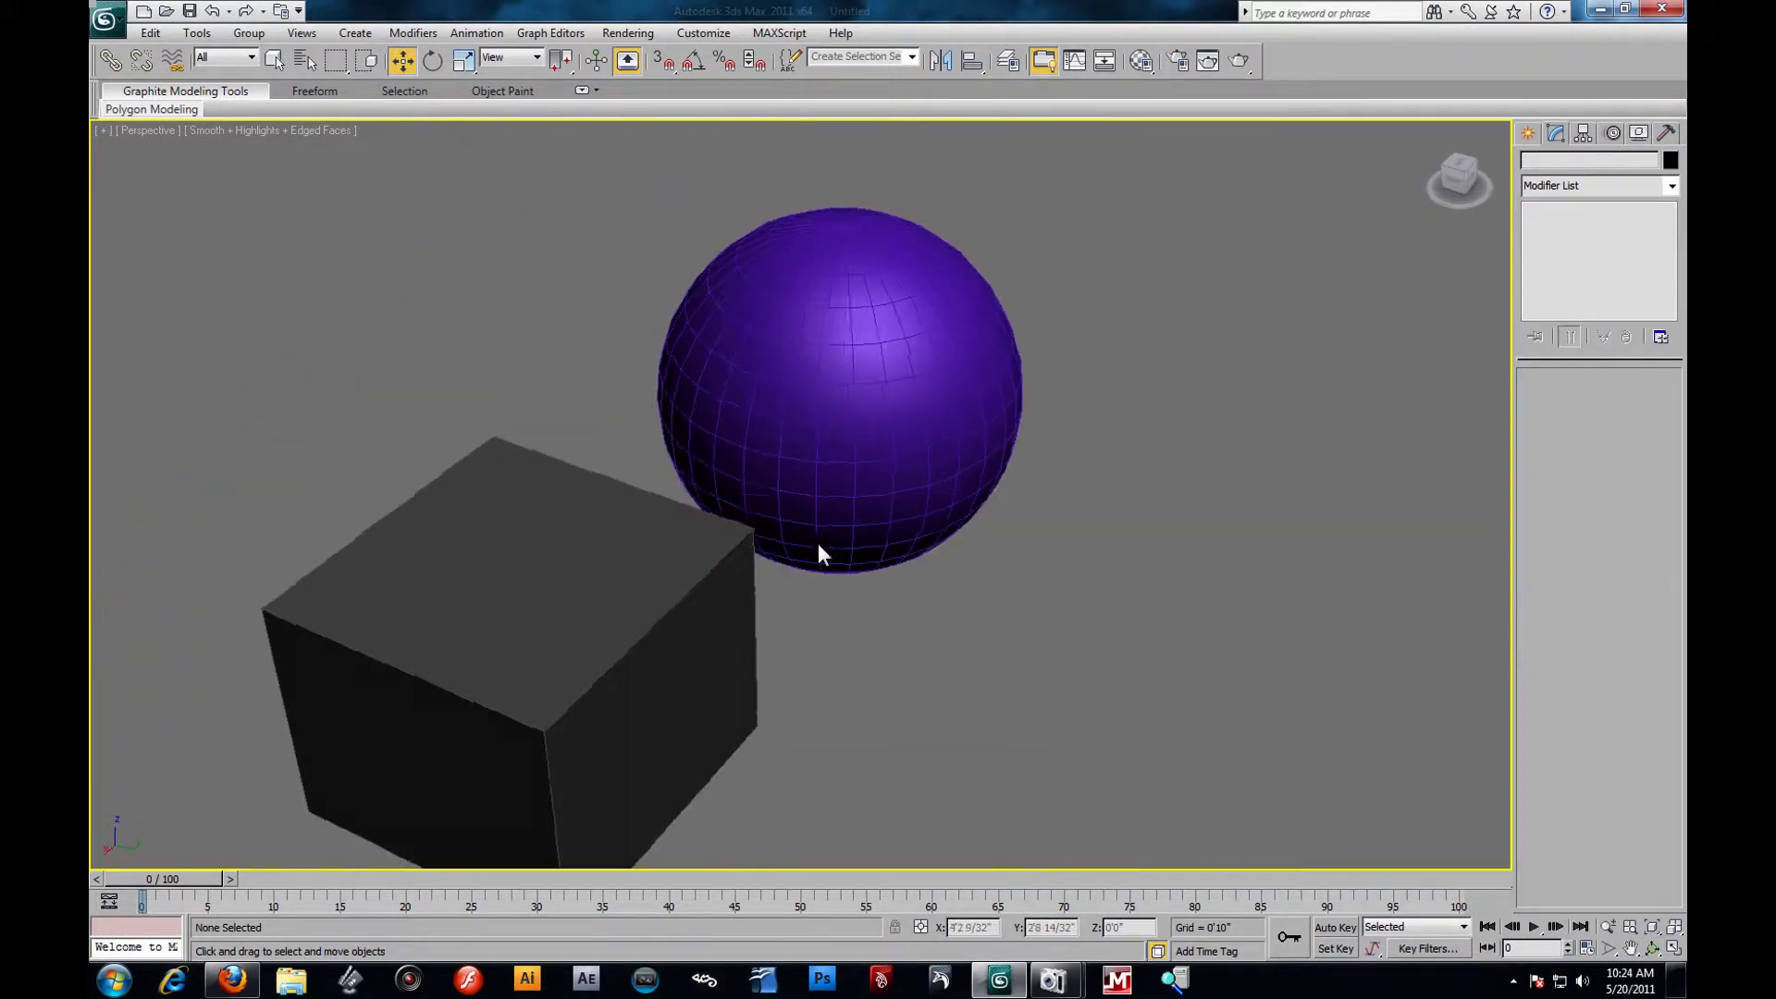
{"action": "left_click", "coordinate": [911, 494]}
{"action": "middle_click_drag", "start_coordinate": [910, 493], "coordinate": [912, 300], "text": "alt"}
Select the box, orbit the view around it and zoom in.
{"action": "left_click", "coordinate": [912, 301]}
{"action": "middle_click_drag", "start_coordinate": [1157, 385], "coordinate": [1030, 594], "text": "alt"}
{"action": "scroll", "coordinate": [1155, 615], "scroll_direction": "up", "scroll_amount": 3}
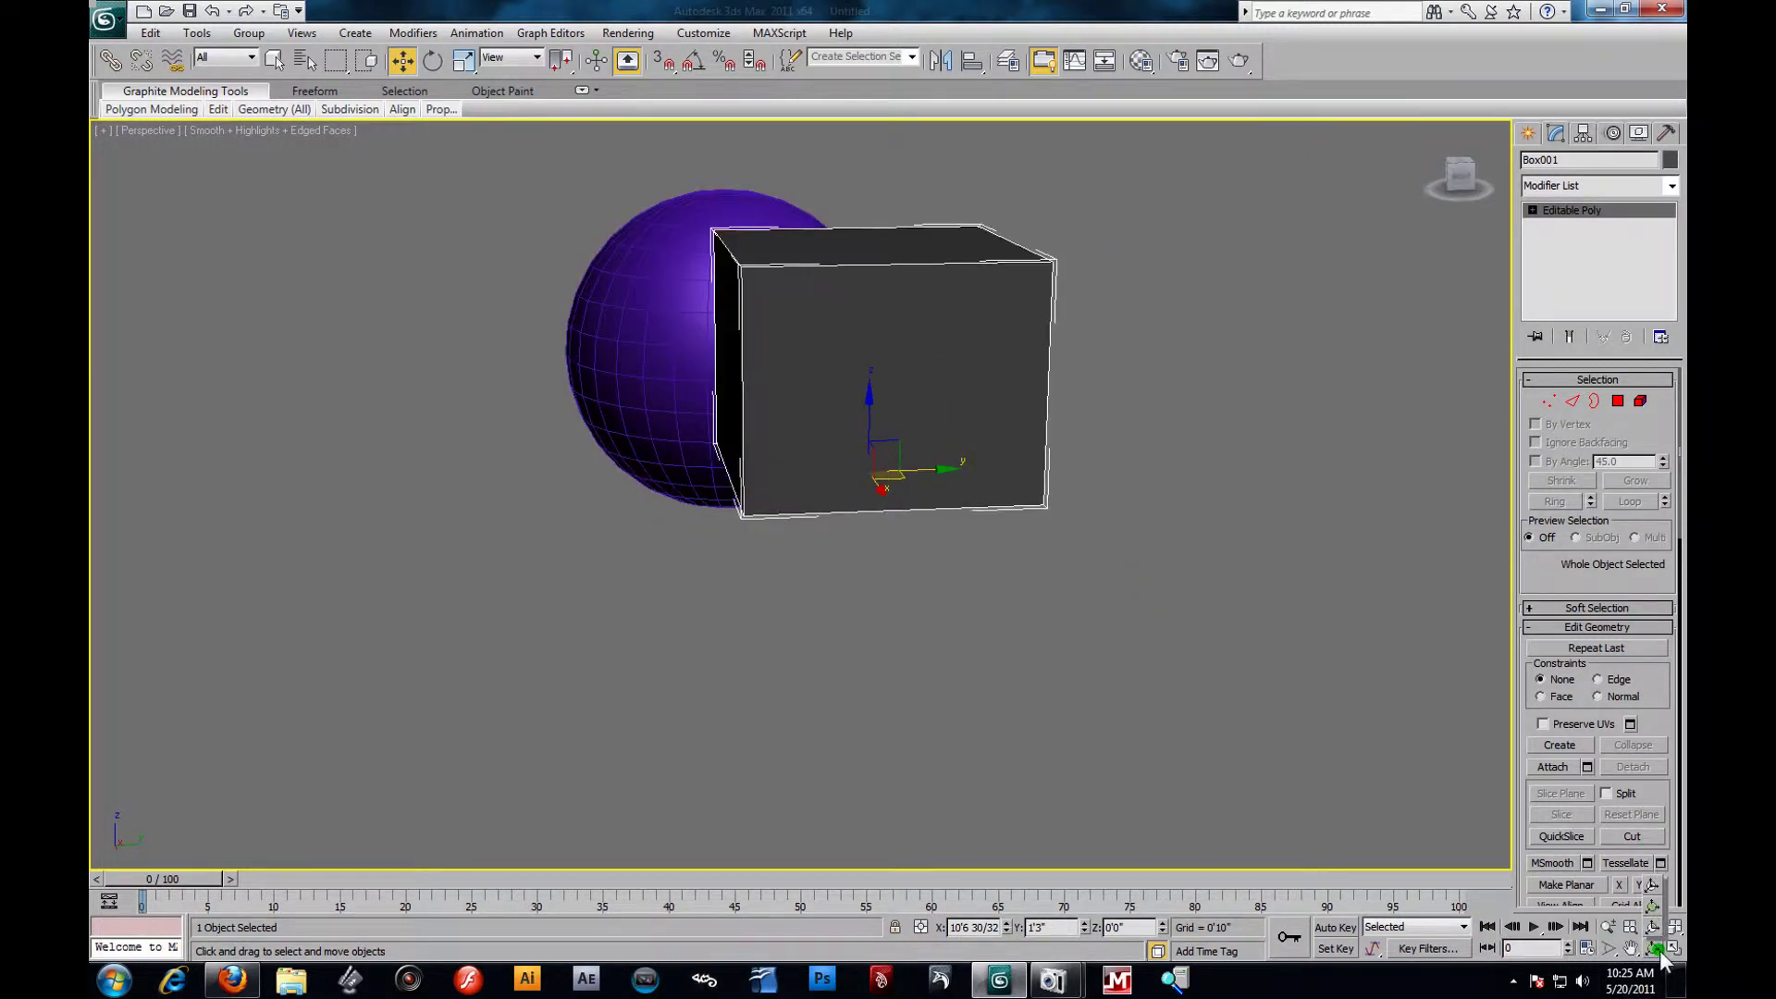
Switch to the plain Orbit mode and rotate the view around its centre while the box stays selected.
{"action": "left_click", "coordinate": [1654, 883]}
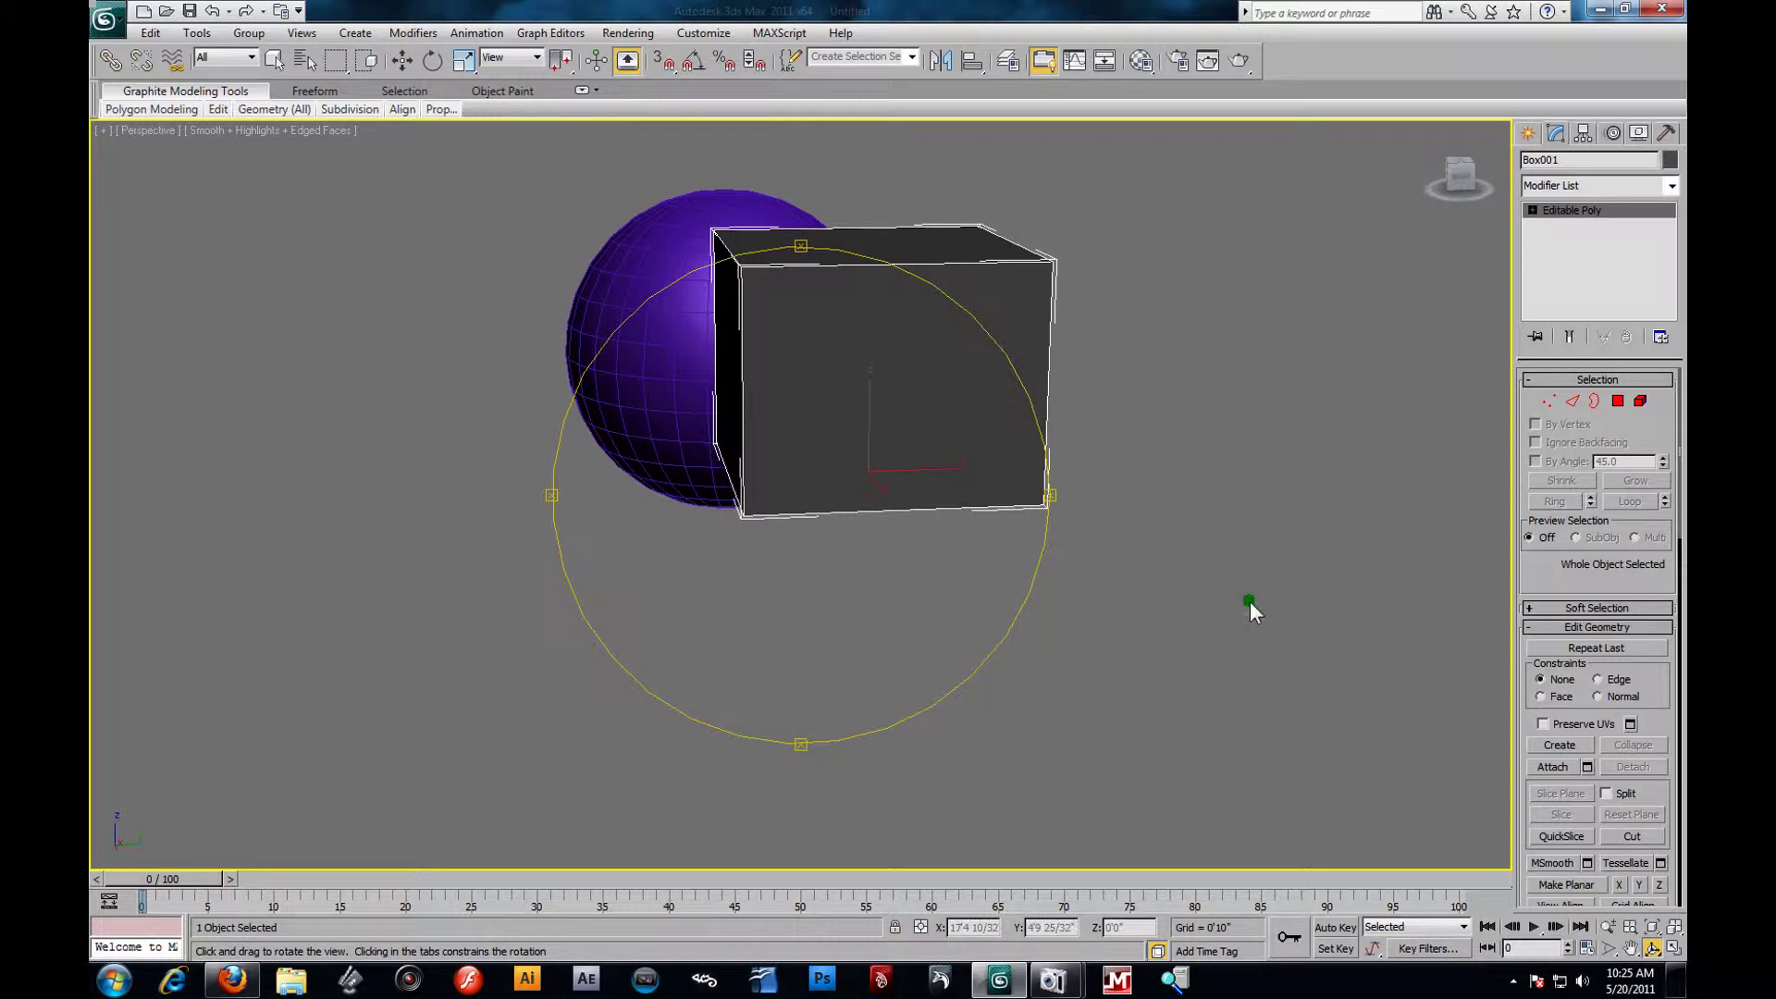
{"action": "mouse_move", "coordinate": [723, 444]}
{"action": "left_mouse_down"}
{"action": "mouse_move", "coordinate": [886, 439]}
{"action": "mouse_move", "coordinate": [806, 452]}
{"action": "mouse_move", "coordinate": [610, 418]}
{"action": "mouse_move", "coordinate": [886, 427]}
{"action": "mouse_move", "coordinate": [750, 436]}
{"action": "left_mouse_up"}
{"action": "scroll", "coordinate": [846, 499], "scroll_direction": "up", "scroll_amount": 3}
{"action": "left_click_drag", "start_coordinate": [852, 503], "coordinate": [888, 513]}
{"action": "scroll", "coordinate": [1052, 510], "scroll_direction": "down", "scroll_amount": 3}
{"action": "left_click", "coordinate": [413, 69]}
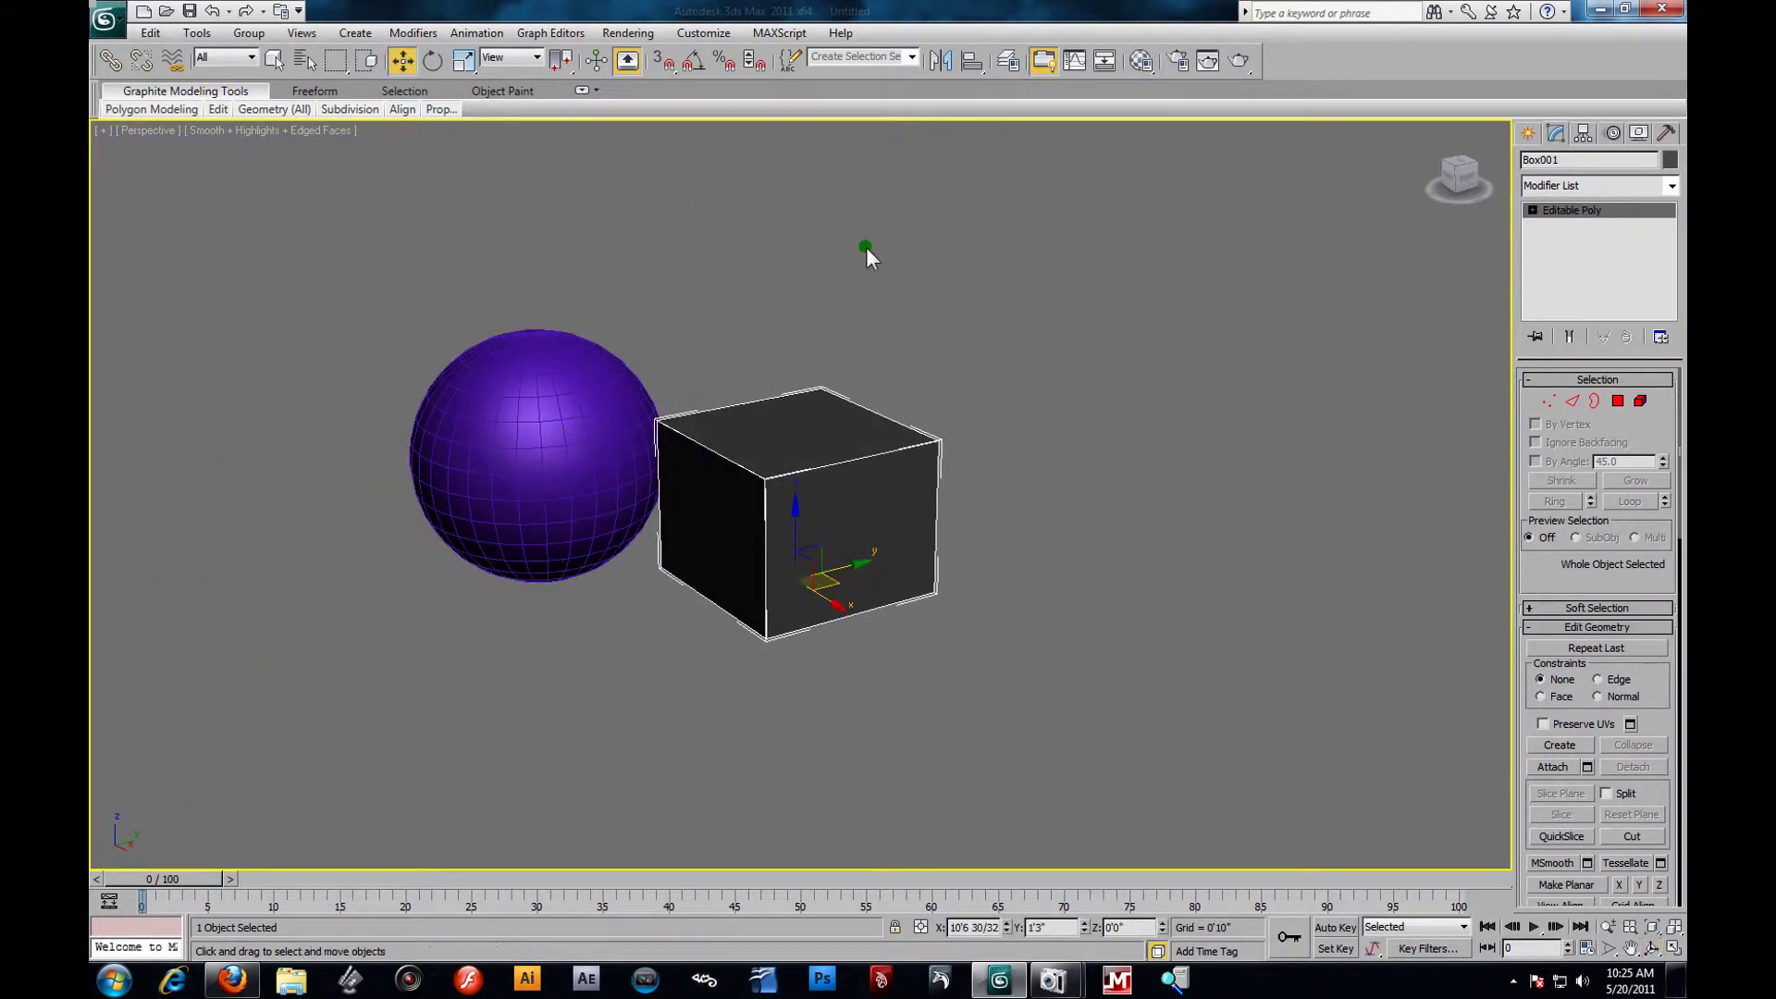
Deselect the box and orbit the view, and reselect the box to orbit with it selected.
{"action": "left_click", "coordinate": [801, 320]}
{"action": "middle_click_drag", "start_coordinate": [738, 287], "coordinate": [775, 342], "text": "alt"}
{"action": "left_click", "coordinate": [786, 498]}
{"action": "middle_click_drag", "start_coordinate": [786, 497], "coordinate": [925, 444], "text": "alt"}
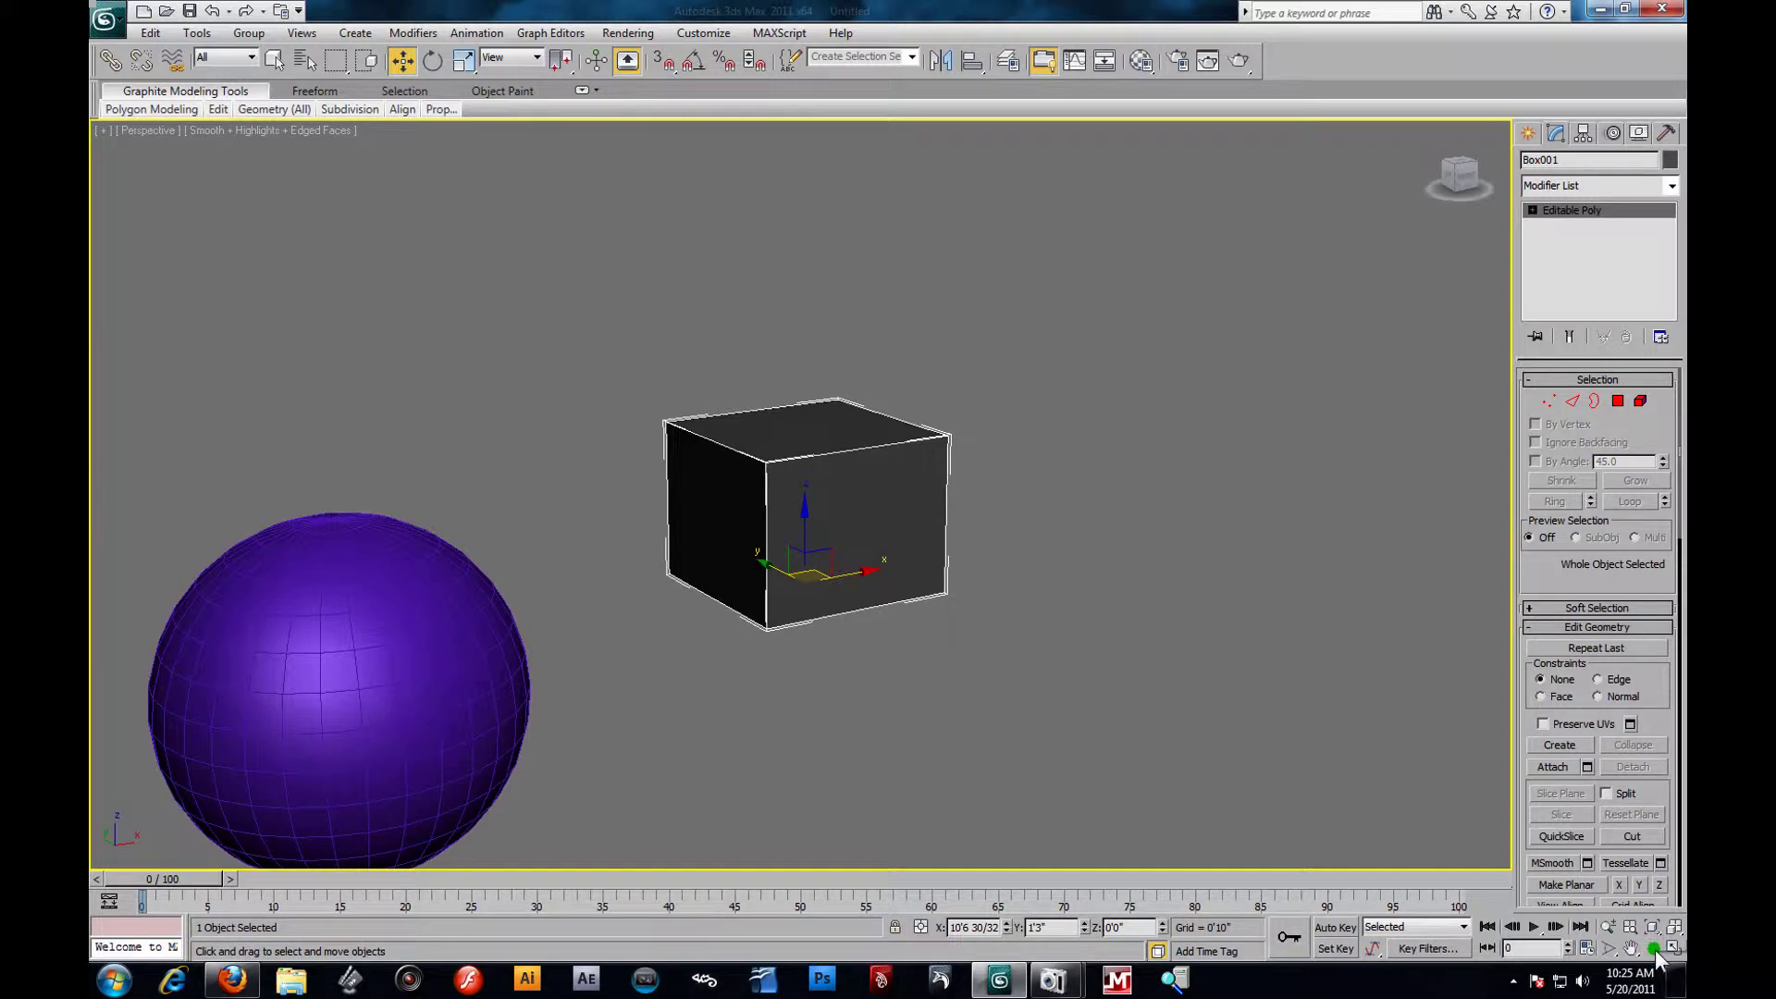
Orbit the view, deselect the box and change the orbit mode to Orbit SubObject.
{"action": "left_click_drag", "start_coordinate": [1655, 953], "coordinate": [1654, 943]}
{"action": "middle_click_drag", "start_coordinate": [553, 468], "coordinate": [912, 572], "text": "alt"}
{"action": "left_click", "coordinate": [1096, 440]}
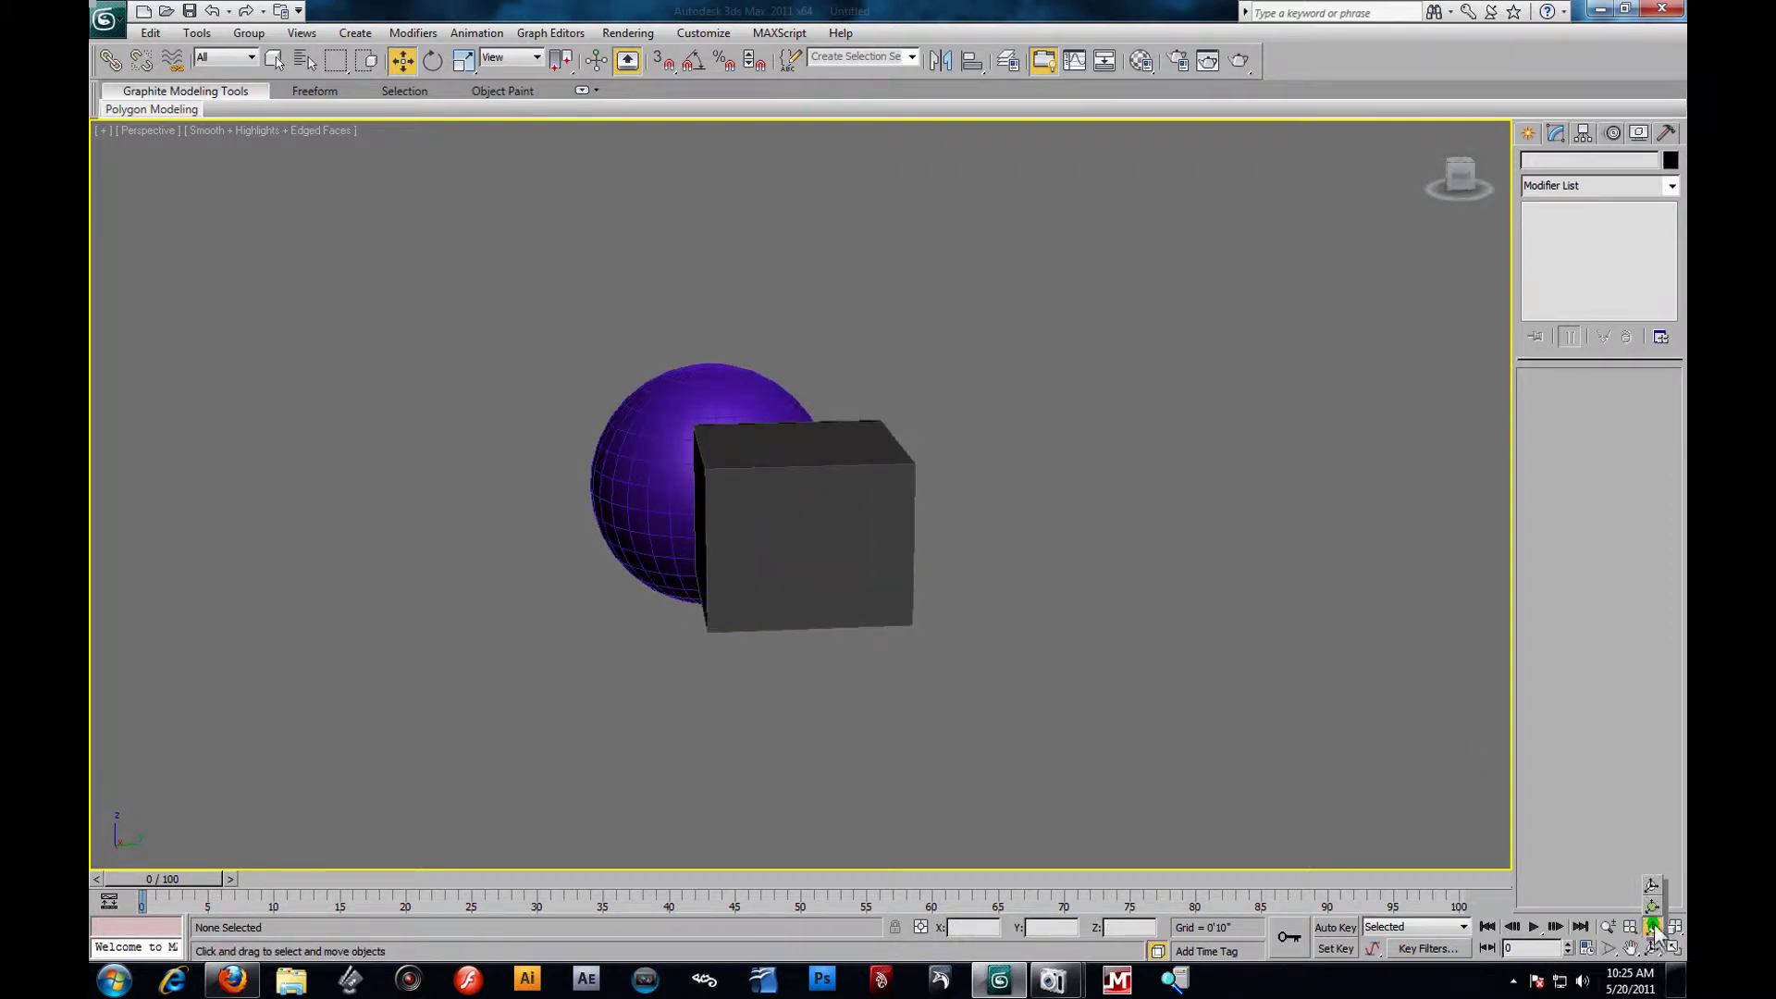
{"action": "left_click", "coordinate": [1653, 928]}
{"action": "left_click", "coordinate": [410, 67]}
Select the box's lower front corner vertex next to the Y axis end, at the Vertex sub-object level.
{"action": "left_click", "coordinate": [824, 553]}
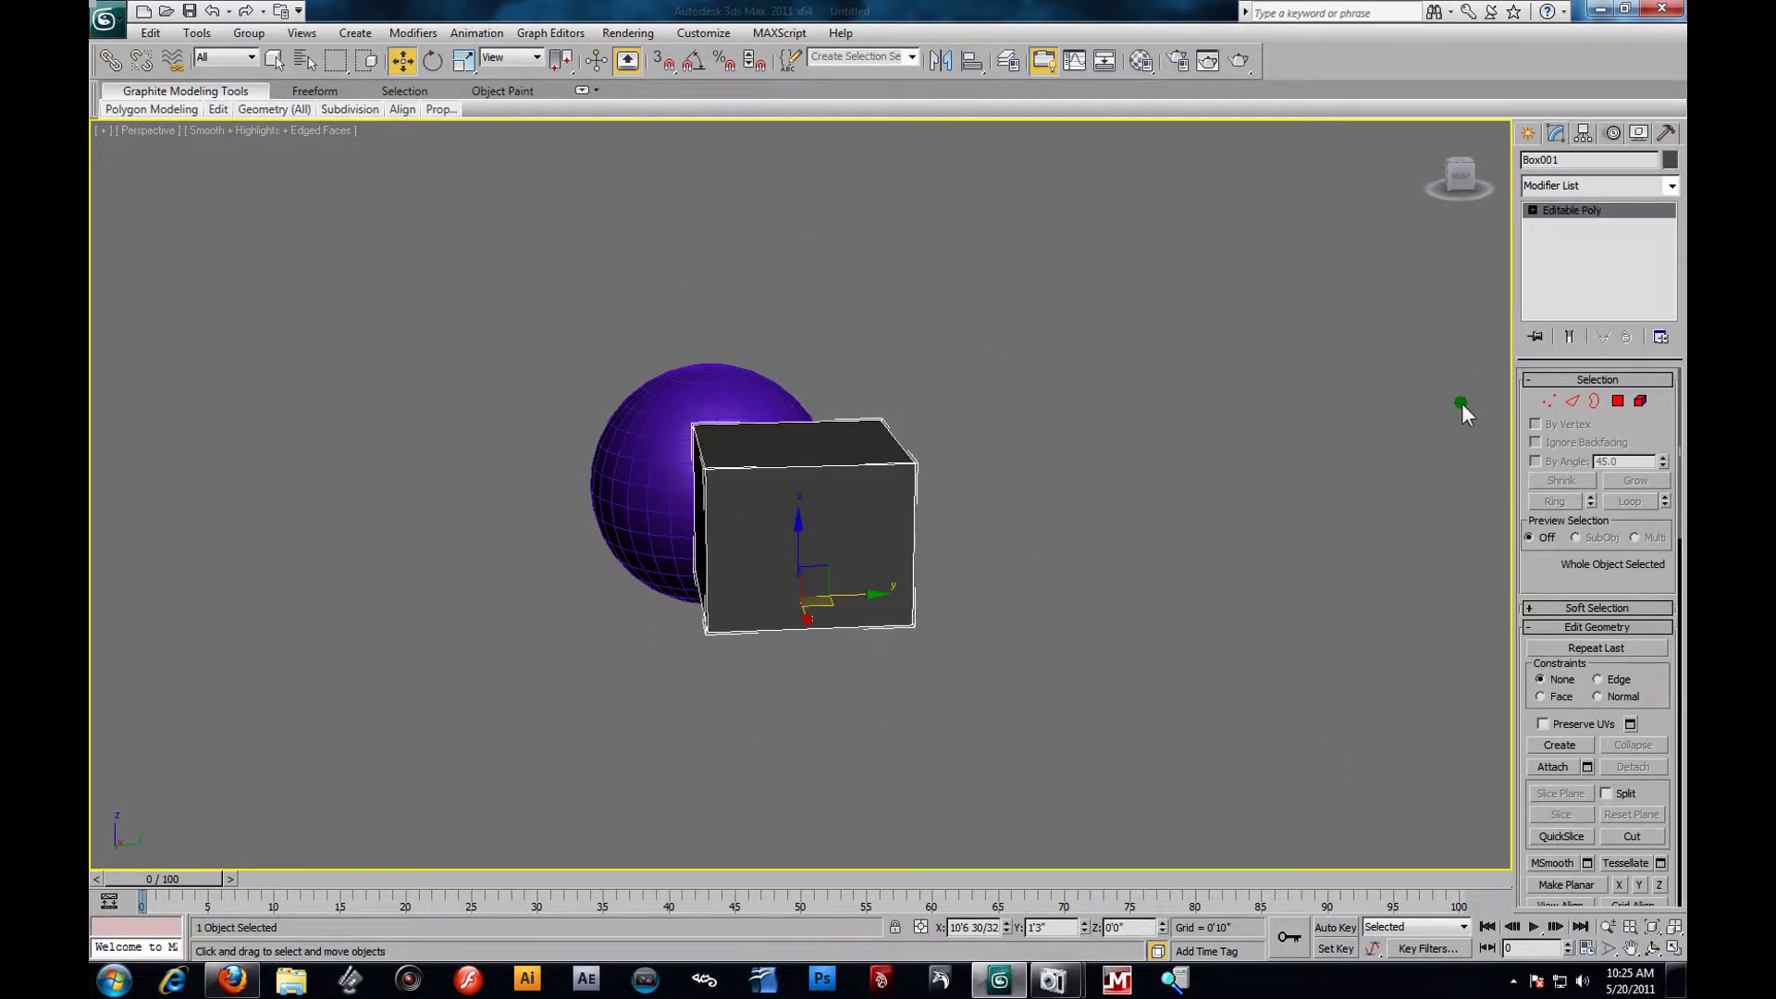
{"action": "left_click", "coordinate": [1532, 211]}
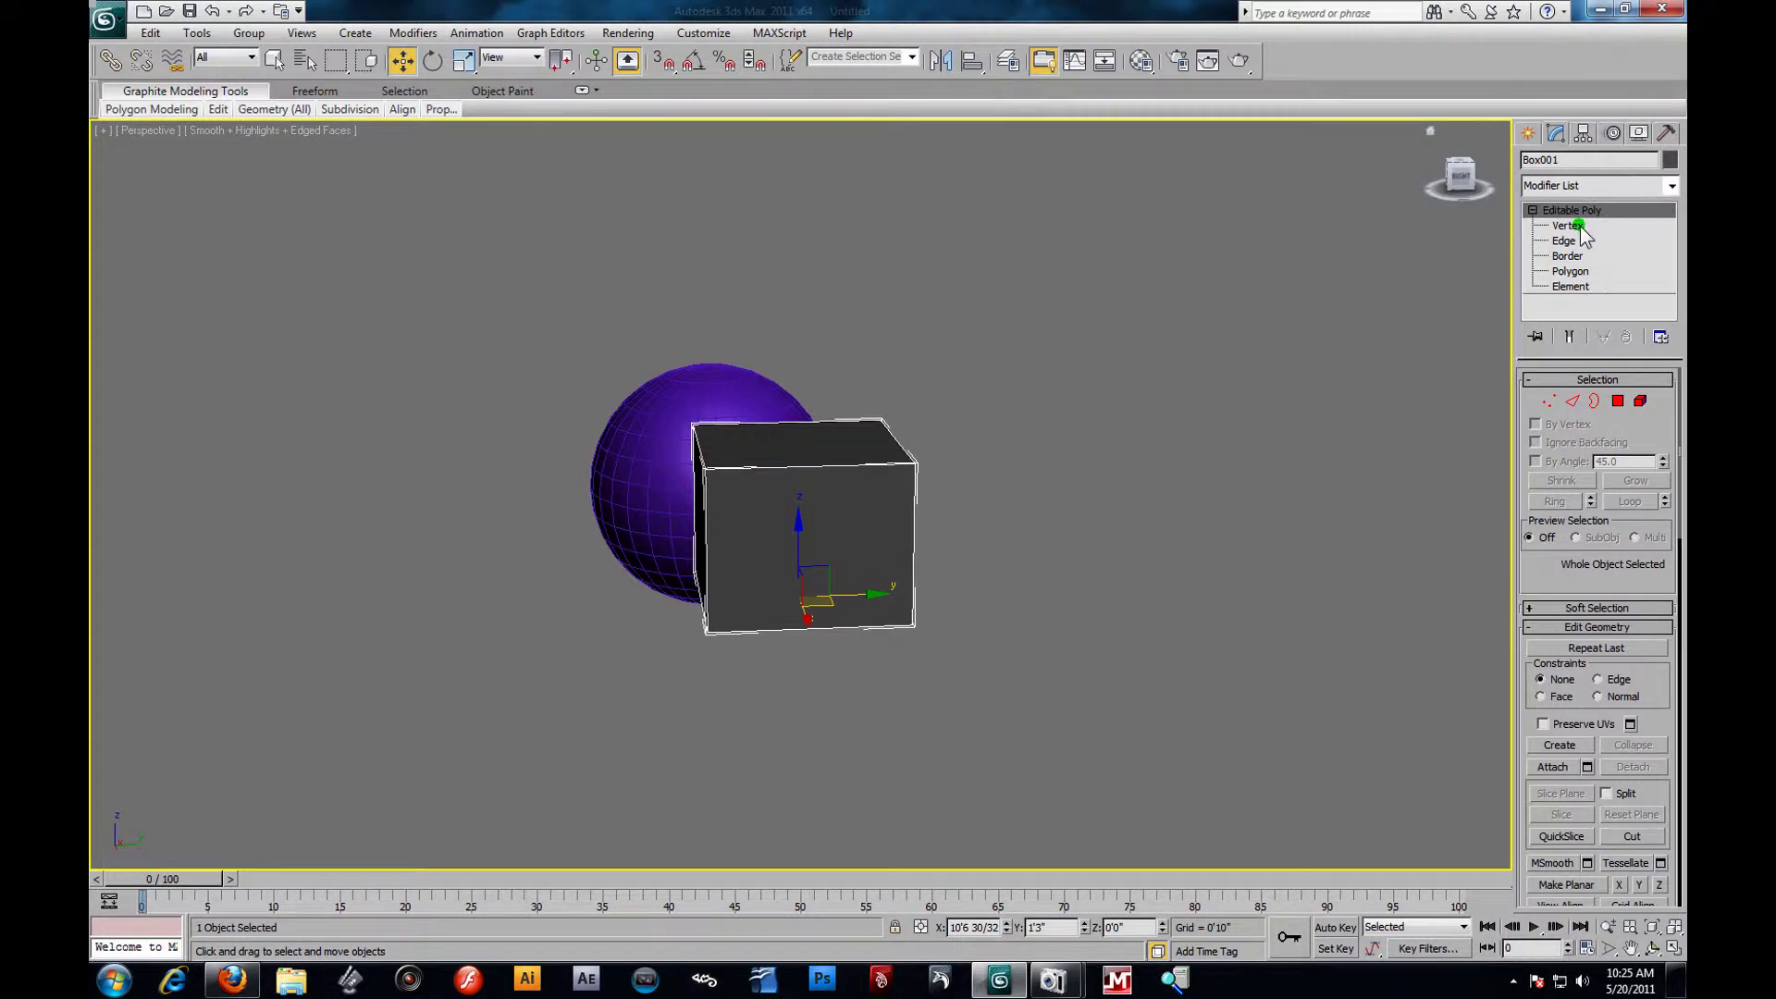
{"action": "left_click", "coordinate": [1569, 226]}
{"action": "left_click", "coordinate": [913, 630]}
Zoom in on the selected vertex, orbit the view around it with Orbit SubObject, and deselect the vertex.
{"action": "scroll", "coordinate": [1089, 640], "scroll_direction": "up", "scroll_amount": 5}
{"action": "middle_click_drag", "start_coordinate": [947, 558], "coordinate": [881, 560], "text": "alt"}
{"action": "left_click", "coordinate": [1647, 950]}
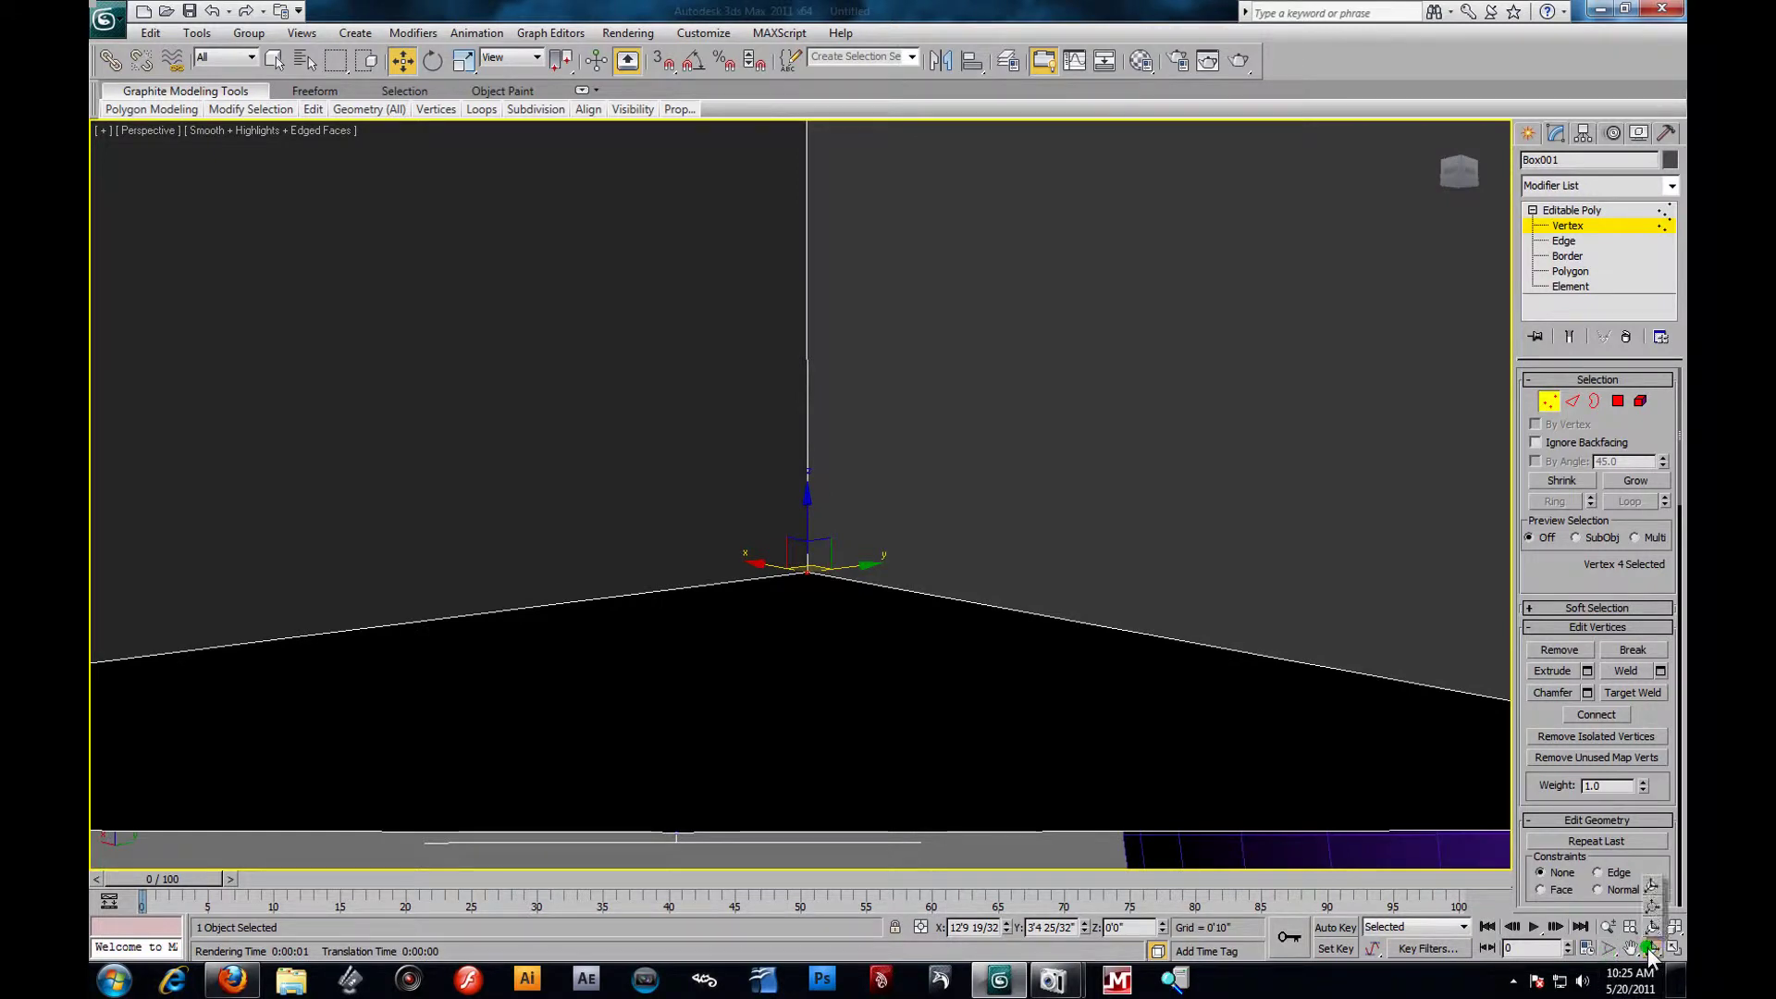
{"action": "left_click", "coordinate": [1655, 926]}
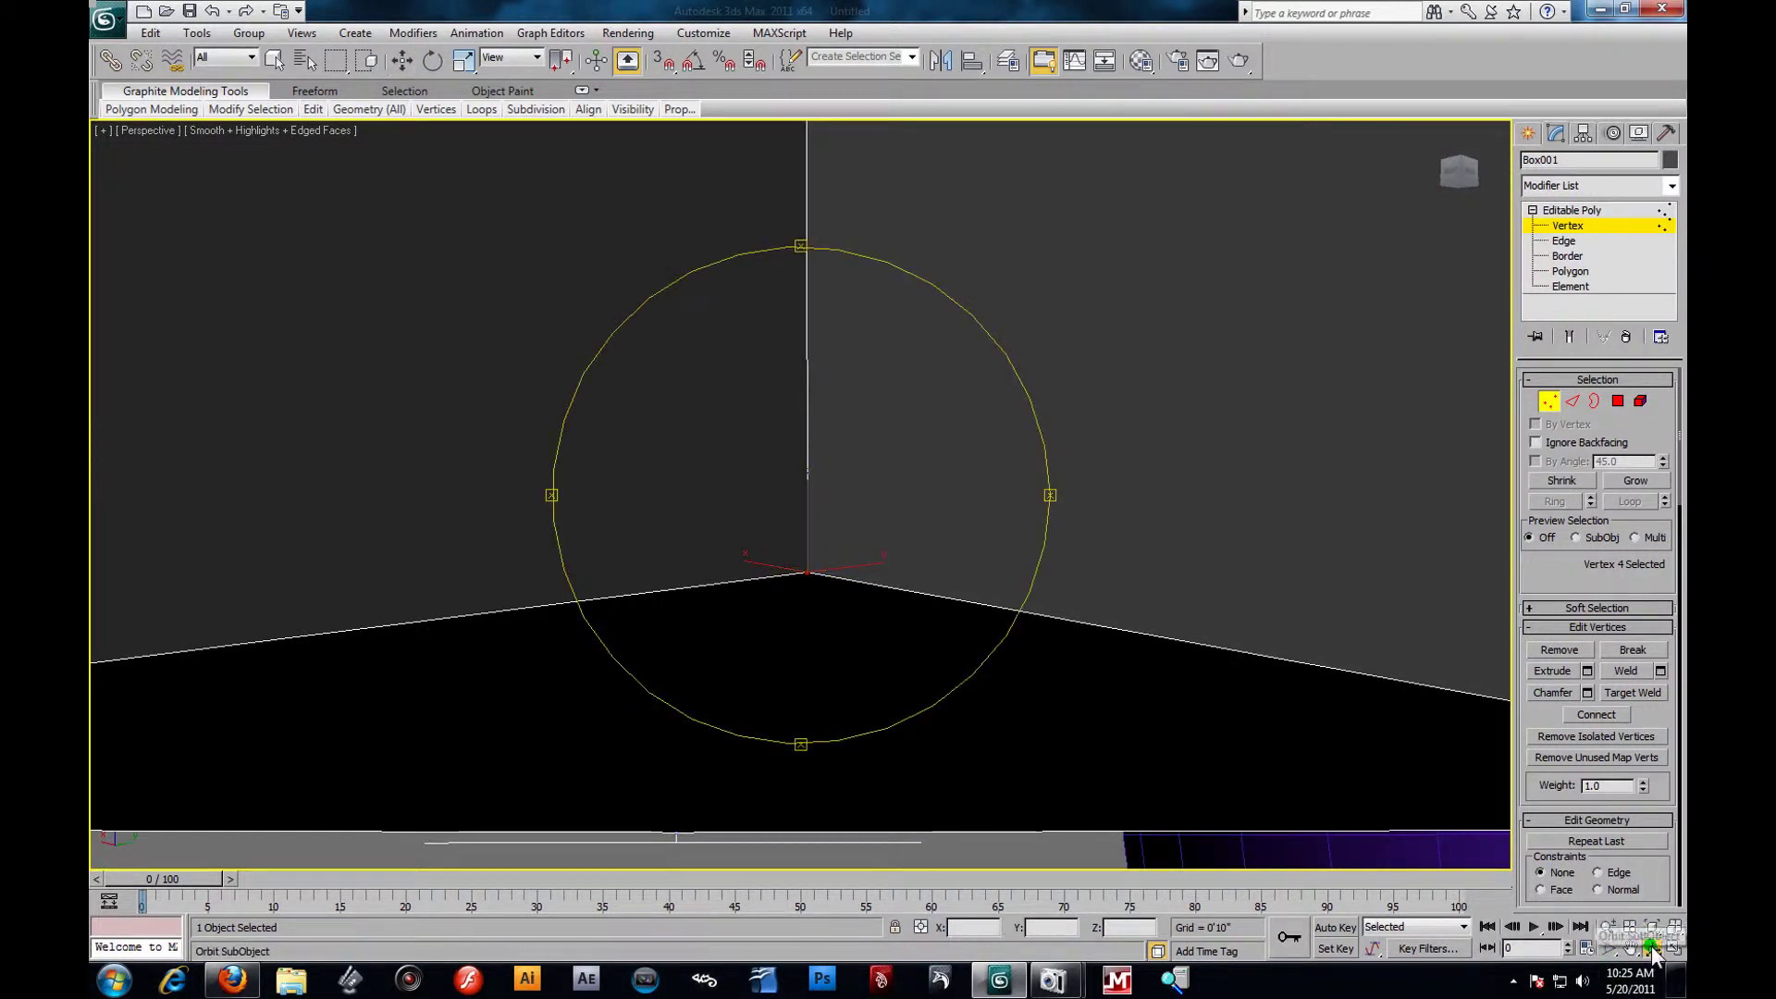
{"action": "left_click_drag", "start_coordinate": [666, 523], "coordinate": [651, 487]}
{"action": "left_click", "coordinate": [404, 61]}
{"action": "left_click", "coordinate": [1174, 435]}
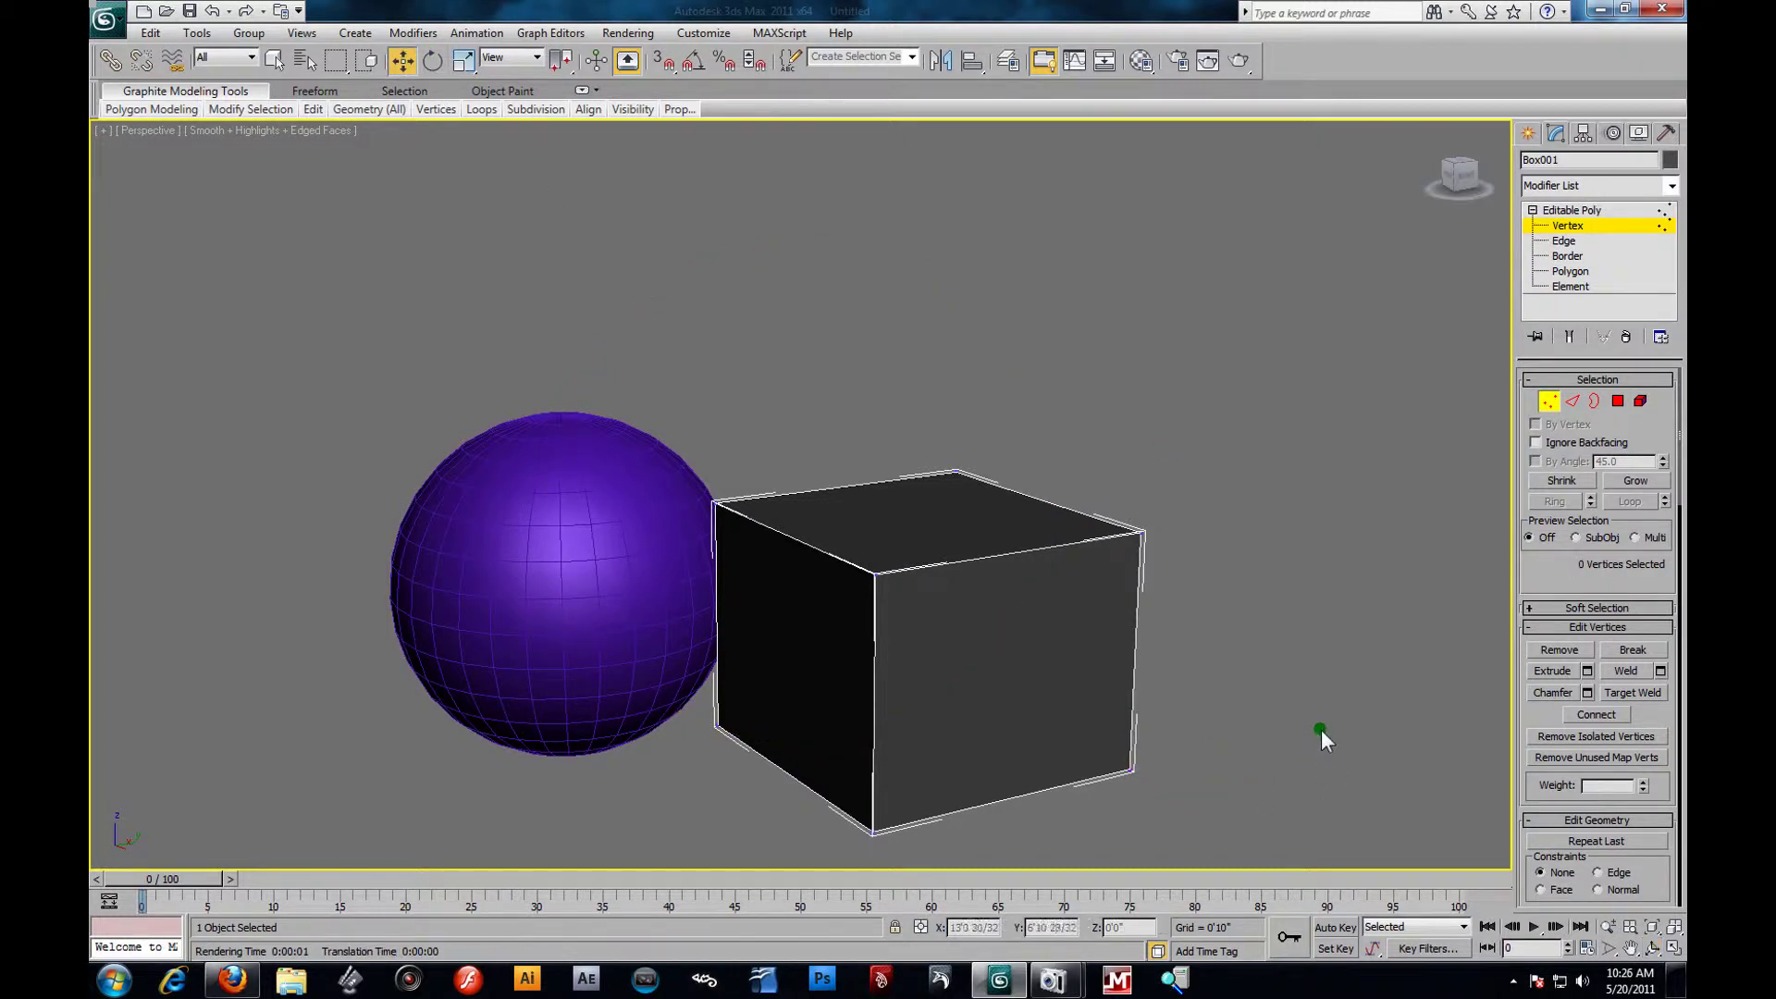
Activate Zoom Region and zoom the Perspective view in and out on the sphere and box.
{"action": "scroll", "coordinate": [531, 413], "scroll_direction": "down", "scroll_amount": 5}
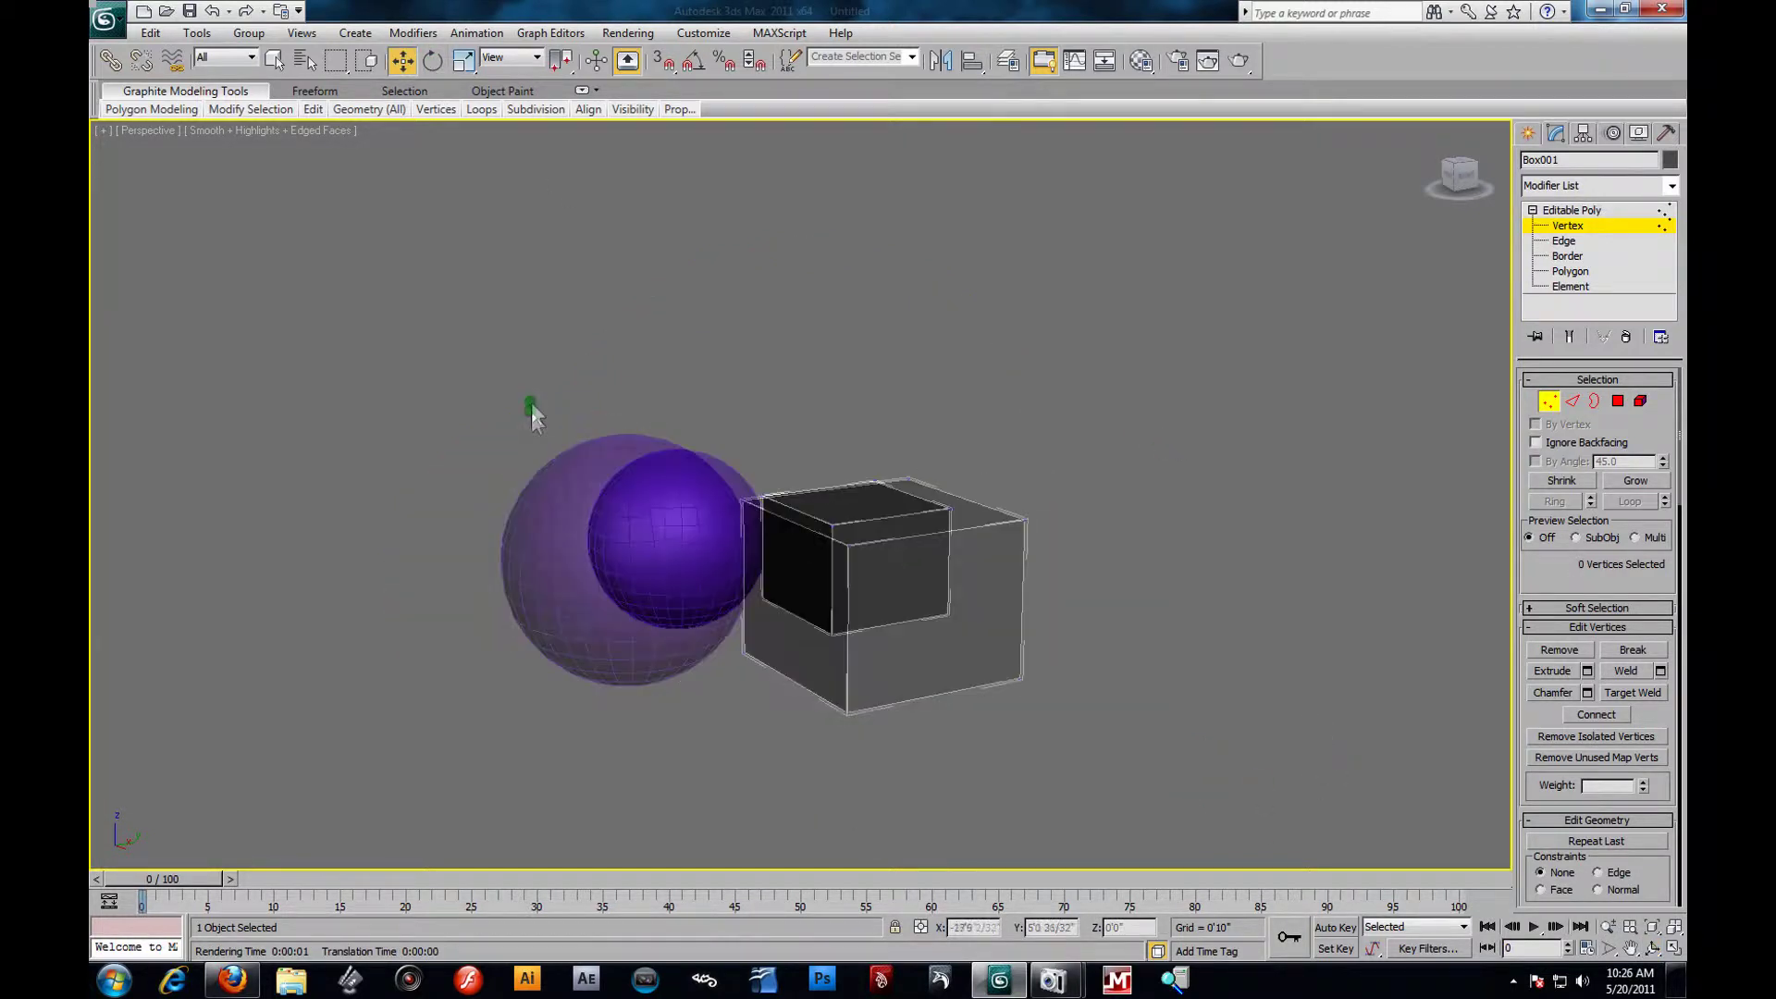
{"action": "scroll", "coordinate": [857, 609], "scroll_direction": "up", "scroll_amount": 3}
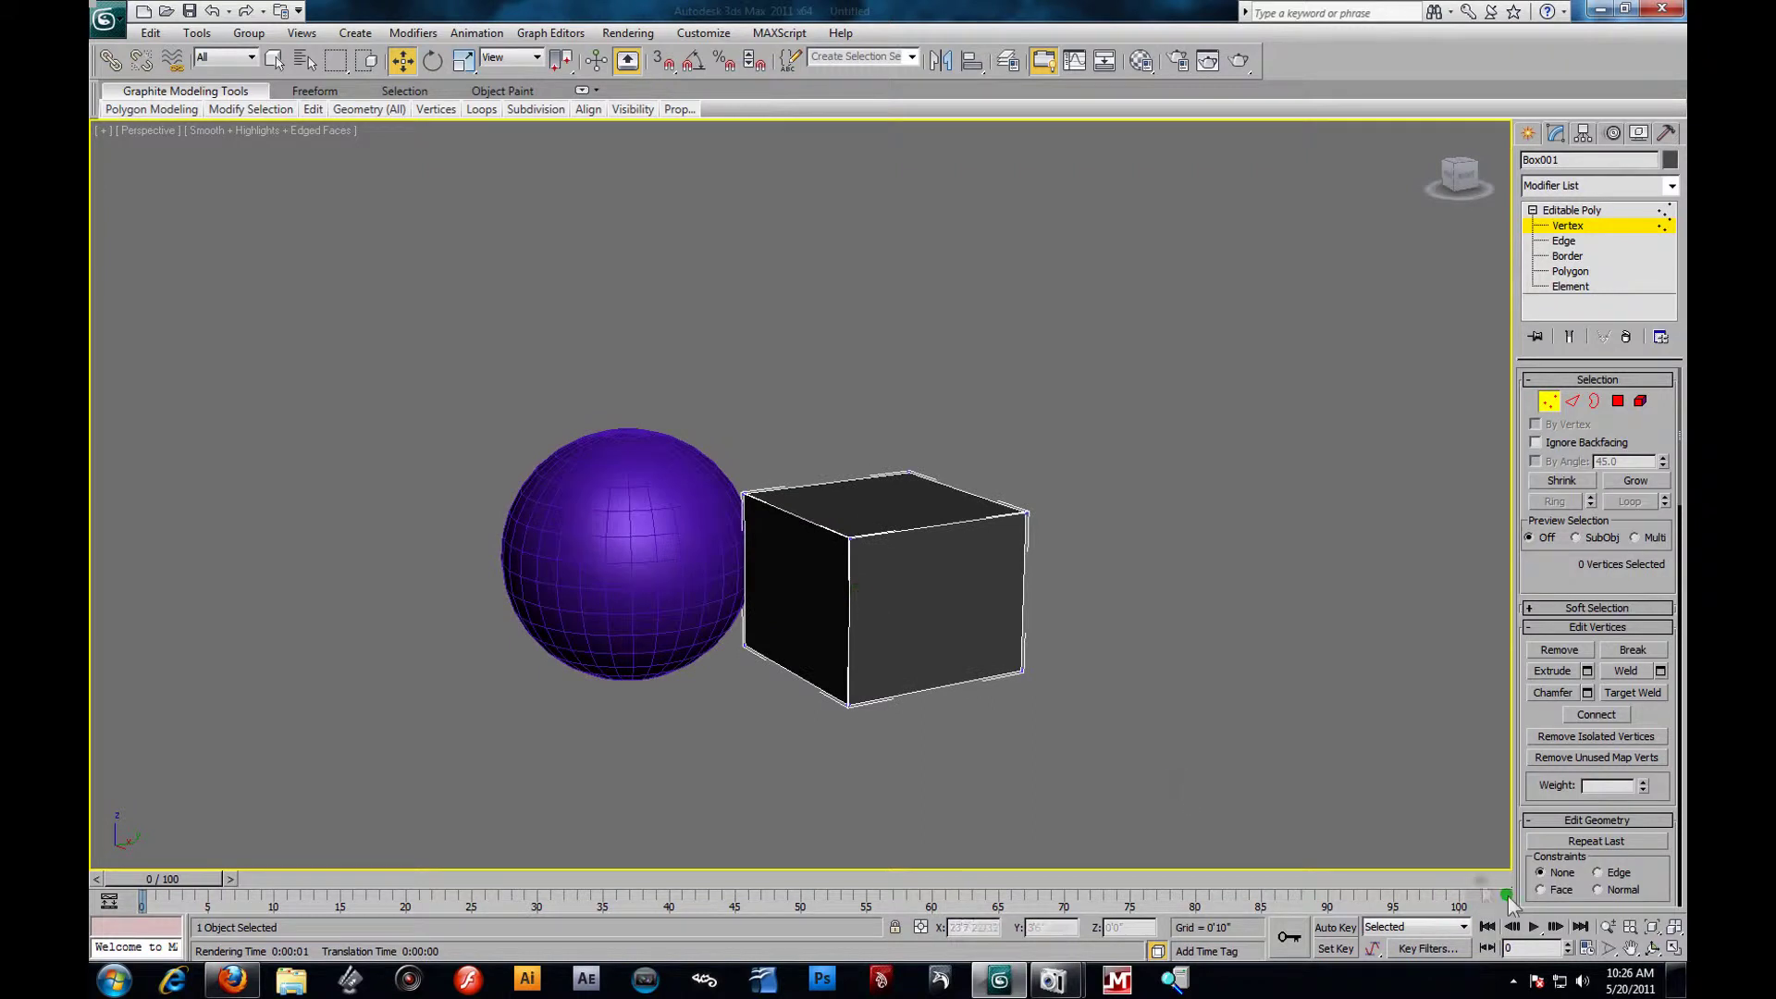
{"action": "left_click", "coordinate": [1613, 948]}
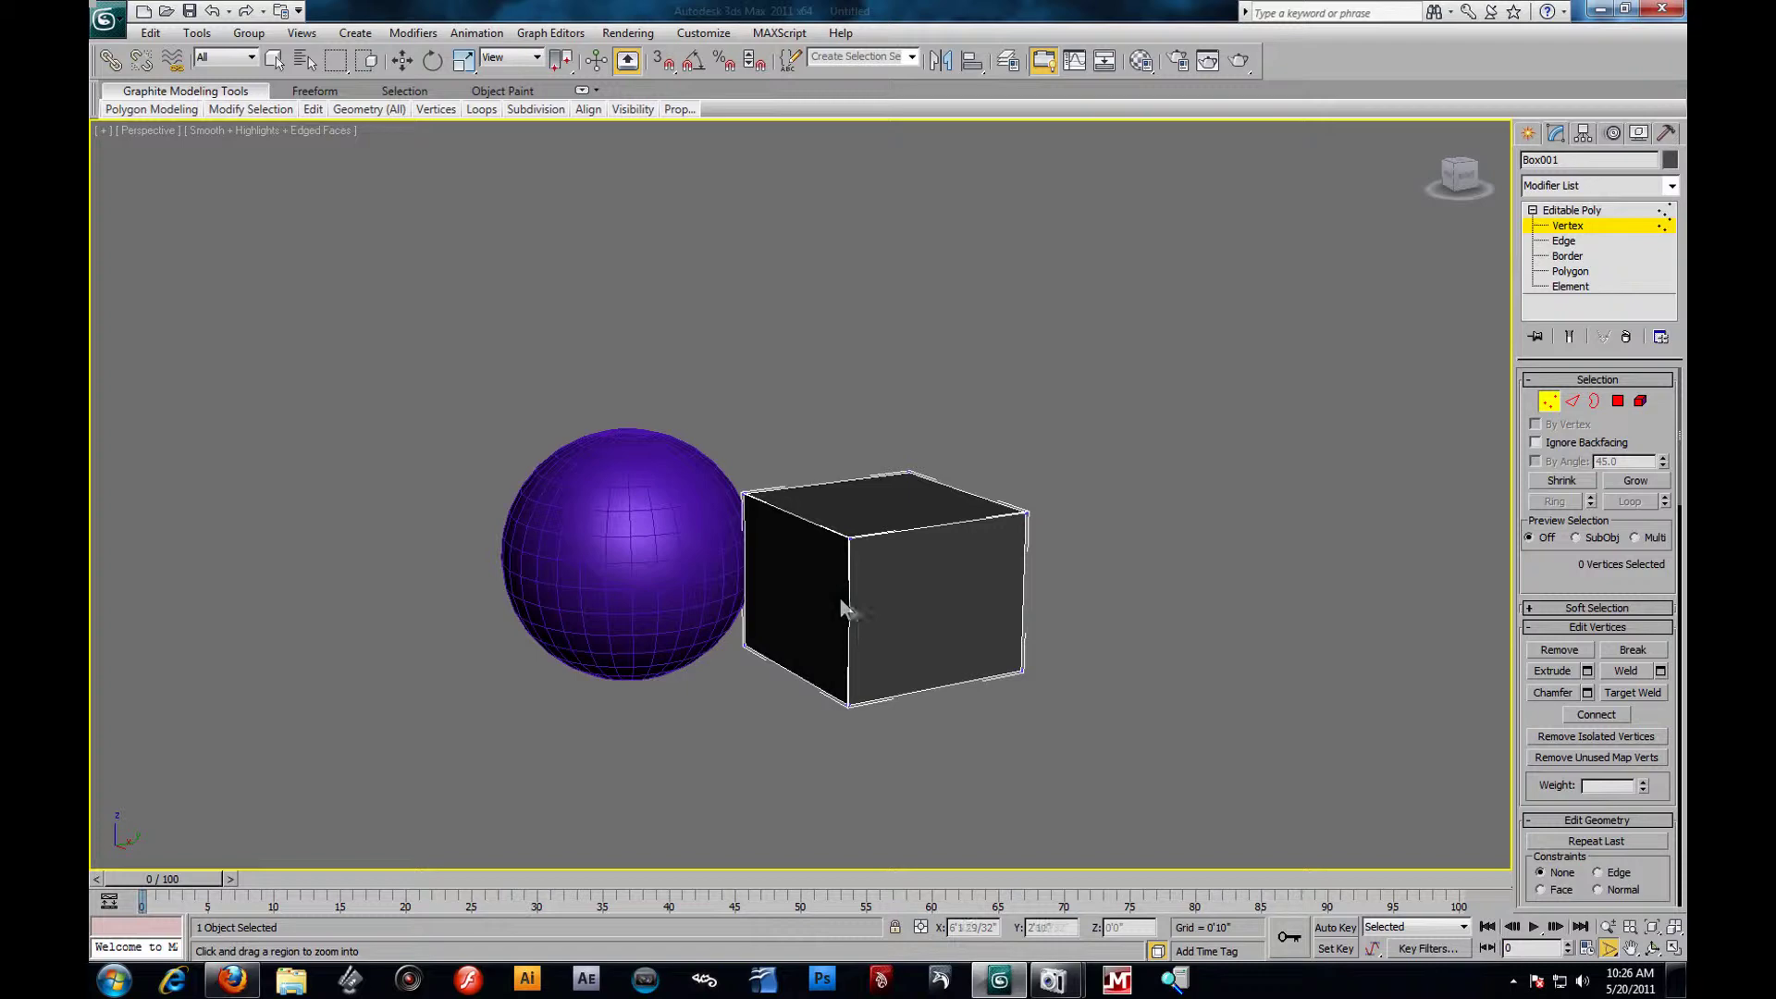
{"action": "scroll", "coordinate": [833, 574], "scroll_direction": "down", "scroll_amount": 4}
{"action": "scroll", "coordinate": [903, 708], "scroll_direction": "up", "scroll_amount": 6}
{"action": "scroll", "coordinate": [668, 554], "scroll_direction": "down", "scroll_amount": 5}
{"action": "scroll", "coordinate": [718, 551], "scroll_direction": "up", "scroll_amount": 7}
{"action": "scroll", "coordinate": [758, 655], "scroll_direction": "up", "scroll_amount": 2}
{"action": "scroll", "coordinate": [674, 584], "scroll_direction": "down", "scroll_amount": 6}
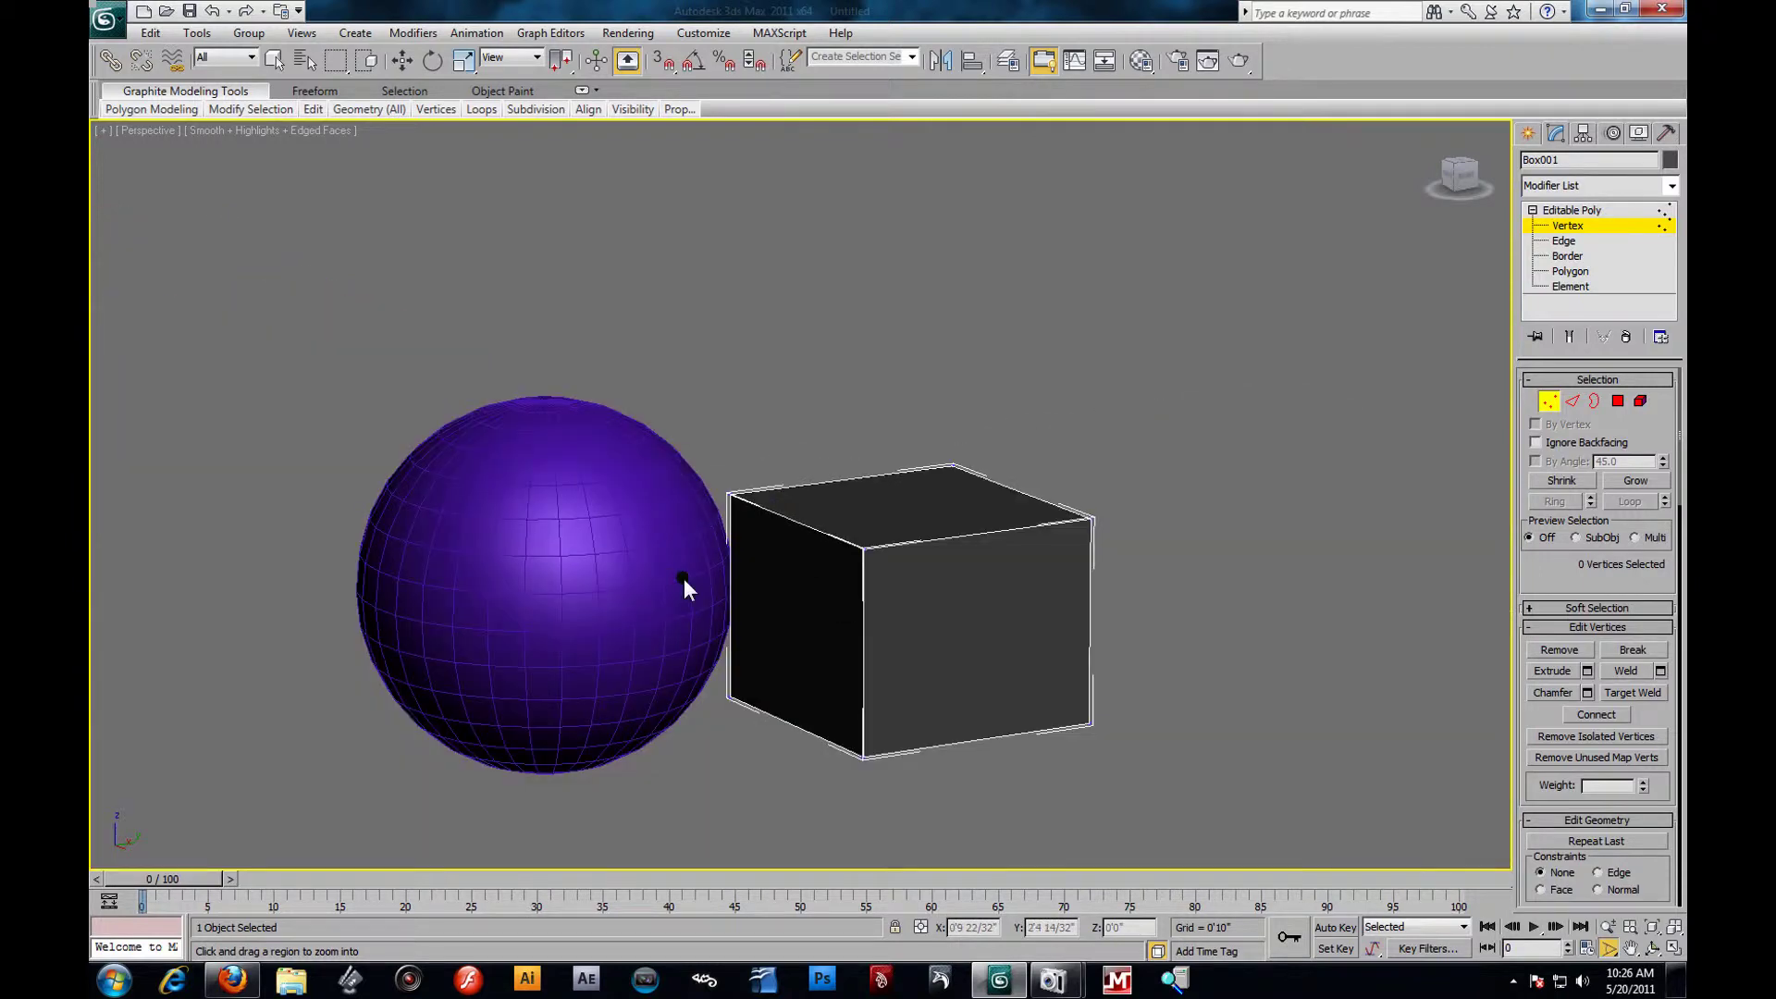
{"action": "scroll", "coordinate": [740, 583], "scroll_direction": "up", "scroll_amount": 5}
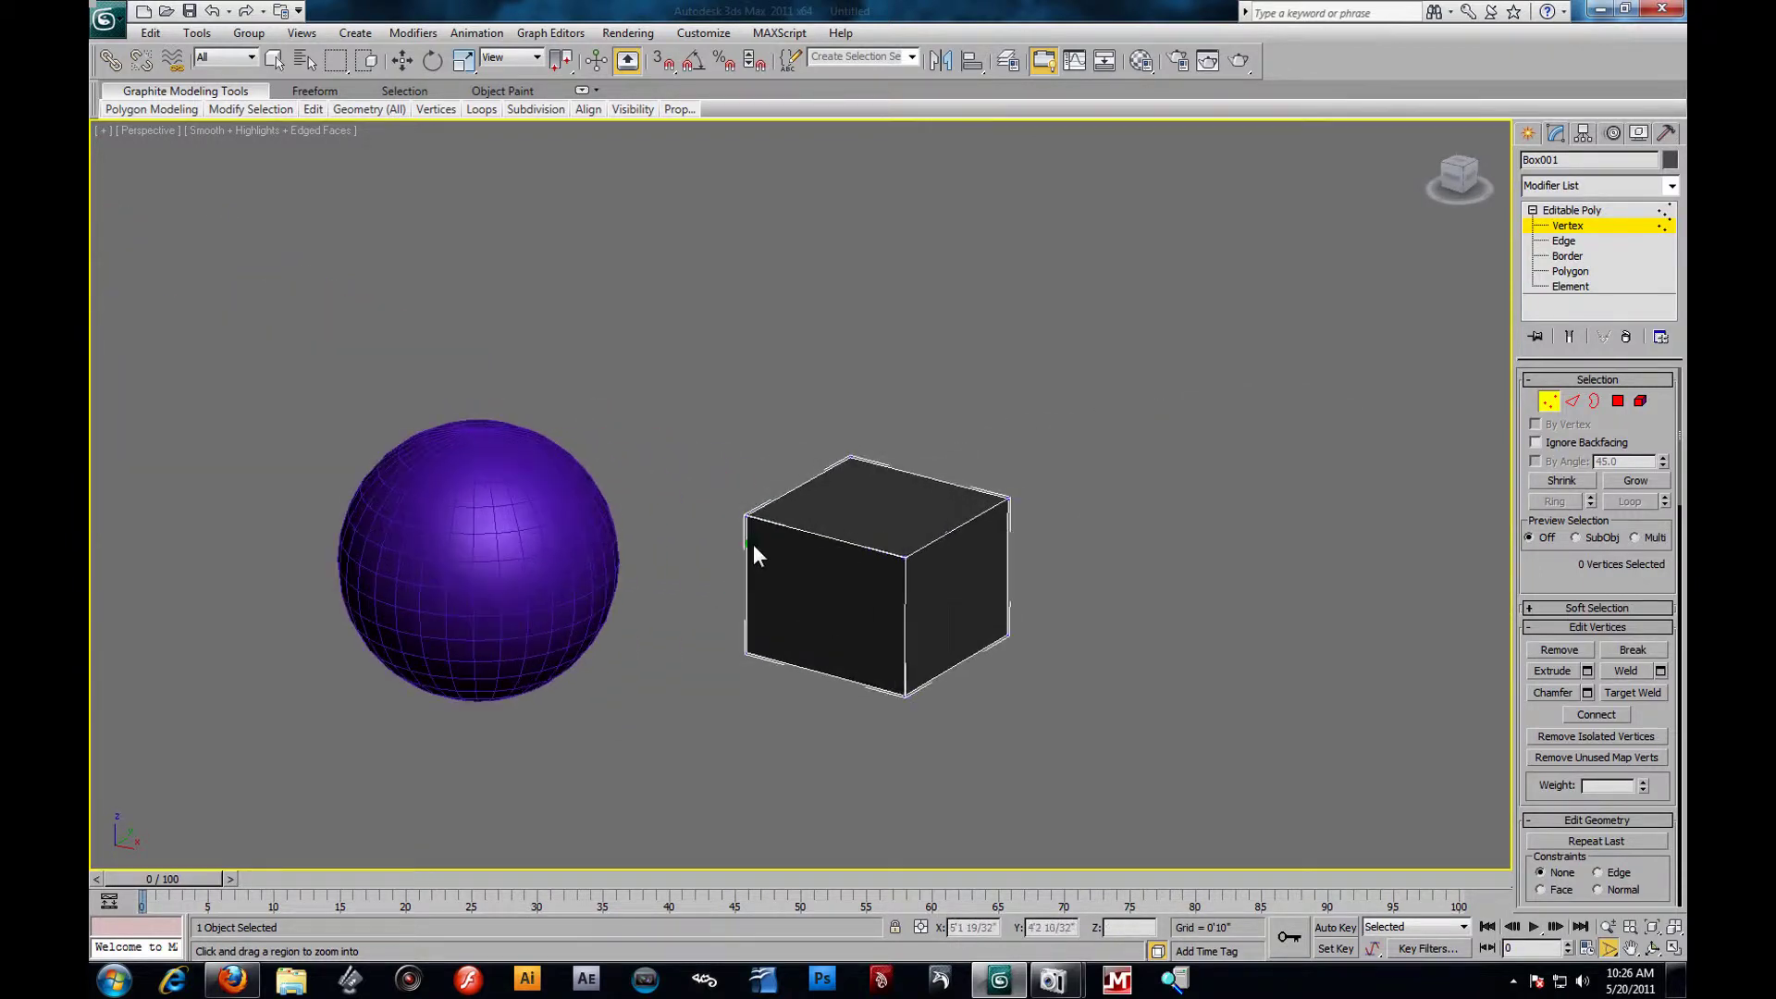
Orbit the view between zooms to see the box and sphere from several angles and distances.
{"action": "scroll", "coordinate": [758, 629], "scroll_direction": "down", "scroll_amount": 3}
{"action": "middle_click_drag", "start_coordinate": [757, 621], "coordinate": [825, 666], "text": "alt"}
{"action": "scroll", "coordinate": [746, 597], "scroll_direction": "up", "scroll_amount": 3}
{"action": "scroll", "coordinate": [746, 597], "scroll_direction": "up", "scroll_amount": 2}
{"action": "scroll", "coordinate": [751, 609], "scroll_direction": "down", "scroll_amount": 6}
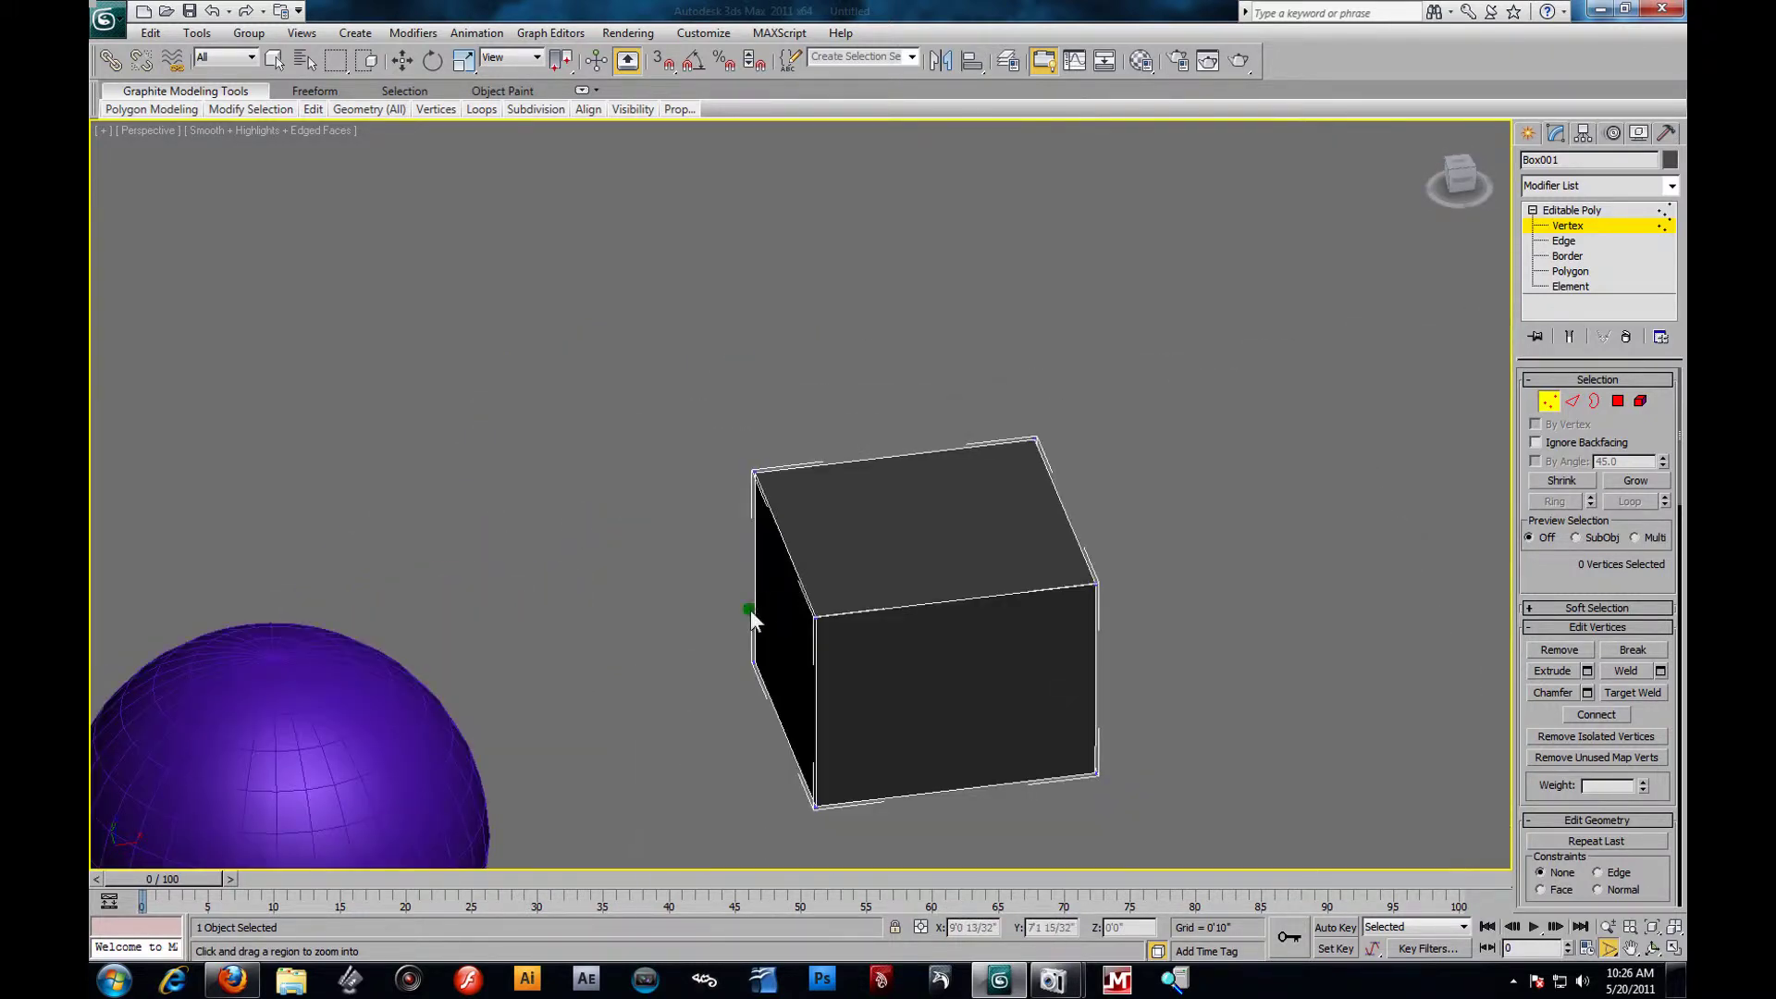
{"action": "middle_click_drag", "start_coordinate": [697, 620], "coordinate": [777, 617], "text": "alt"}
{"action": "scroll", "coordinate": [741, 515], "scroll_direction": "up", "scroll_amount": 3}
{"action": "scroll", "coordinate": [872, 575], "scroll_direction": "down", "scroll_amount": 5}
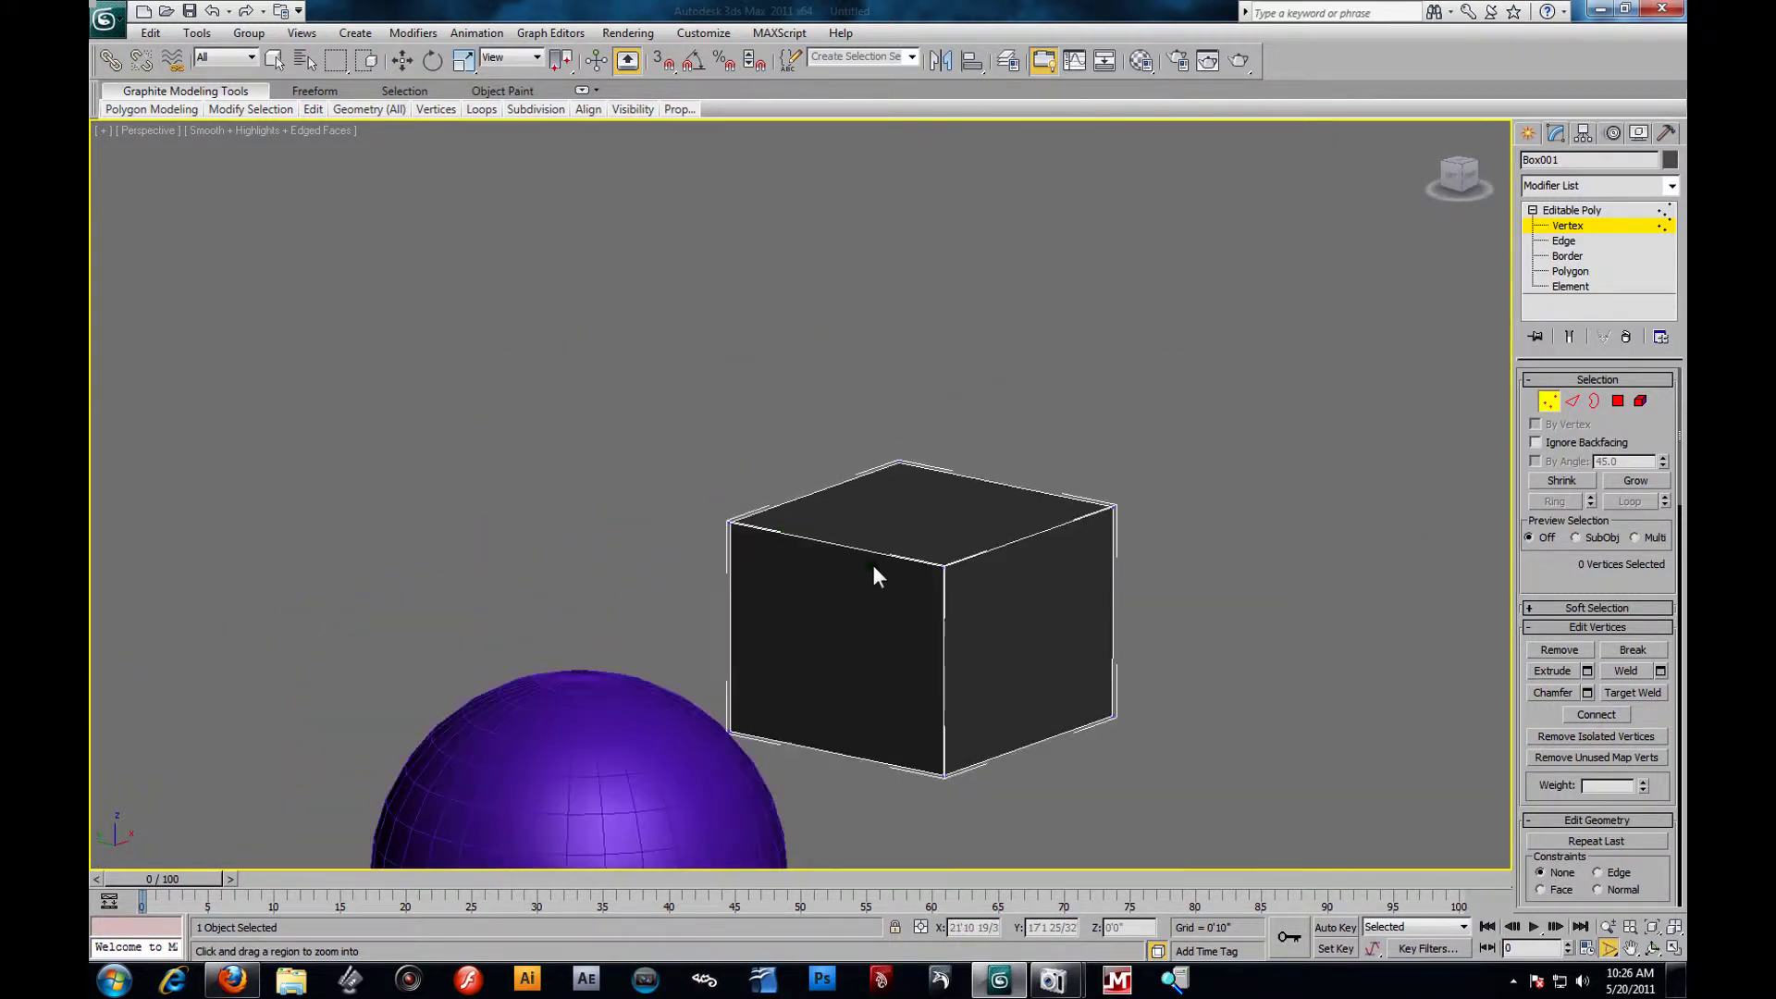
{"action": "middle_click_drag", "start_coordinate": [904, 622], "coordinate": [705, 642], "text": "alt"}
{"action": "scroll", "coordinate": [777, 685], "scroll_direction": "down", "scroll_amount": 8}
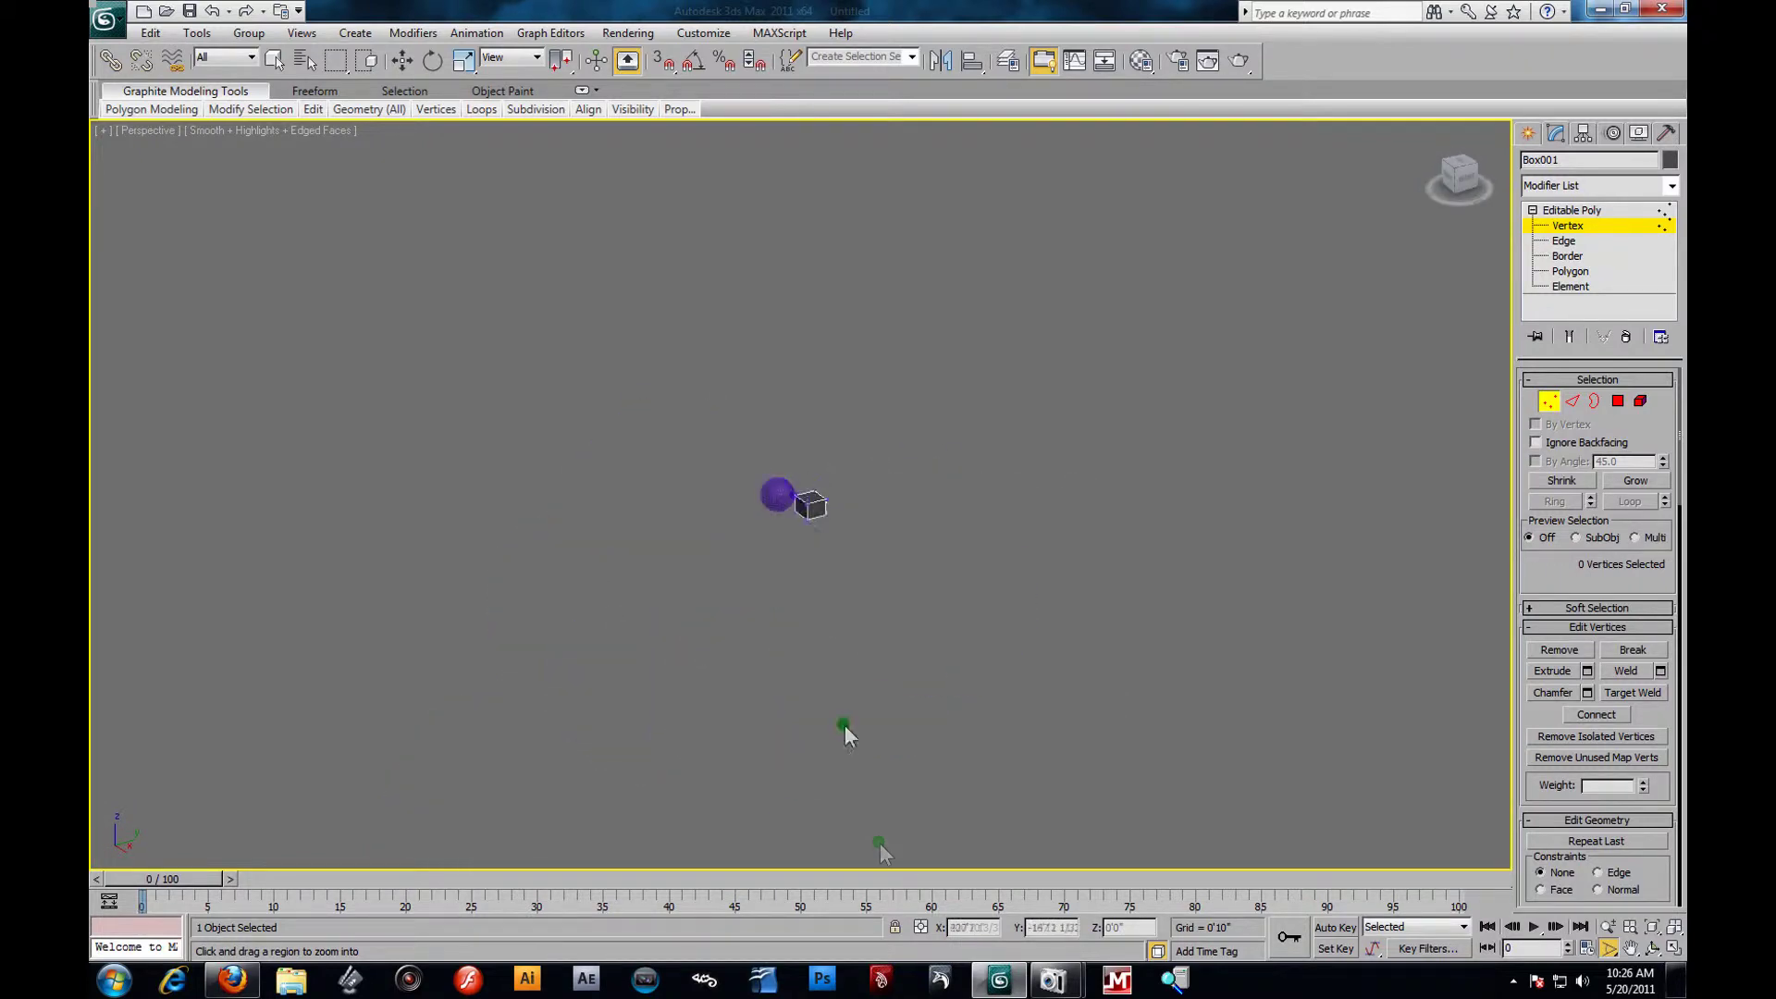
{"action": "scroll", "coordinate": [824, 590], "scroll_direction": "up", "scroll_amount": 2}
{"action": "scroll", "coordinate": [823, 605], "scroll_direction": "up", "scroll_amount": 5}
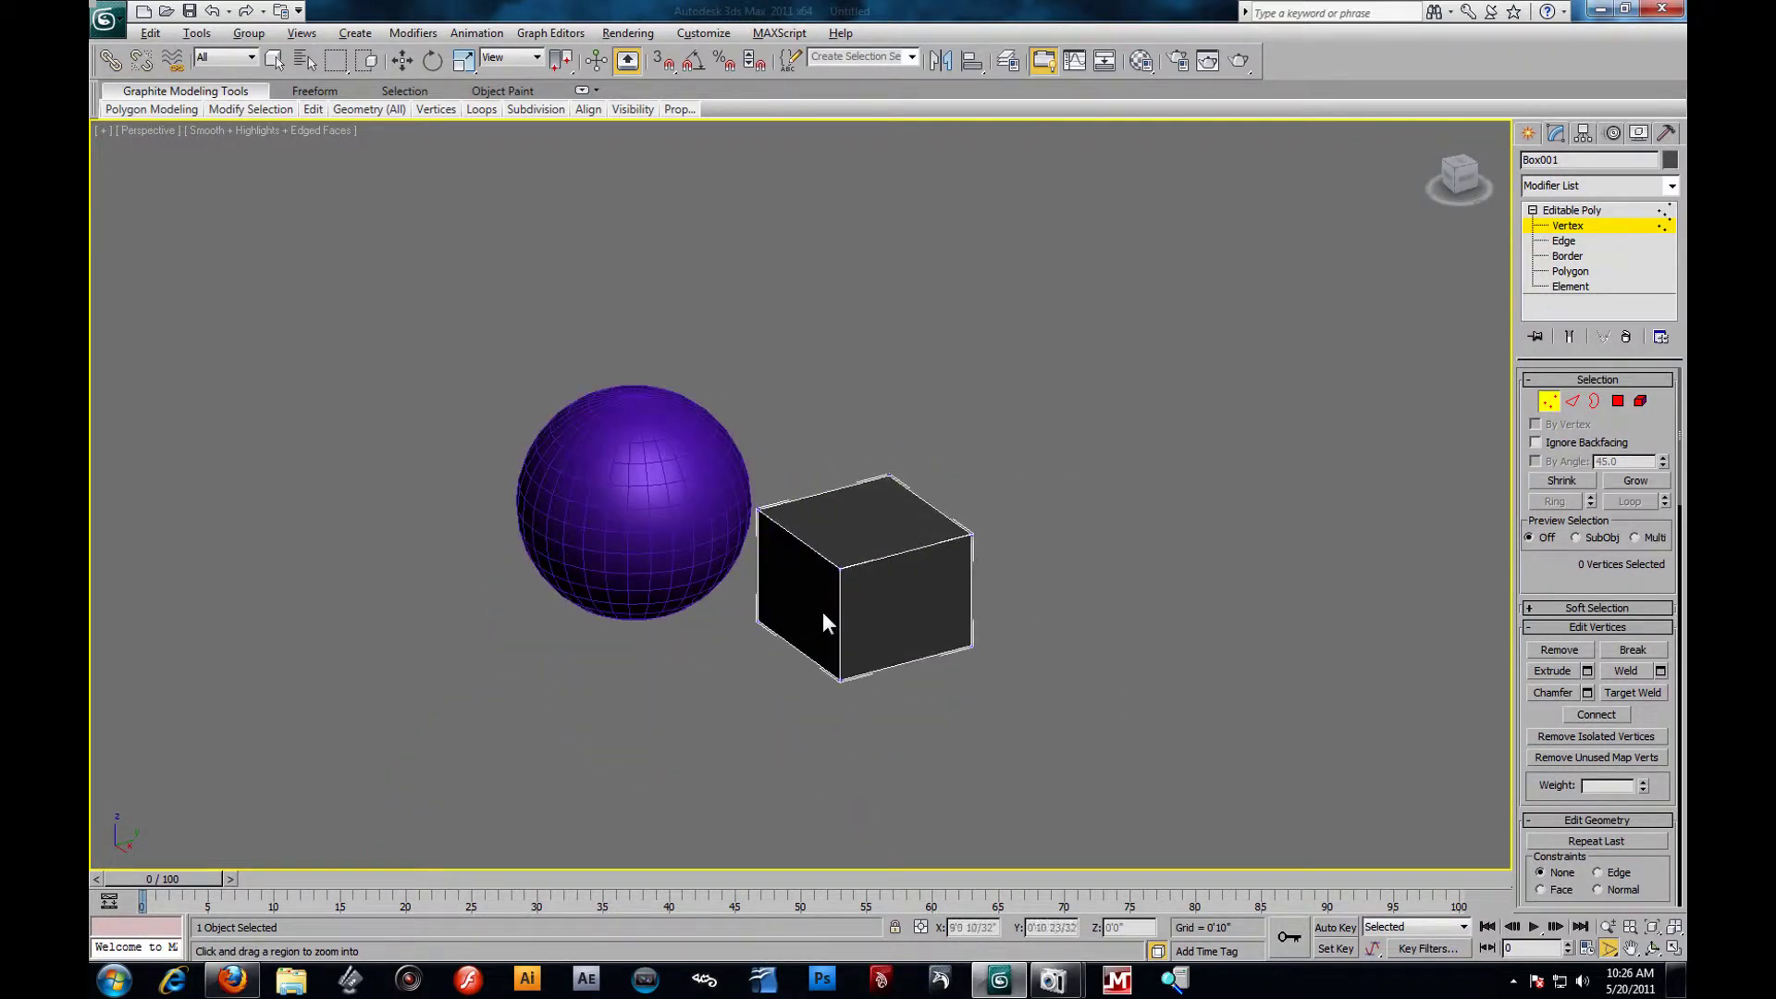
{"action": "scroll", "coordinate": [823, 612], "scroll_direction": "up", "scroll_amount": 4}
{"action": "scroll", "coordinate": [851, 581], "scroll_direction": "down", "scroll_amount": 8}
{"action": "middle_click_drag", "start_coordinate": [777, 583], "coordinate": [635, 653], "text": "alt"}
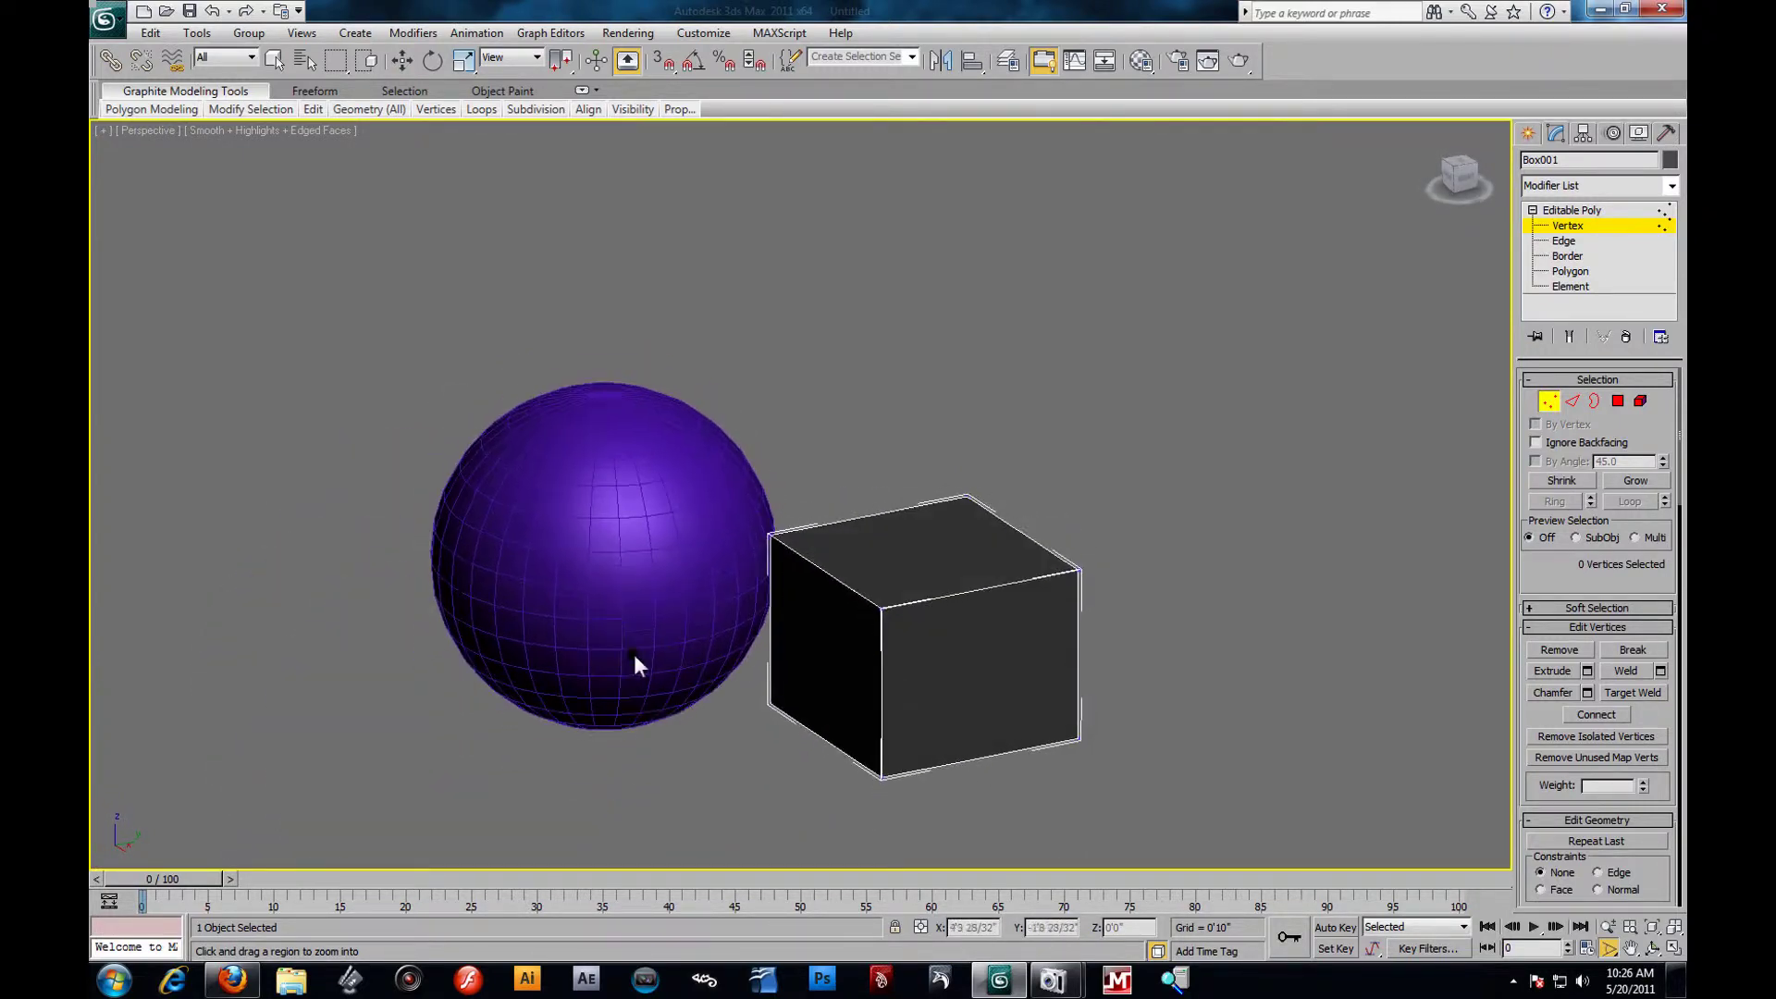
Zoom far in past the objects and back out, orbit the view, and zoom back in on the box.
{"action": "scroll", "coordinate": [862, 614], "scroll_direction": "up", "scroll_amount": 5}
{"action": "scroll", "coordinate": [860, 606], "scroll_direction": "down", "scroll_amount": 8}
{"action": "scroll", "coordinate": [766, 460], "scroll_direction": "up", "scroll_amount": 7}
{"action": "scroll", "coordinate": [879, 583], "scroll_direction": "down", "scroll_amount": 6}
{"action": "scroll", "coordinate": [744, 403], "scroll_direction": "up", "scroll_amount": 4}
{"action": "scroll", "coordinate": [953, 619], "scroll_direction": "down", "scroll_amount": 2}
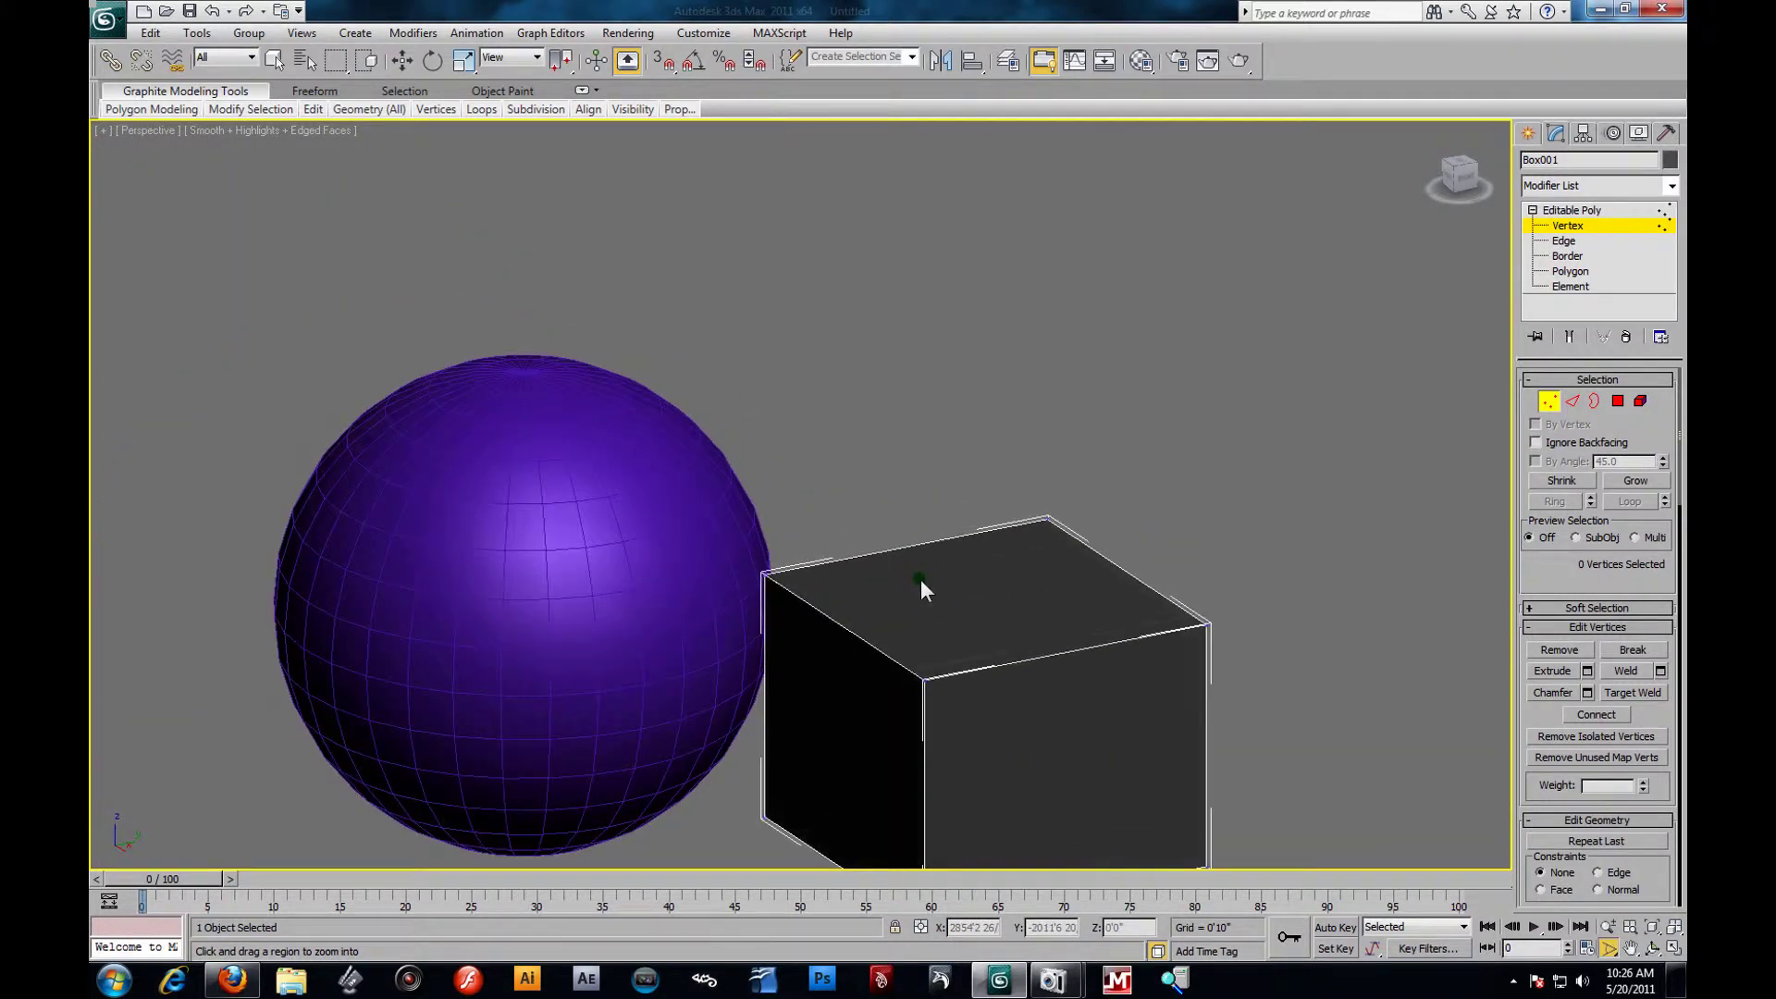
{"action": "scroll", "coordinate": [920, 579], "scroll_direction": "up", "scroll_amount": 8}
{"action": "scroll", "coordinate": [925, 609], "scroll_direction": "down", "scroll_amount": 5}
{"action": "scroll", "coordinate": [921, 608], "scroll_direction": "down", "scroll_amount": 5}
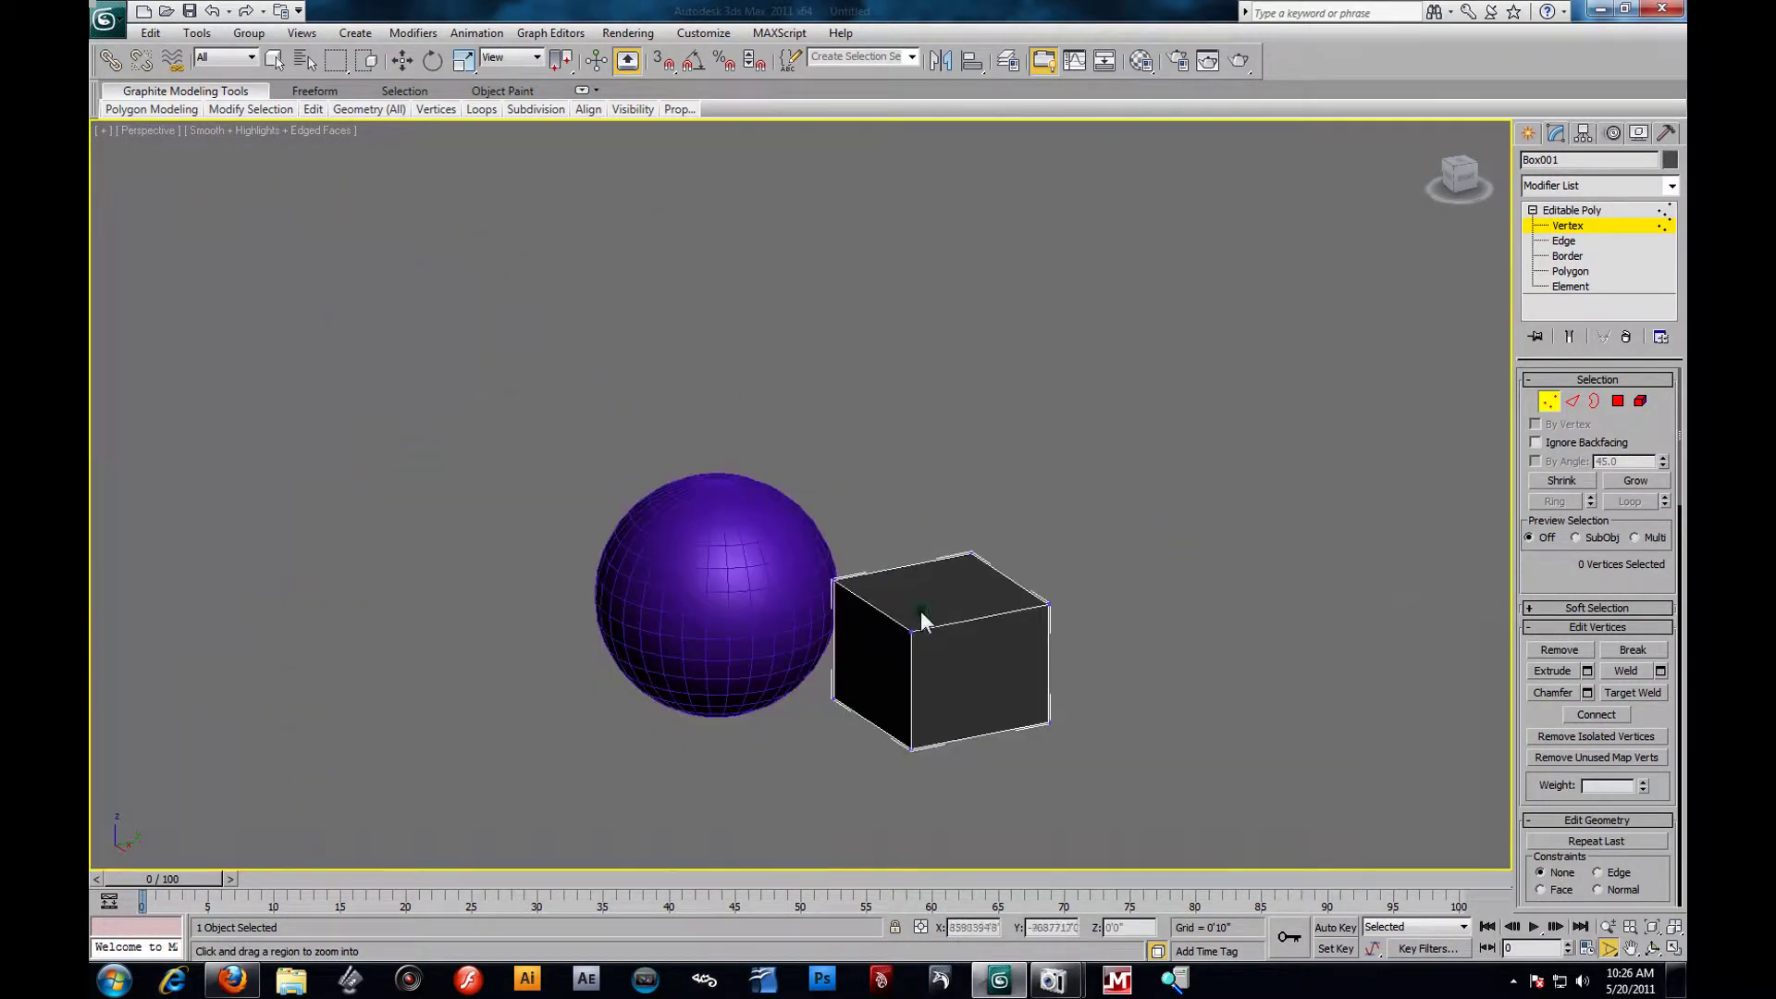
{"action": "scroll", "coordinate": [919, 610], "scroll_direction": "up", "scroll_amount": 6}
{"action": "scroll", "coordinate": [884, 541], "scroll_direction": "down", "scroll_amount": 8}
{"action": "scroll", "coordinate": [938, 490], "scroll_direction": "up", "scroll_amount": 10}
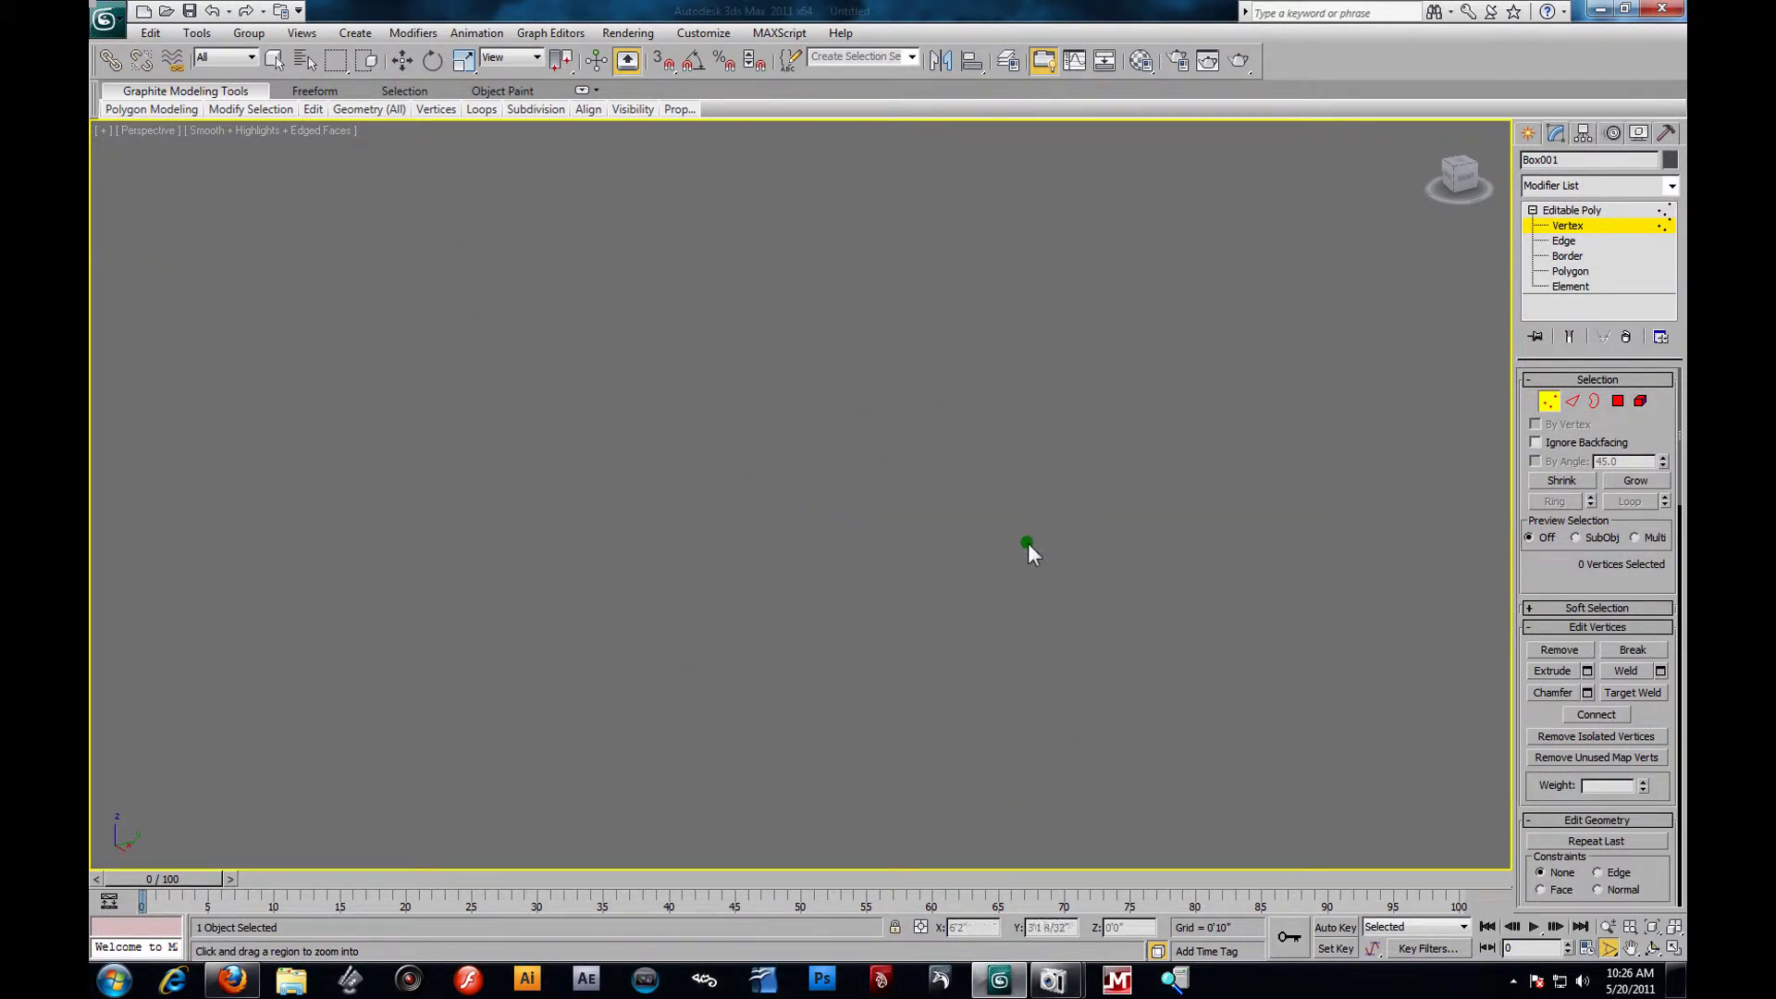
{"action": "middle_click_drag", "start_coordinate": [1139, 580], "coordinate": [875, 458], "text": "alt"}
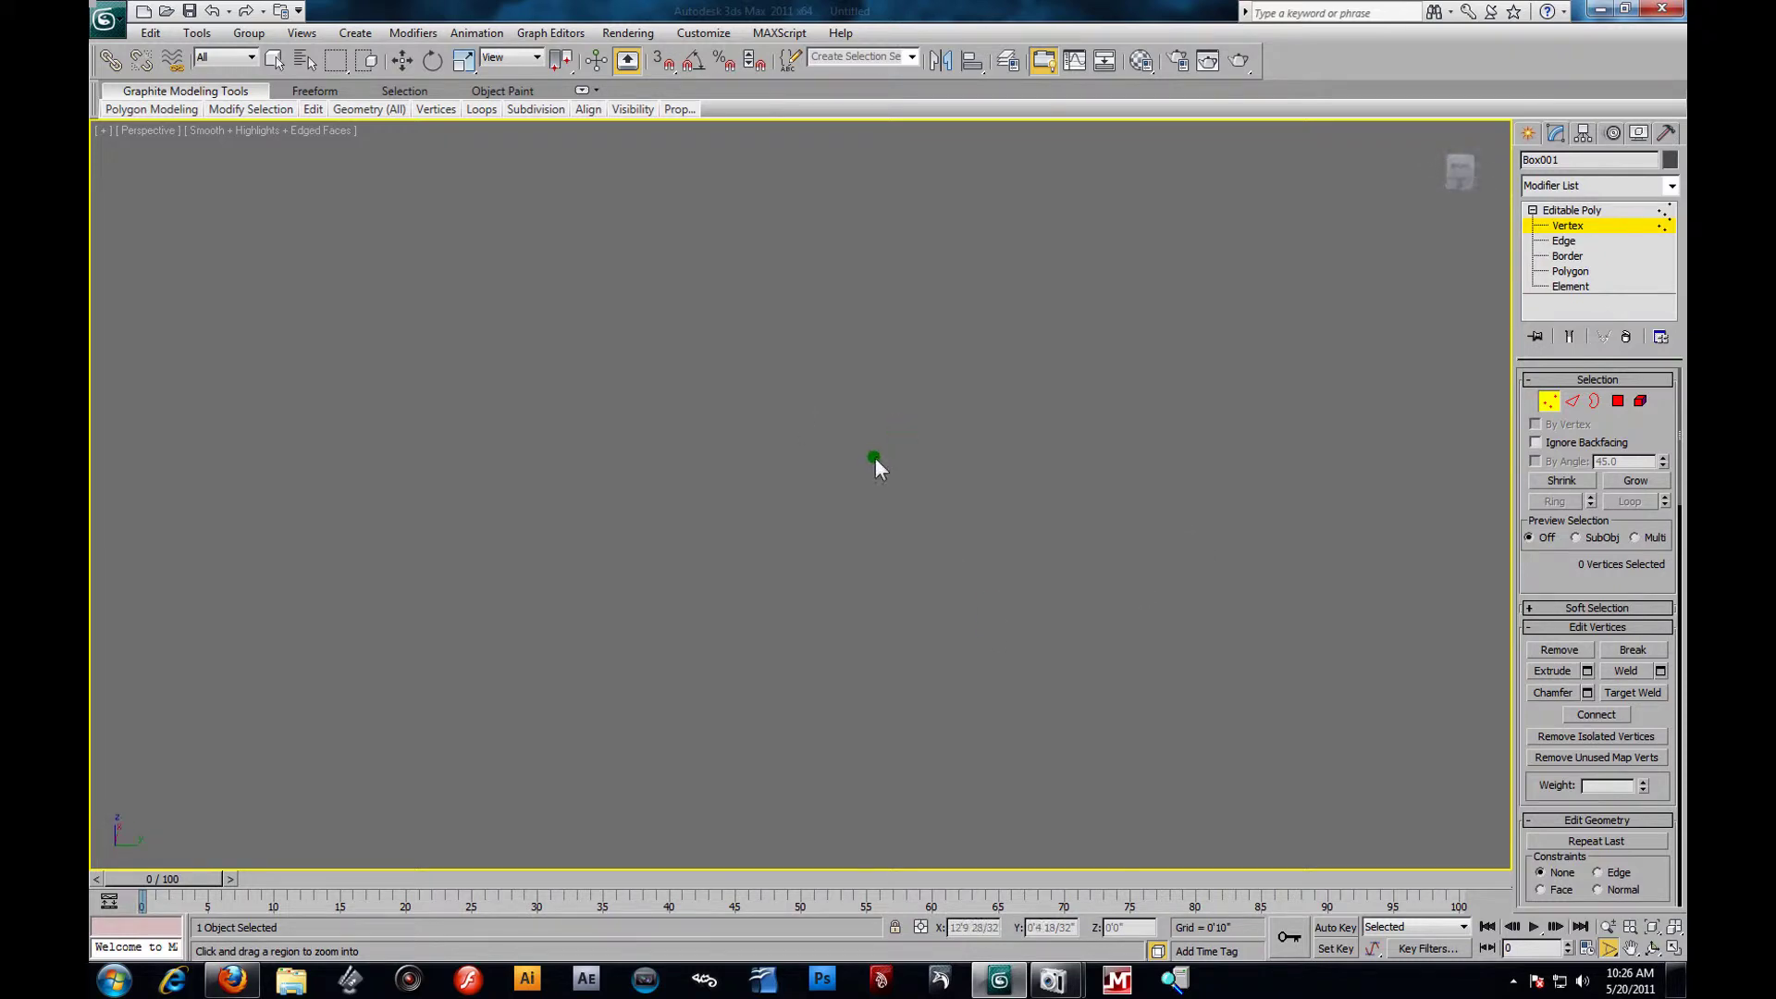
{"action": "scroll", "coordinate": [959, 475], "scroll_direction": "down", "scroll_amount": 10}
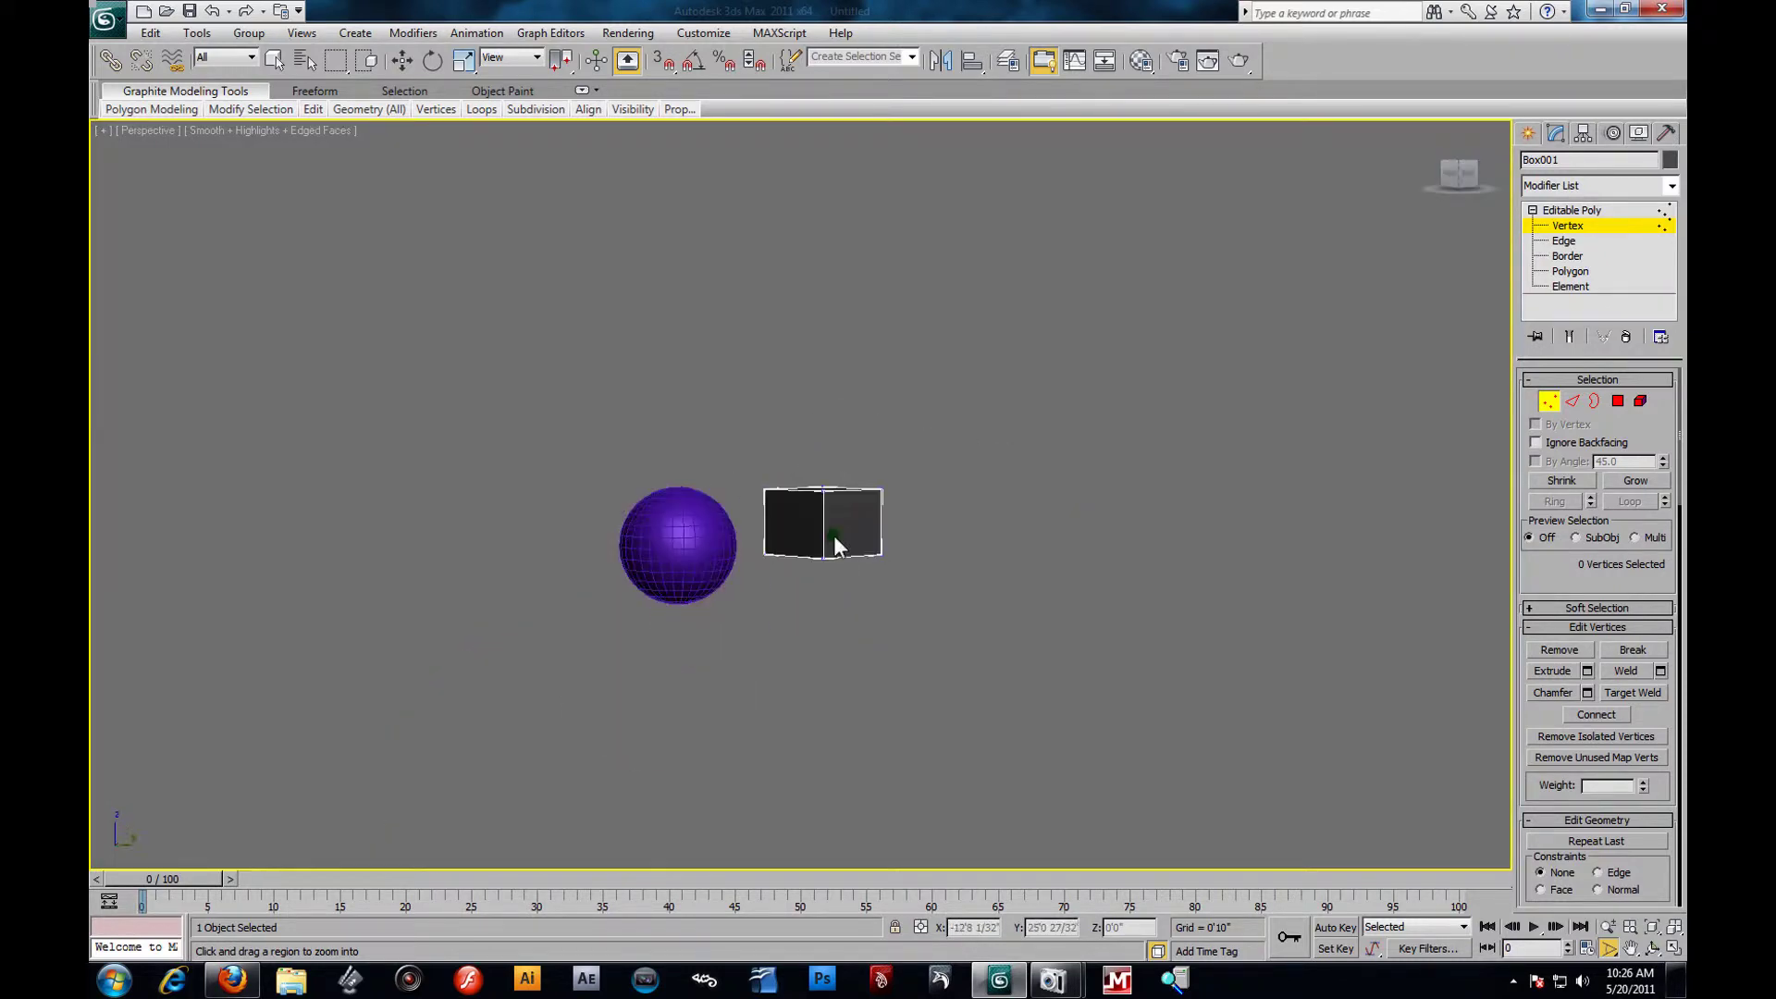
{"action": "scroll", "coordinate": [845, 519], "scroll_direction": "up", "scroll_amount": 6}
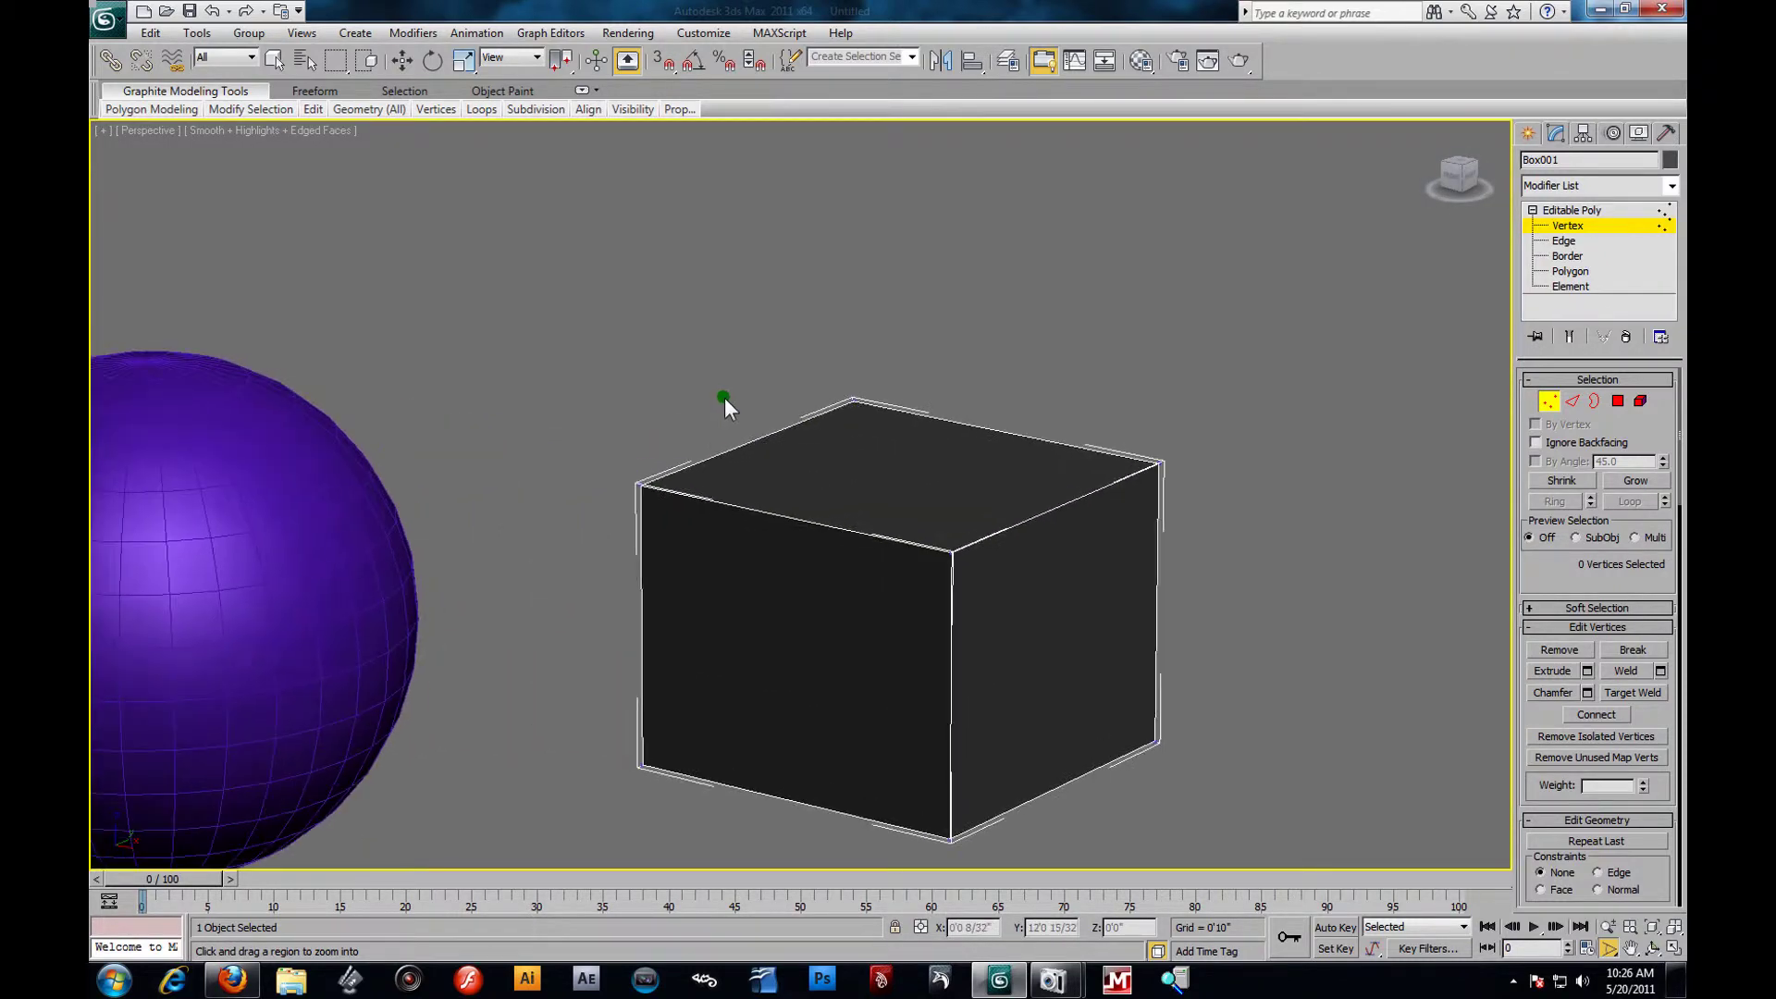
Zoom the Perspective view in and out on the box and orbit to a nearly level view with the sphere behind it.
{"action": "scroll", "coordinate": [880, 574], "scroll_direction": "up", "scroll_amount": 4}
{"action": "scroll", "coordinate": [886, 583], "scroll_direction": "down", "scroll_amount": 4}
{"action": "scroll", "coordinate": [814, 546], "scroll_direction": "up", "scroll_amount": 4}
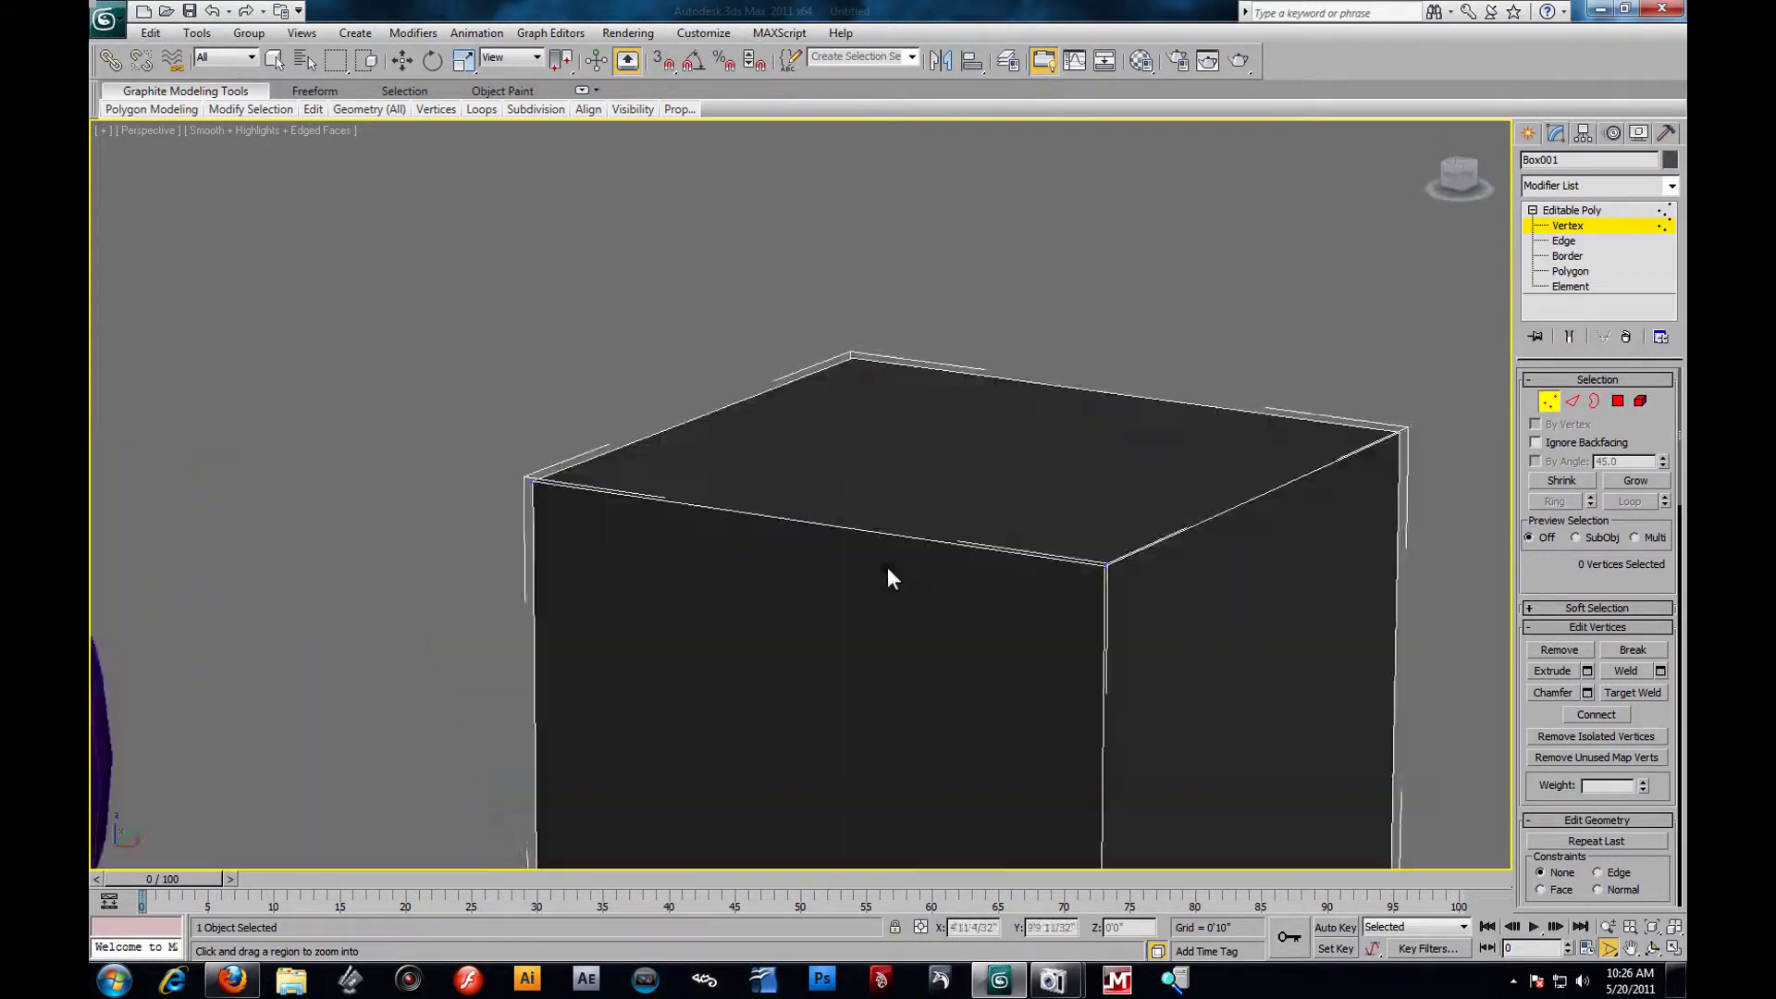
{"action": "scroll", "coordinate": [851, 556], "scroll_direction": "down", "scroll_amount": 3}
{"action": "middle_click_drag", "start_coordinate": [847, 553], "coordinate": [719, 539], "text": "alt"}
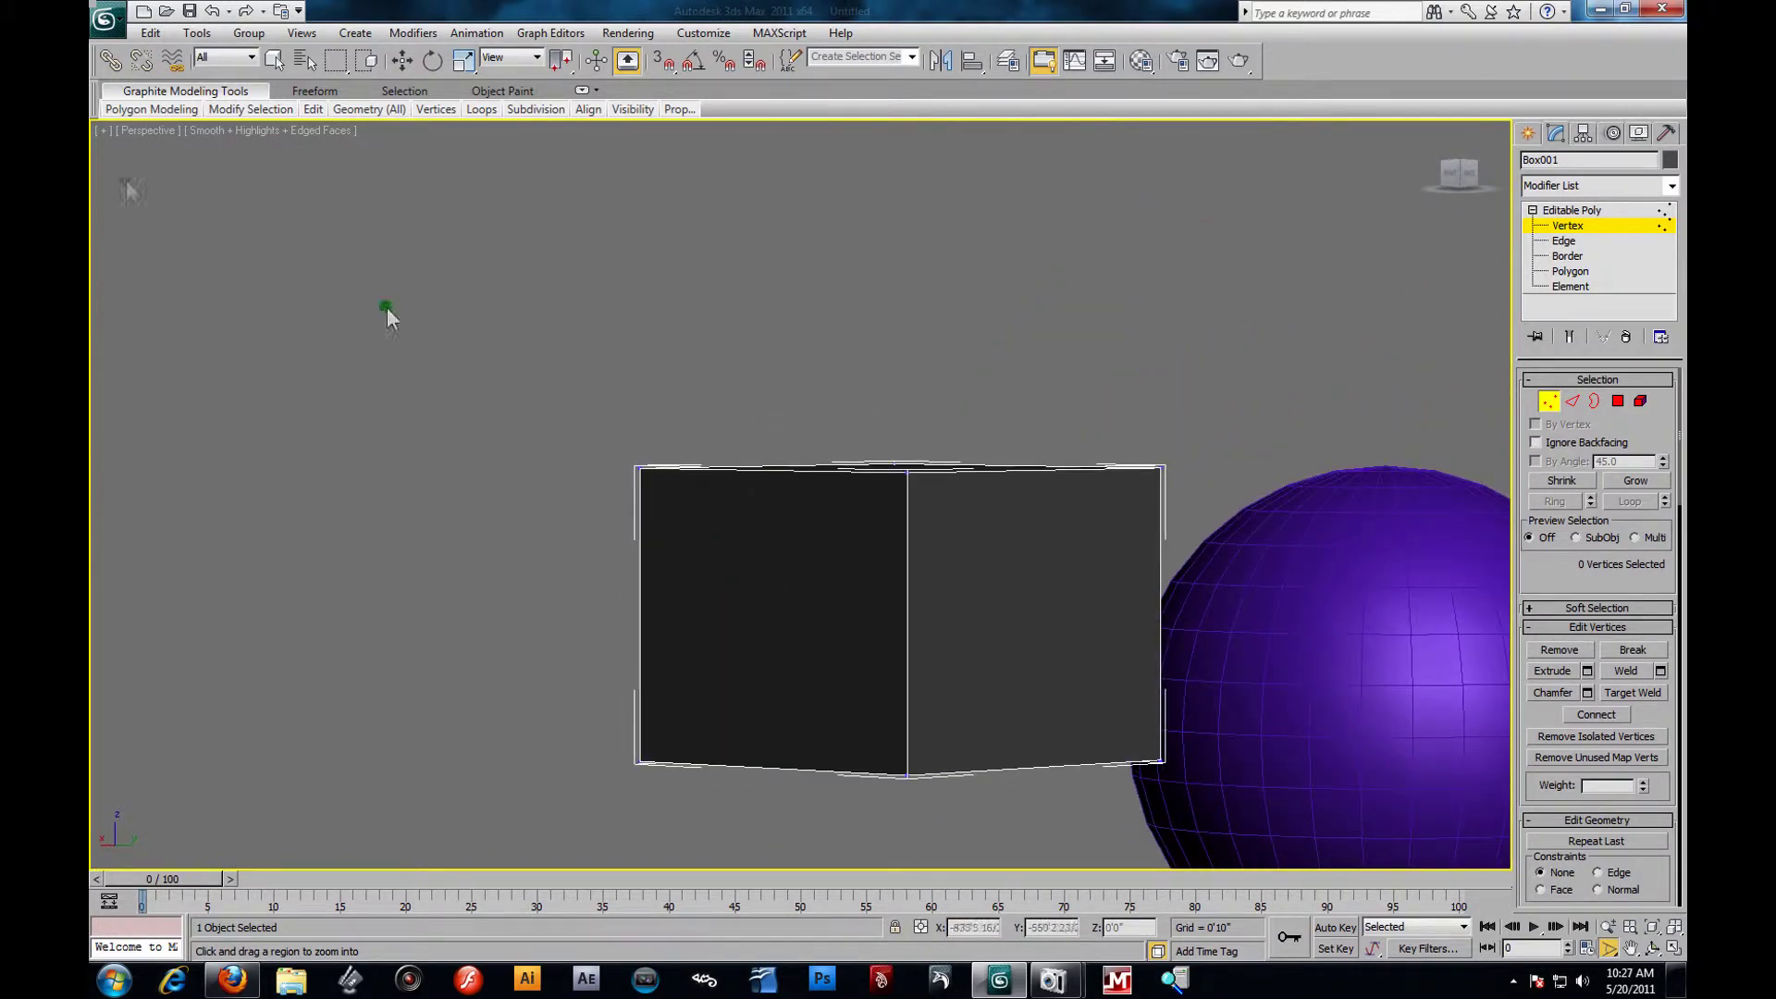
Set the Perspective user view's Field of View to 45 in the rendering method settings of Viewport Configuration.
{"action": "left_click", "coordinate": [102, 130]}
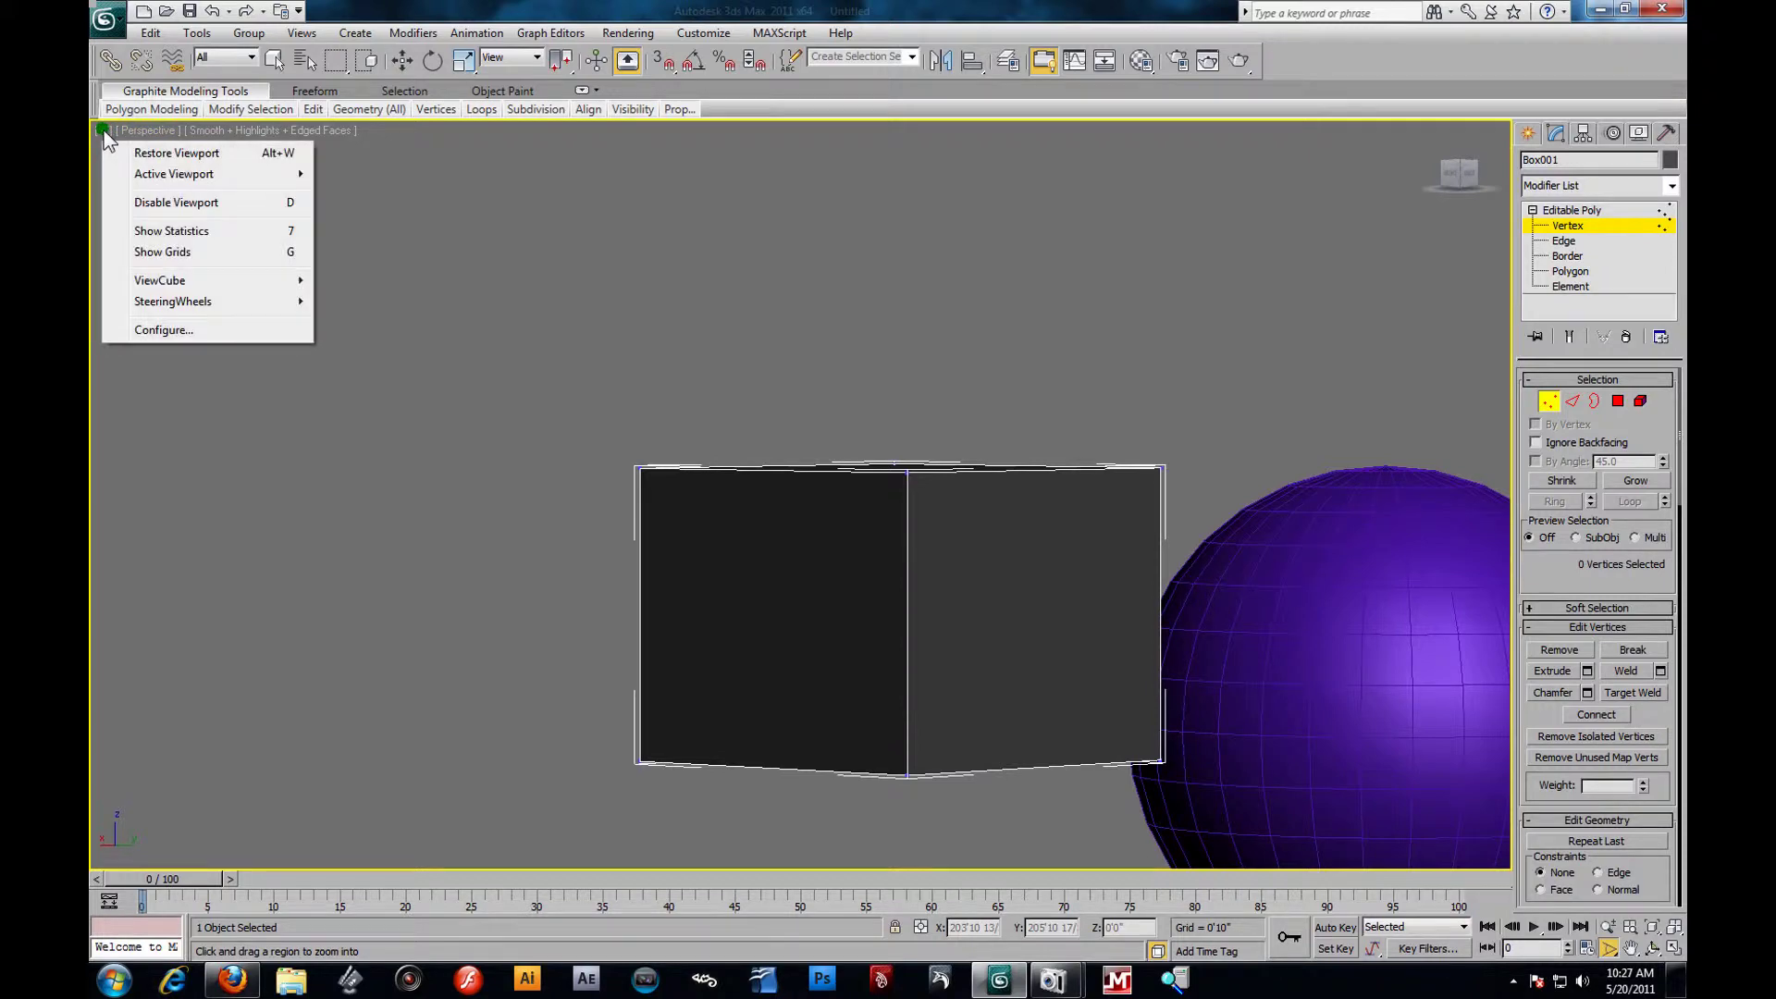
{"action": "left_click", "coordinate": [156, 329]}
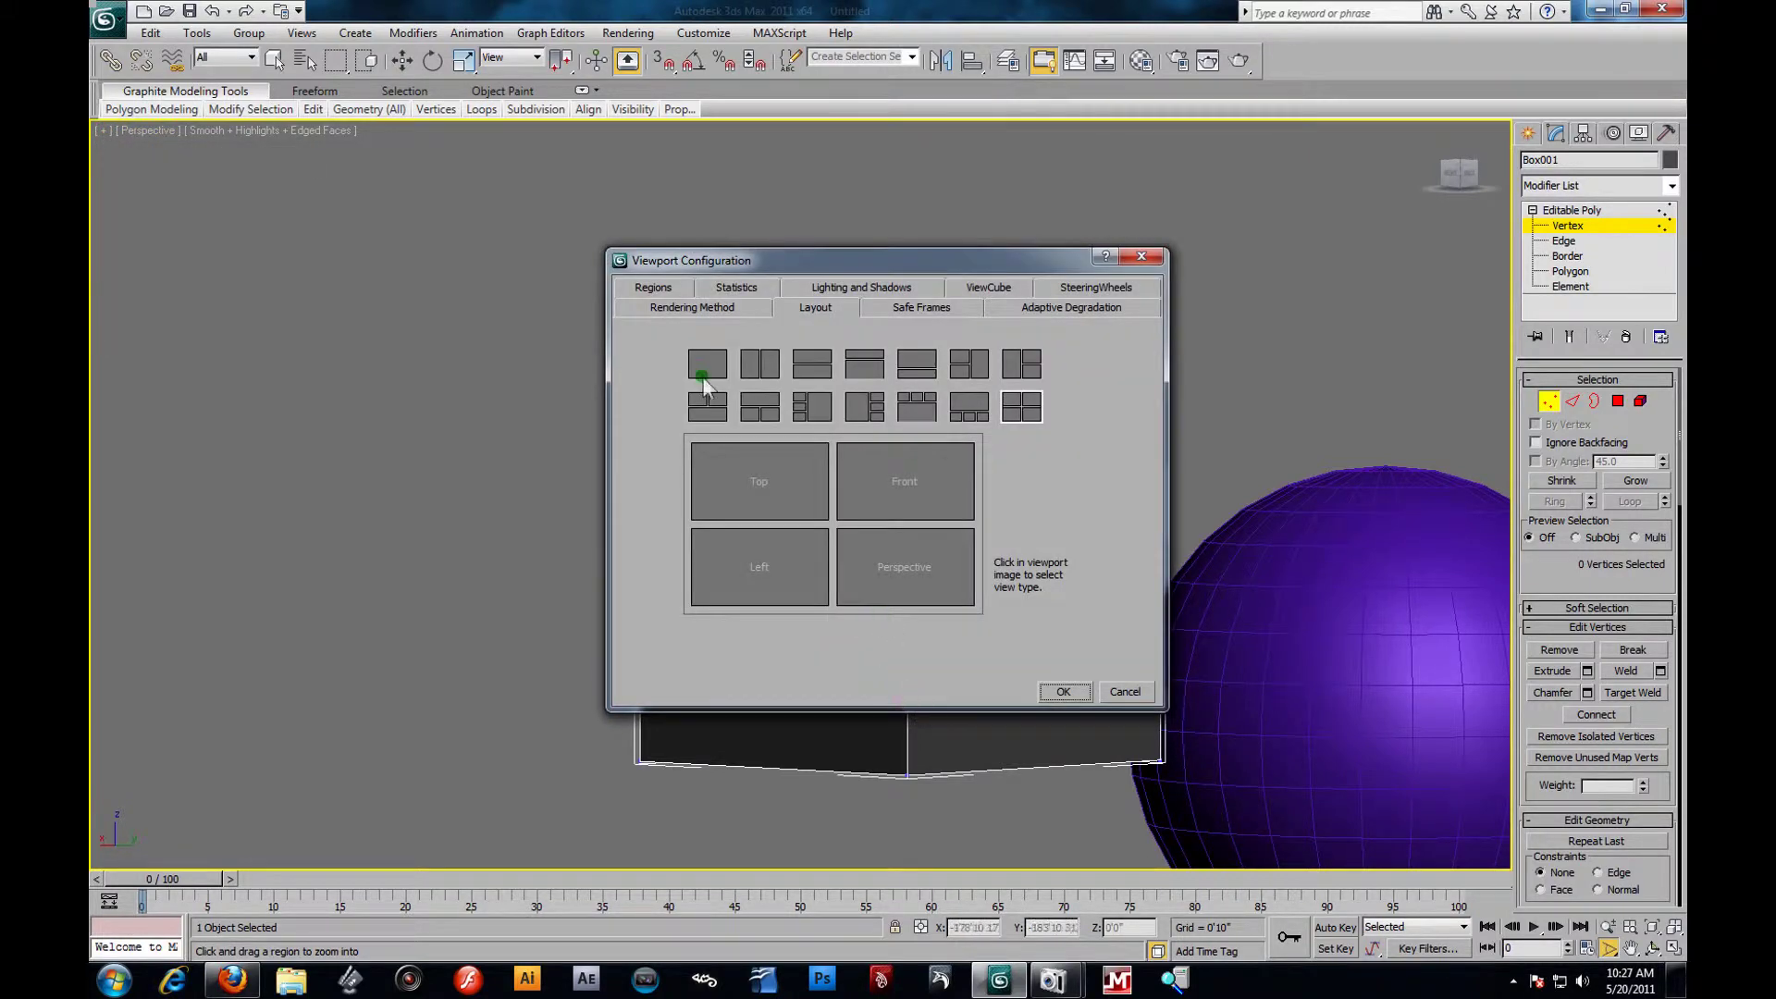
{"action": "left_click", "coordinate": [668, 289]}
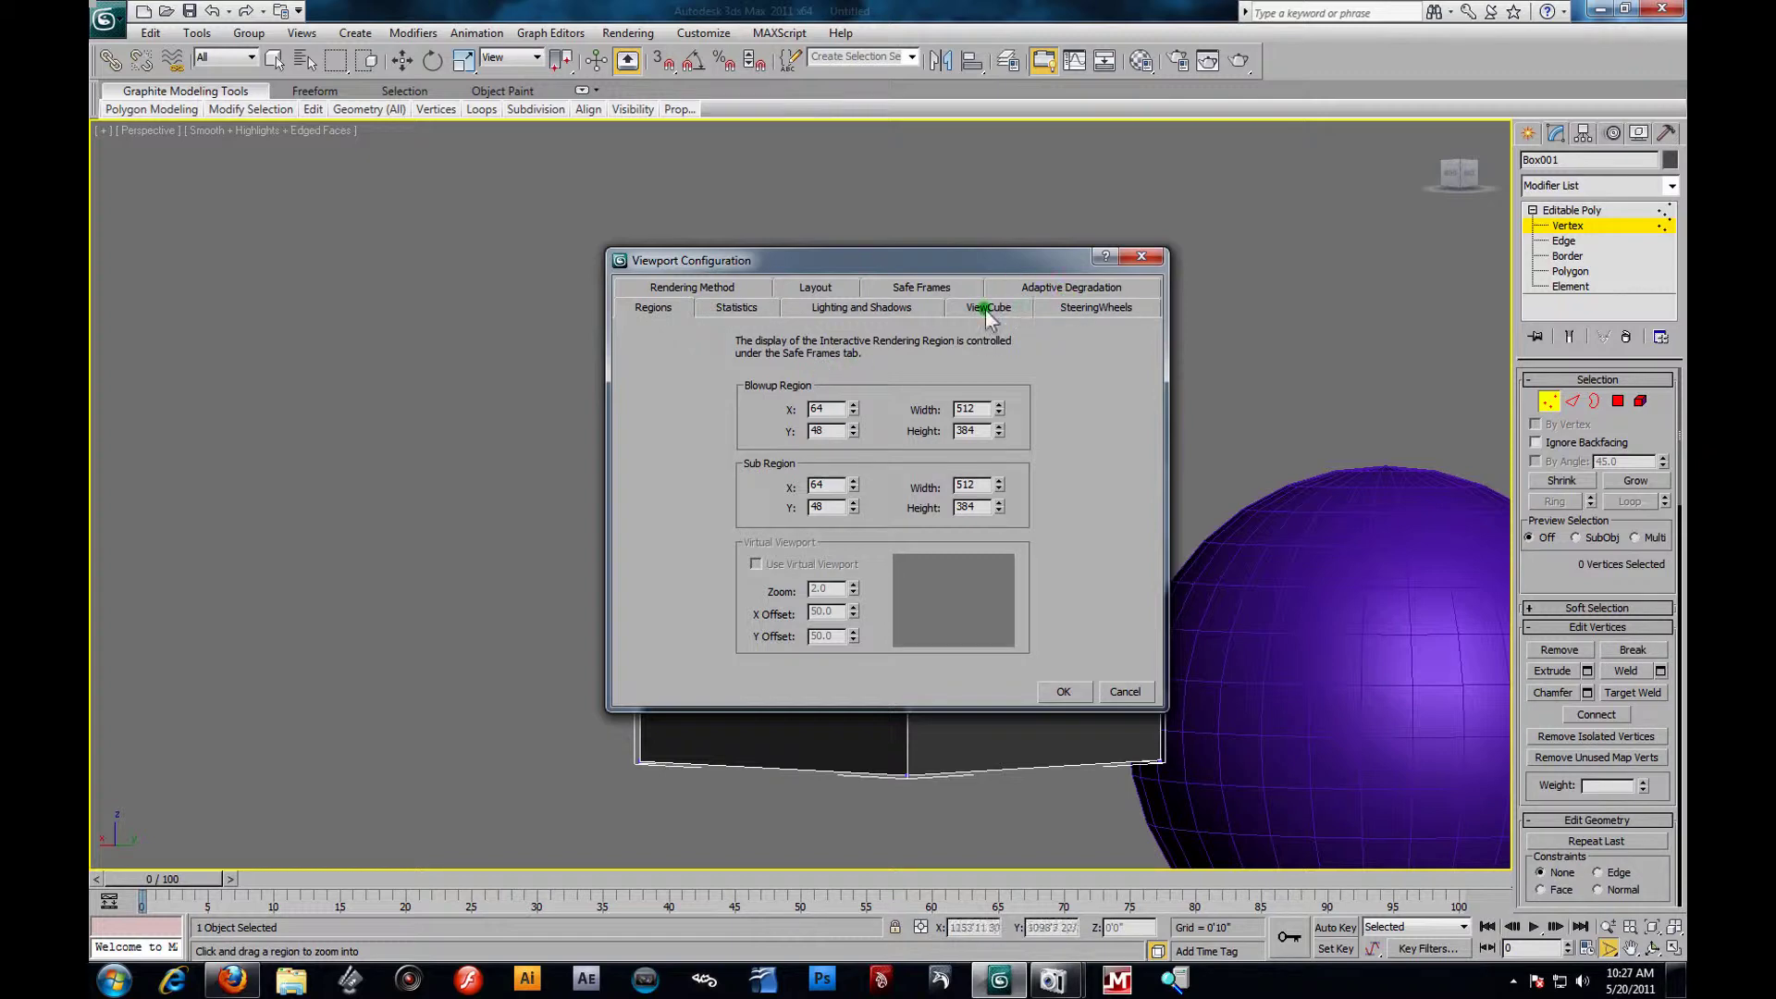
{"action": "left_click", "coordinate": [712, 281]}
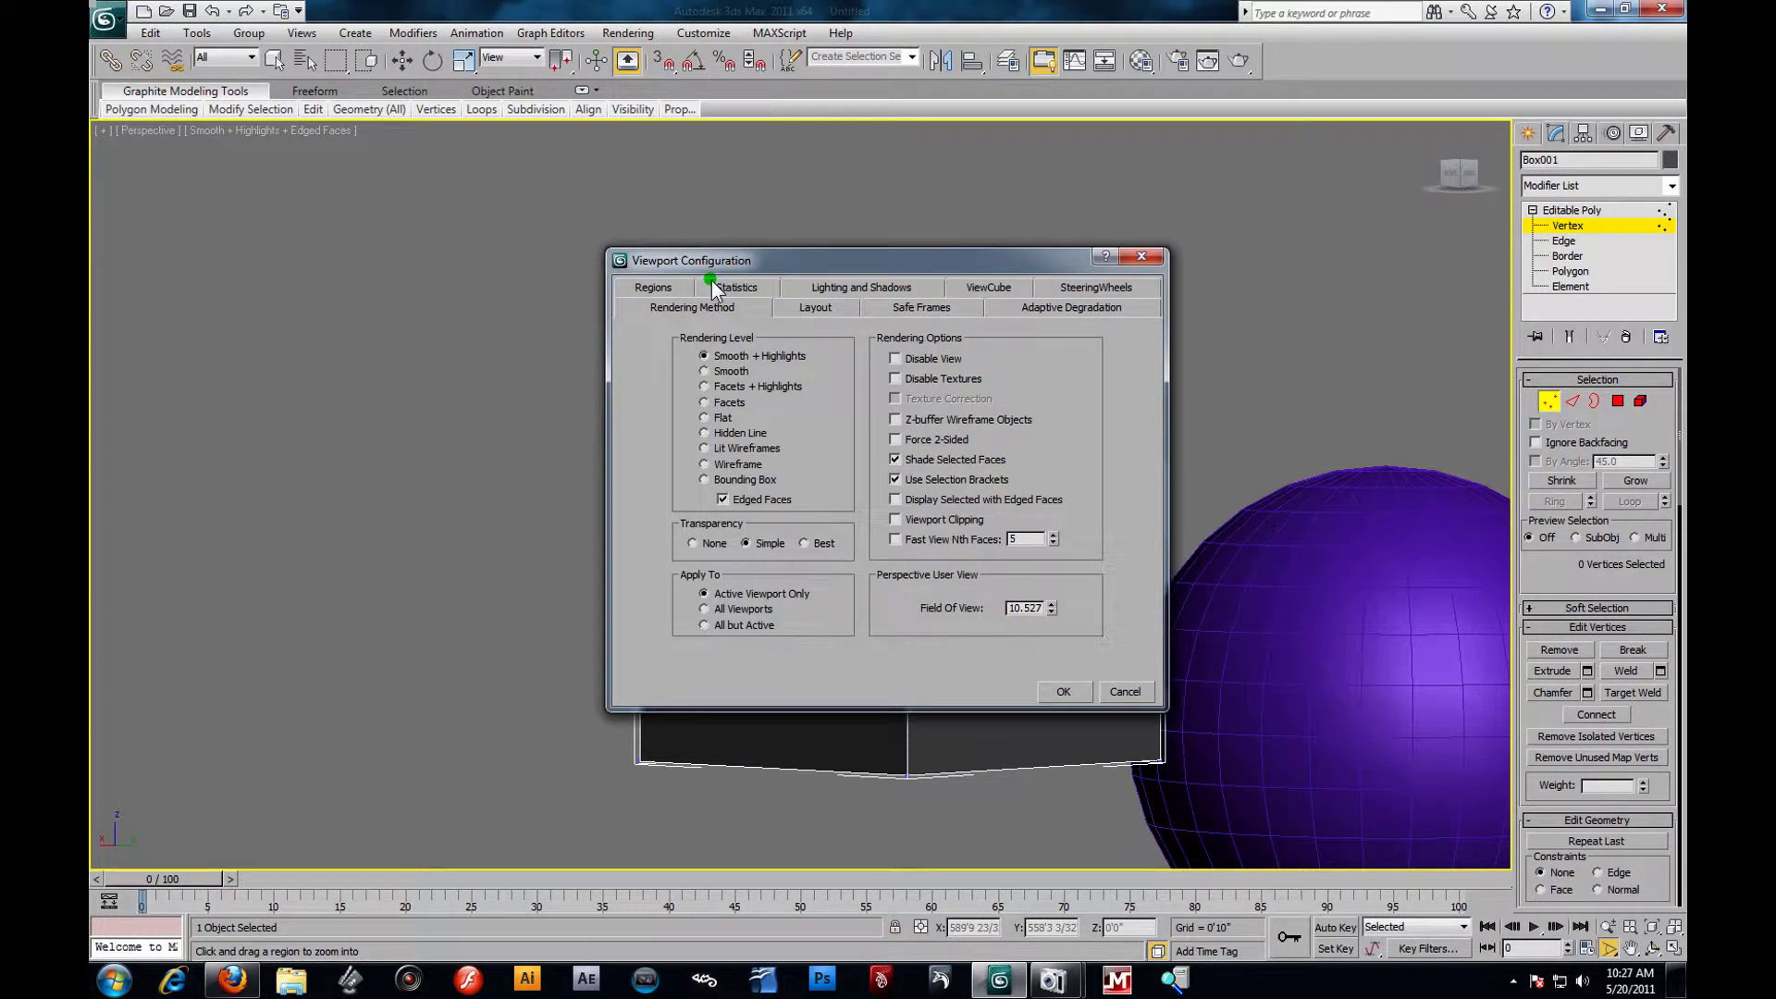
{"action": "left_click", "coordinate": [671, 289]}
{"action": "left_click_drag", "start_coordinate": [1008, 606], "coordinate": [1156, 644]}
{"action": "key", "text": "BackSpace"}
{"action": "type", "text": "45"}
{"action": "left_click", "coordinate": [1080, 693]}
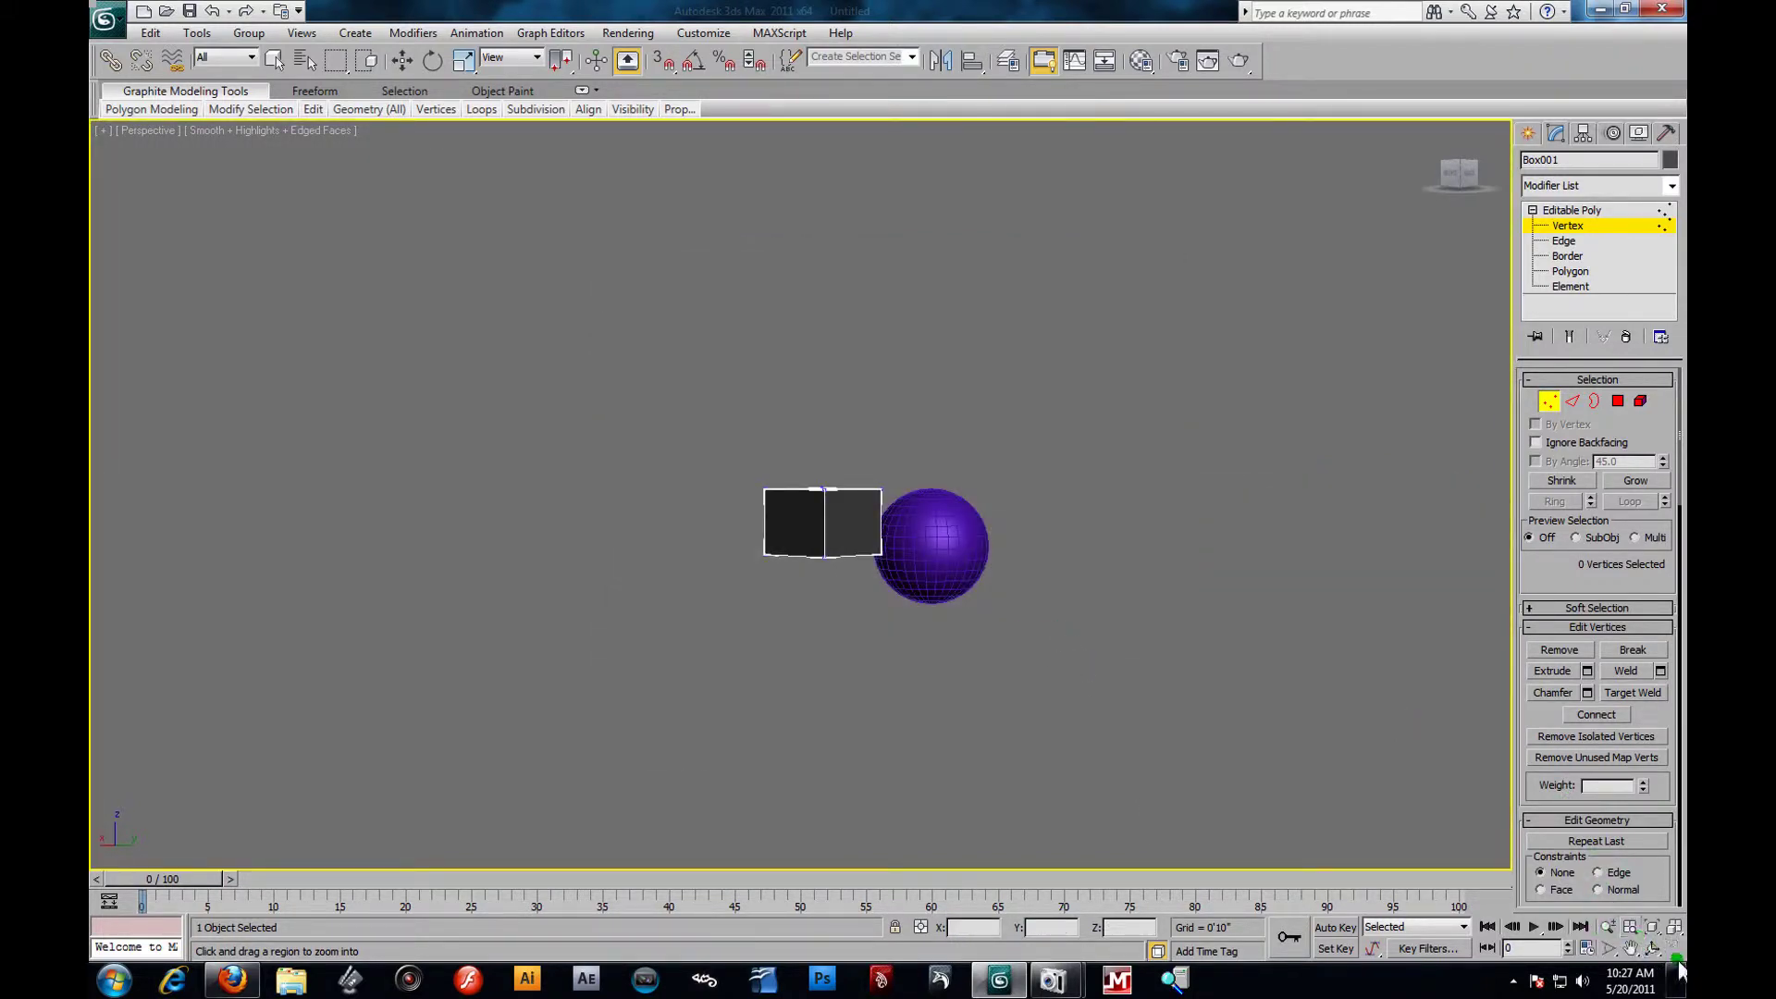
Orbit the Perspective view, activate Select and Move, leave the box's Vertex level and deselect the box.
{"action": "left_click", "coordinate": [1655, 948]}
{"action": "left_click_drag", "start_coordinate": [837, 476], "coordinate": [913, 484]}
{"action": "left_click", "coordinate": [404, 64]}
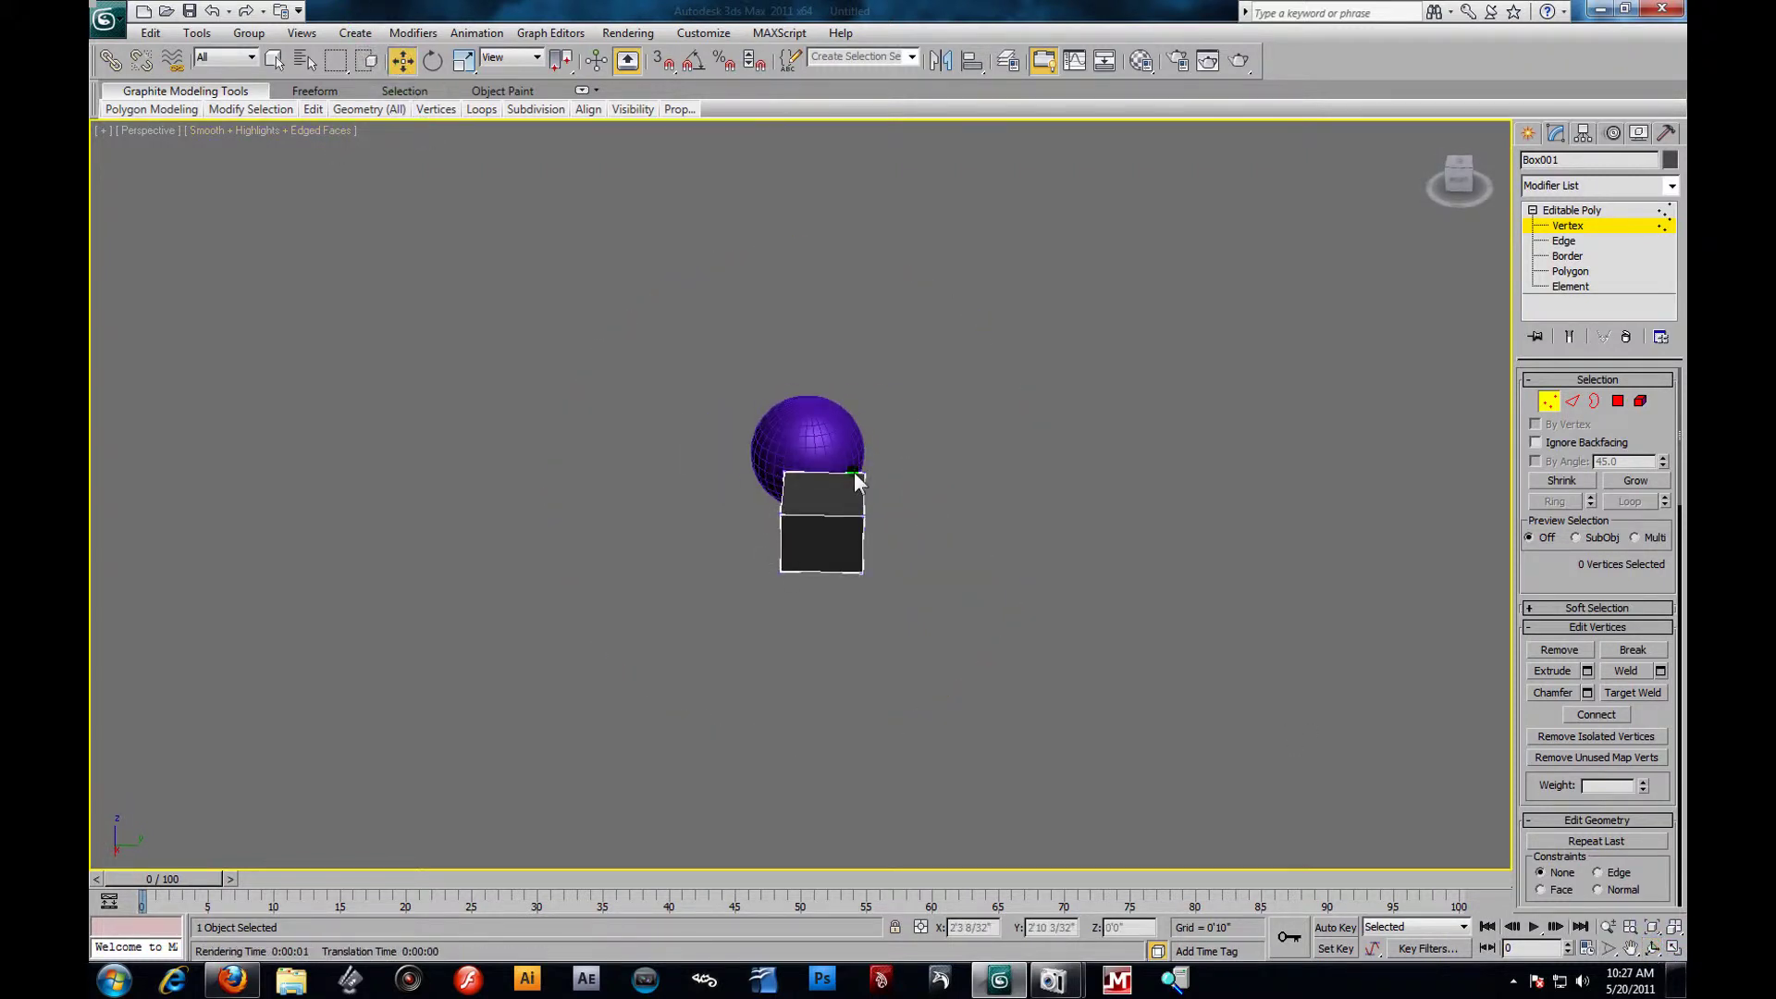
{"action": "left_click", "coordinate": [1577, 226]}
{"action": "left_click", "coordinate": [1274, 263]}
Select the sphere in the Perspective viewport and convert it to Editable Poly.
{"action": "middle_click_drag", "start_coordinate": [879, 516], "coordinate": [836, 552], "text": "alt"}
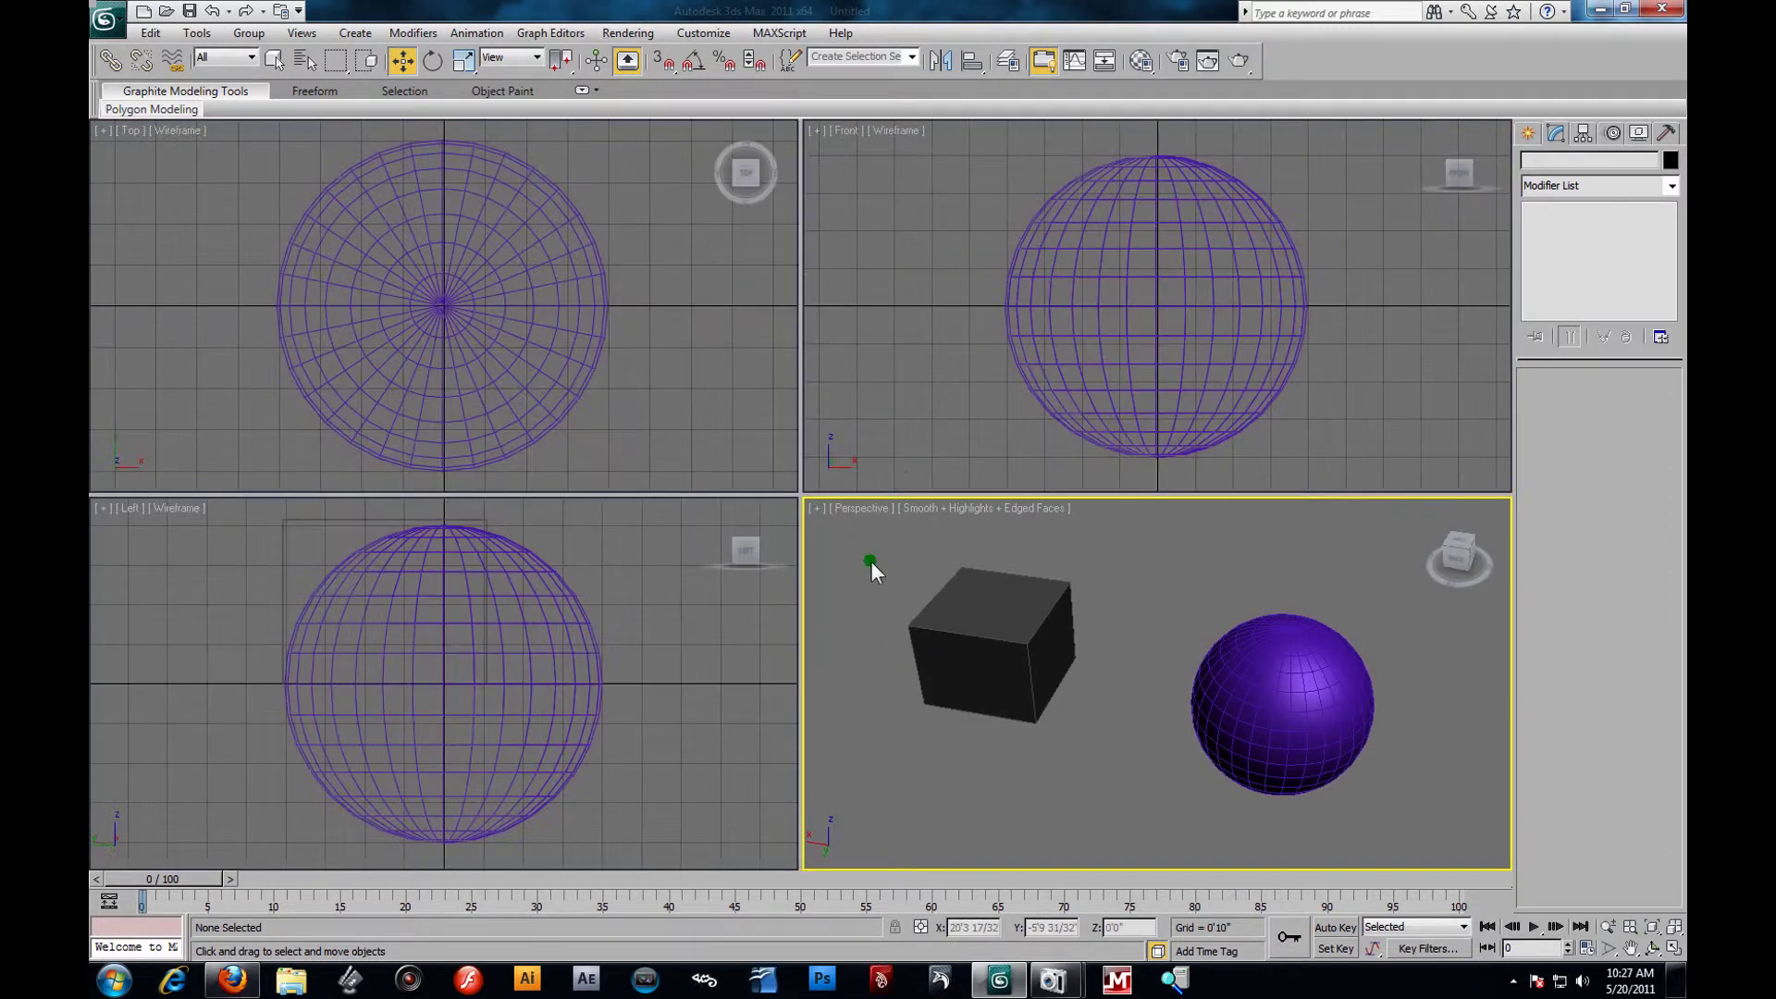
{"action": "middle_click_drag", "start_coordinate": [1097, 698], "coordinate": [1156, 679], "text": "alt"}
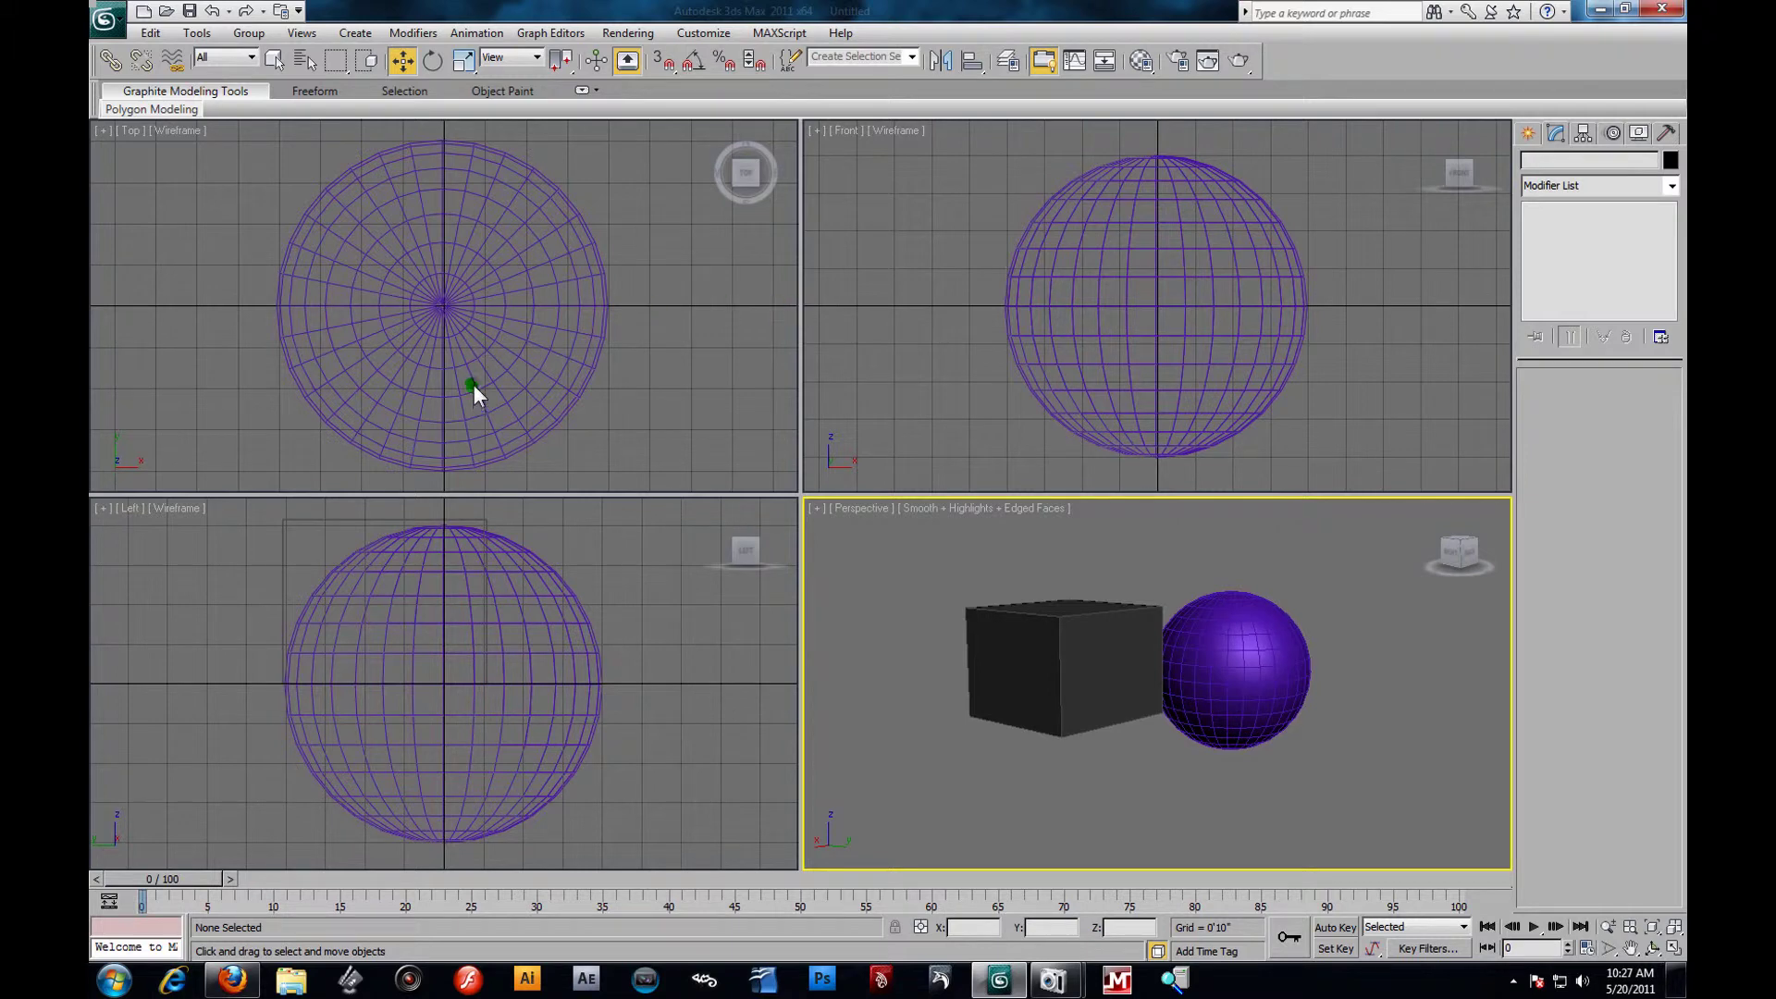
{"action": "middle_click_drag", "start_coordinate": [1228, 638], "coordinate": [1195, 663], "text": "alt"}
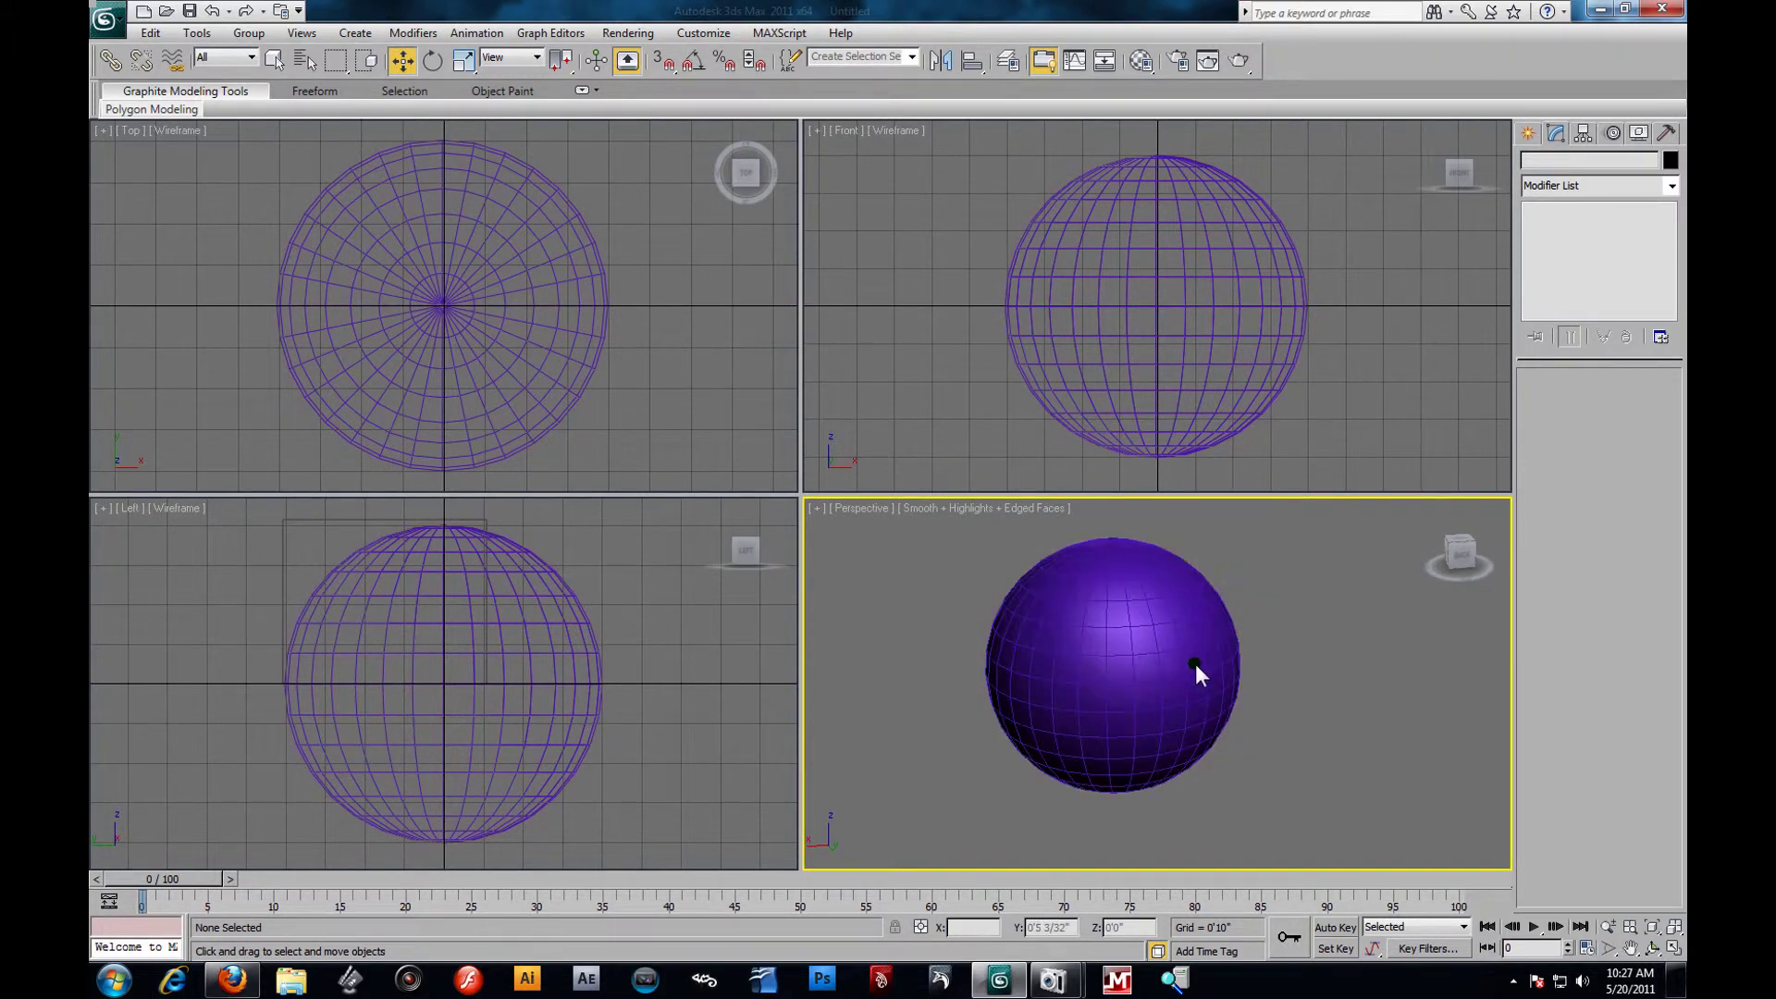
{"action": "left_click", "coordinate": [1195, 663]}
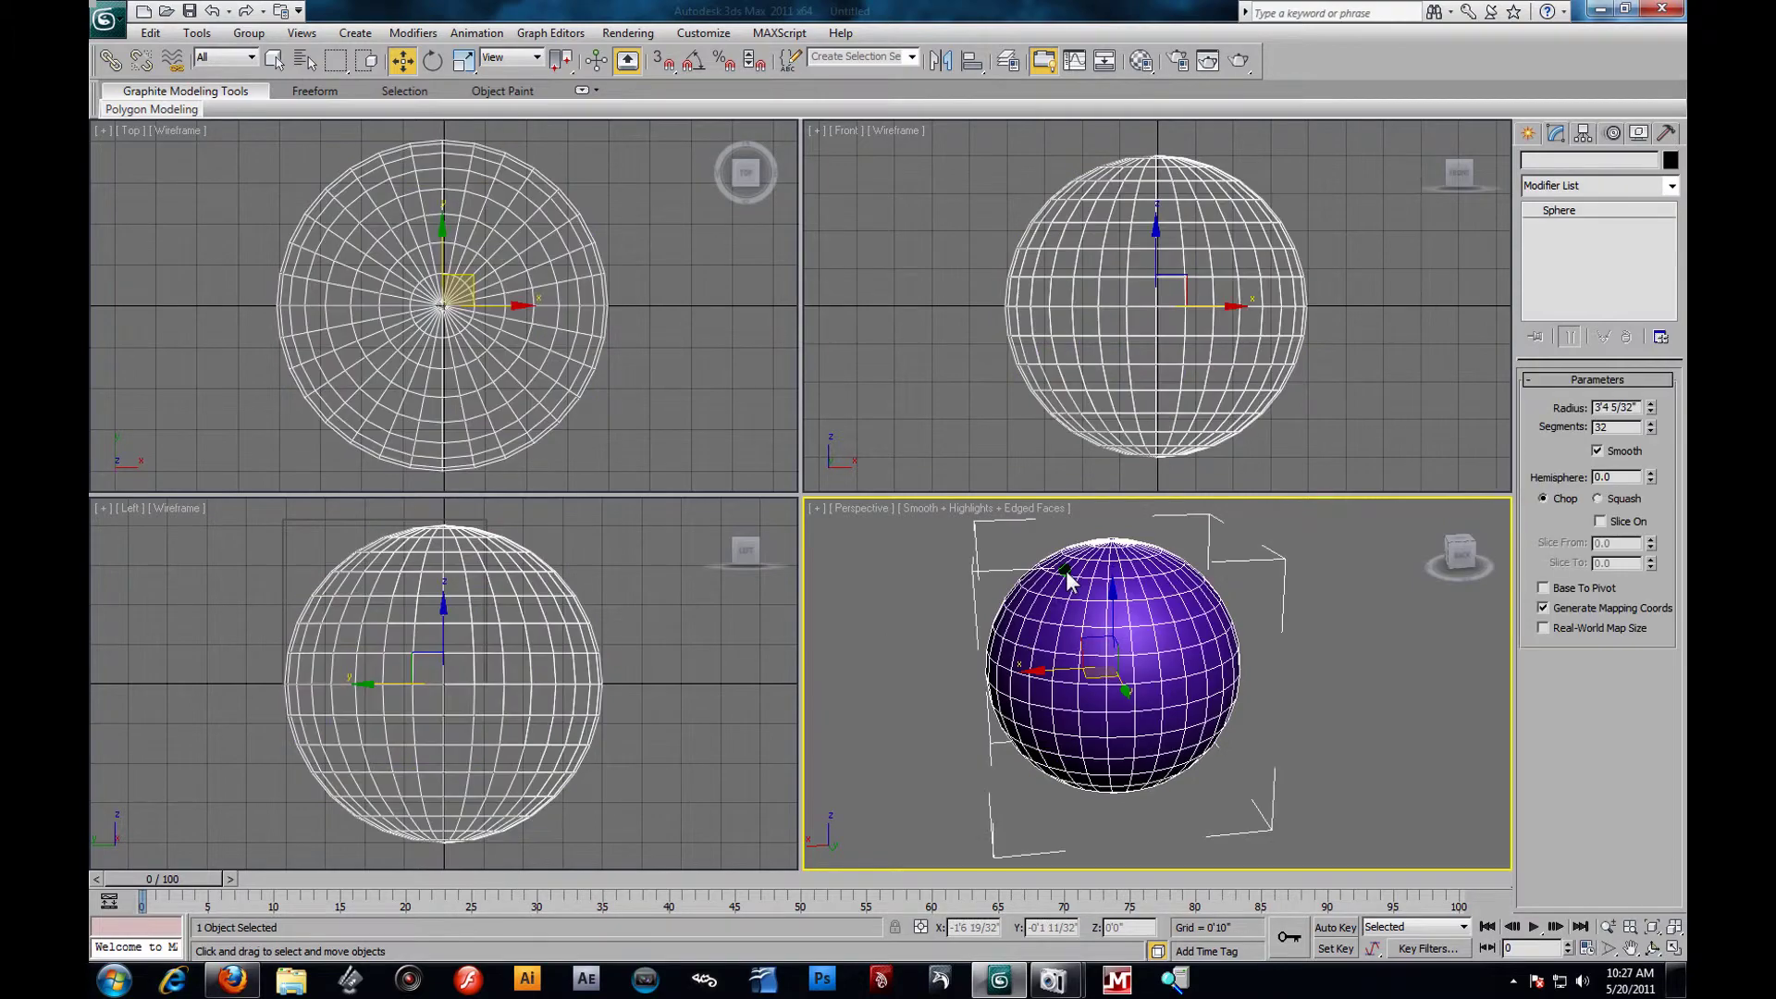
{"action": "right_click", "coordinate": [1538, 226]}
{"action": "left_click", "coordinate": [1572, 340]}
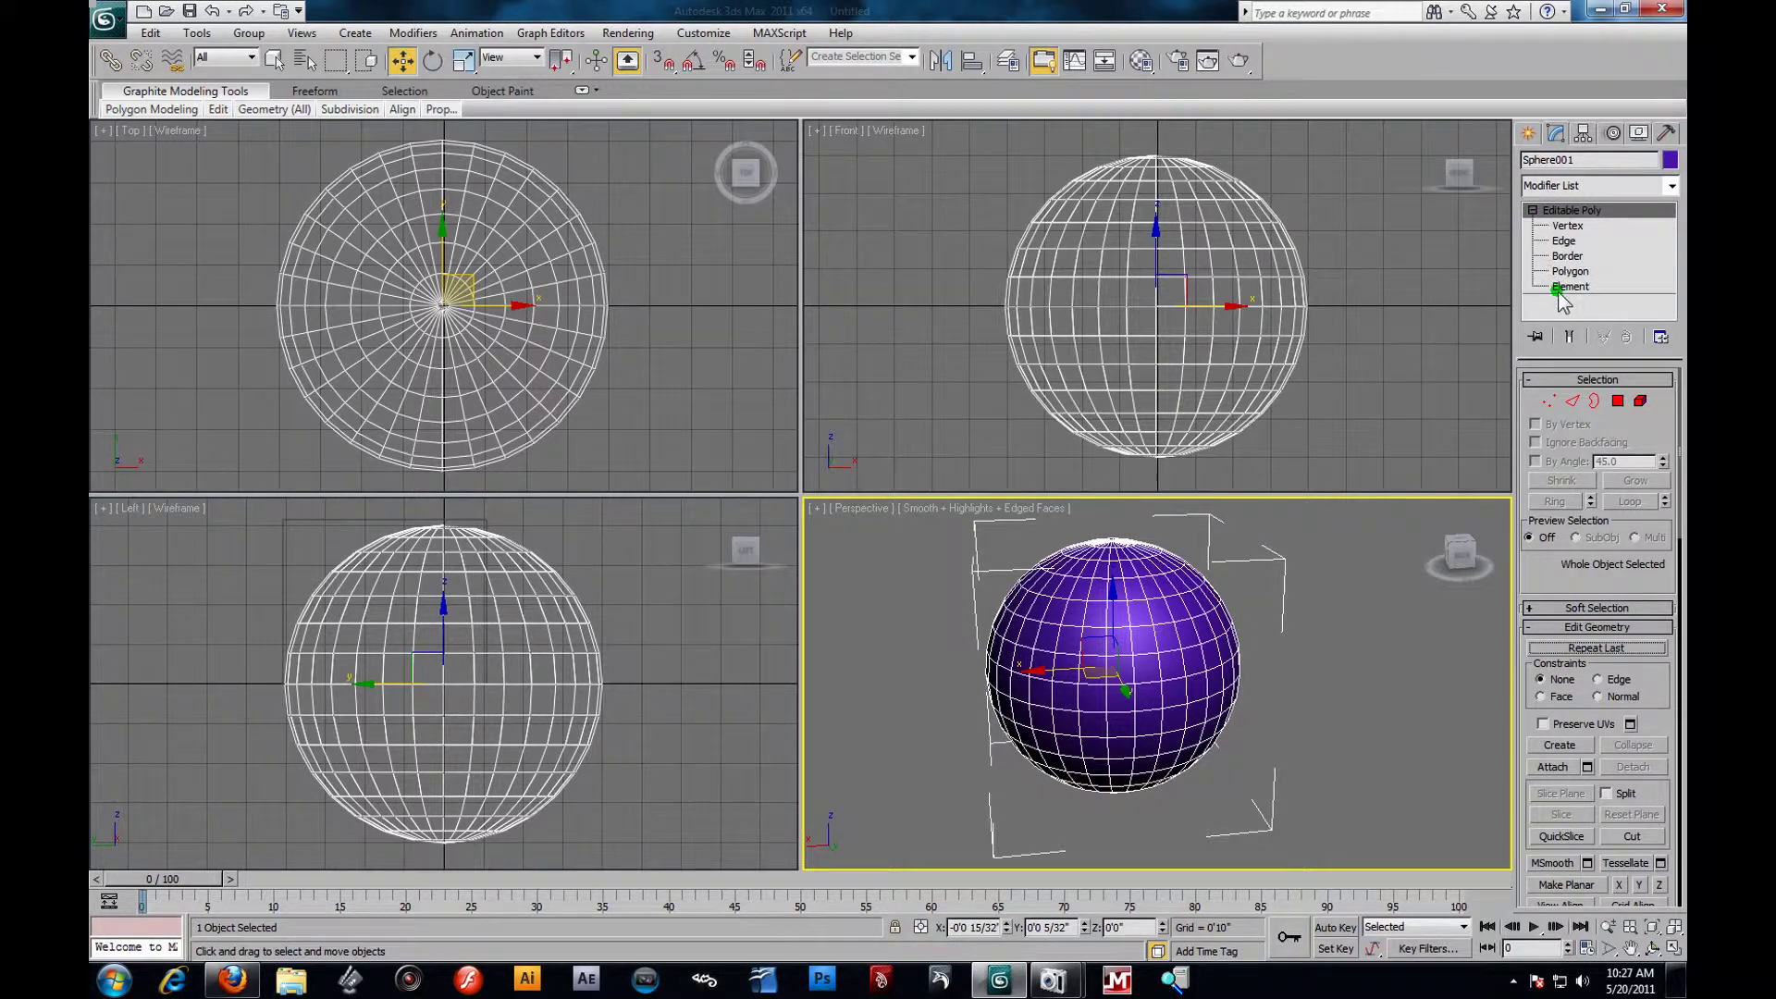
Switch the sphere to Polygon level and select a single polygon near the middle of its front.
{"action": "left_click", "coordinate": [1569, 271]}
{"action": "left_click", "coordinate": [1141, 671]}
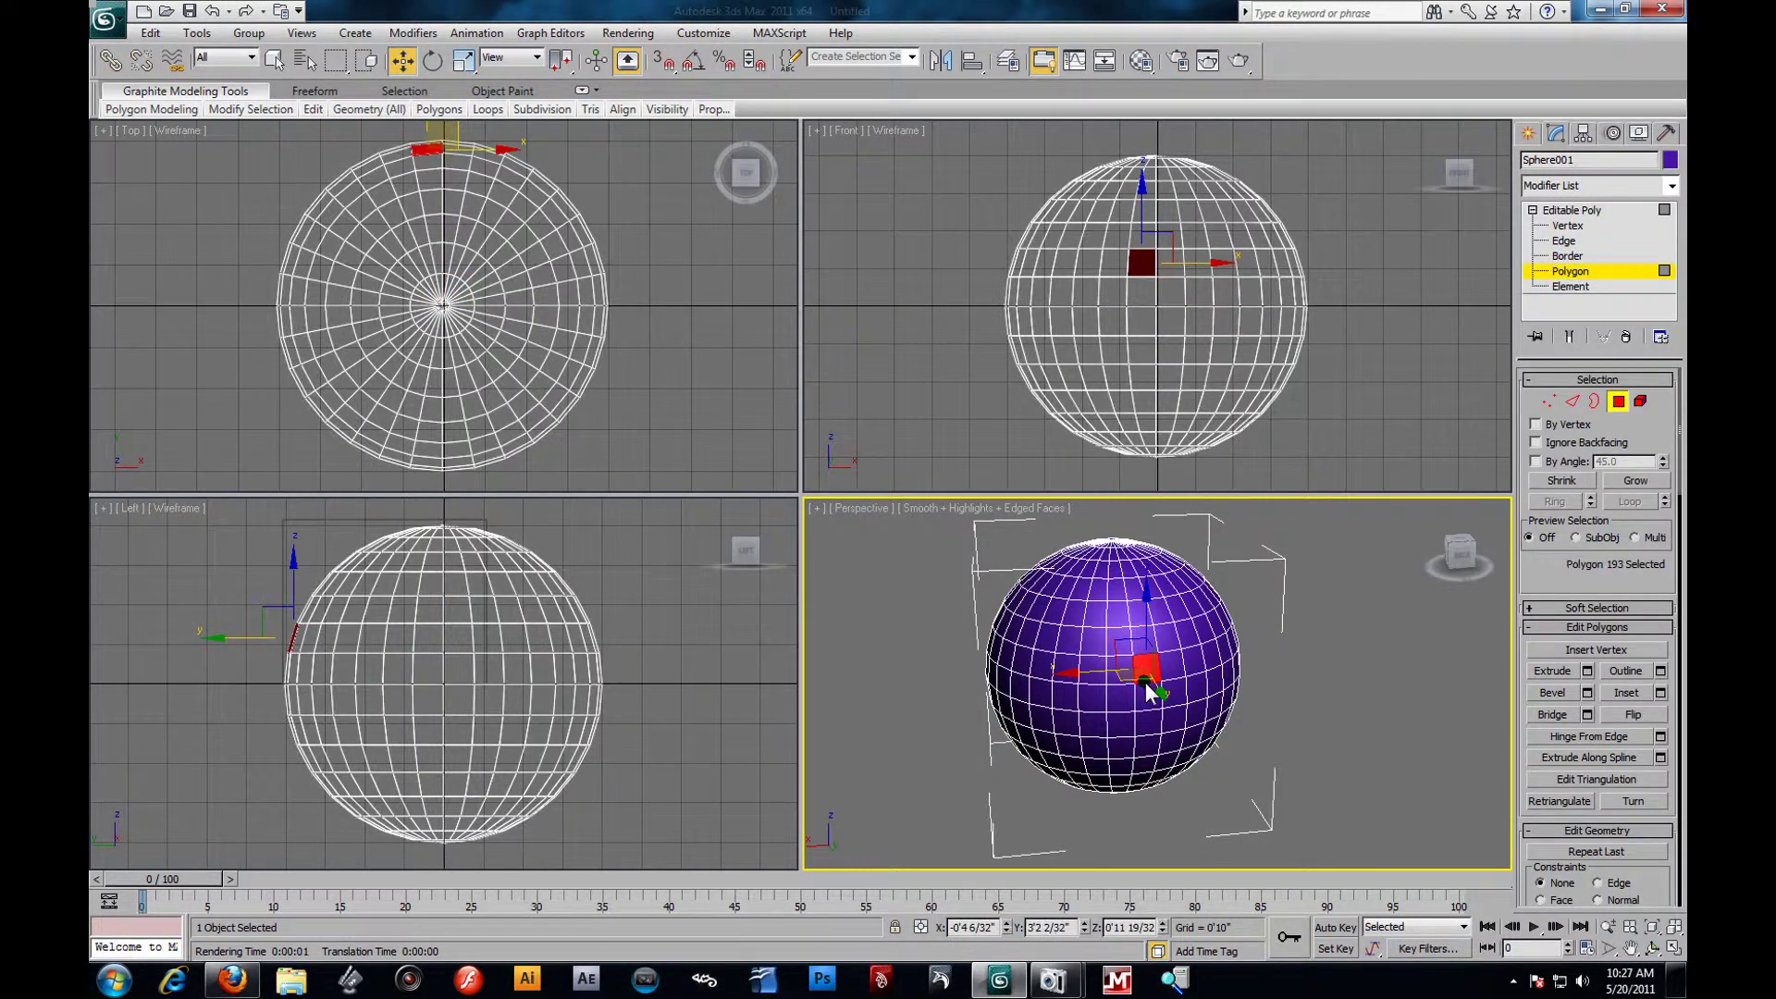
{"action": "left_click", "coordinate": [1127, 712]}
{"action": "left_click", "coordinate": [1119, 697]}
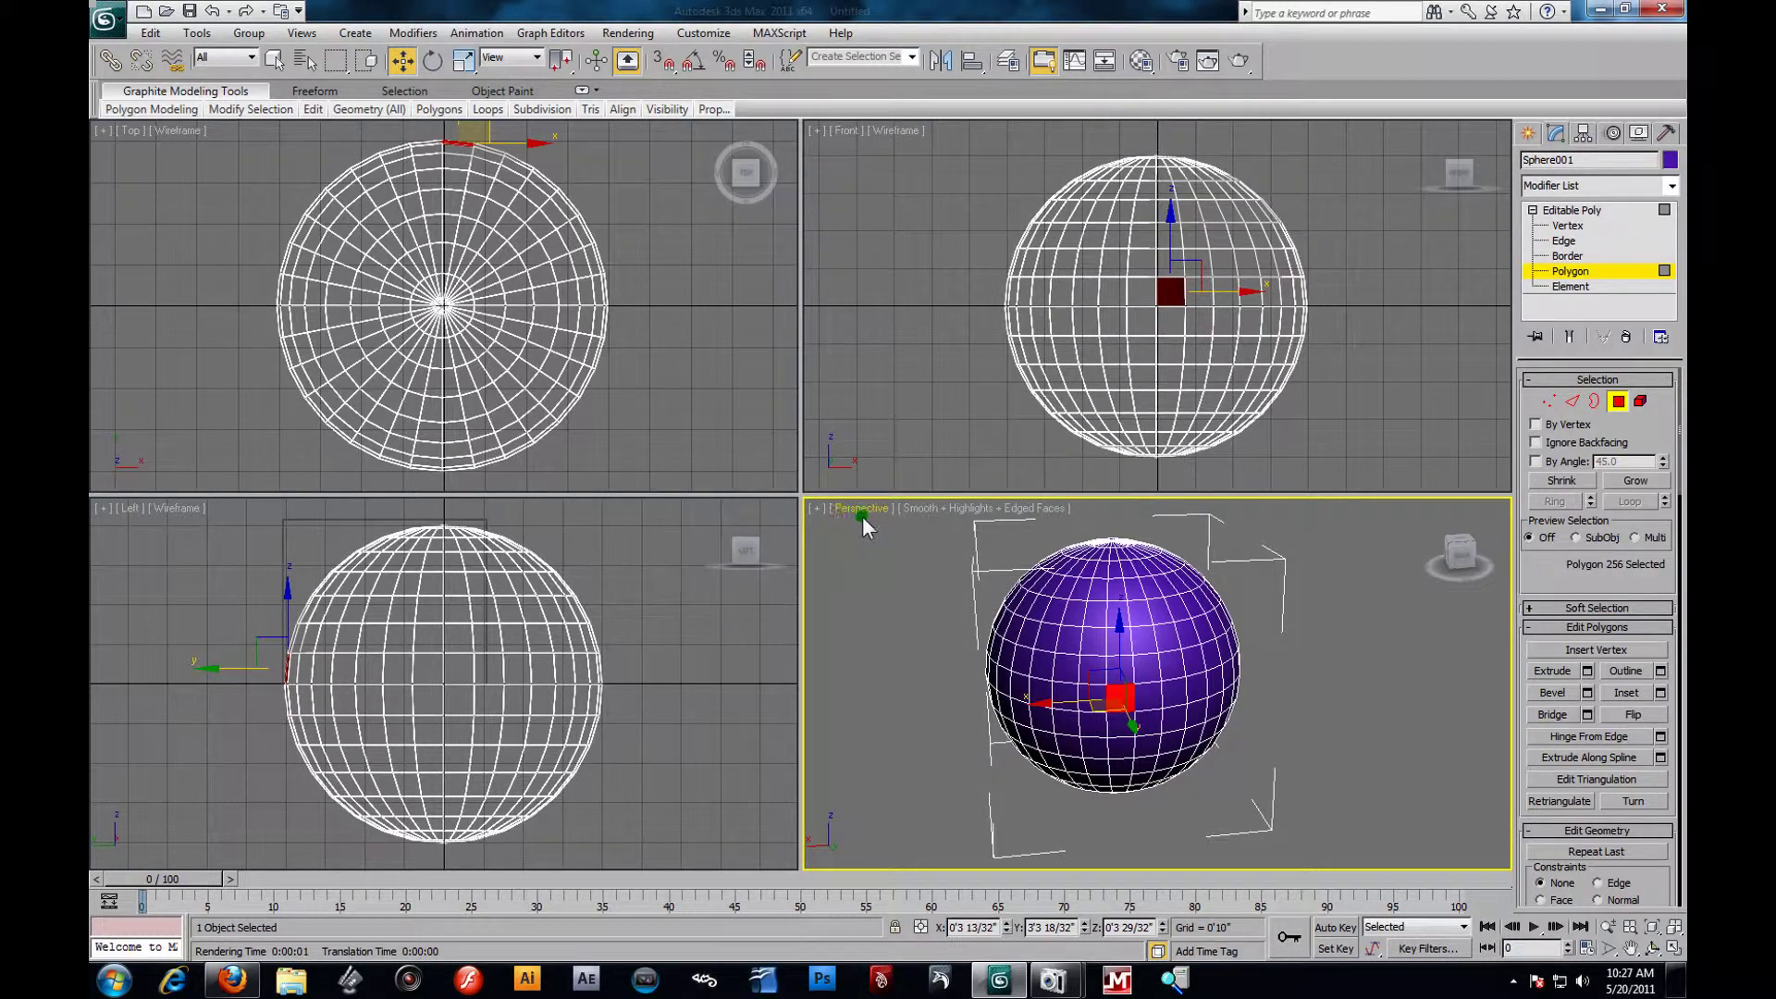
Turn off Shade Selected Faces for the Perspective viewport in Viewport Configuration.
{"action": "left_click", "coordinate": [819, 508]}
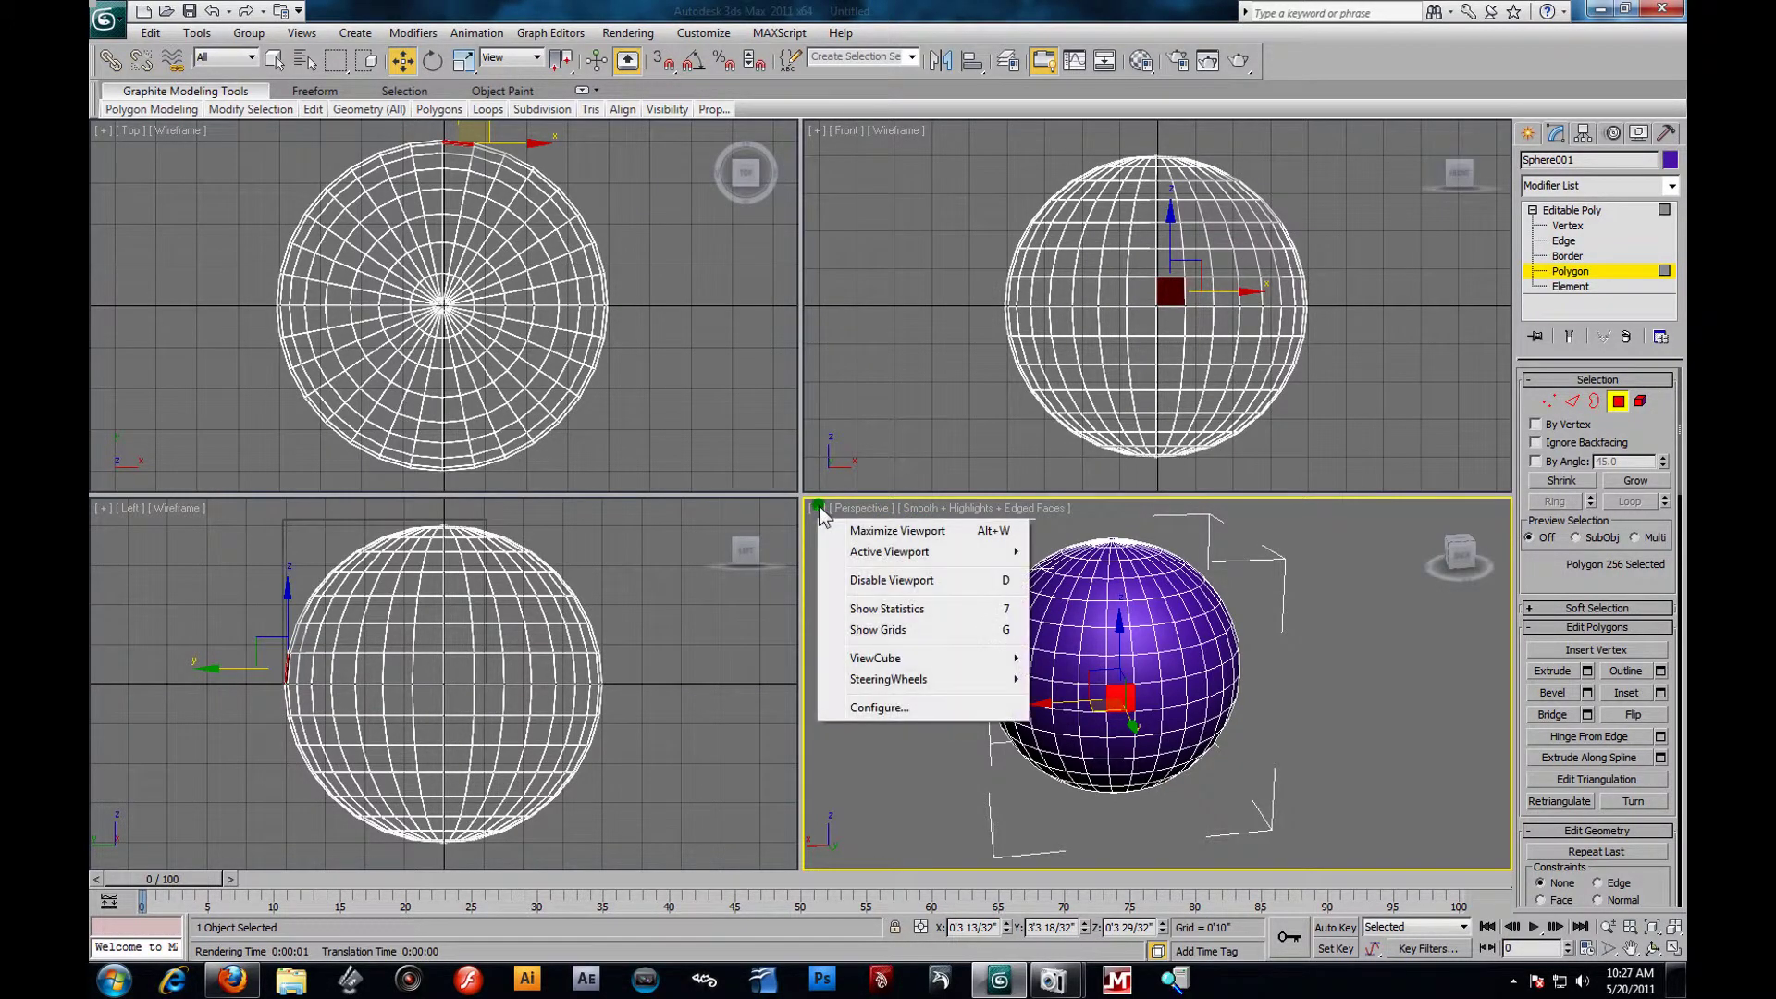
{"action": "left_click", "coordinate": [878, 708]}
{"action": "left_click", "coordinate": [895, 460]}
{"action": "left_click", "coordinate": [895, 479]}
{"action": "left_click", "coordinate": [1073, 691]}
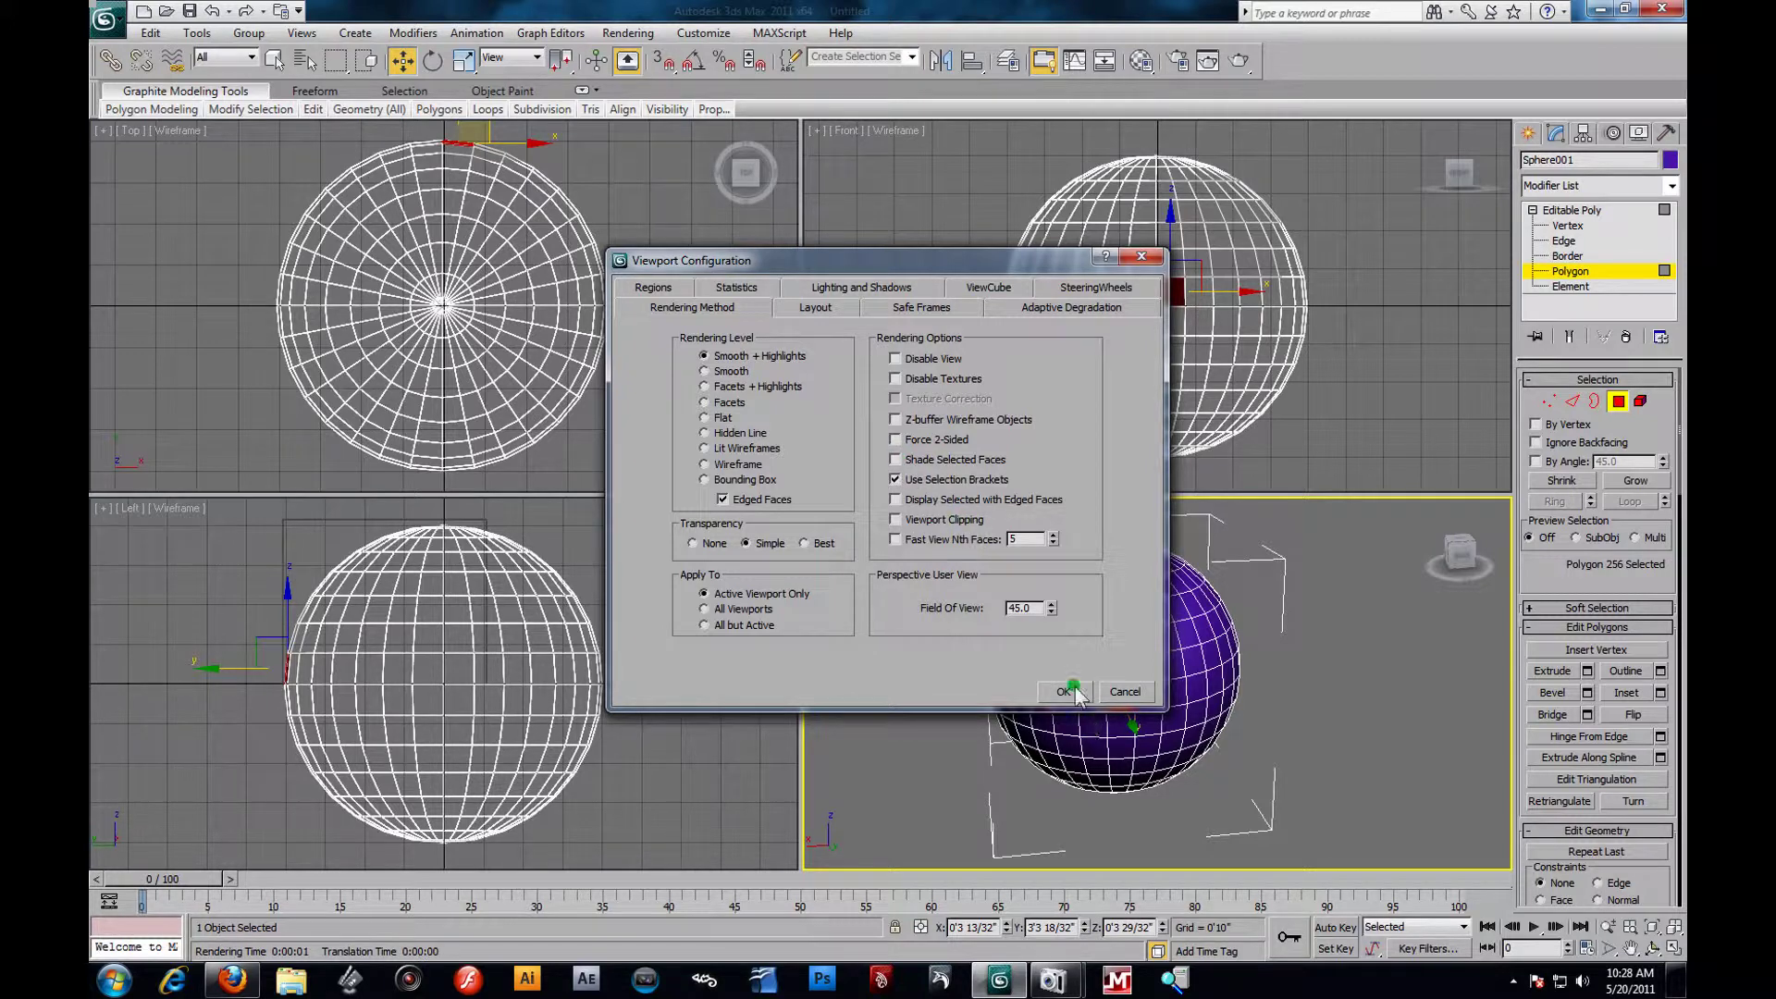
Select several polygons on the sphere one after another and examine how the selection displays from different angles and distances.
{"action": "left_click", "coordinate": [1158, 702]}
{"action": "left_click", "coordinate": [1156, 707]}
{"action": "scroll", "coordinate": [1167, 703], "scroll_direction": "up", "scroll_amount": 6}
{"action": "left_click", "coordinate": [880, 664]}
{"action": "scroll", "coordinate": [941, 661], "scroll_direction": "down", "scroll_amount": 6}
{"action": "left_click", "coordinate": [976, 653]}
{"action": "left_click", "coordinate": [1014, 698]}
{"action": "left_click", "coordinate": [1037, 723]}
{"action": "left_click", "coordinate": [1090, 714]}
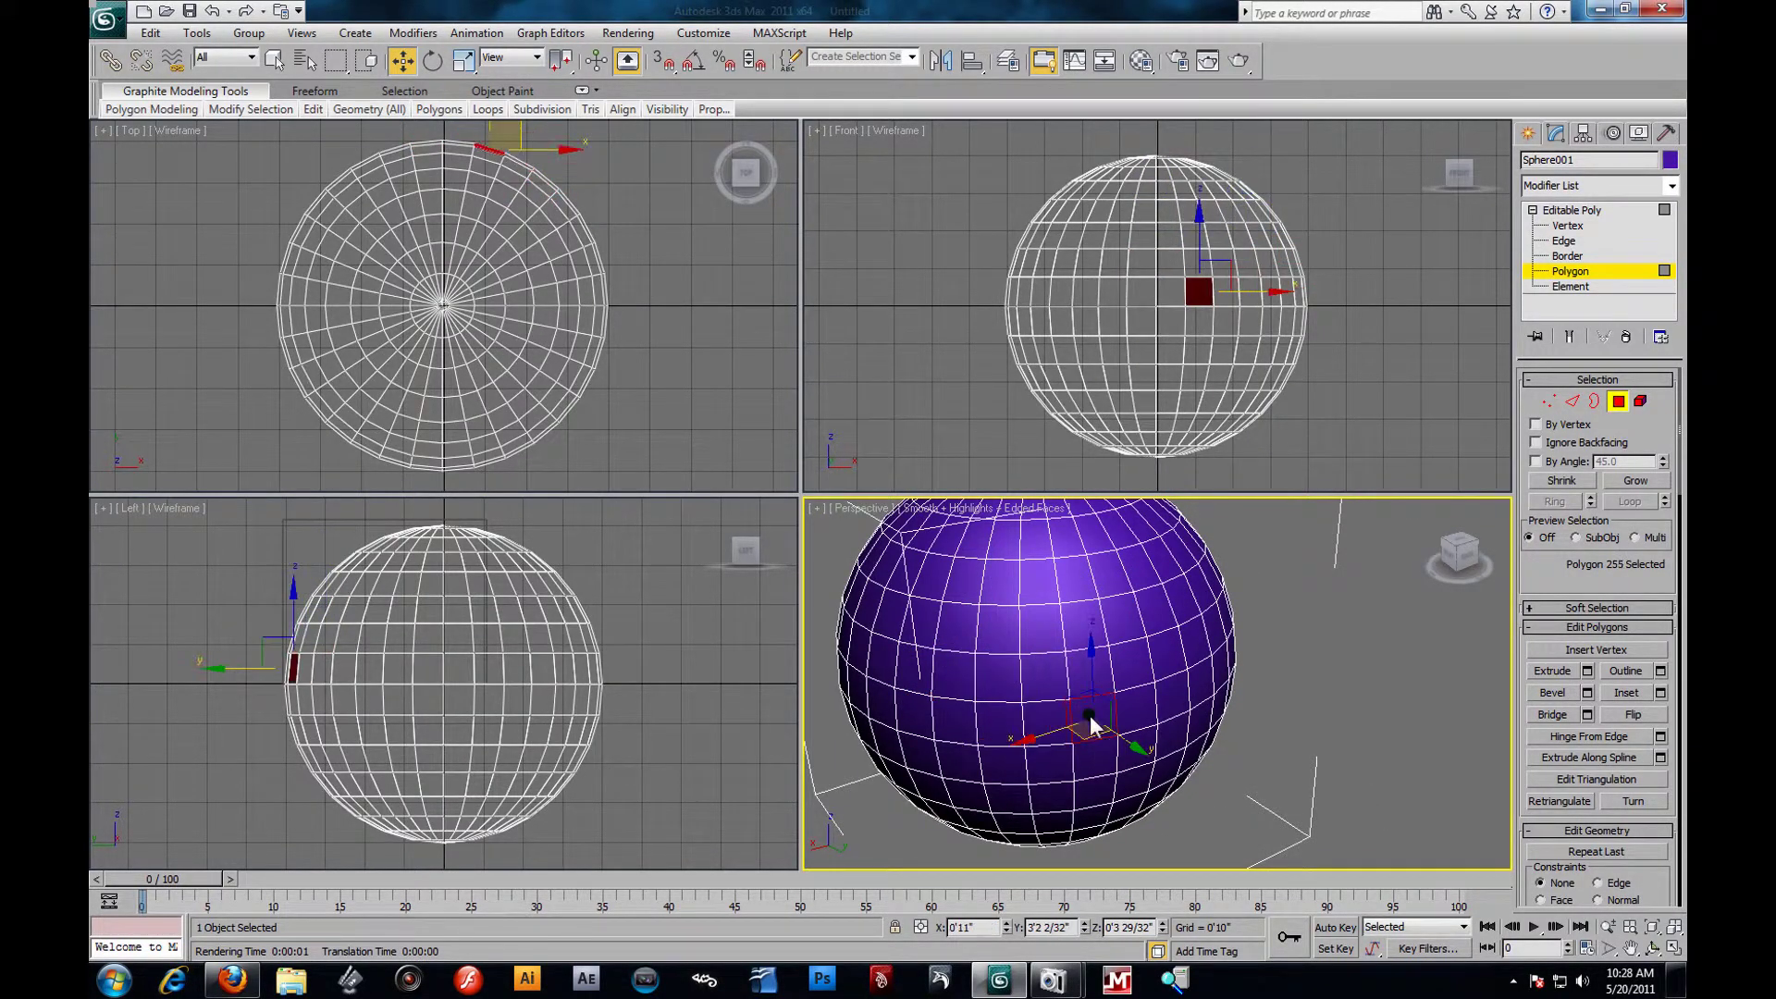
{"action": "left_click", "coordinate": [1134, 698]}
{"action": "middle_click_drag", "start_coordinate": [1221, 726], "coordinate": [1235, 685], "text": "alt"}
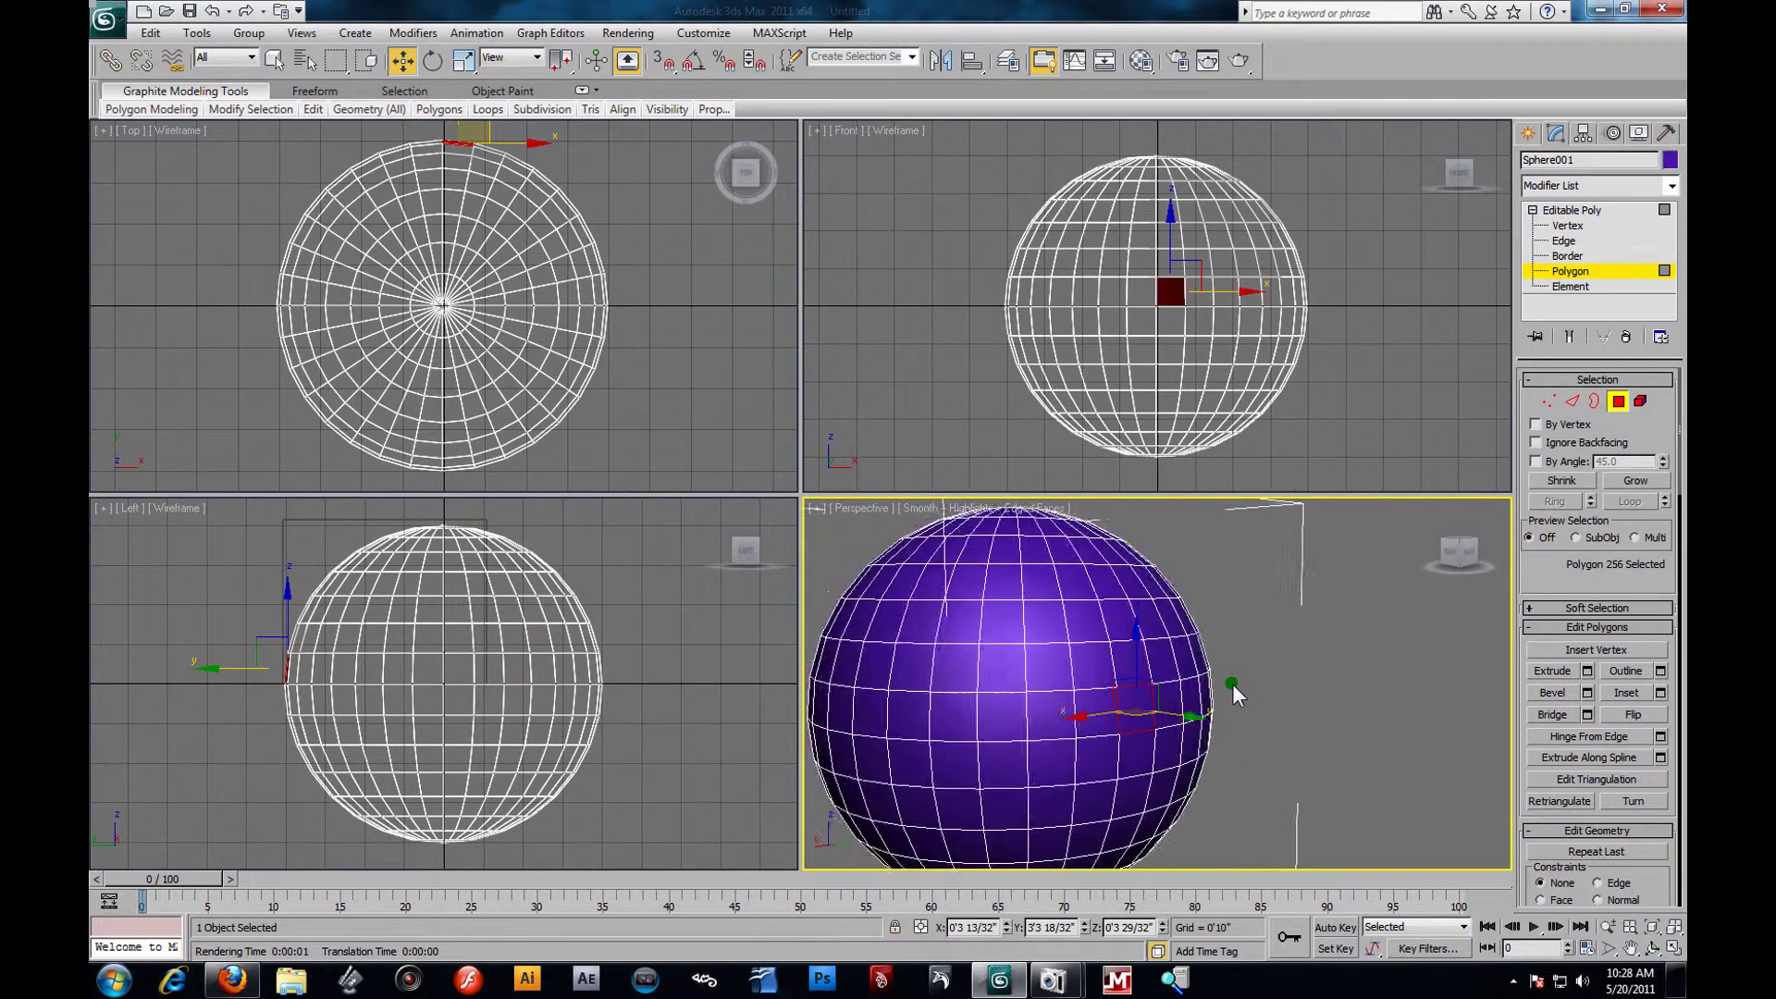
{"action": "scroll", "coordinate": [1232, 685], "scroll_direction": "up", "scroll_amount": 6}
{"action": "scroll", "coordinate": [1209, 694], "scroll_direction": "down", "scroll_amount": 4}
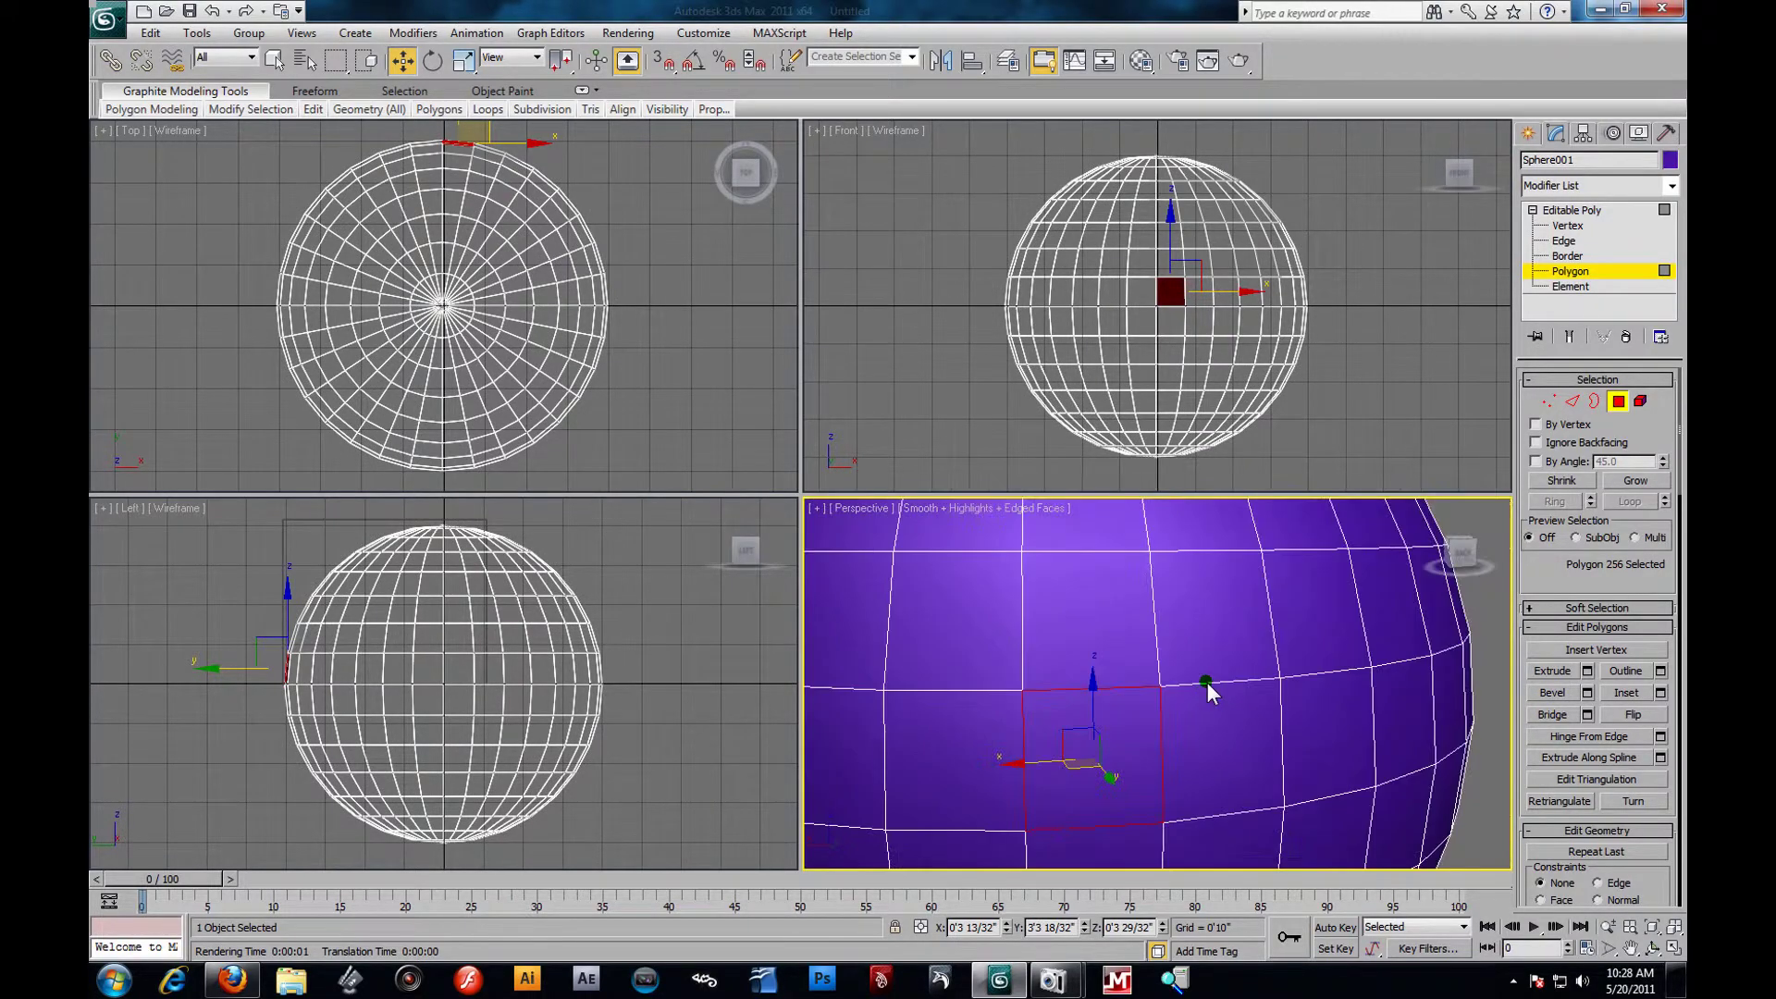
Turn Shade Selected Faces back on for the Perspective viewport in Viewport Configuration and check the selected polygon.
{"action": "left_click", "coordinate": [815, 508]}
{"action": "left_click", "coordinate": [875, 708]}
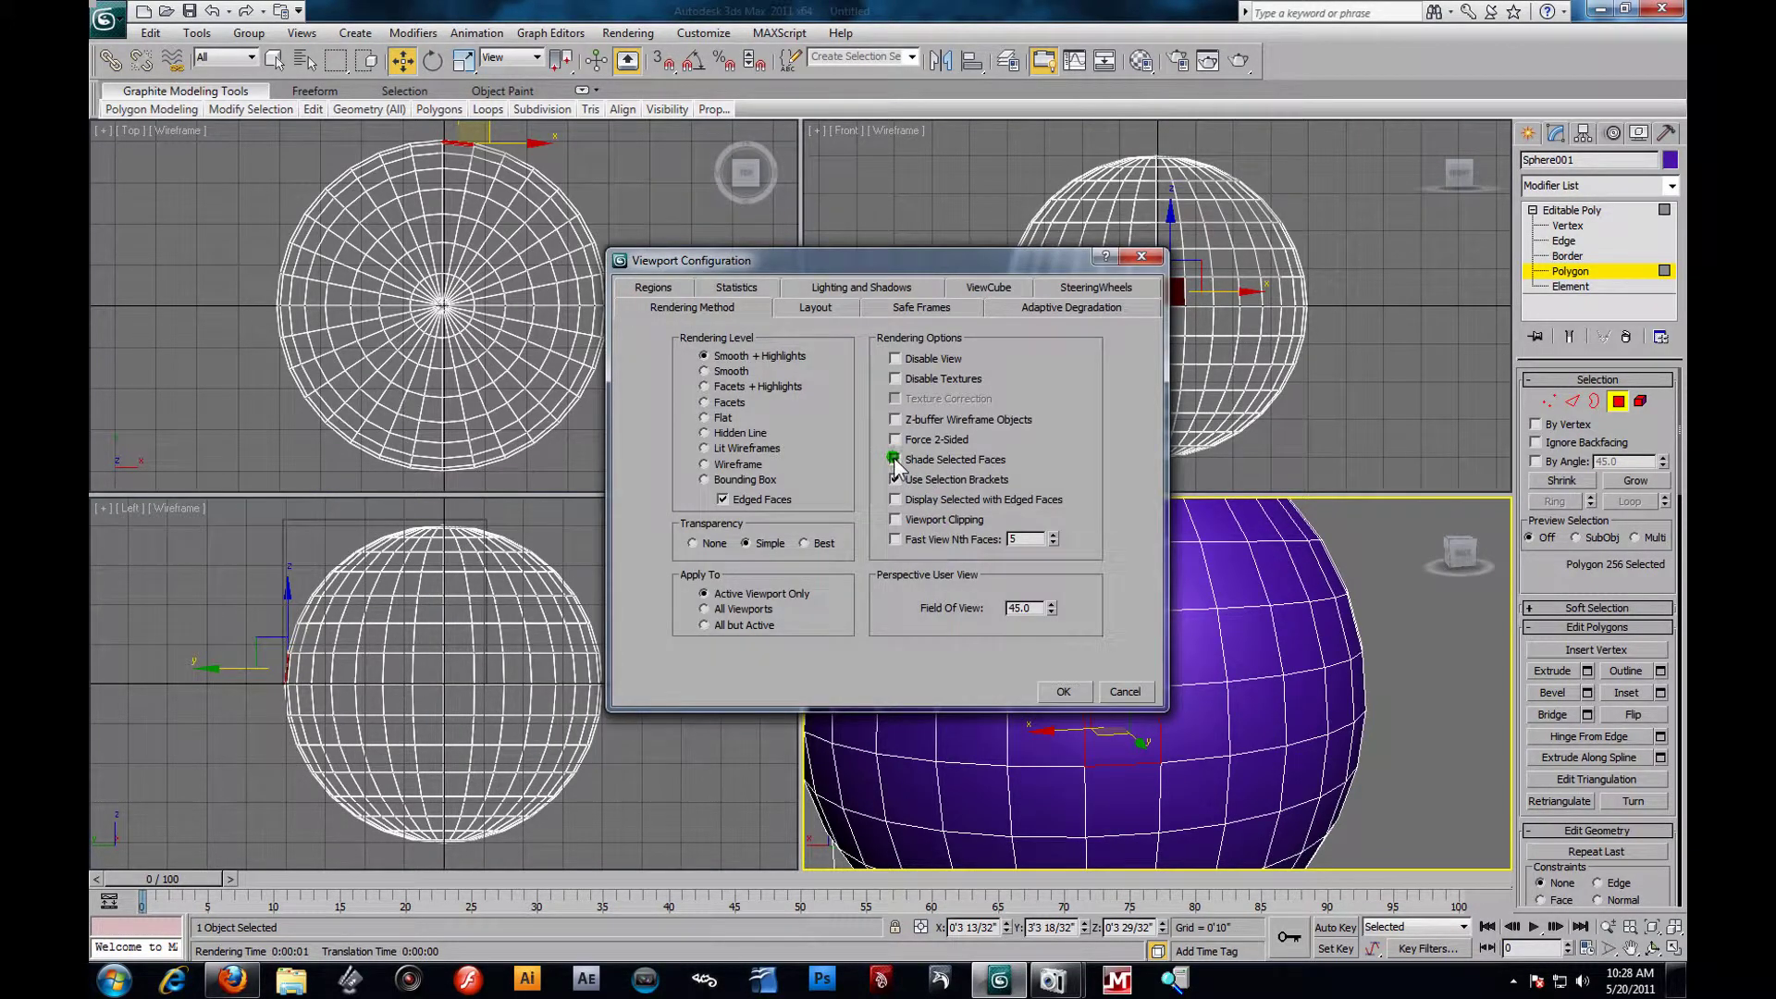
{"action": "left_click", "coordinate": [1077, 690]}
{"action": "scroll", "coordinate": [1077, 690], "scroll_direction": "down", "scroll_amount": 4}
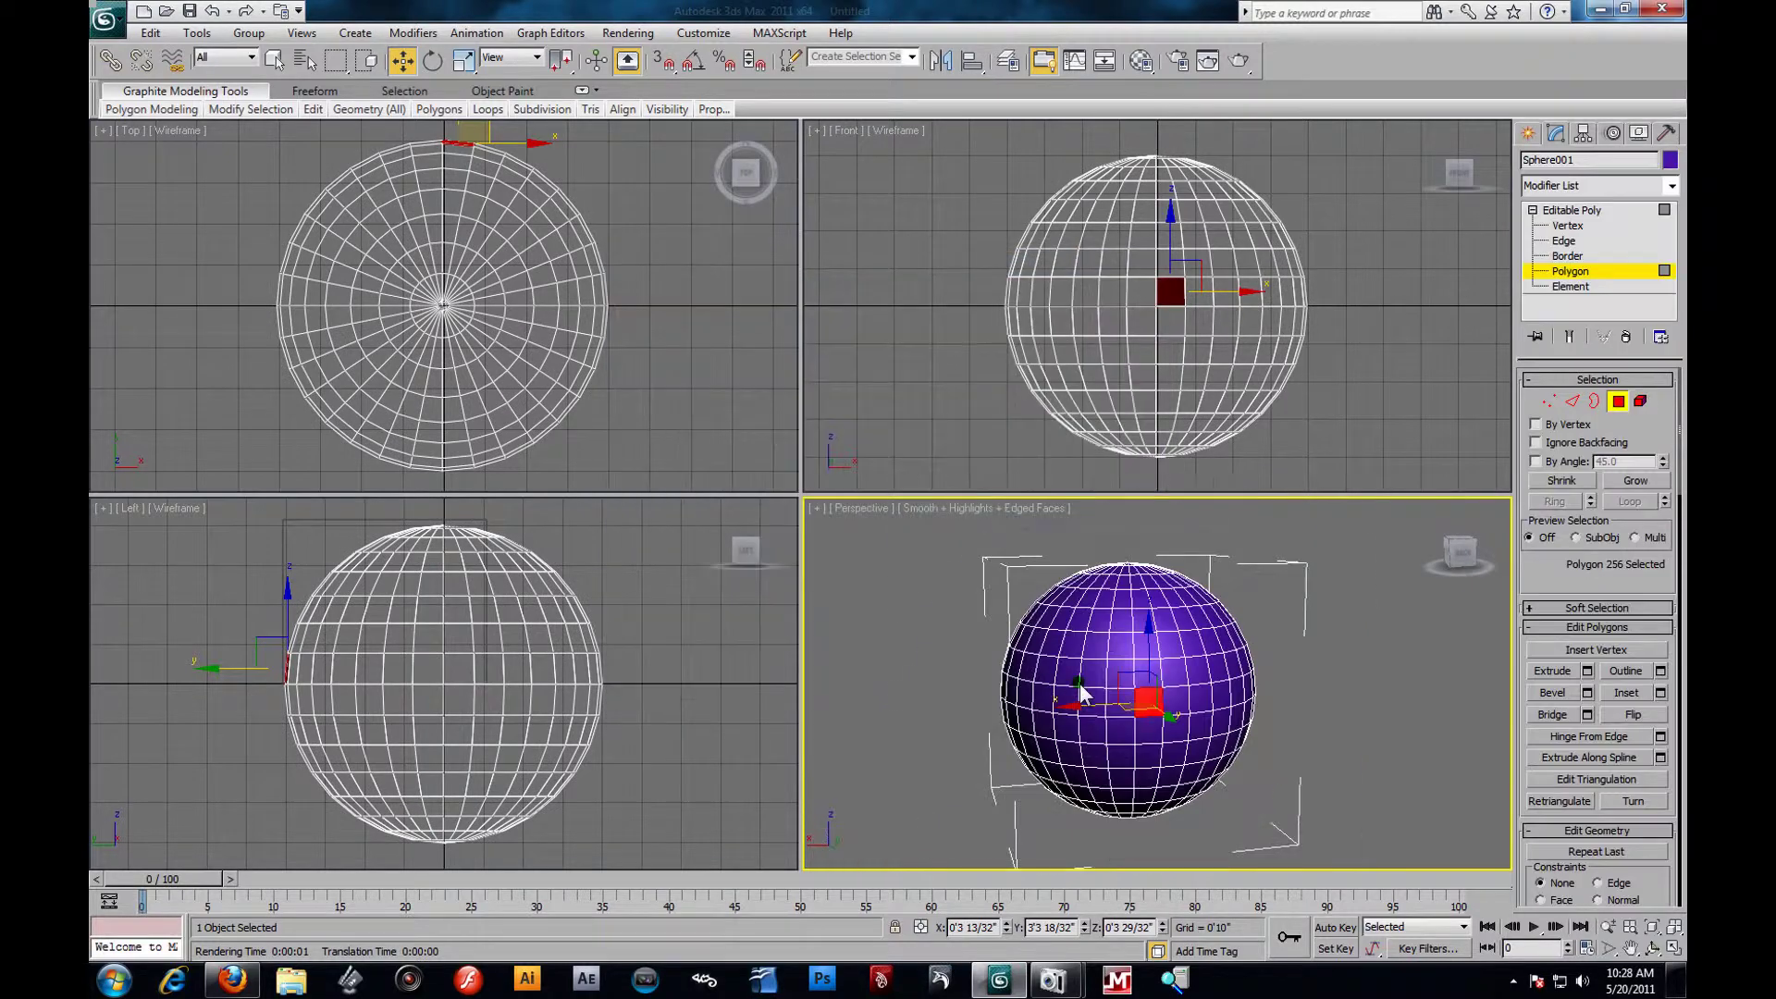
Deselect the polygon and orbit and zoom the Perspective view to see the sphere and box from above.
{"action": "left_click", "coordinate": [1376, 725]}
{"action": "middle_click_drag", "start_coordinate": [1120, 688], "coordinate": [1317, 659], "text": "alt"}
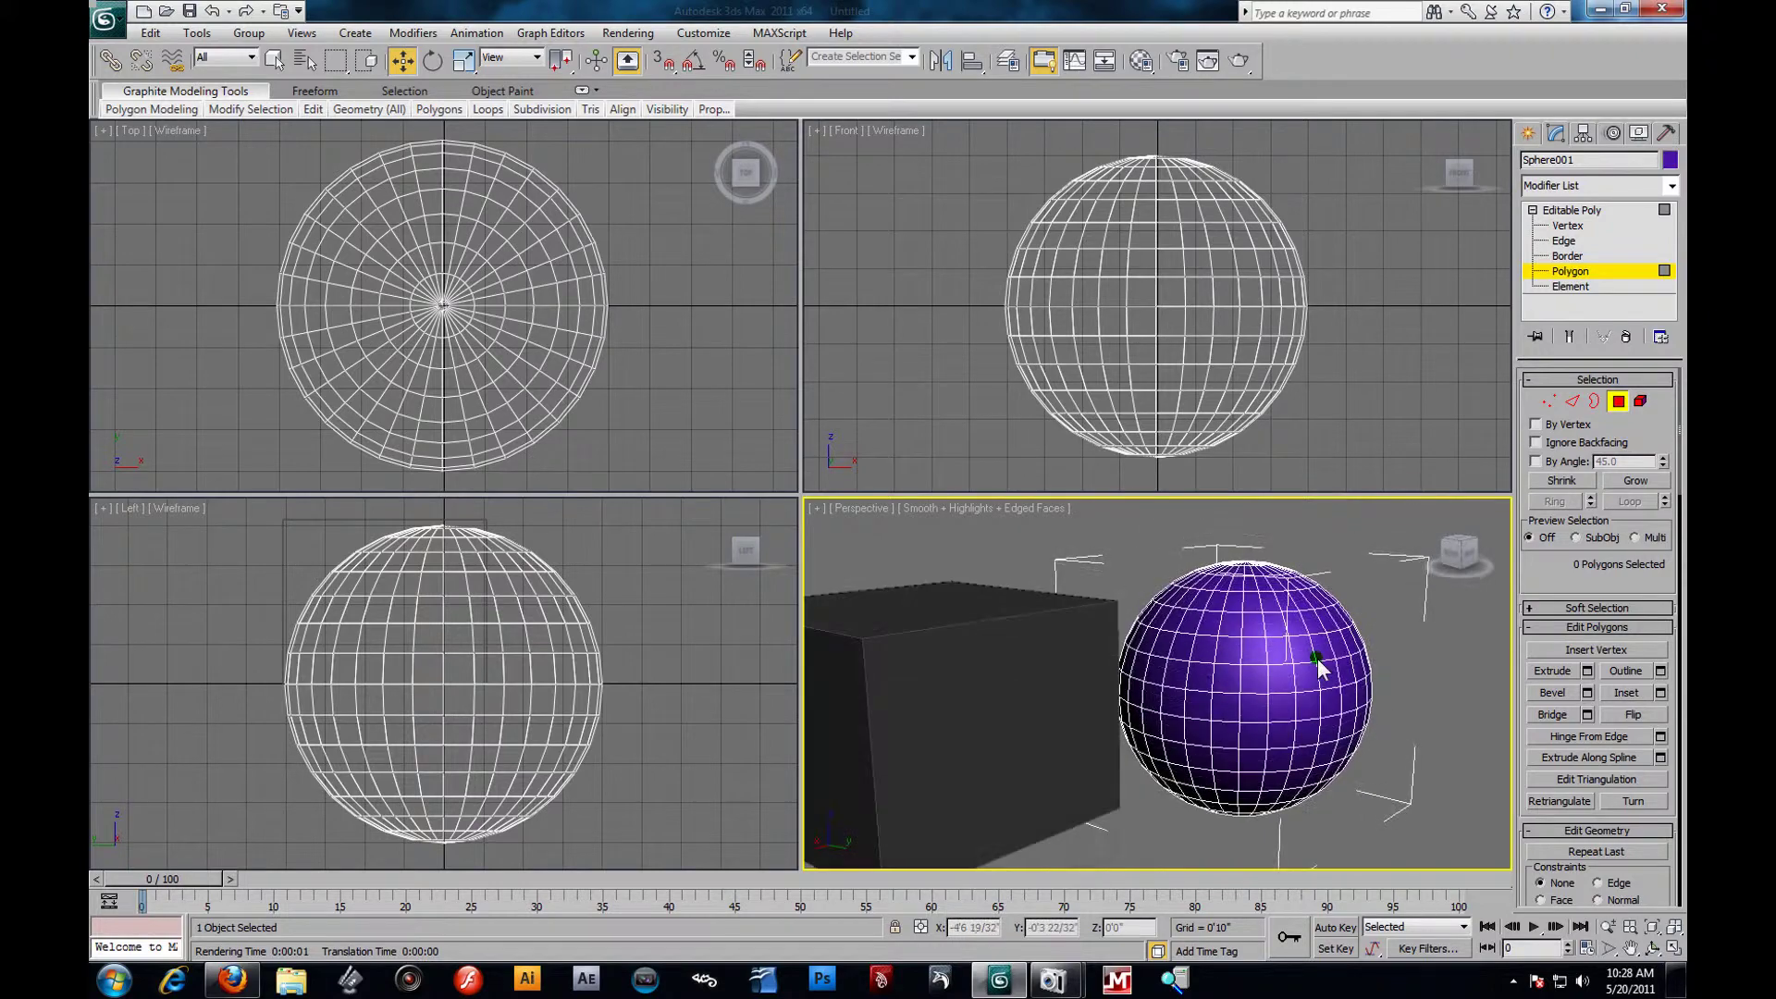
{"action": "scroll", "coordinate": [1301, 664], "scroll_direction": "up", "scroll_amount": 3}
{"action": "scroll", "coordinate": [1313, 662], "scroll_direction": "down", "scroll_amount": 3}
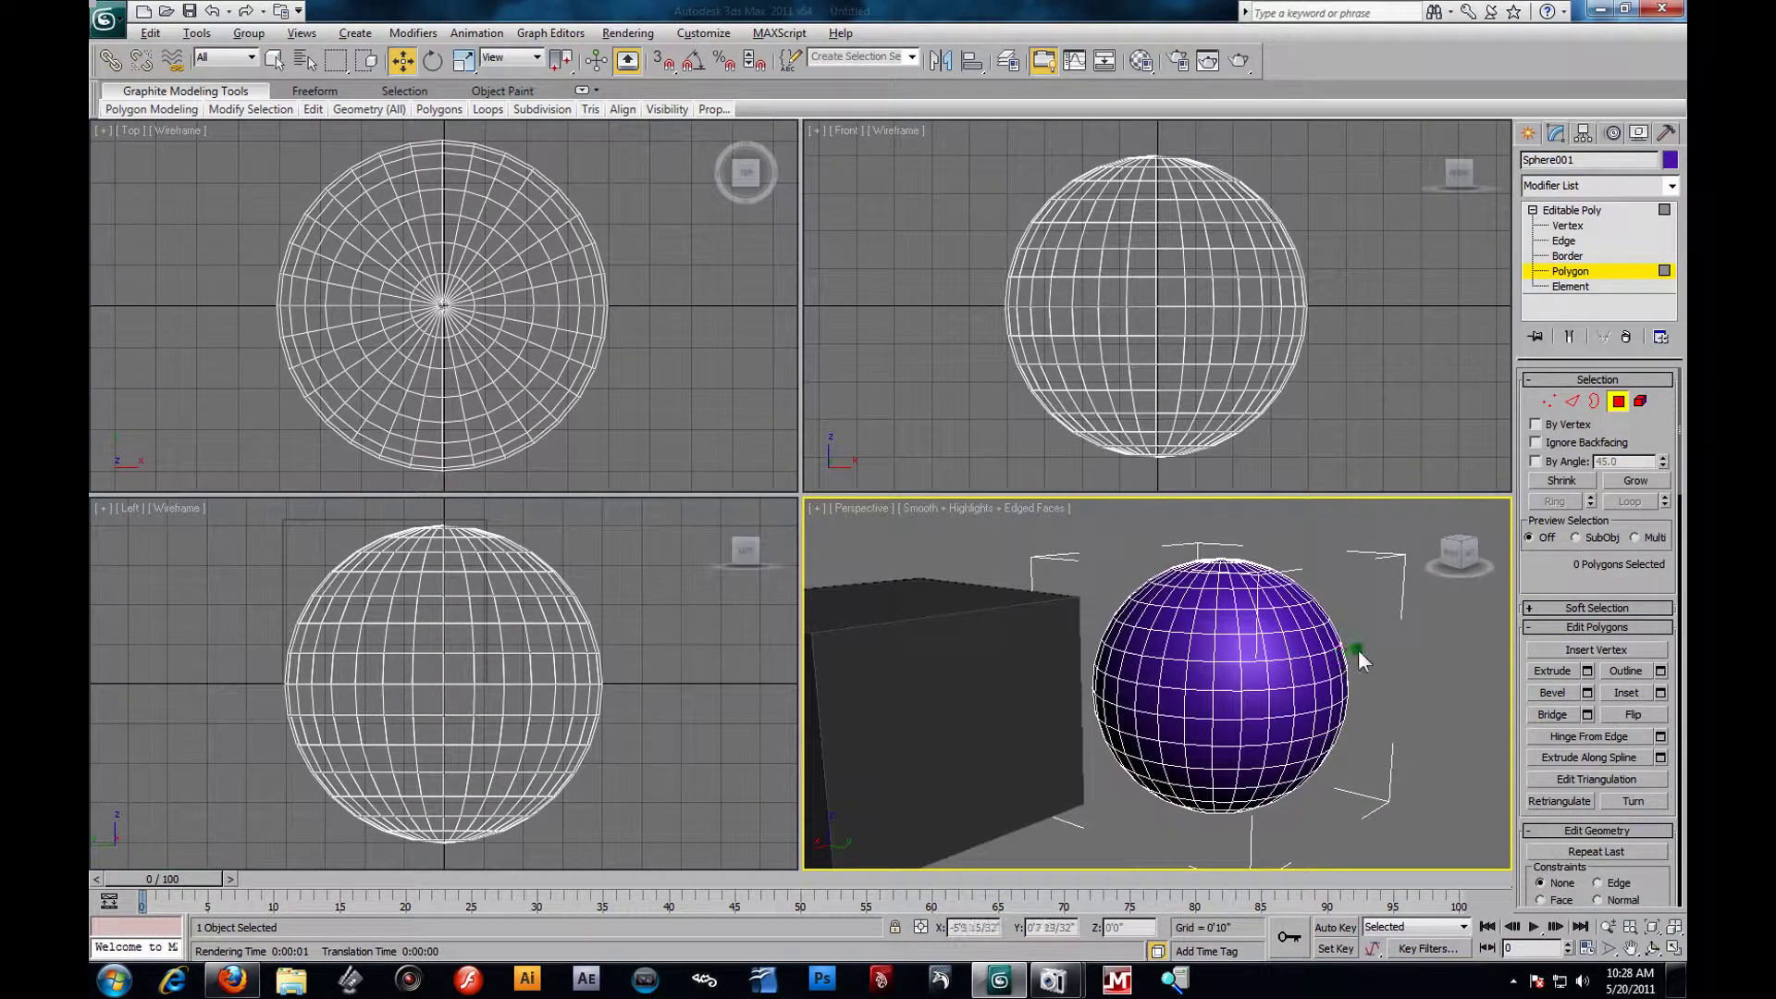
{"action": "mouse_move", "coordinate": [1407, 651]}
{"action": "middle_mouse_down", "text": "alt"}
{"action": "mouse_move", "coordinate": [1343, 640]}
{"action": "mouse_move", "coordinate": [1416, 668]}
{"action": "middle_mouse_up", "text": "alt"}
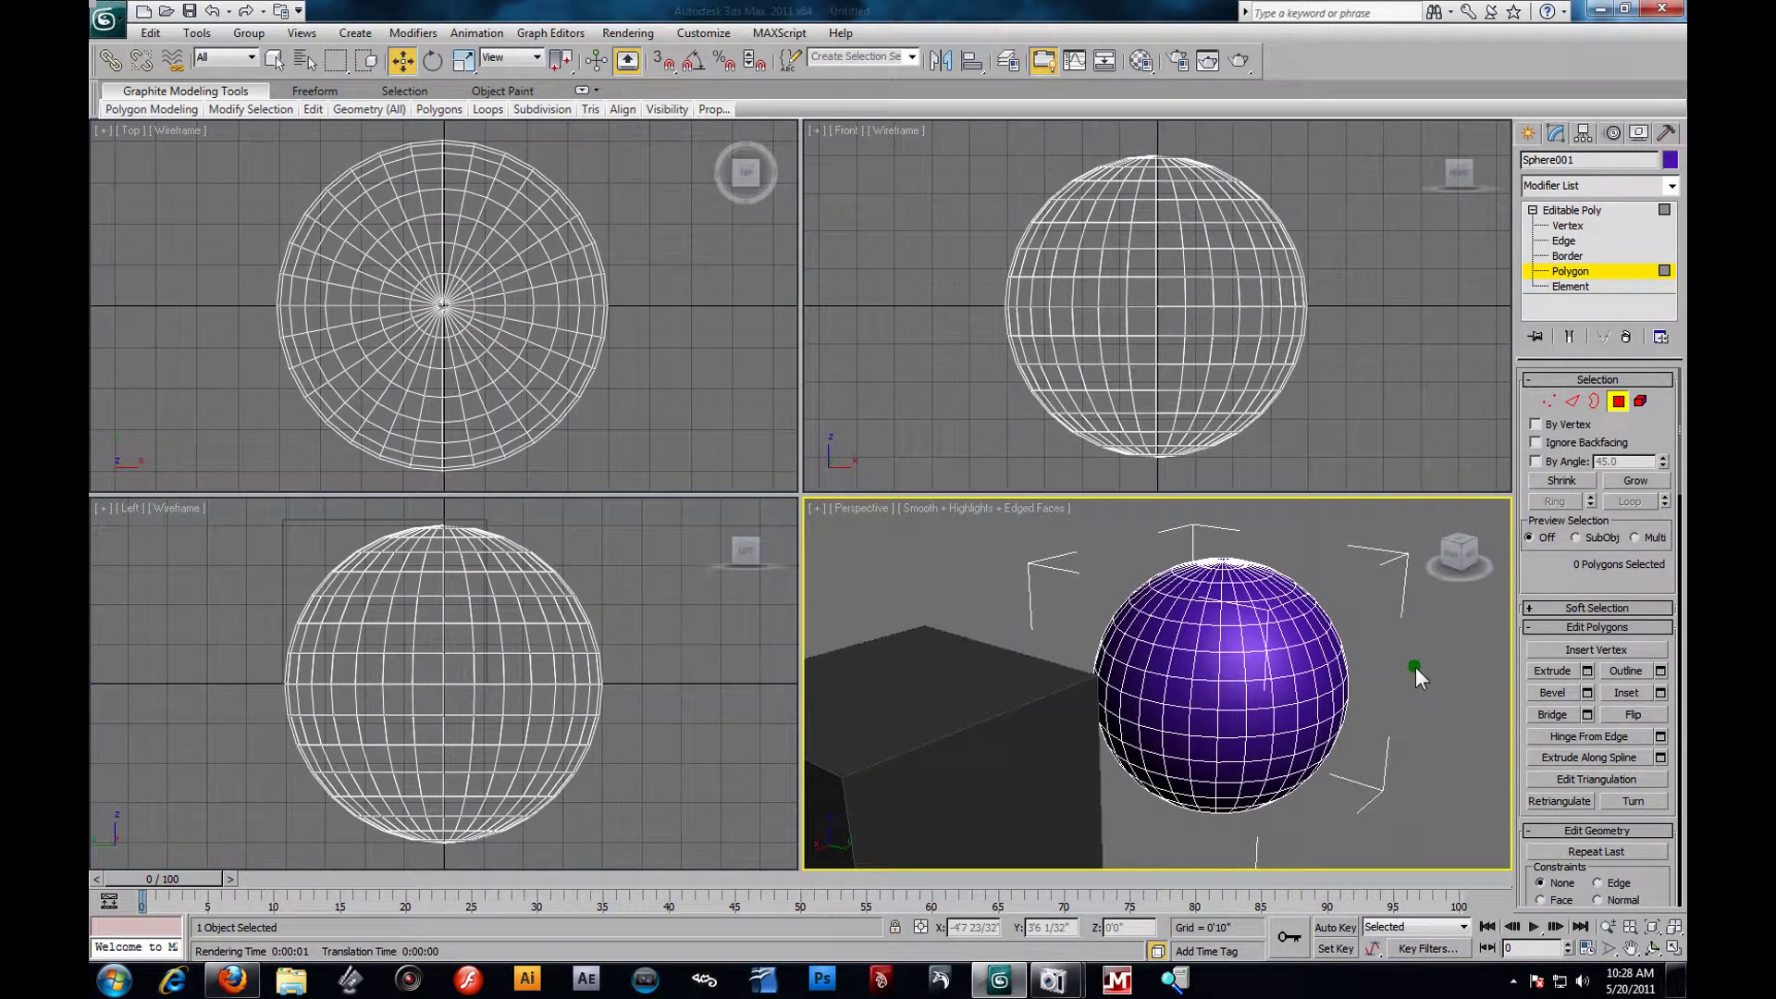
Zoom the Front view and orbit the Front, Top and Left viewports into angled orthographic views.
{"action": "left_click", "coordinate": [1290, 342]}
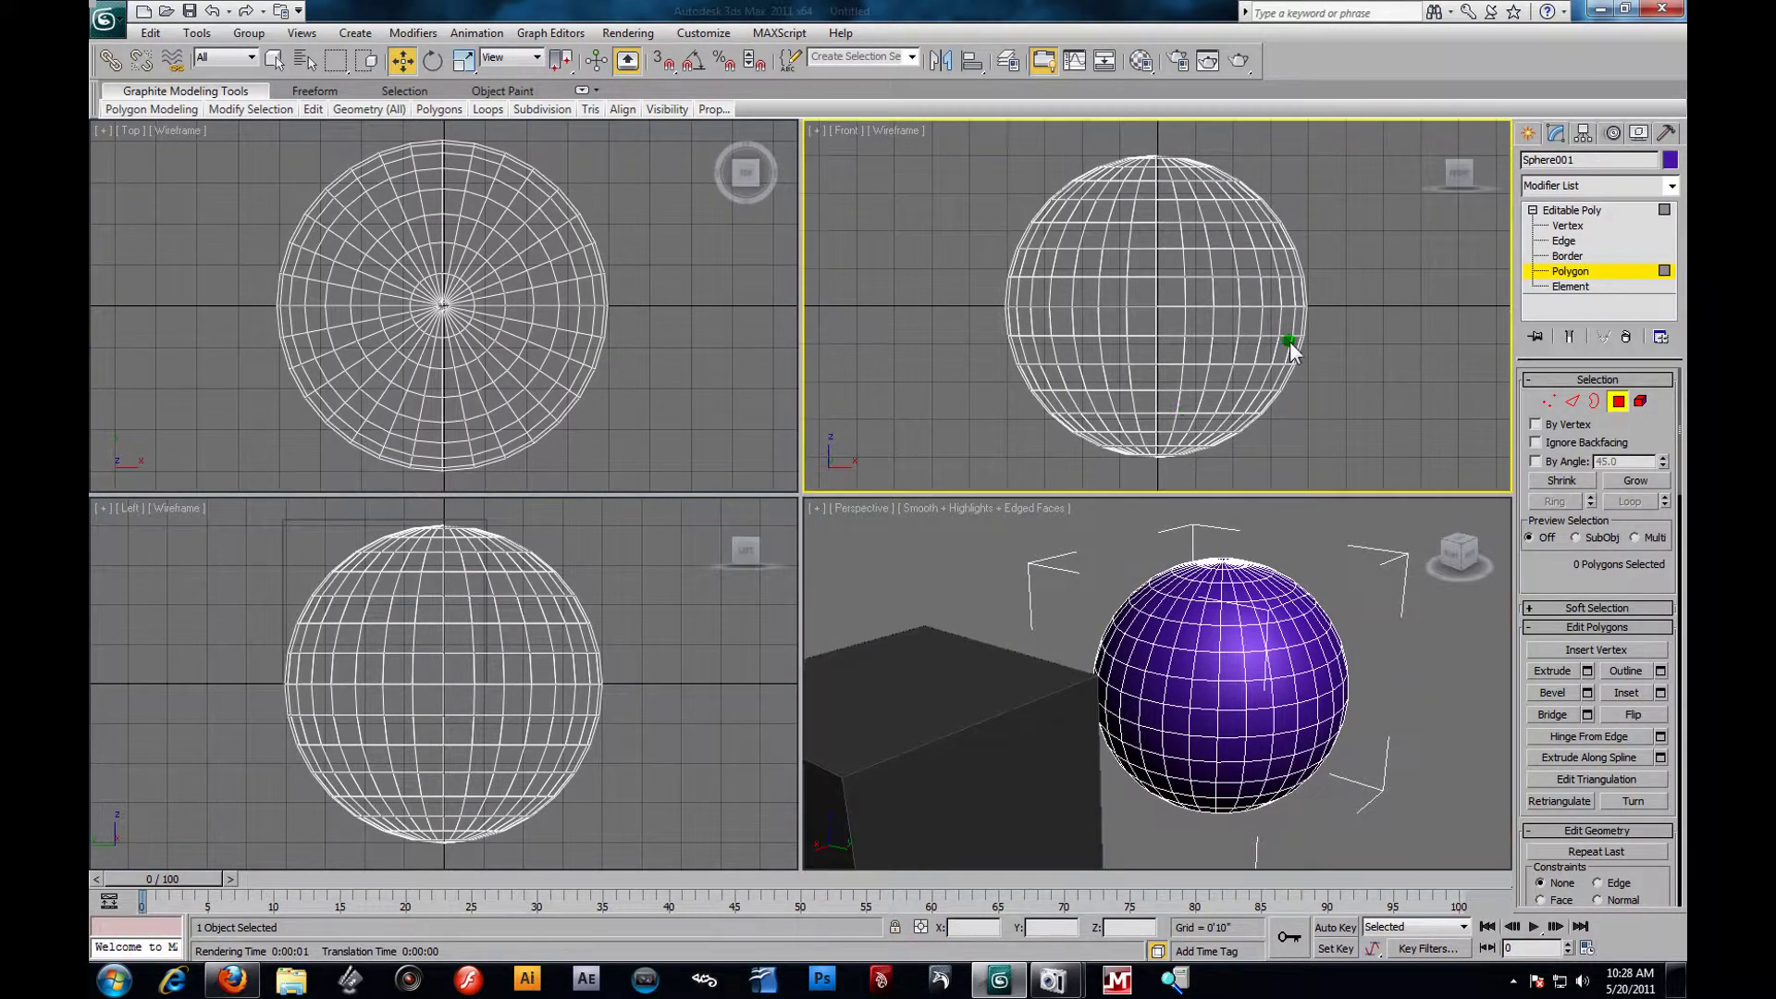
{"action": "scroll", "coordinate": [1286, 348], "scroll_direction": "down", "scroll_amount": 2}
{"action": "scroll", "coordinate": [1282, 352], "scroll_direction": "up", "scroll_amount": 3}
{"action": "scroll", "coordinate": [1273, 357], "scroll_direction": "down", "scroll_amount": 1}
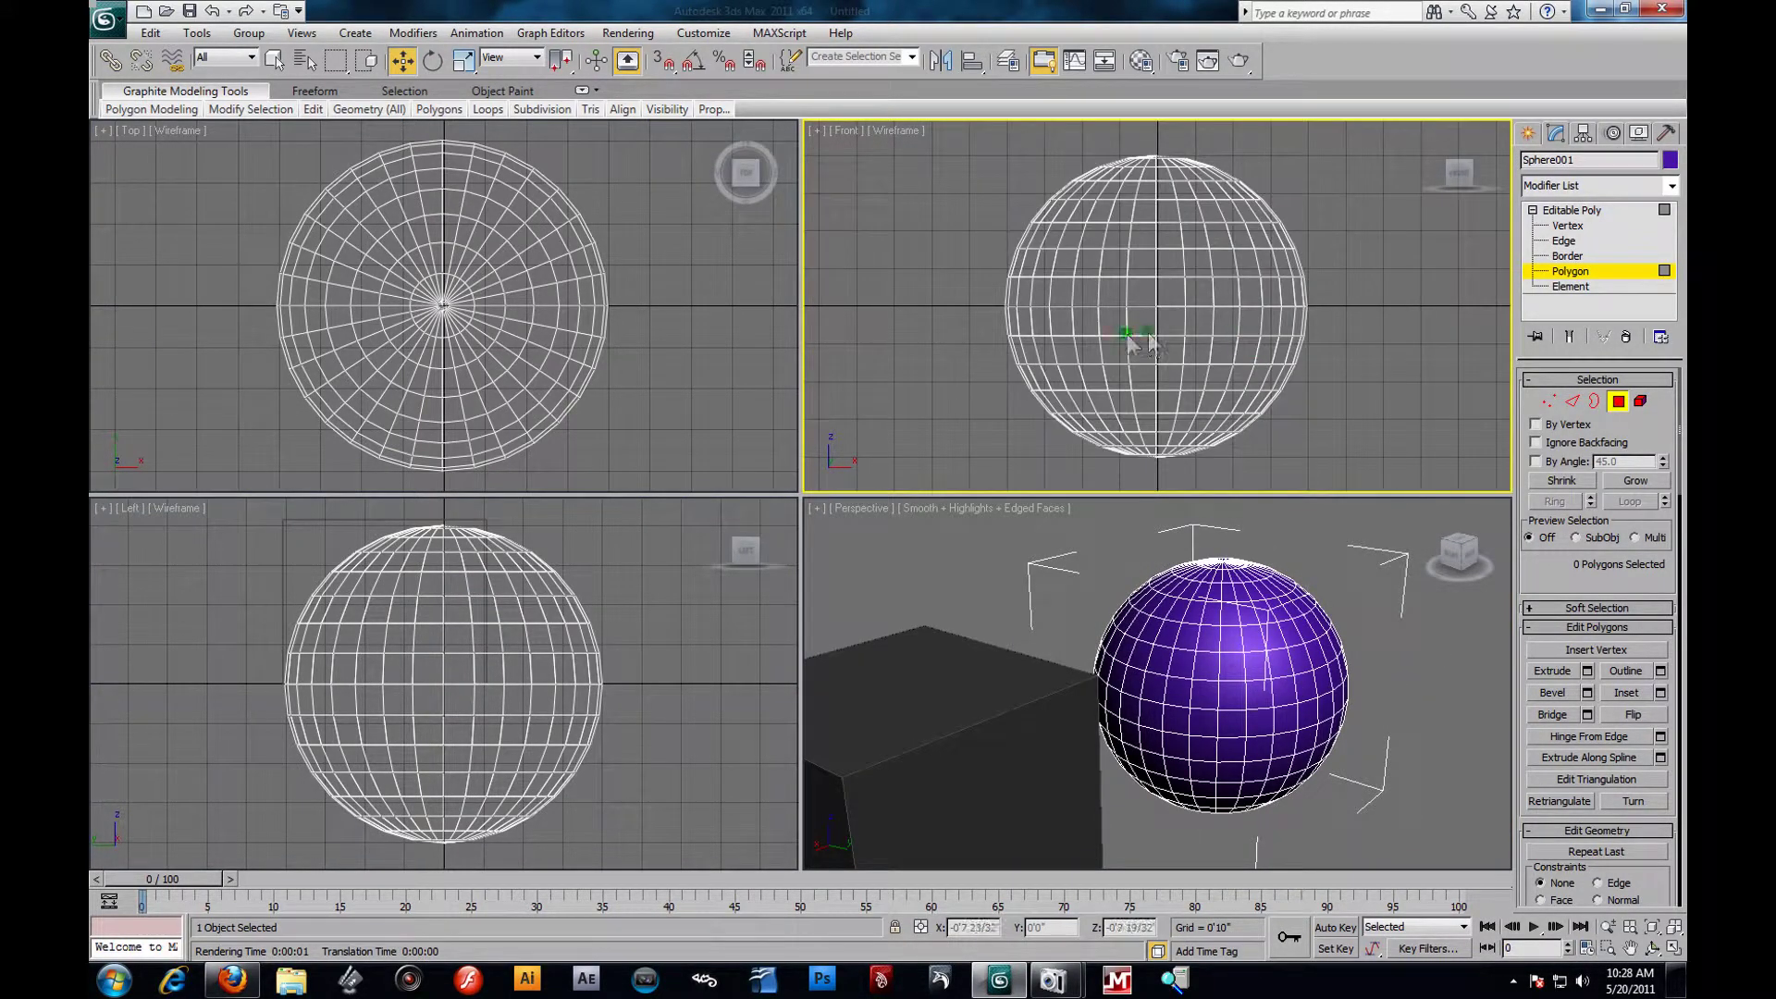
{"action": "middle_click_drag", "start_coordinate": [1077, 297], "coordinate": [957, 222], "text": "alt"}
{"action": "middle_click", "coordinate": [512, 320]}
{"action": "middle_click_drag", "start_coordinate": [385, 385], "coordinate": [418, 407], "text": "alt"}
{"action": "middle_click_drag", "start_coordinate": [426, 668], "coordinate": [606, 531], "text": "alt"}
{"action": "middle_click_drag", "start_coordinate": [1192, 363], "coordinate": [1168, 313], "text": "alt"}
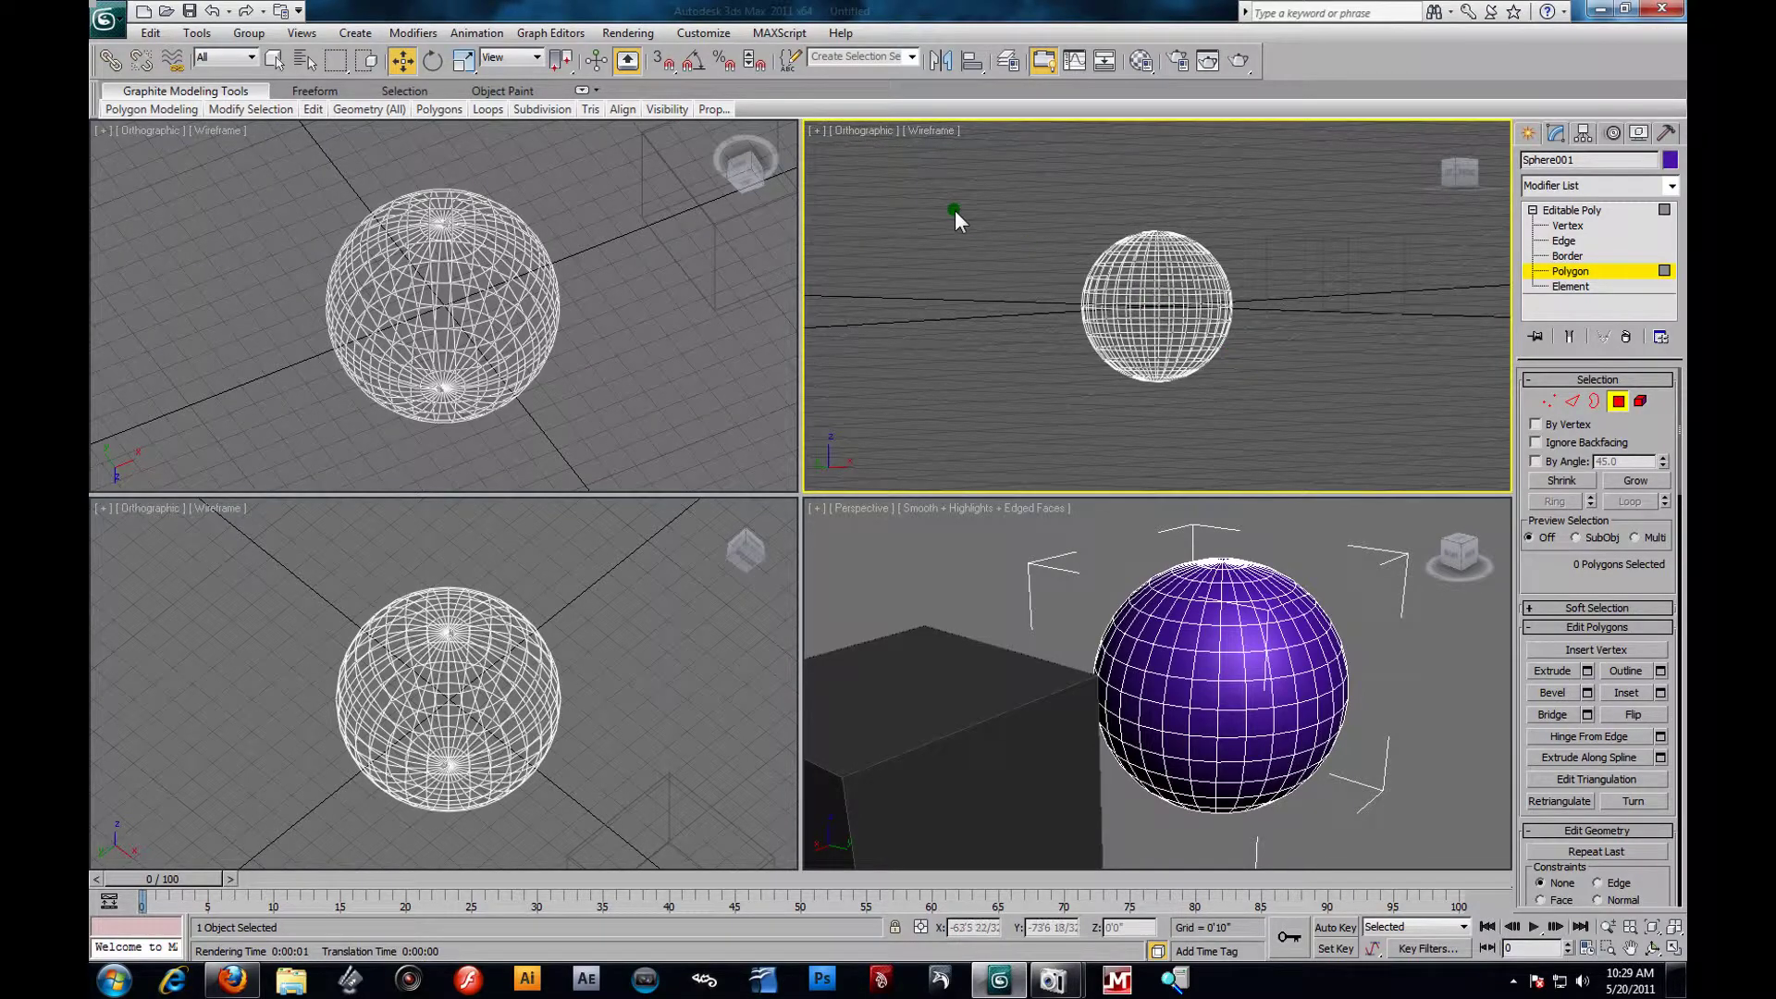
Reset the three rotated orthographic viewports to their standard Front, Top and Left views.
{"action": "key", "text": "f"}
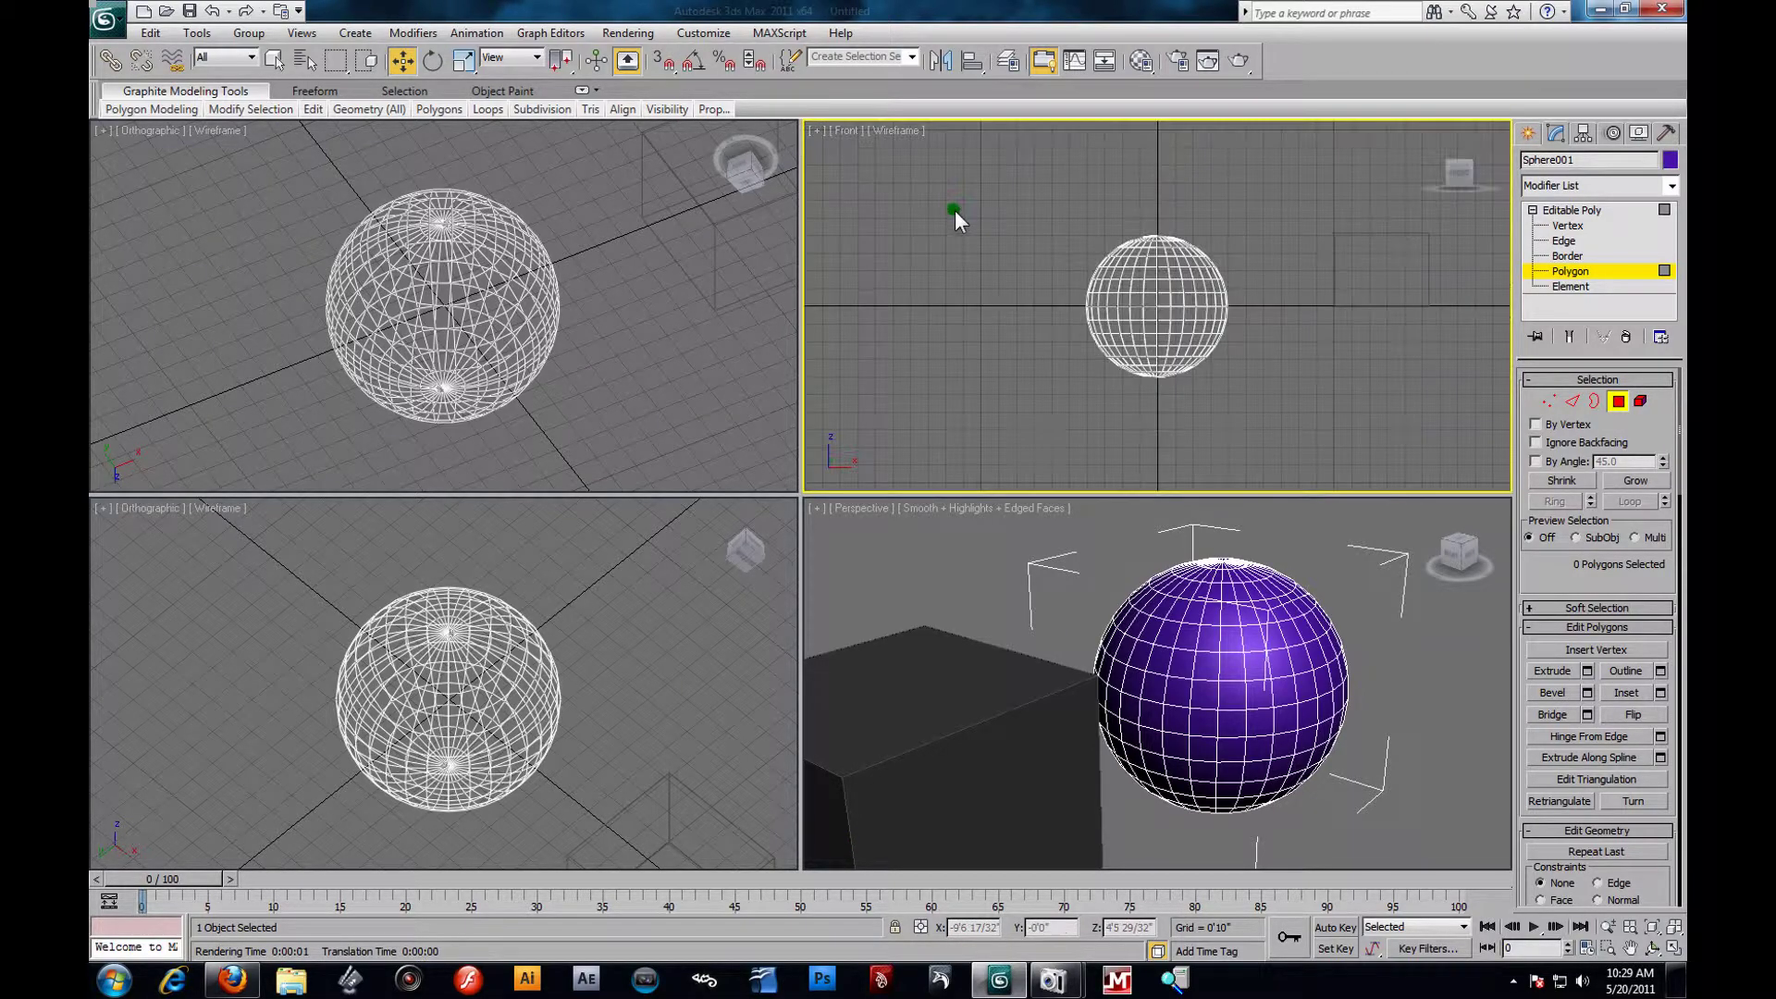
{"action": "left_click", "coordinate": [416, 154]}
{"action": "left_click", "coordinate": [484, 210]}
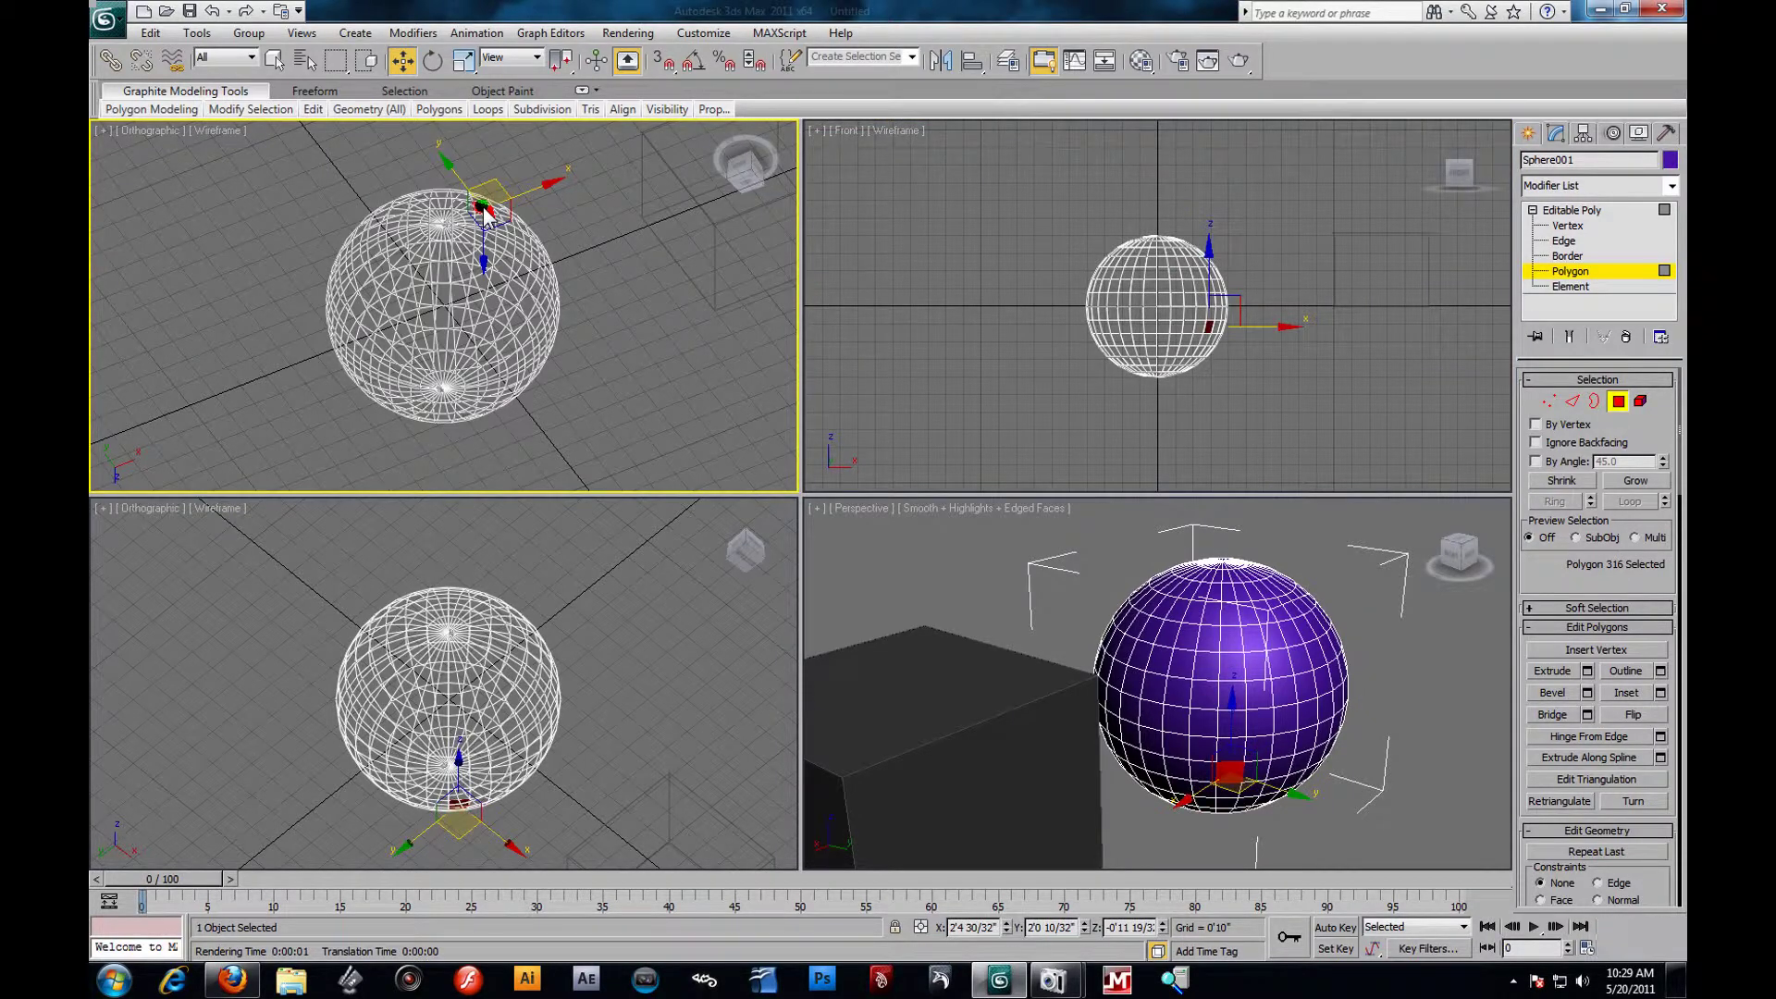
{"action": "key", "text": "t"}
{"action": "right_click", "coordinate": [556, 601]}
{"action": "left_click", "coordinate": [556, 602]}
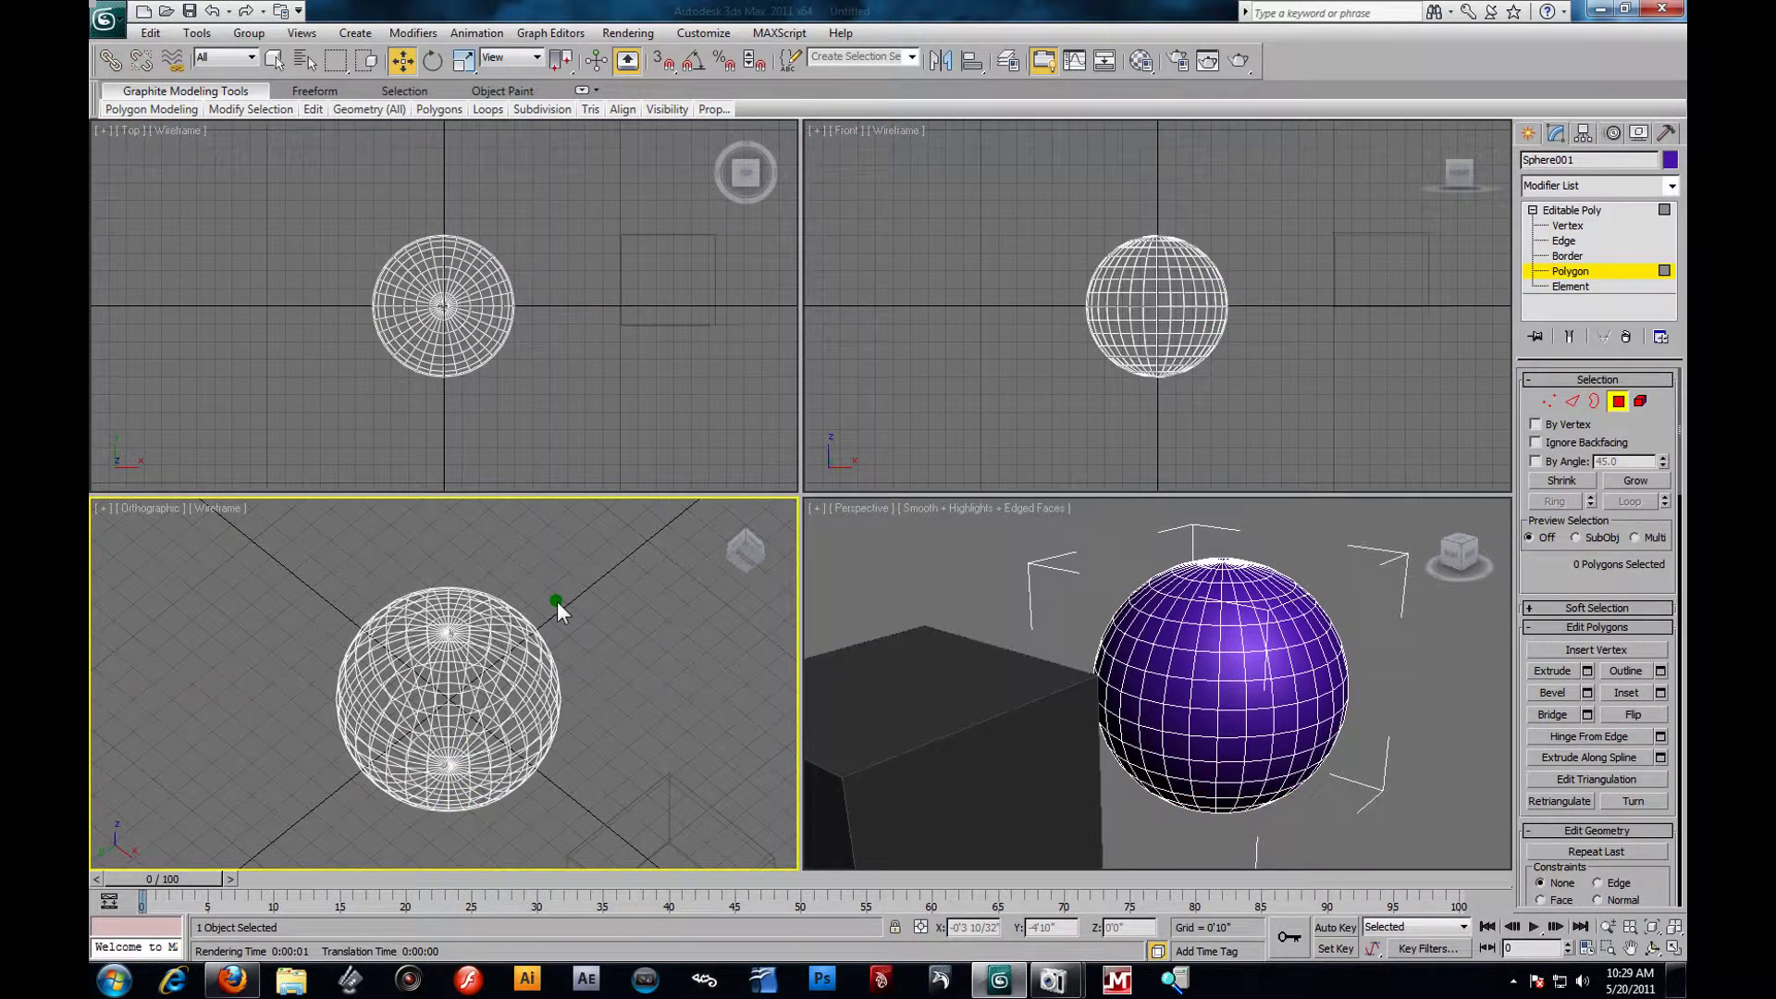
{"action": "key", "text": "l"}
Toggle the Perspective viewport between maximized and the four-viewport layout several times, and activate the Front viewport.
{"action": "right_click", "coordinate": [1003, 600]}
{"action": "key", "text": "alt+w"}
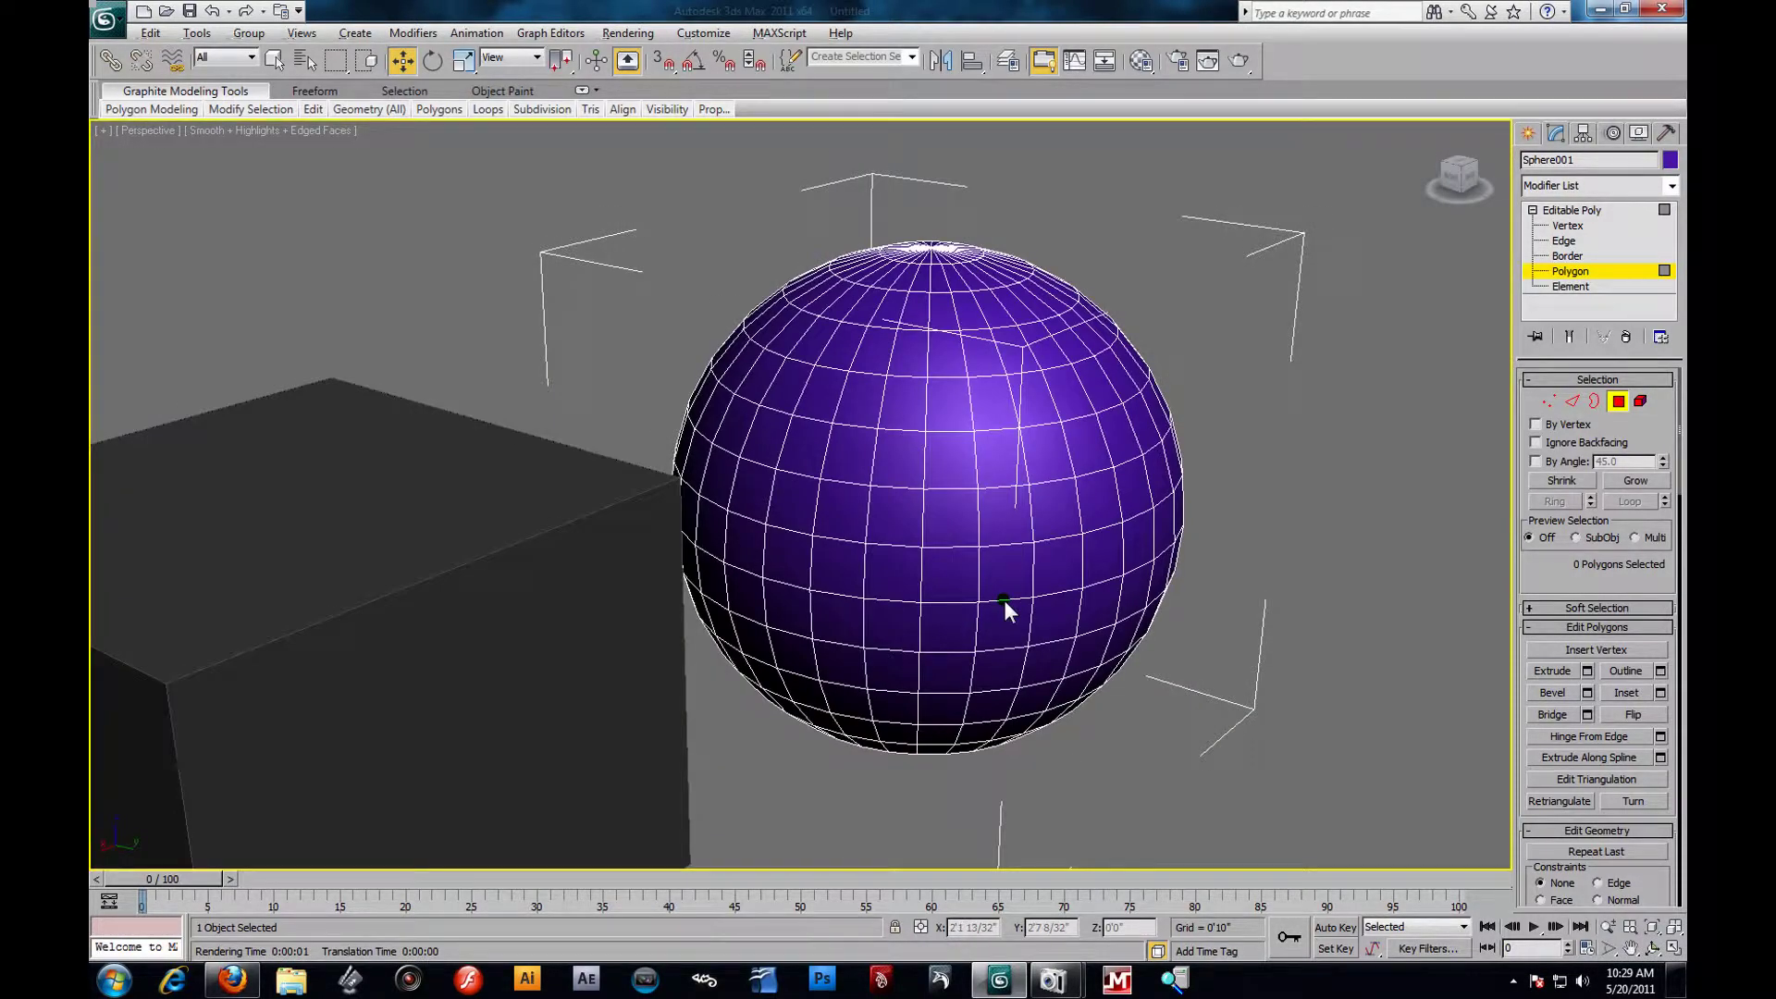
{"action": "key", "text": "alt+w"}
{"action": "key", "text": "alt+w"}
{"action": "key", "text": "alt+w"}
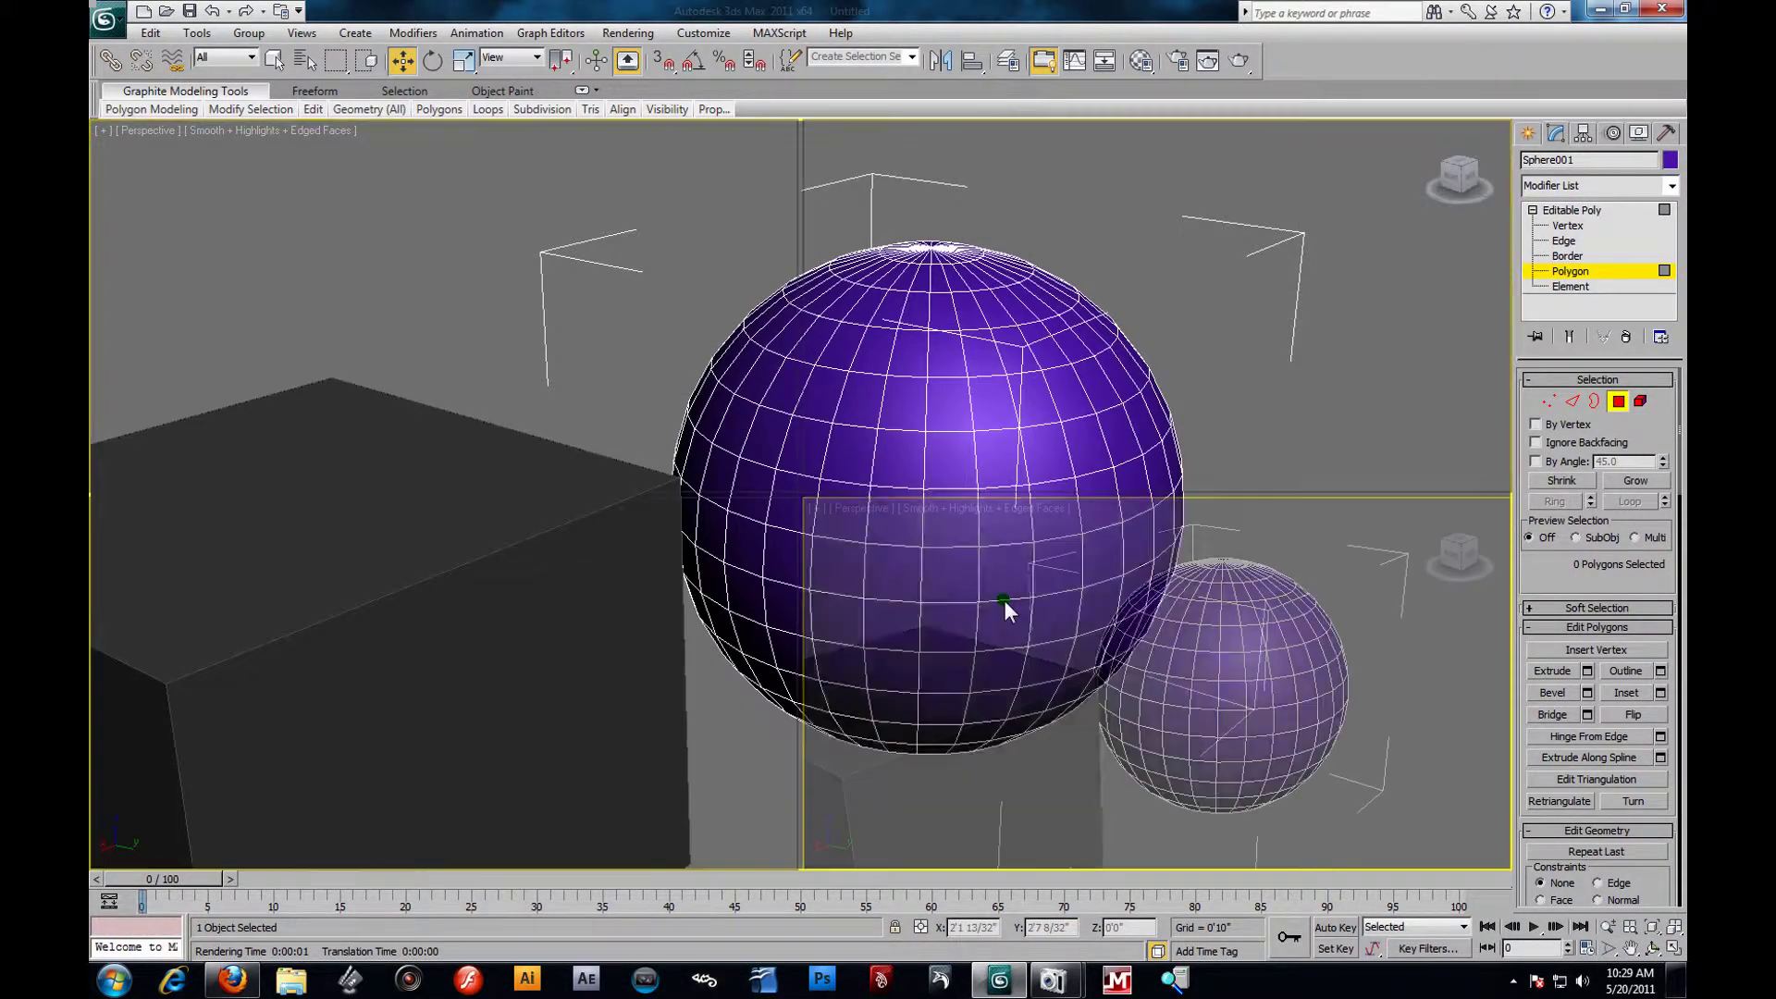
{"action": "key", "text": "alt+w"}
{"action": "key", "text": "alt+w"}
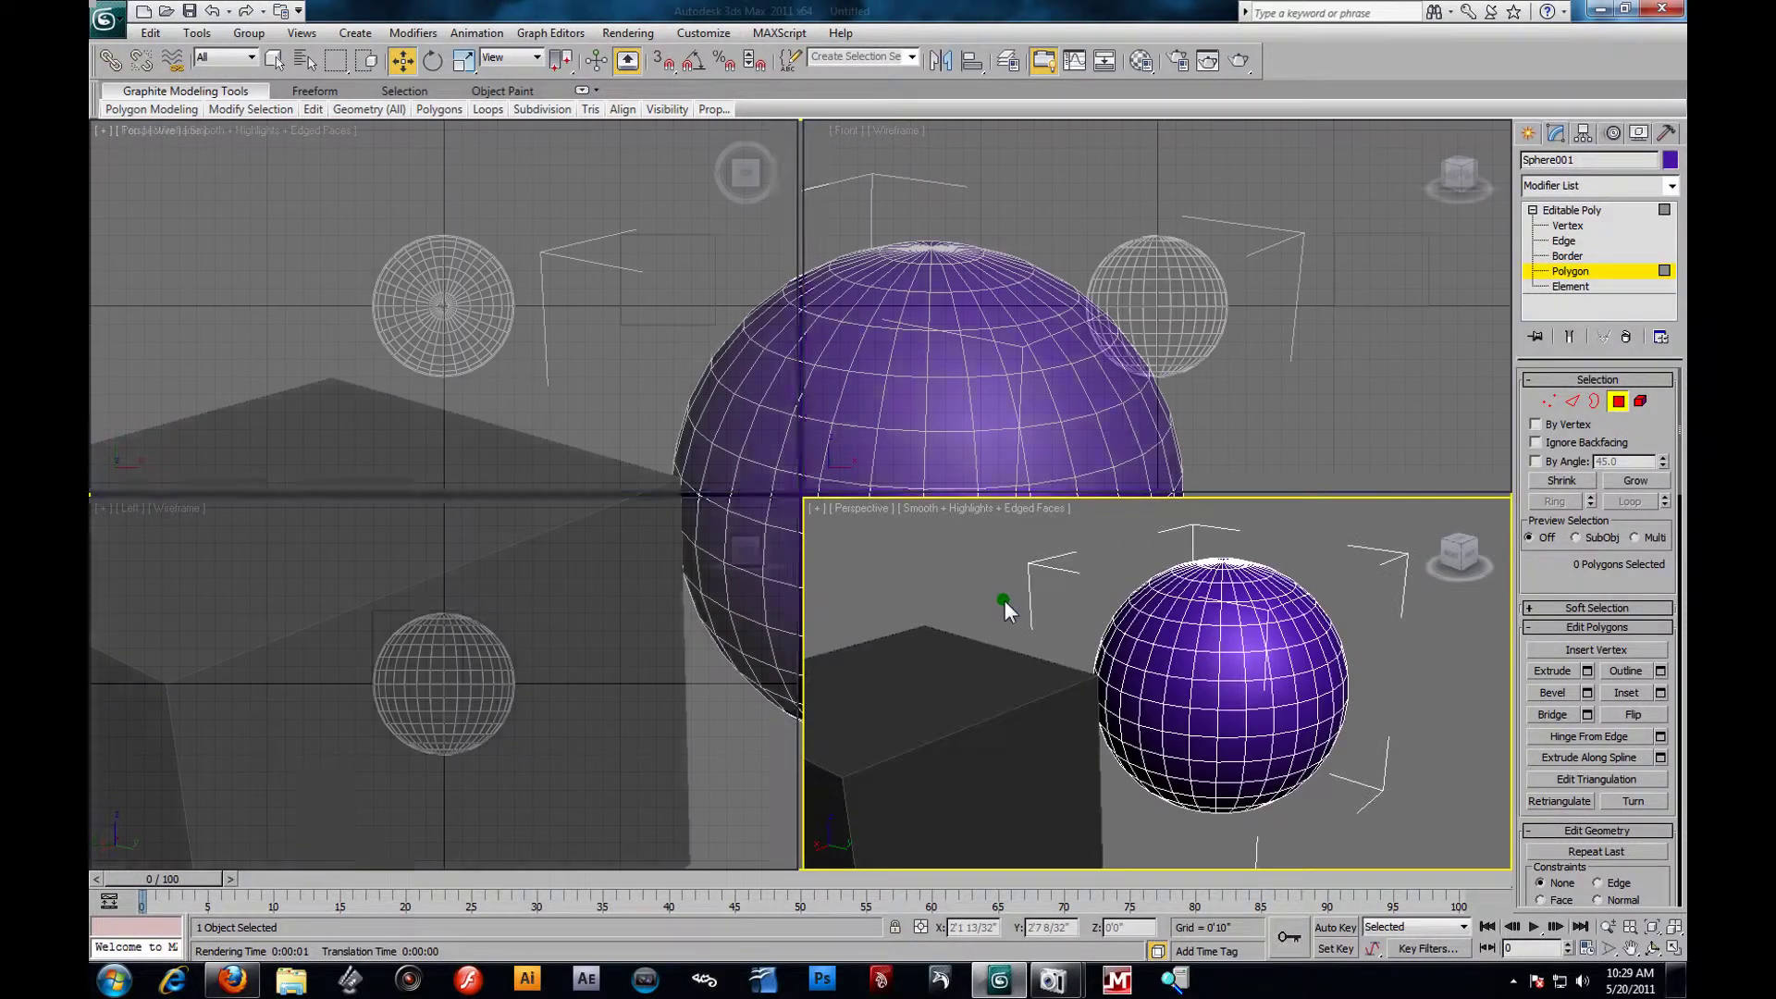
{"action": "key", "text": "alt+w"}
{"action": "key", "text": "alt+w"}
{"action": "left_click", "coordinate": [953, 396]}
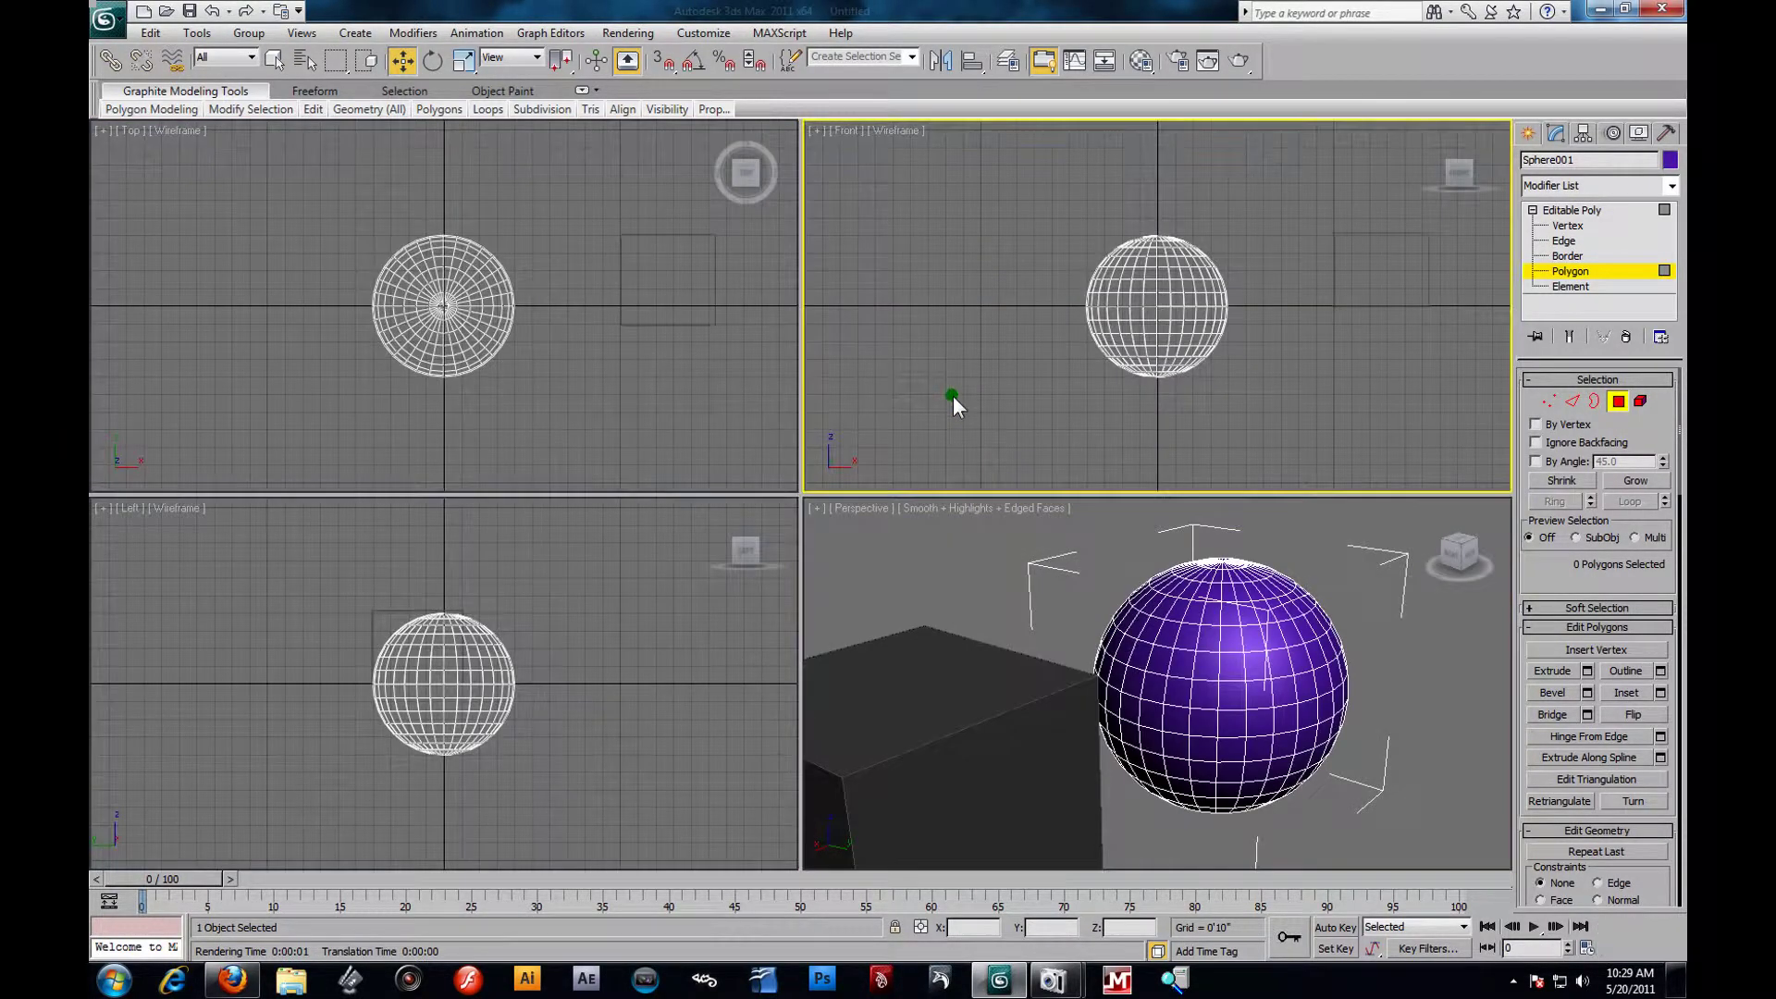
Maximize and restore the Front viewport, and maximize the Perspective viewport.
{"action": "key", "text": "alt+w"}
{"action": "key", "text": "alt+w"}
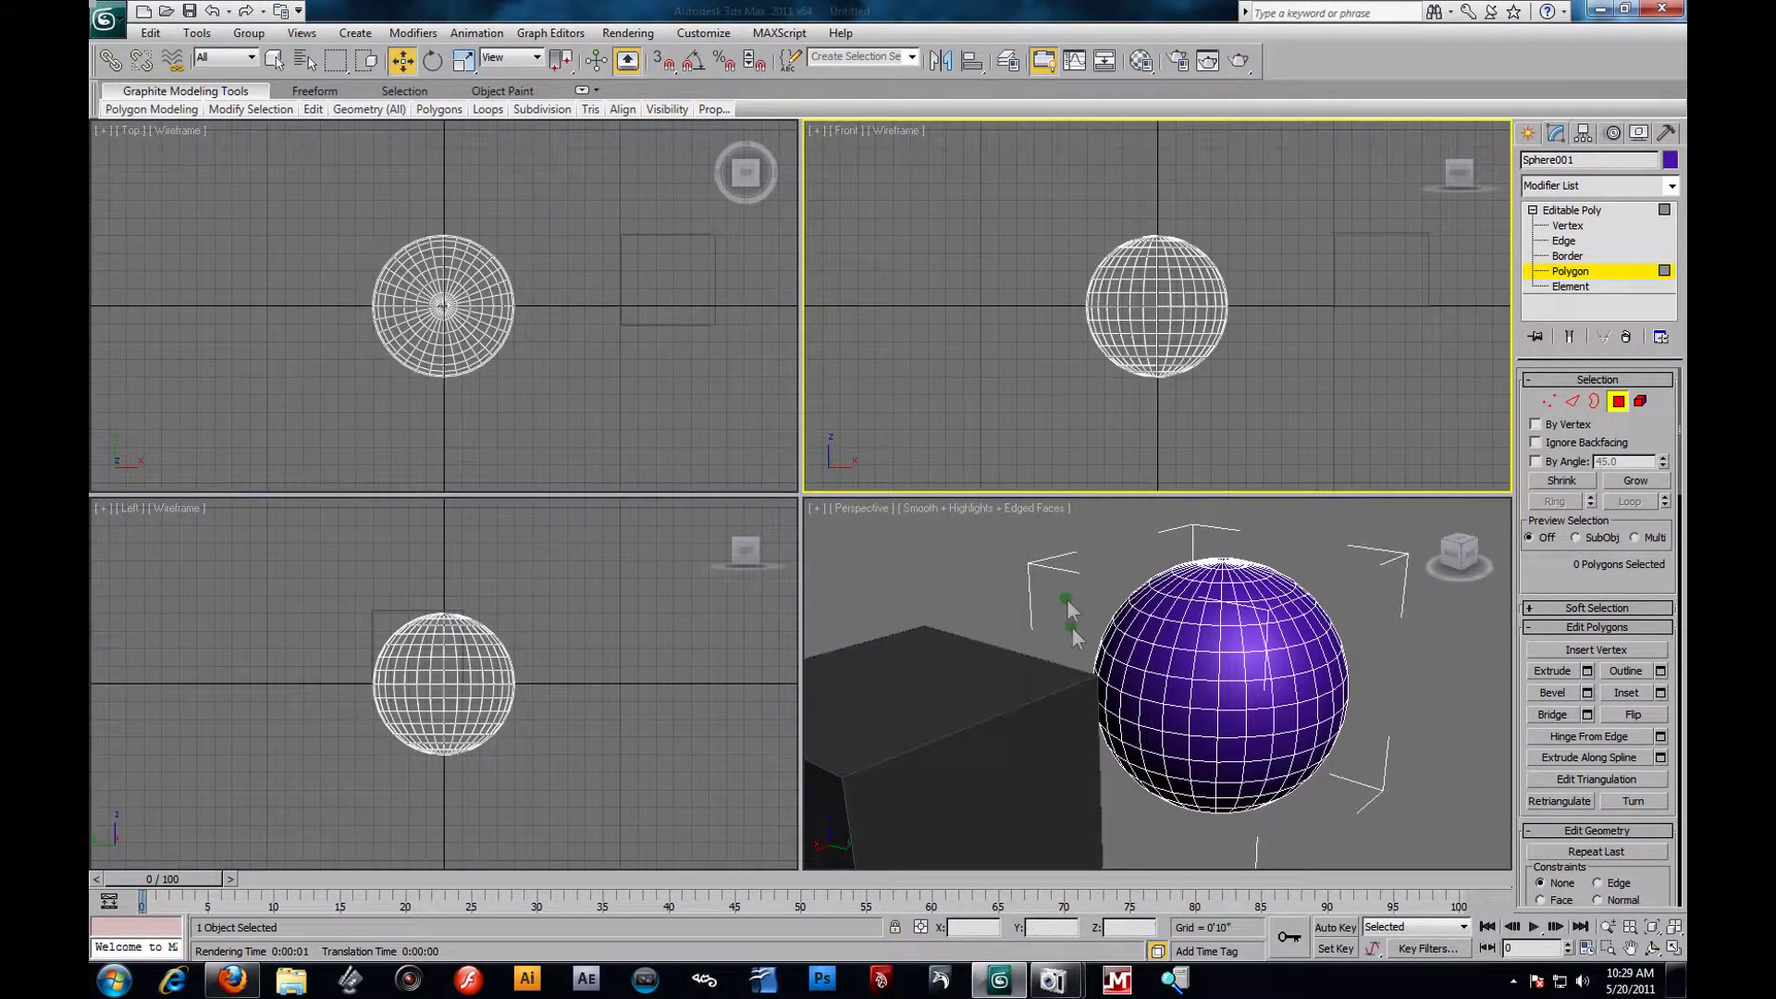
{"action": "left_click", "coordinate": [1068, 601]}
{"action": "key", "text": "alt+w"}
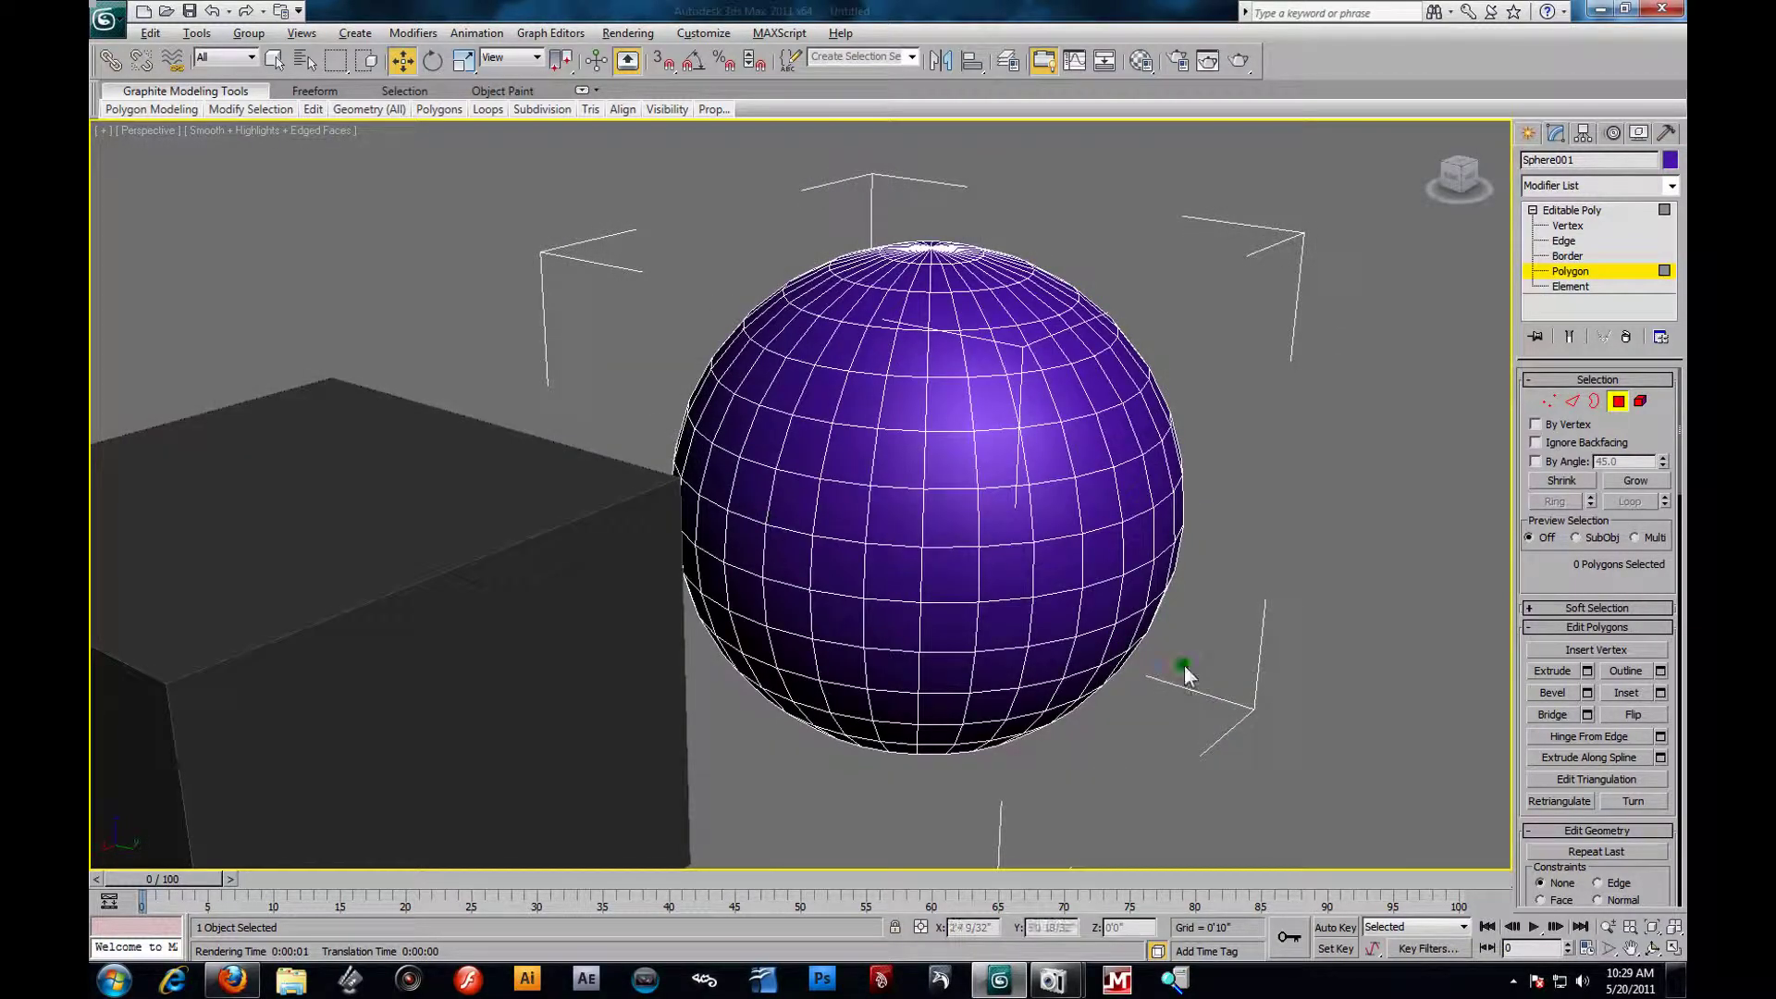
Orbit the Perspective view to the other side of the sphere and pan to center the sphere.
{"action": "middle_click_drag", "start_coordinate": [874, 535], "coordinate": [692, 696], "text": "alt"}
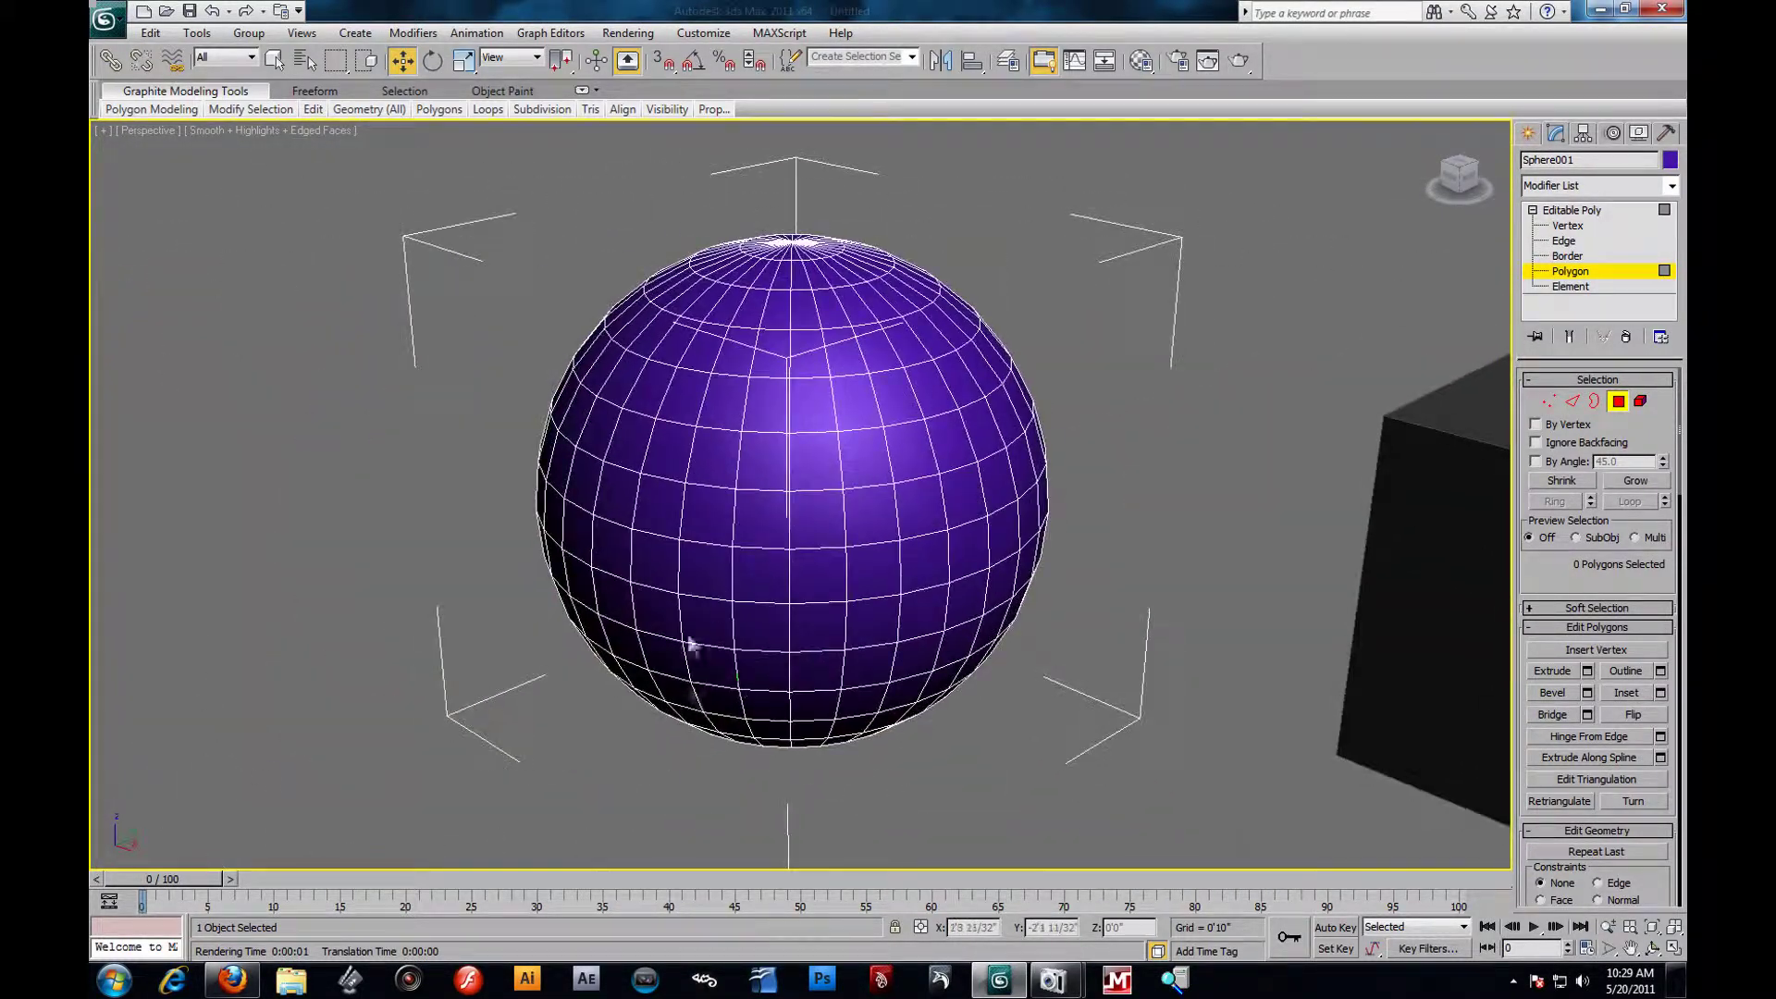
{"action": "scroll", "coordinate": [757, 547], "scroll_direction": "down", "scroll_amount": 3}
{"action": "scroll", "coordinate": [755, 547], "scroll_direction": "up", "scroll_amount": 3}
{"action": "middle_click_drag", "start_coordinate": [730, 492], "coordinate": [912, 552]}
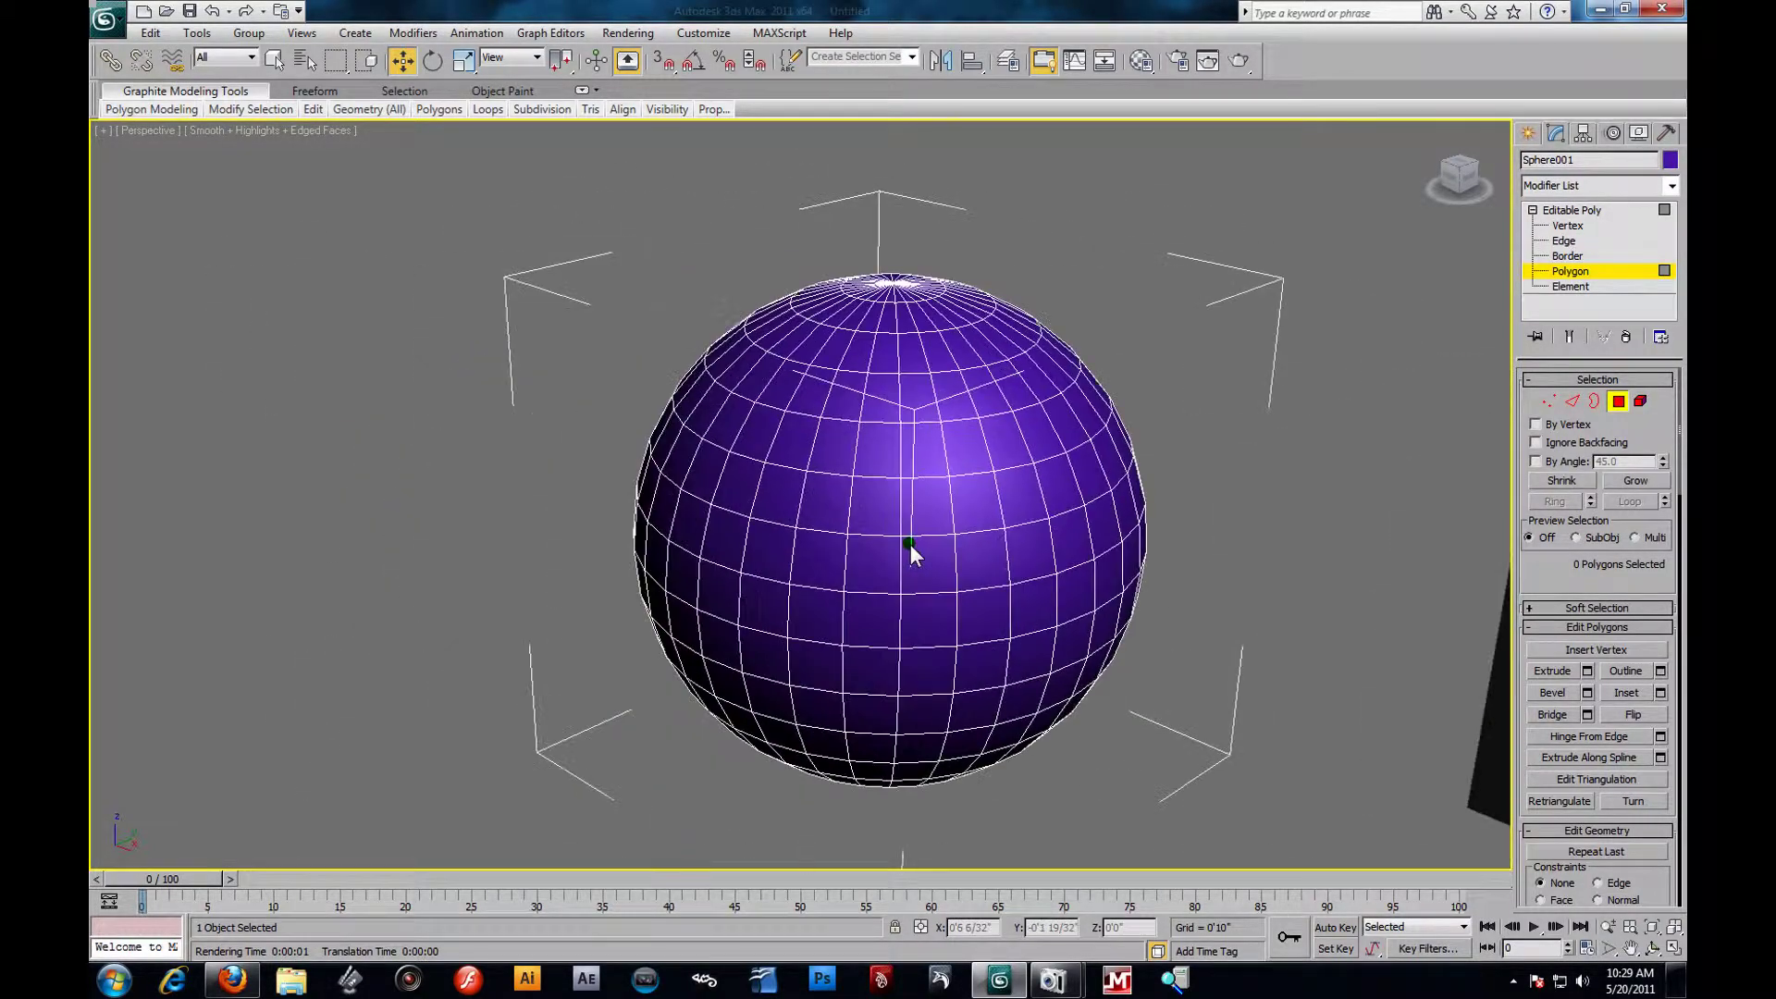
Zoom the Perspective view in and out repeatedly, from a distant view of both objects to a close-up of the sphere's polygons.
{"action": "scroll", "coordinate": [885, 484], "scroll_direction": "down", "scroll_amount": 3}
{"action": "scroll", "coordinate": [885, 484], "scroll_direction": "up", "scroll_amount": 3}
{"action": "scroll", "coordinate": [886, 488], "scroll_direction": "down", "scroll_amount": 6}
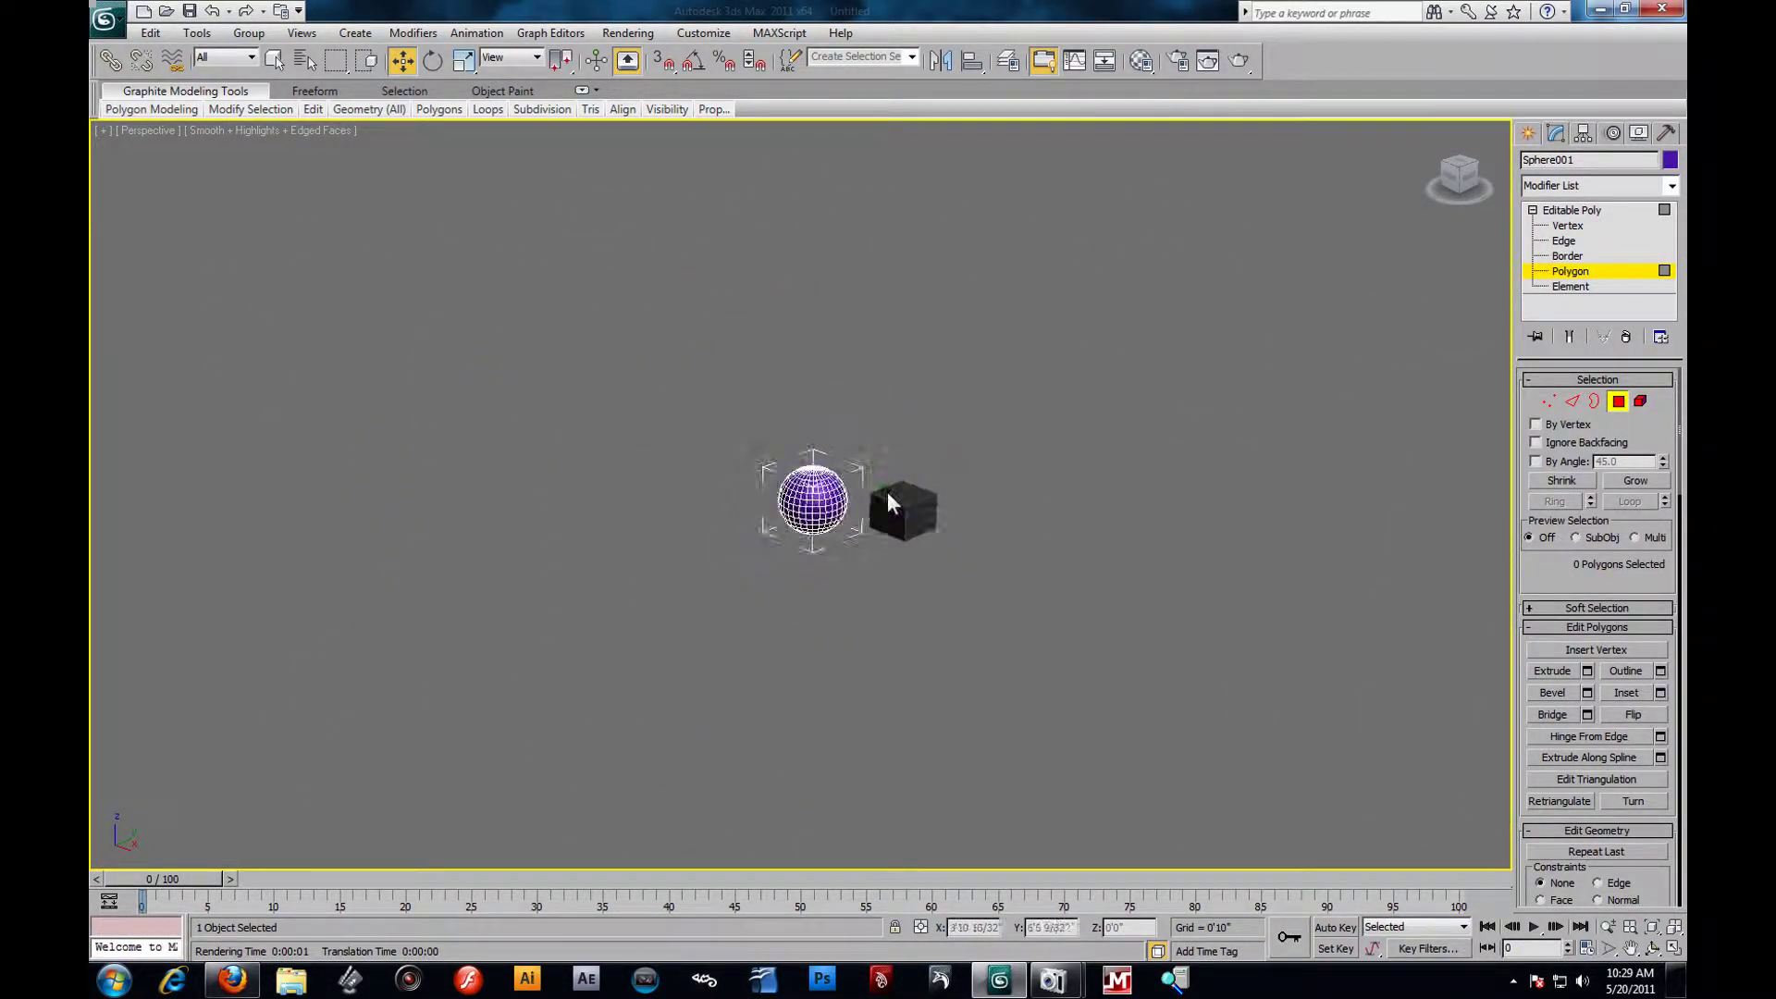
{"action": "scroll", "coordinate": [886, 491], "scroll_direction": "up", "scroll_amount": 5}
{"action": "scroll", "coordinate": [889, 497], "scroll_direction": "down", "scroll_amount": 2}
{"action": "scroll", "coordinate": [890, 499], "scroll_direction": "up", "scroll_amount": 2}
{"action": "scroll", "coordinate": [890, 500], "scroll_direction": "down", "scroll_amount": 6}
{"action": "scroll", "coordinate": [891, 503], "scroll_direction": "up", "scroll_amount": 10}
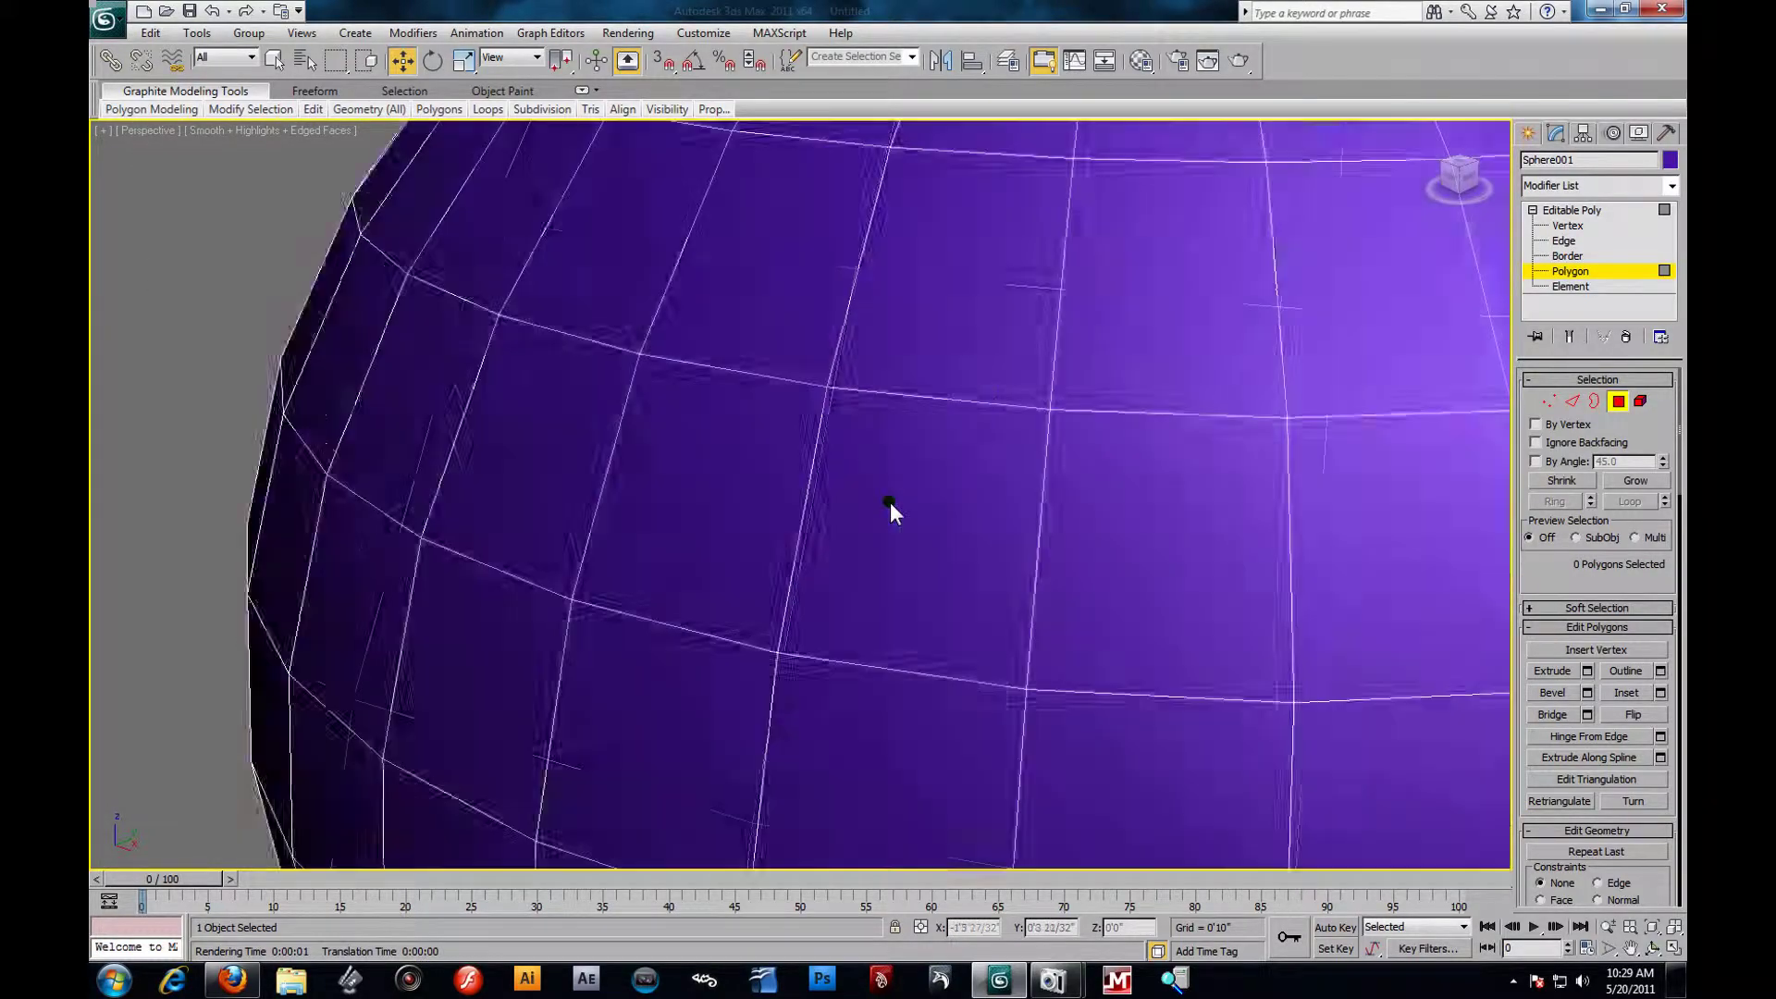
{"action": "scroll", "coordinate": [892, 512], "scroll_direction": "down", "scroll_amount": 6}
{"action": "scroll", "coordinate": [895, 515], "scroll_direction": "up", "scroll_amount": 8}
{"action": "scroll", "coordinate": [897, 524], "scroll_direction": "down", "scroll_amount": 4}
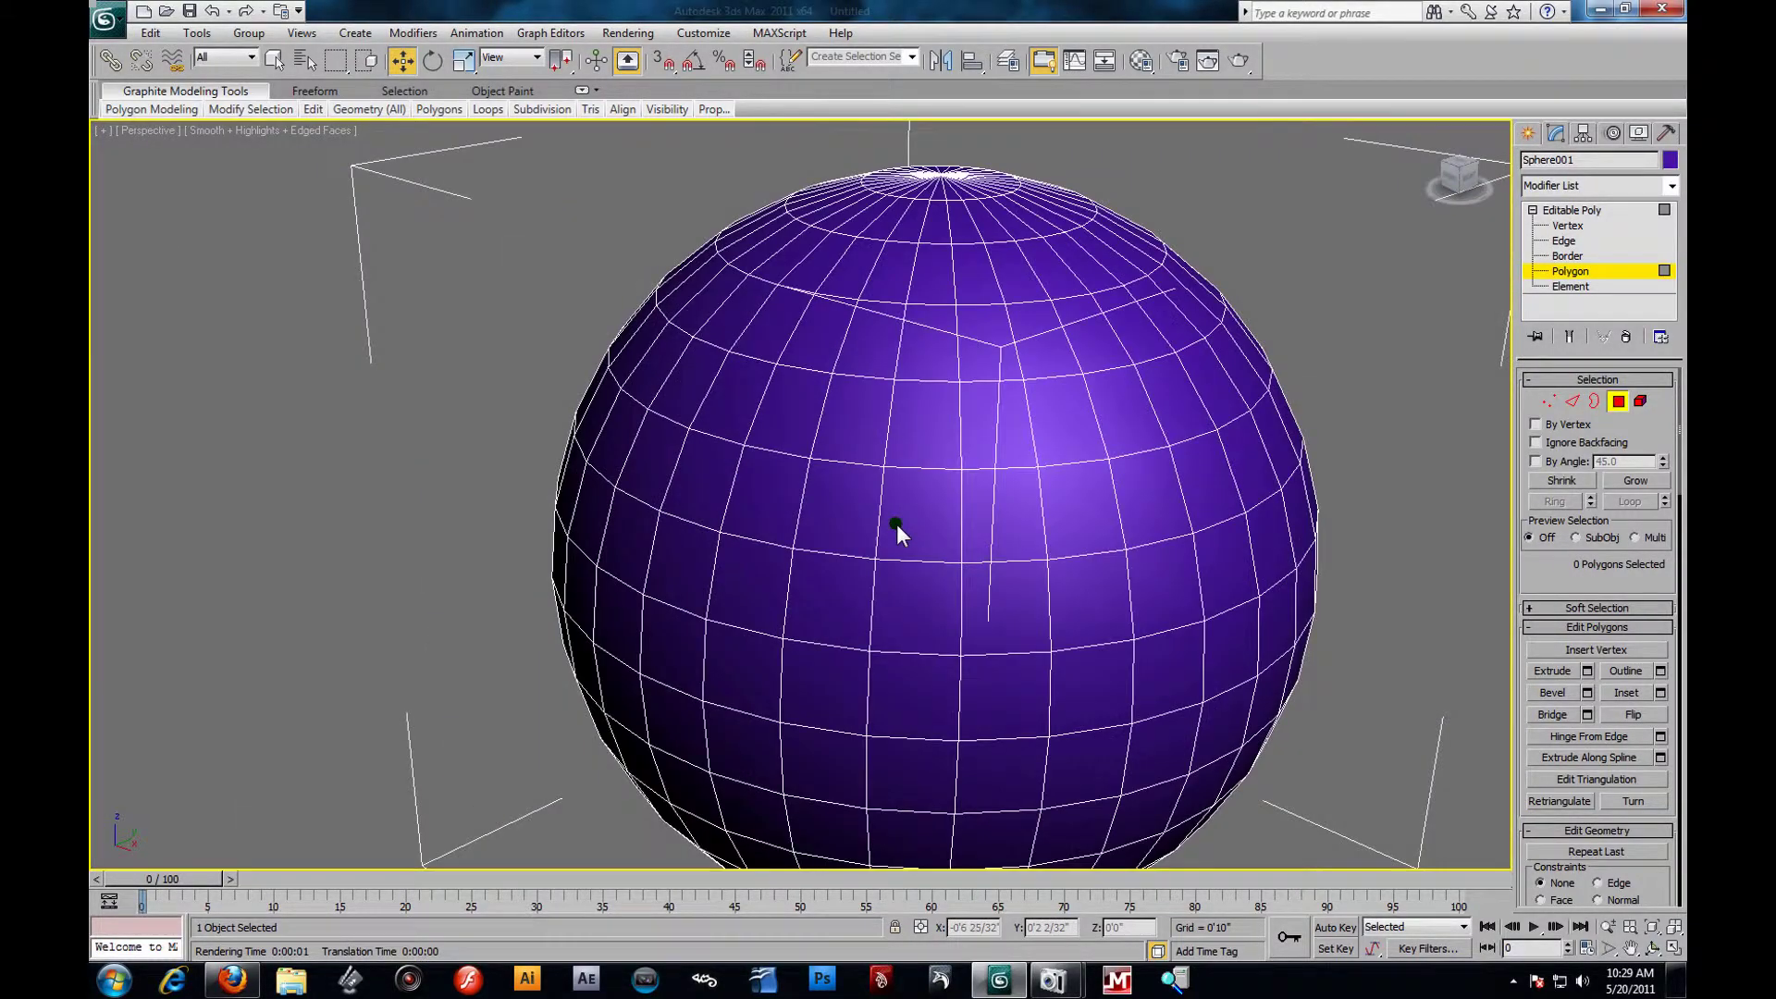
{"action": "scroll", "coordinate": [900, 529], "scroll_direction": "up", "scroll_amount": 1}
{"action": "scroll", "coordinate": [899, 530], "scroll_direction": "down", "scroll_amount": 6}
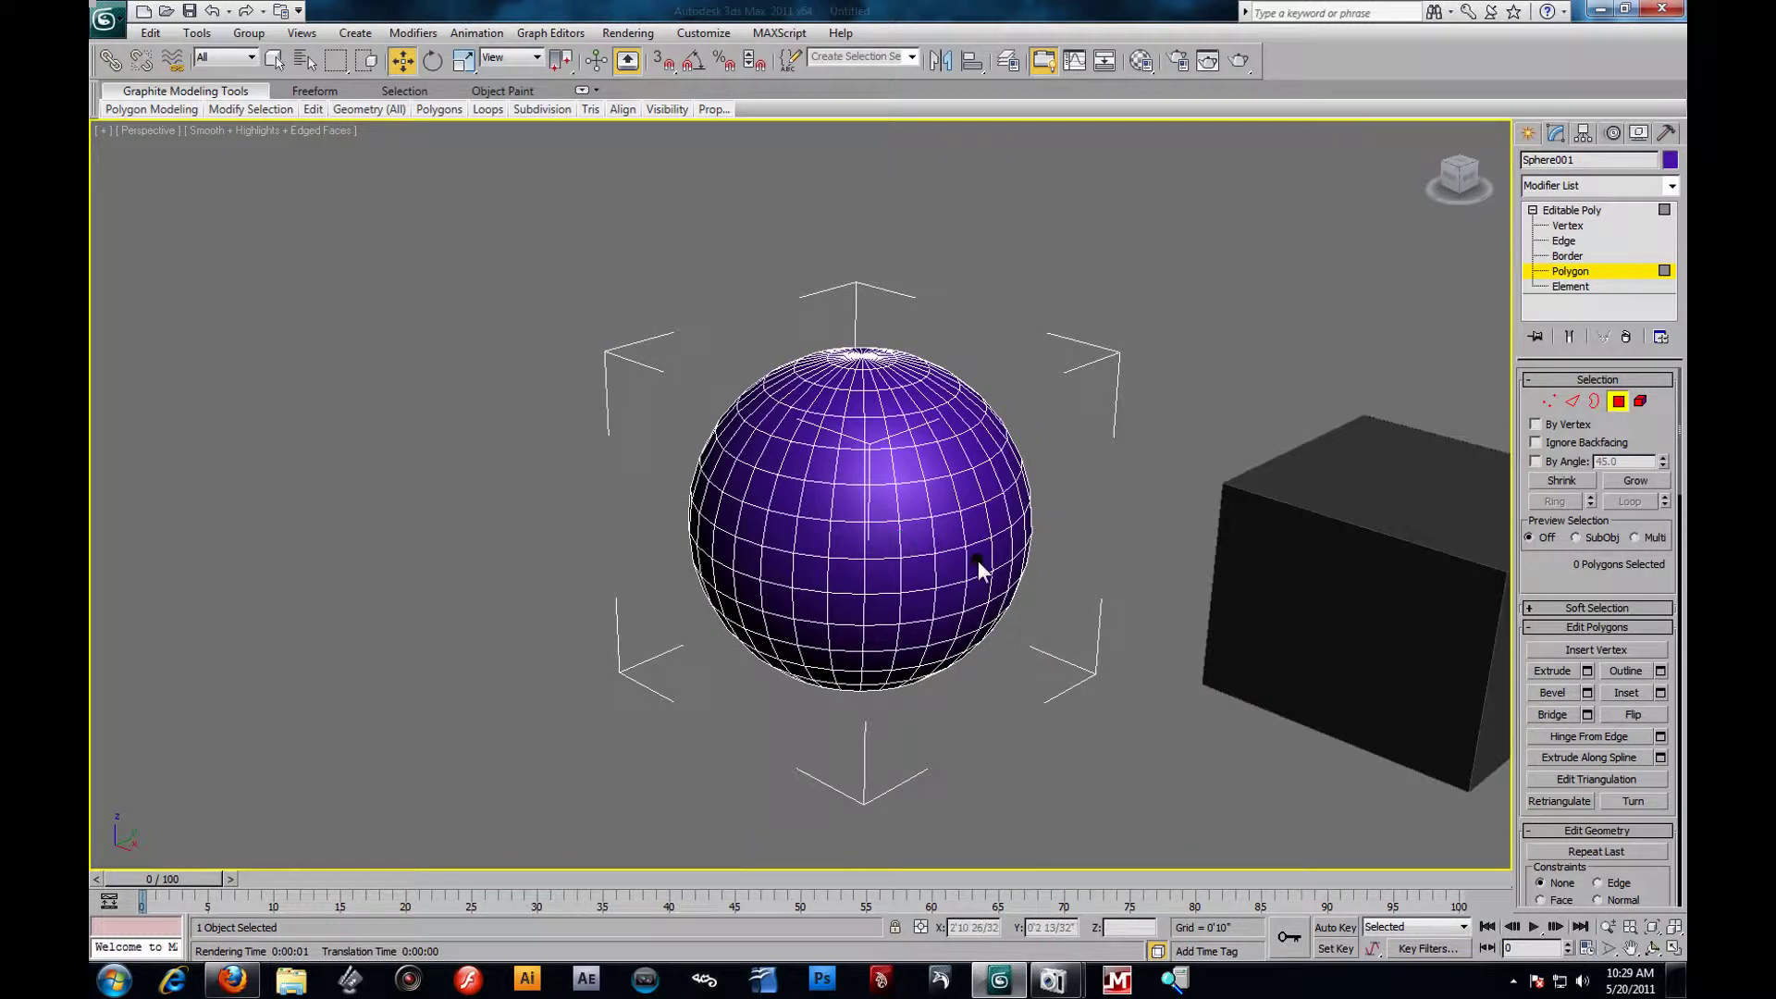
Pan and orbit the Perspective view until the box sits behind the sphere, and show the Standard Primitives creation options.
{"action": "middle_click_drag", "start_coordinate": [979, 560], "coordinate": [868, 520]}
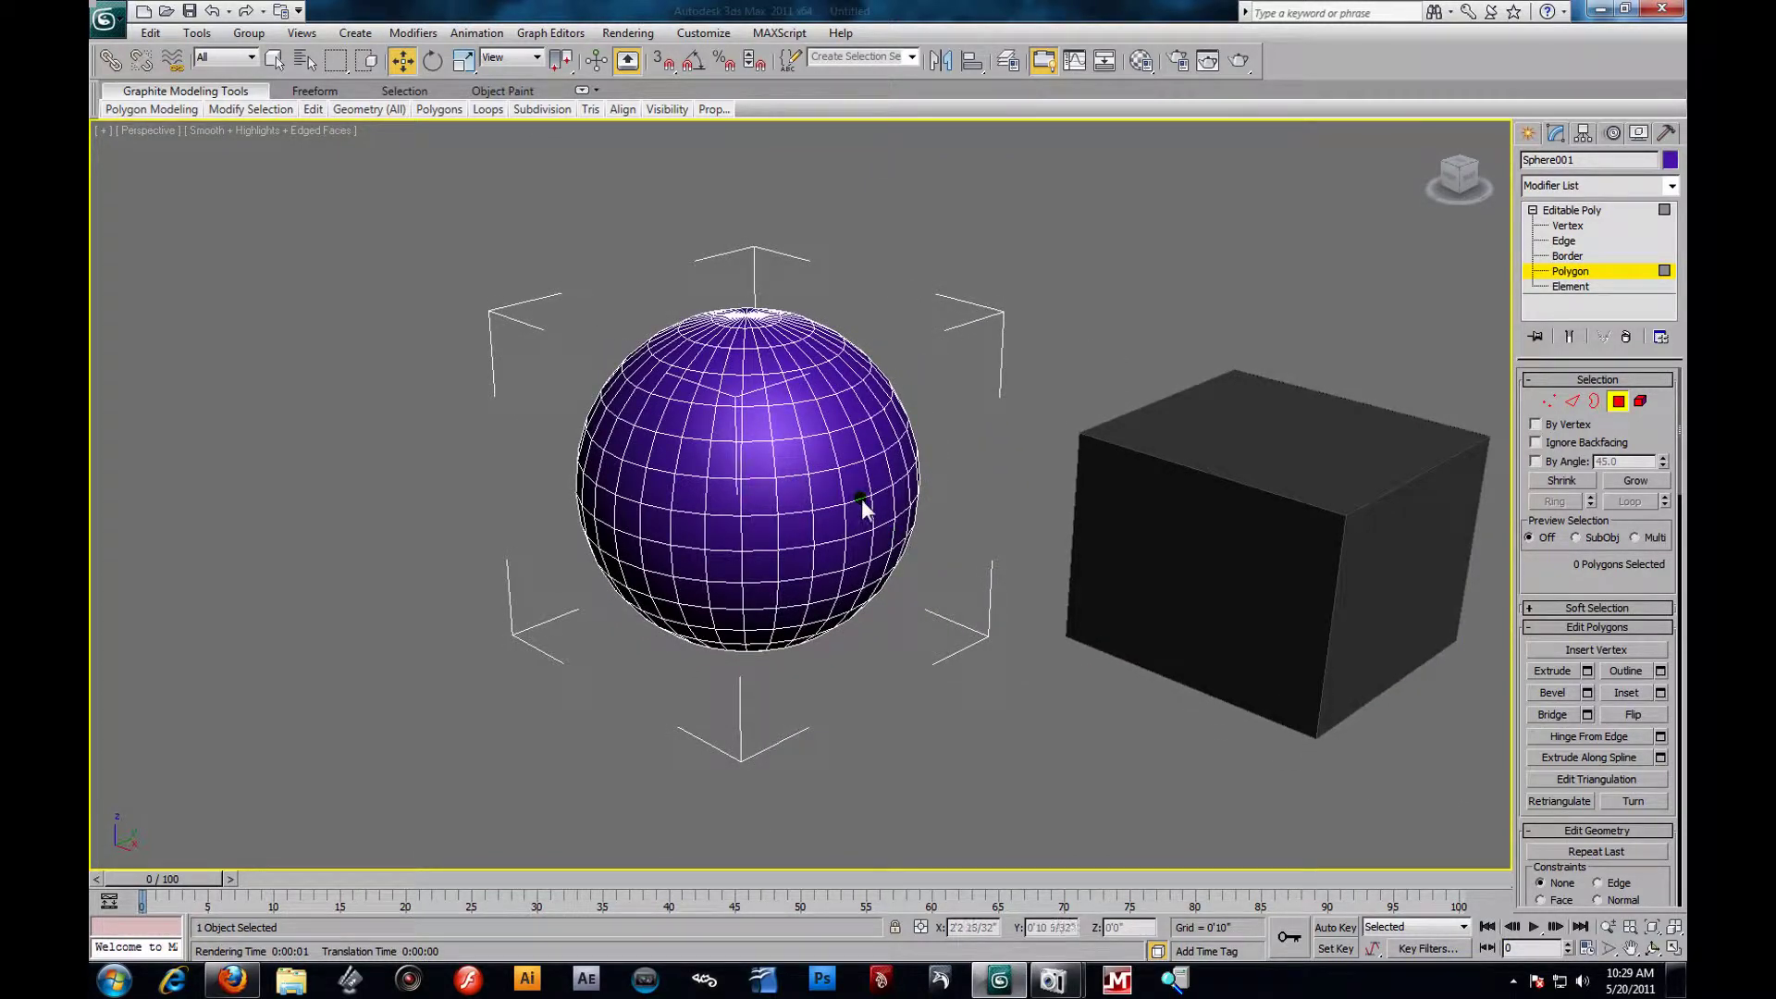
{"action": "middle_click_drag", "start_coordinate": [862, 497], "coordinate": [933, 509], "text": "alt"}
{"action": "mouse_move", "coordinate": [820, 527]}
{"action": "middle_mouse_down", "text": "alt"}
{"action": "mouse_move", "coordinate": [813, 456]}
{"action": "mouse_move", "coordinate": [813, 498]}
{"action": "middle_mouse_up", "text": "alt"}
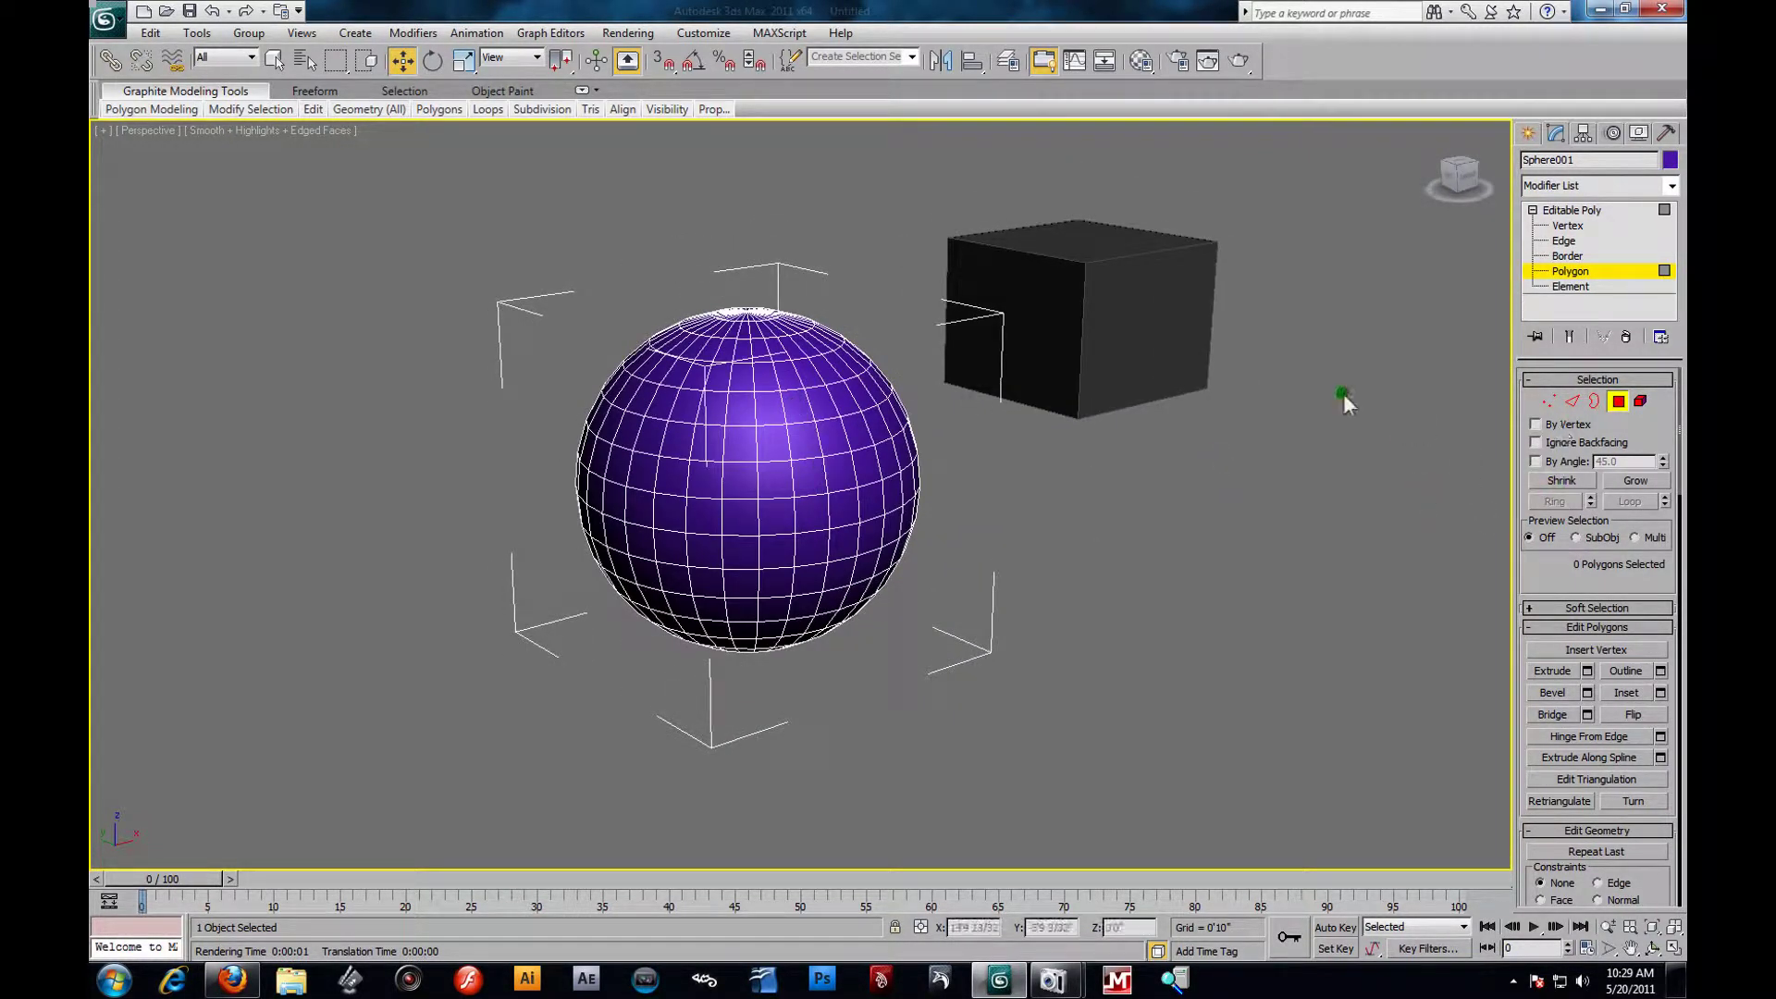
{"action": "left_click", "coordinate": [1527, 133]}
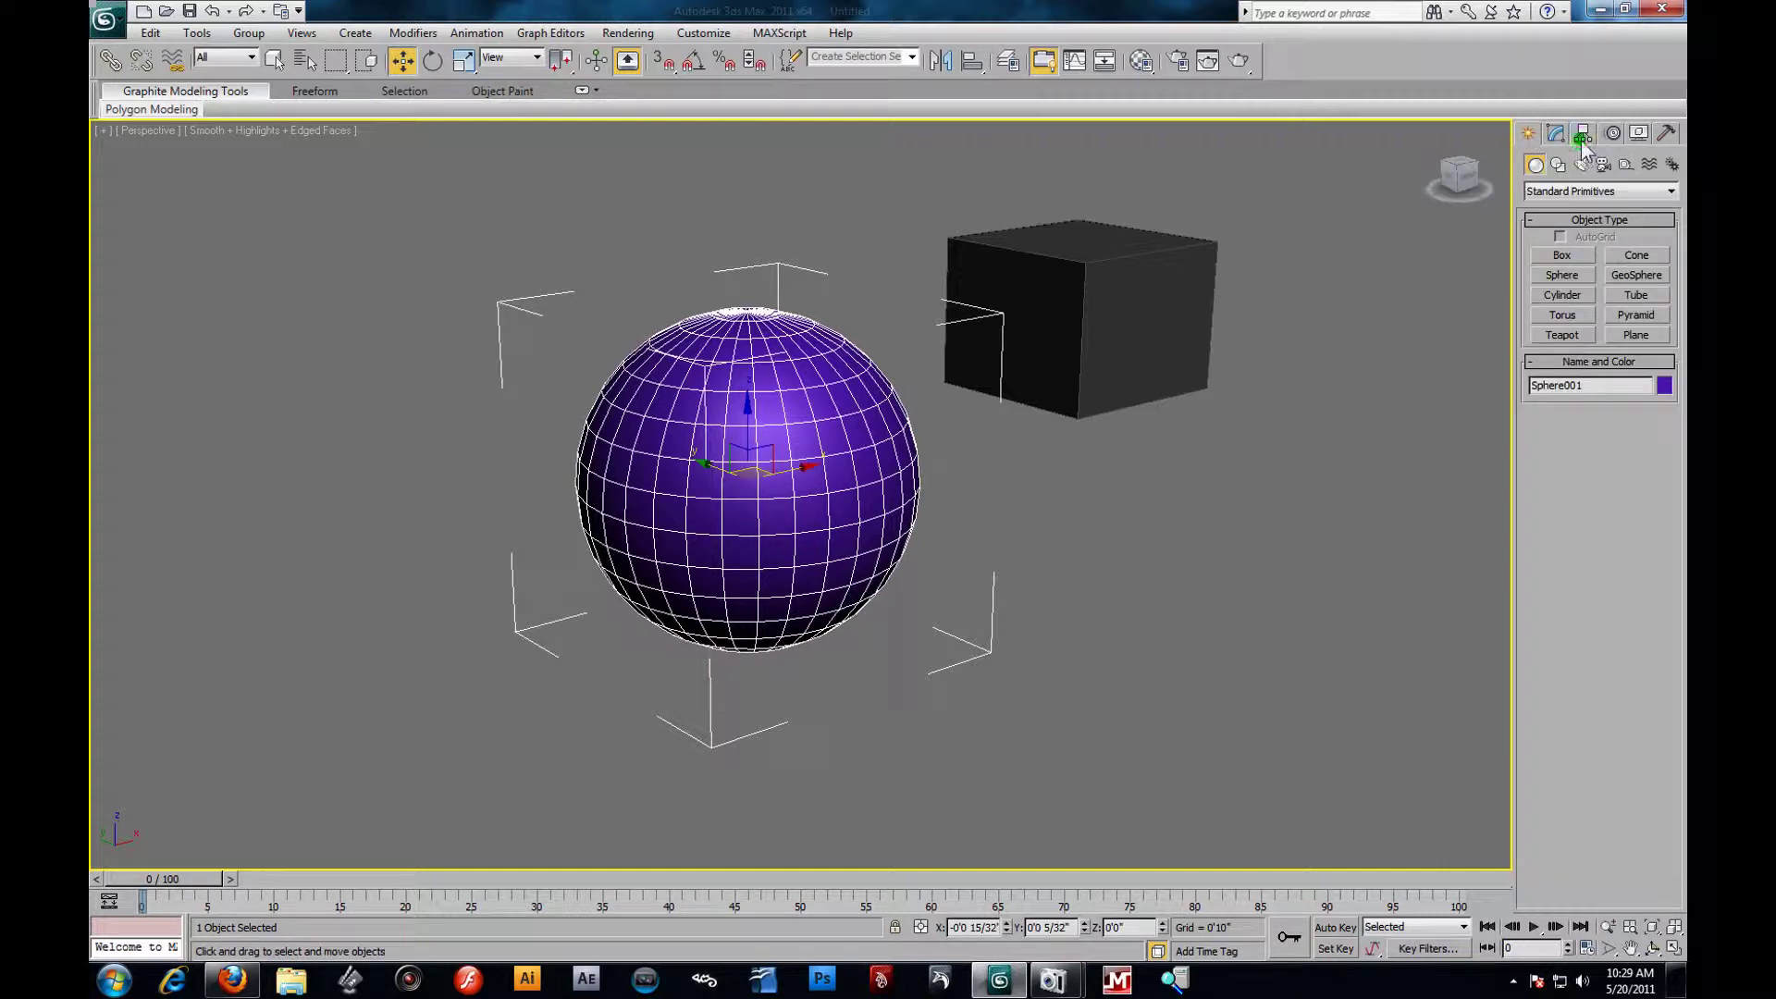